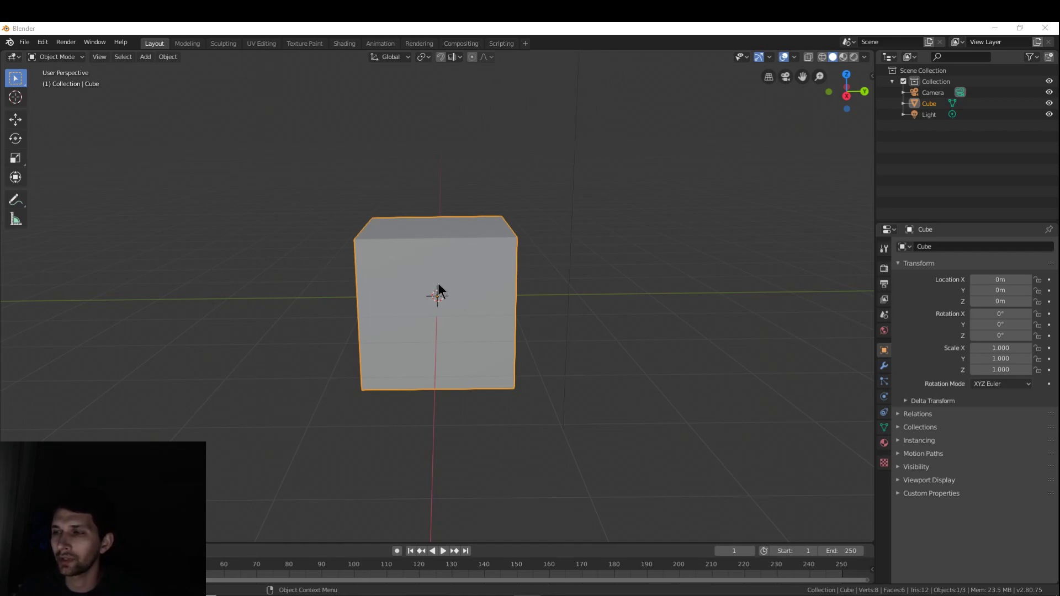
pyautogui.moveTo(540, 277)
pyautogui.mouseDown(button='middle')
pyautogui.moveTo(465, 220)
pyautogui.moveTo(327, 276)
pyautogui.moveTo(498, 270)
pyautogui.moveTo(560, 255)
pyautogui.moveTo(587, 274)
pyautogui.moveTo(533, 283)
pyautogui.moveTo(524, 272)
pyautogui.mouseUp(button='middle')
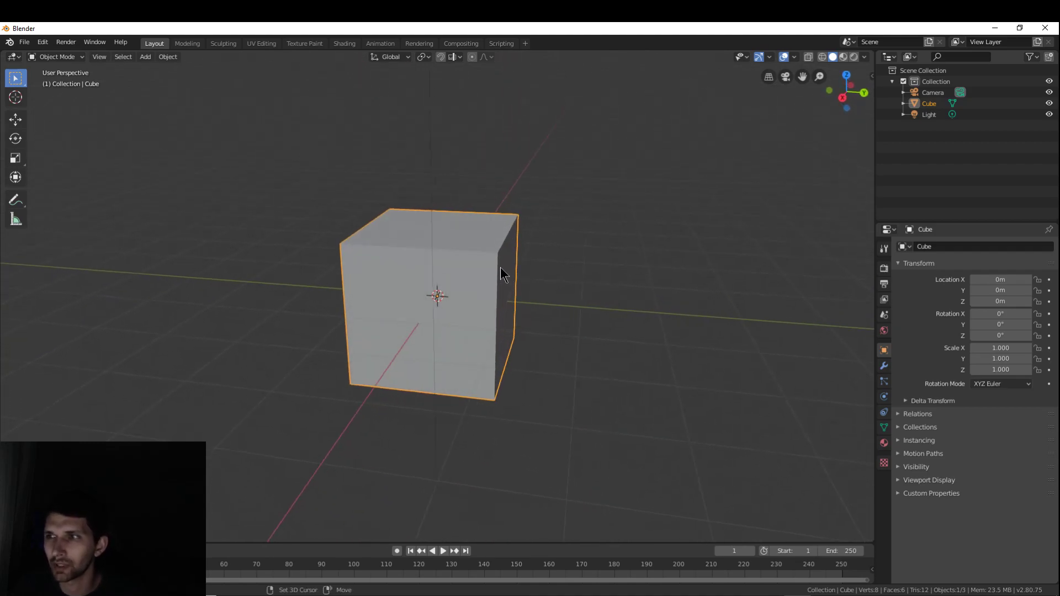
pyautogui.hotkey('shift', 'a')
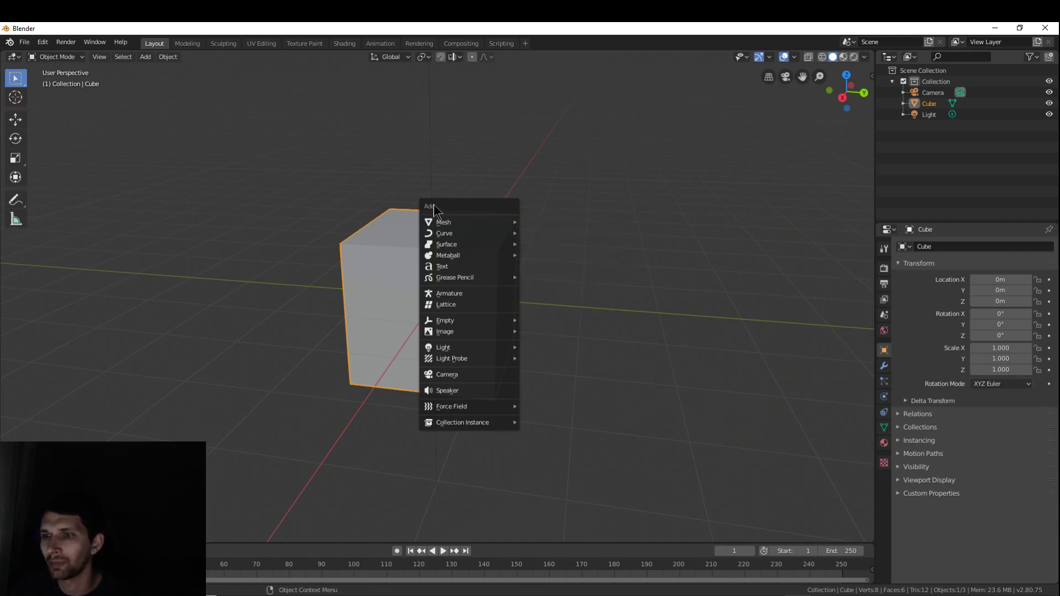
pyautogui.moveTo(459, 221)
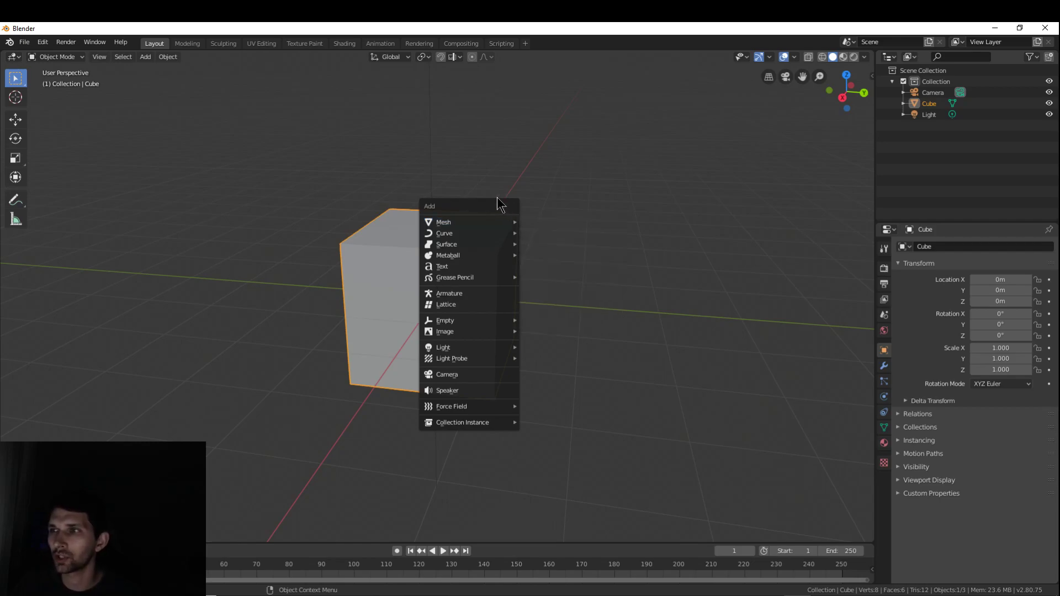
pyautogui.click(62, 57)
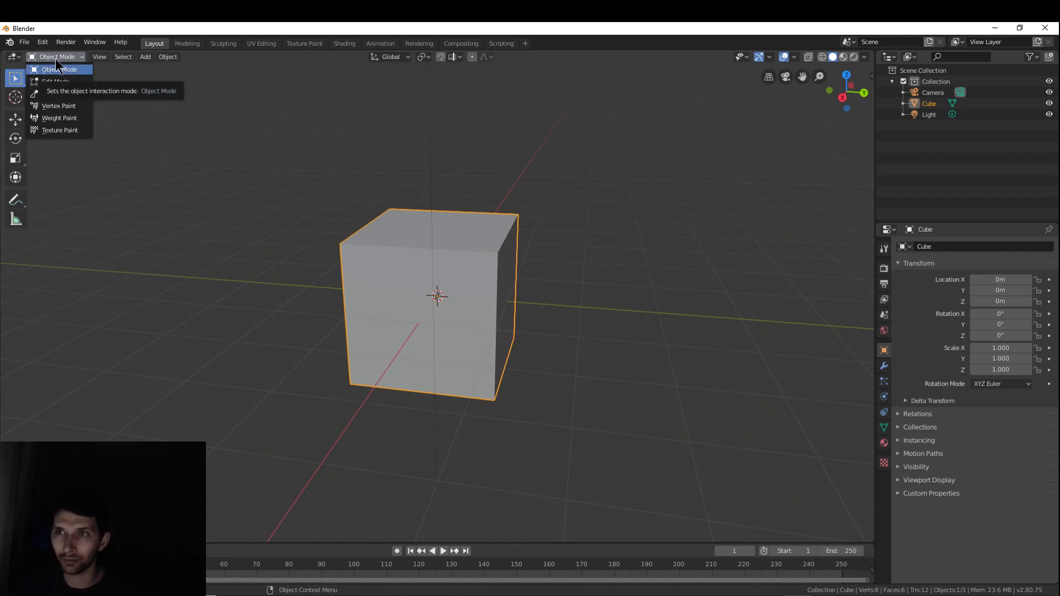
pyautogui.click(53, 67)
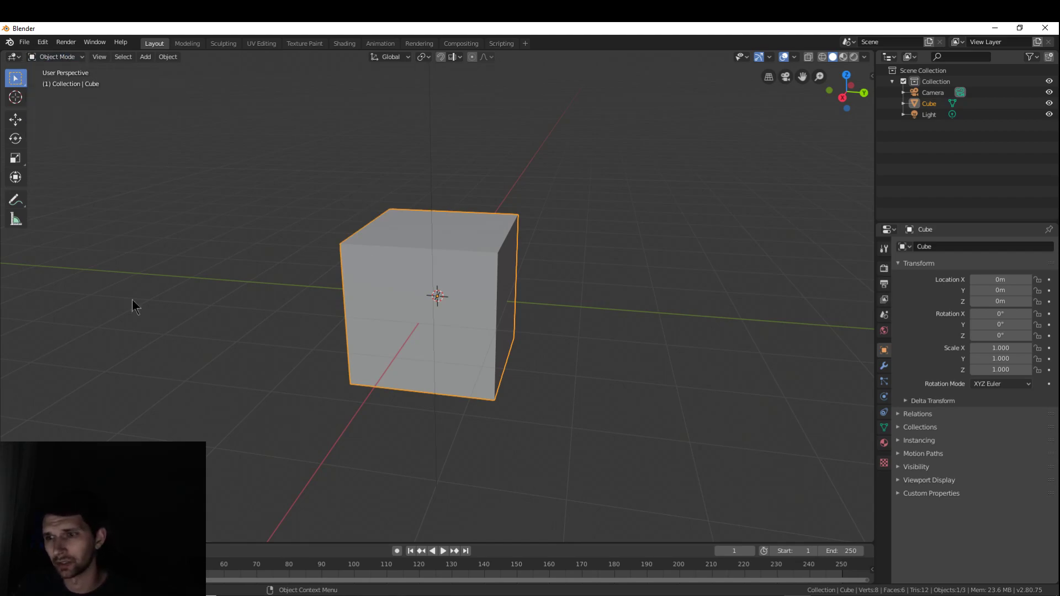
pyautogui.click(58, 57)
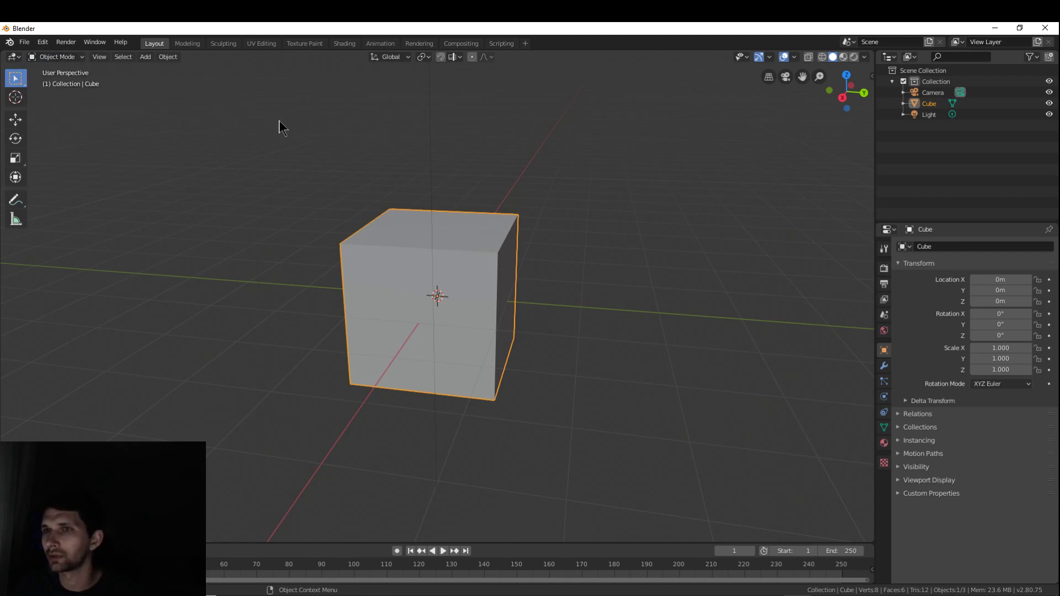
# - Switch the default cube to Edit Mode
pyautogui.hotkey('ctrl', 'Tab')
pyautogui.press('8')
pyautogui.hotkey('ctrl', 'Tab')
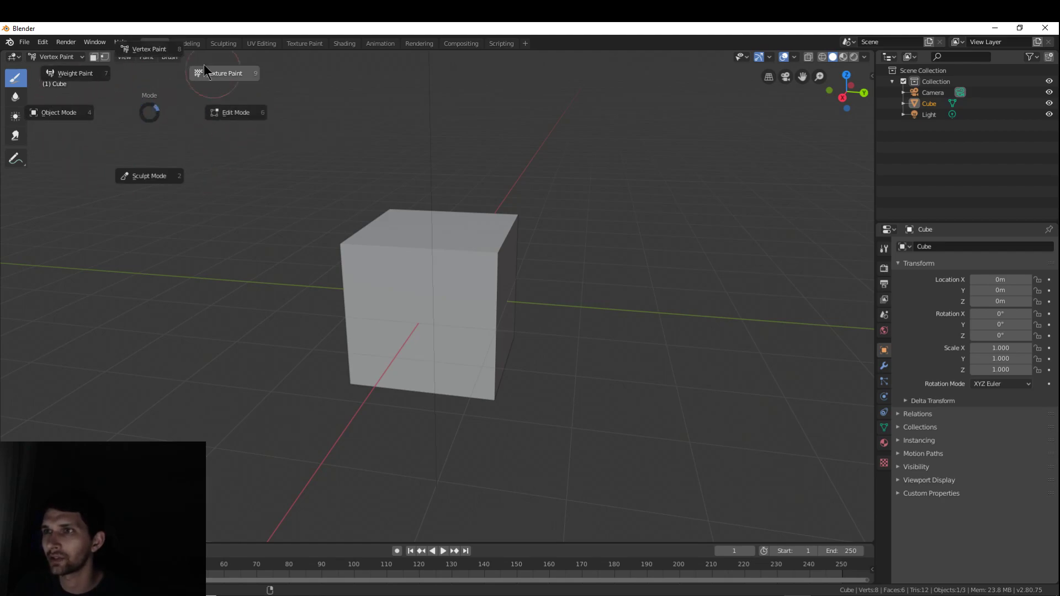
pyautogui.click(249, 121)
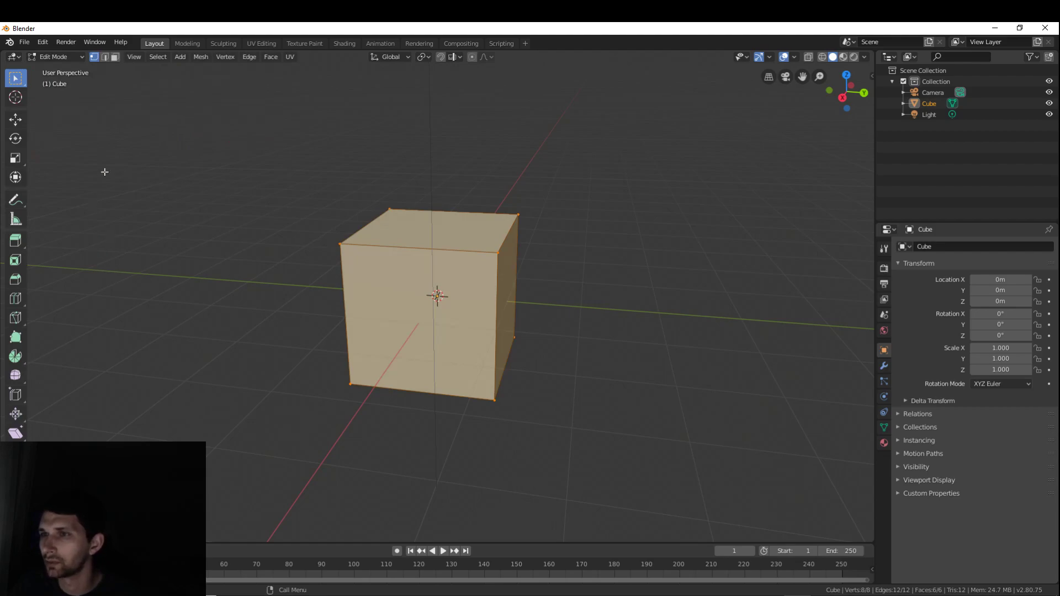
# - Add one horizontal loop cut around the cube, with an edge slide of about -0.13
pyautogui.moveTo(315, 258); pyautogui.dragTo(331, 239, button='middle')
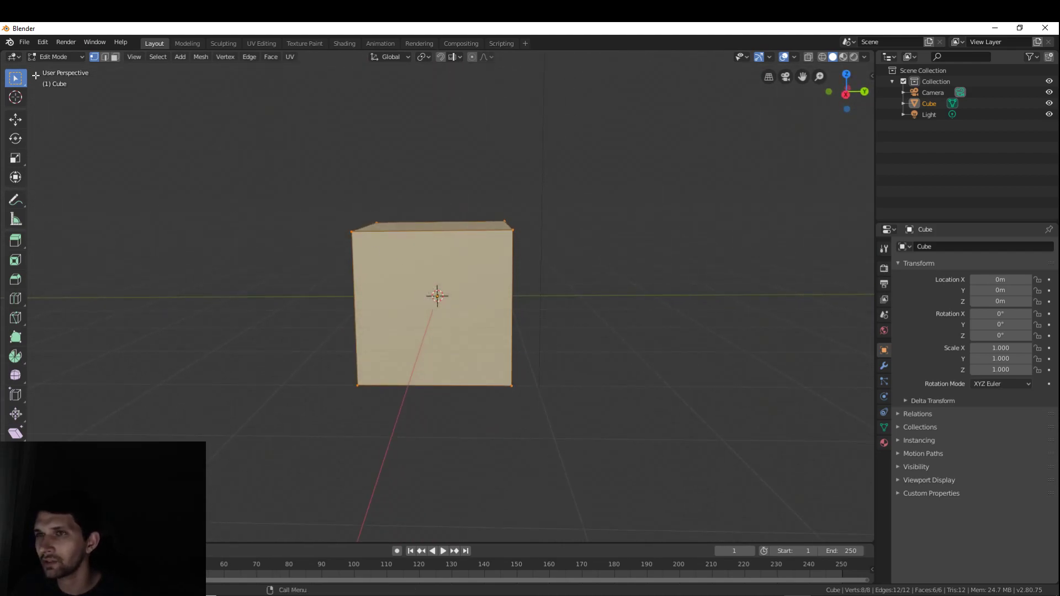
pyautogui.hotkey('ctrl', 'r')
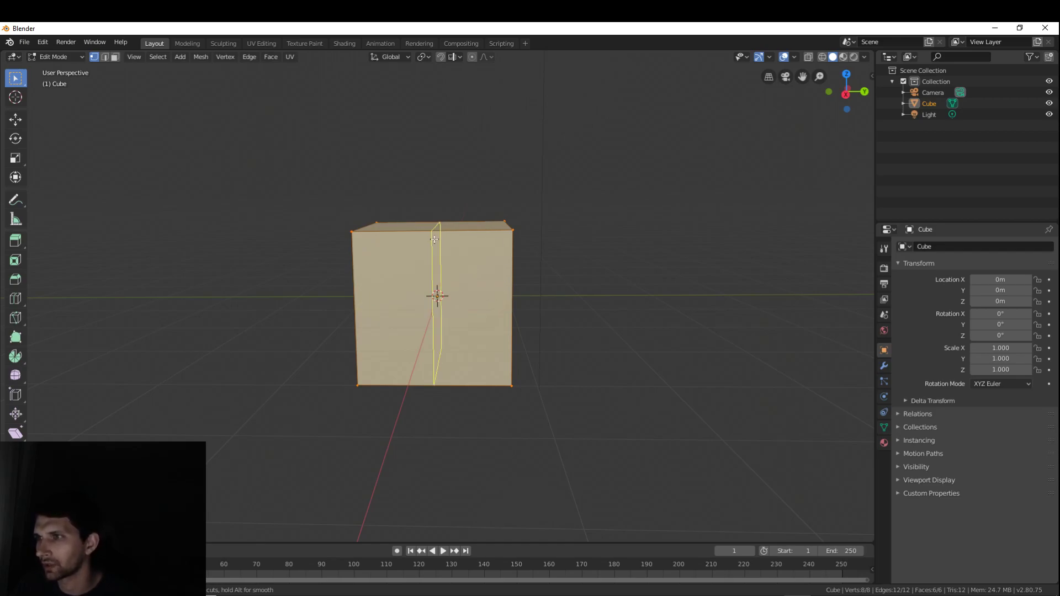
pyautogui.click(506, 297)
pyautogui.moveTo(506, 296); pyautogui.dragTo(505, 286)
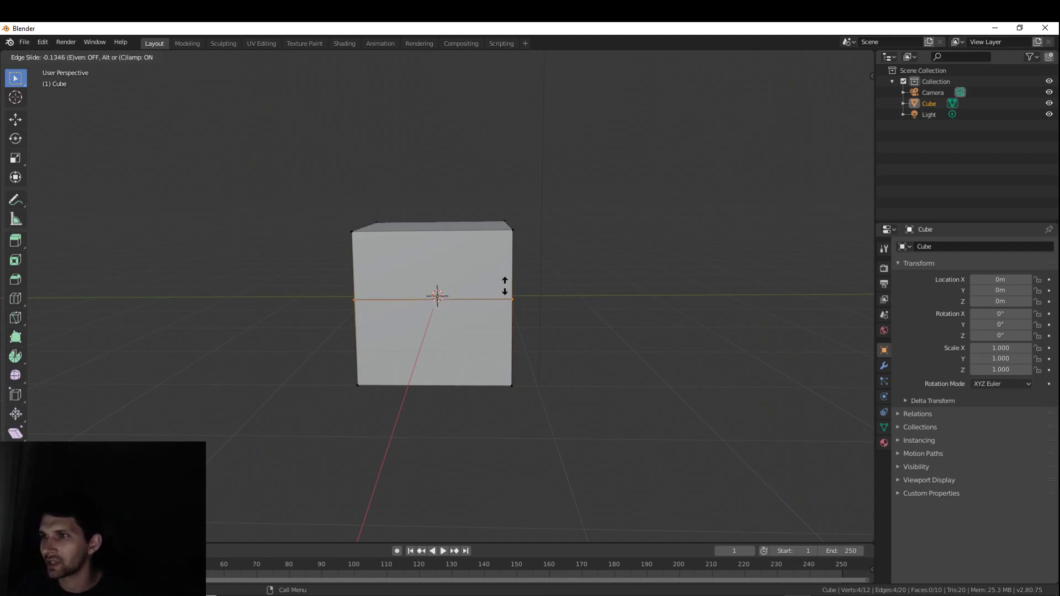
pyautogui.click(505, 286)
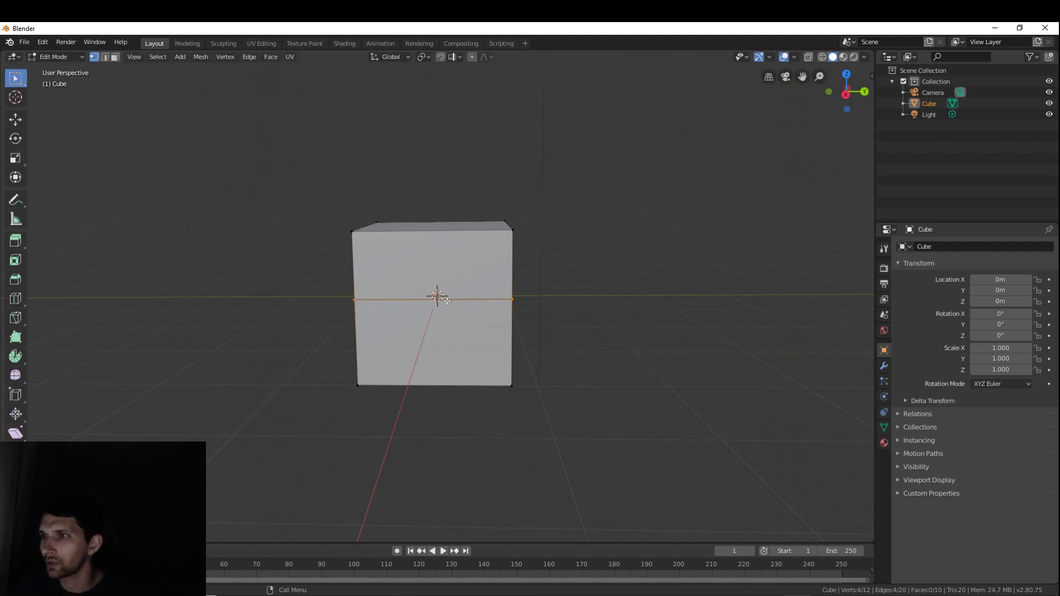
pyautogui.moveTo(500, 311); pyautogui.dragTo(370, 272, button='middle')
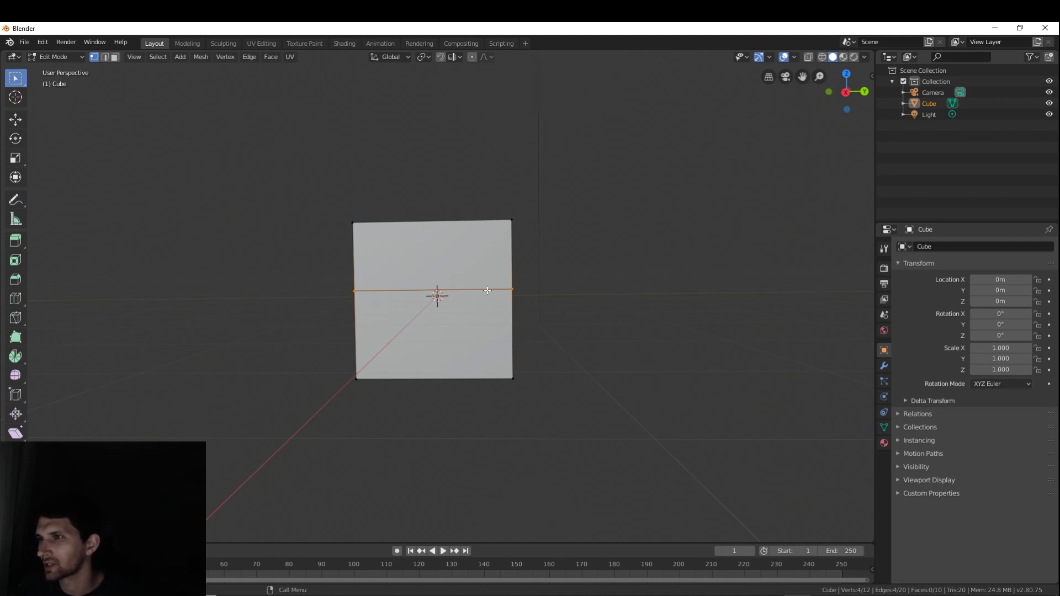
pyautogui.moveTo(518, 260); pyautogui.dragTo(524, 269, button='middle')
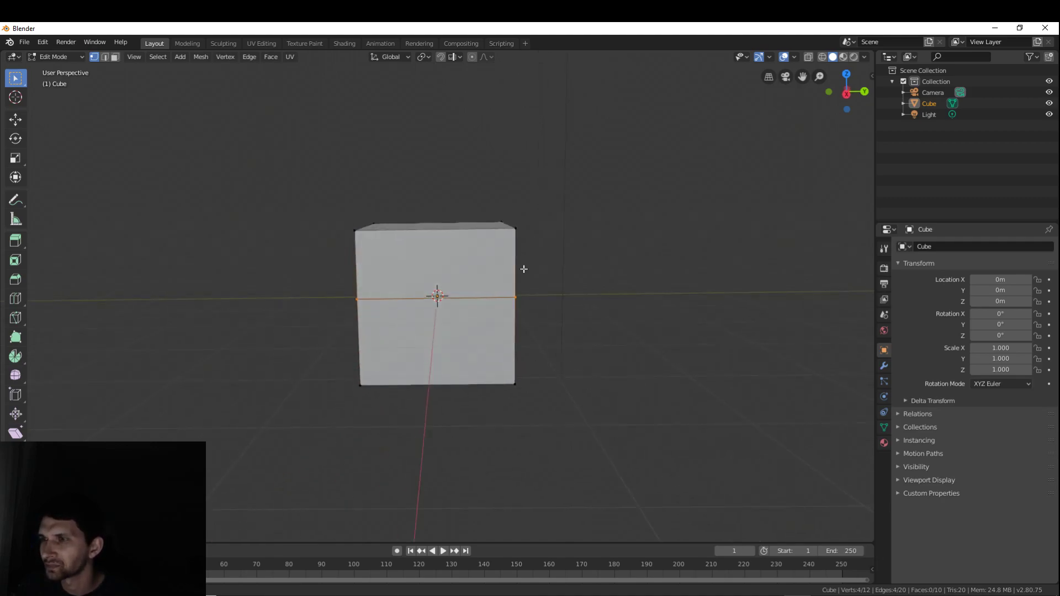
pyautogui.moveTo(548, 216); pyautogui.dragTo(437, 270, button='middle')
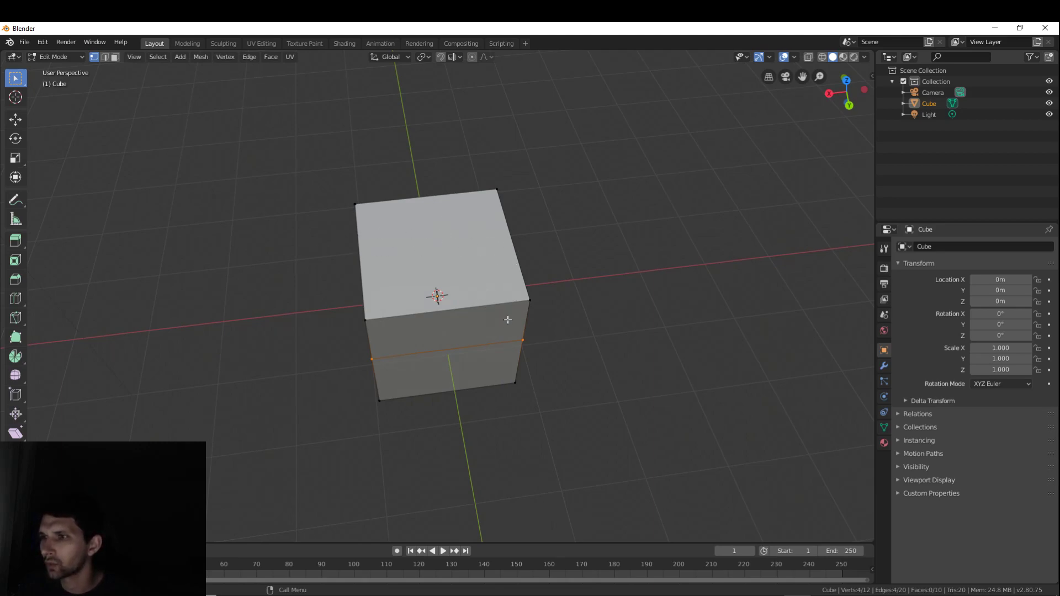
pyautogui.moveTo(477, 293); pyautogui.dragTo(541, 282, button='middle')
pyautogui.press('a')
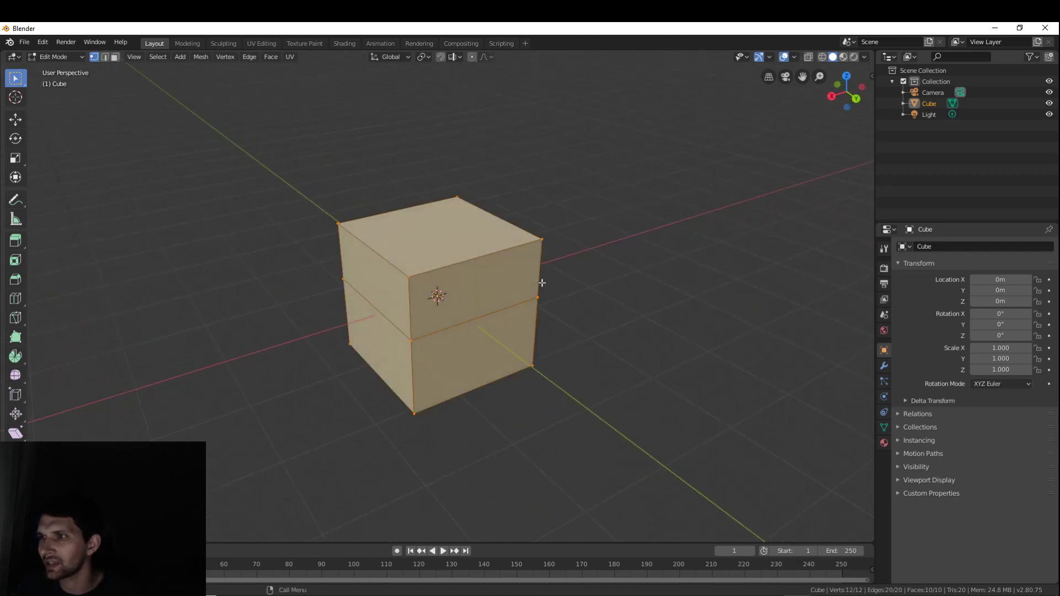
pyautogui.moveTo(541, 283); pyautogui.dragTo(623, 299, button='middle')
pyautogui.moveTo(542, 296); pyautogui.dragTo(606, 310, button='middle')
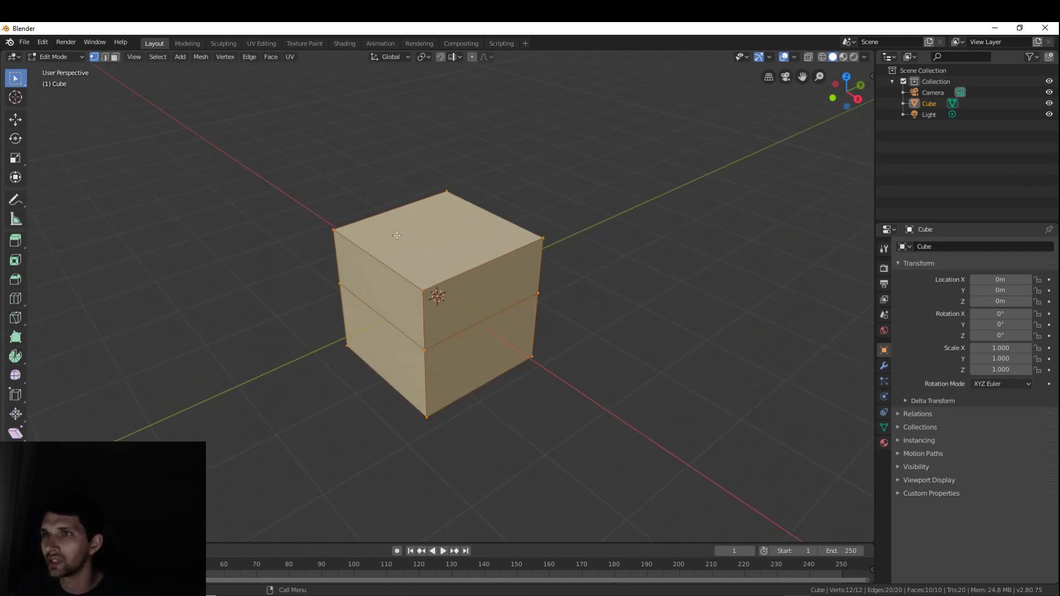
pyautogui.hotkey('shift', 'a')
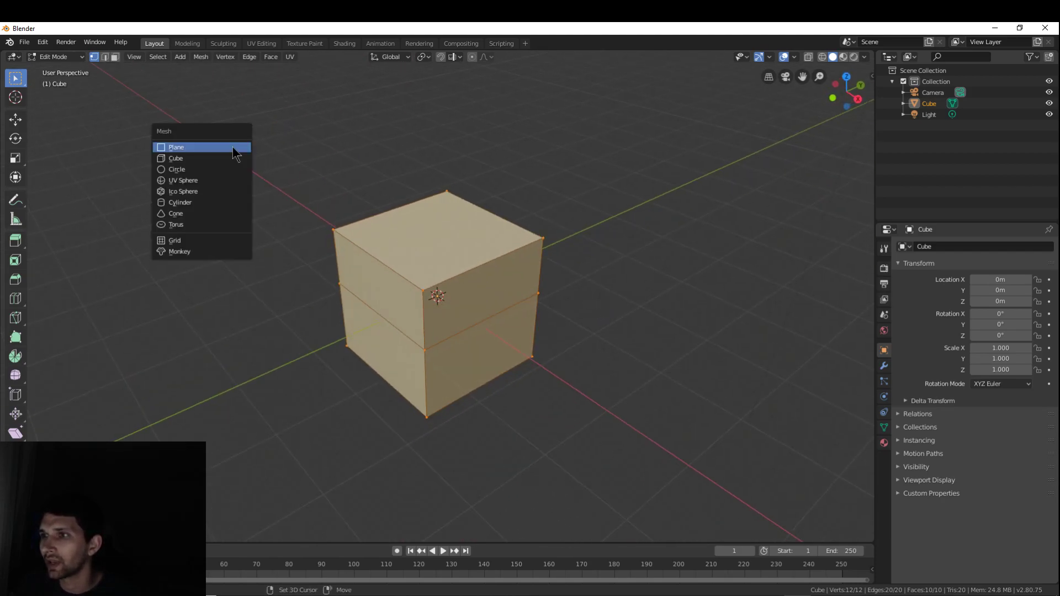
pyautogui.press('s')
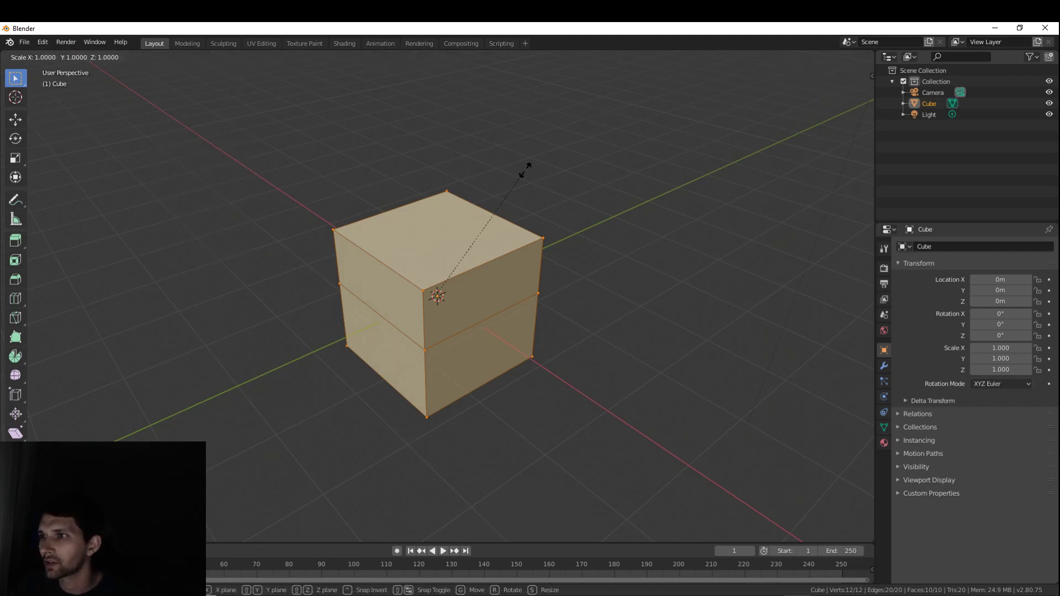
pyautogui.press('Escape')
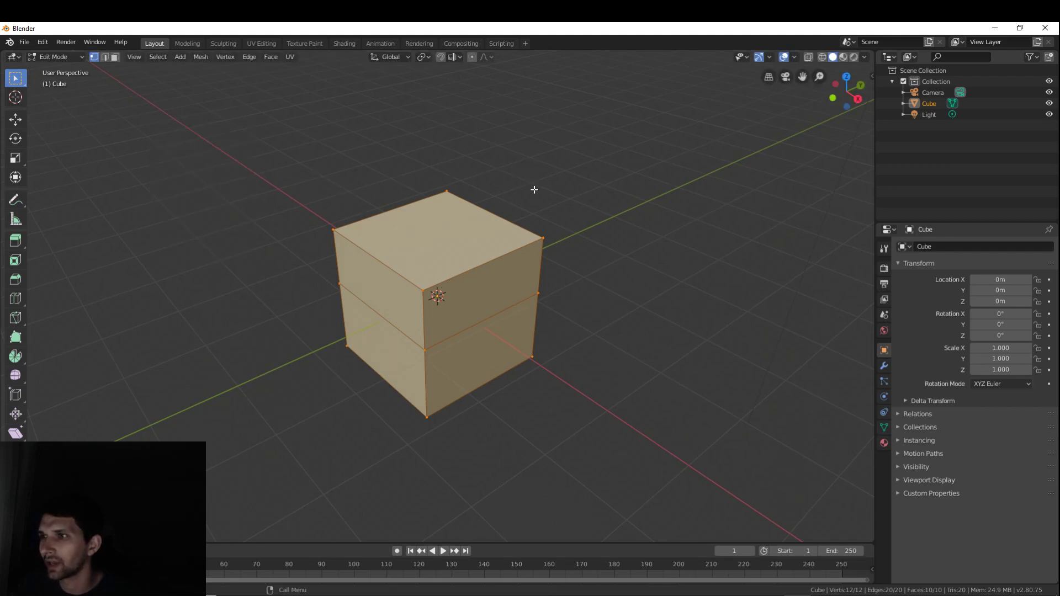
pyautogui.hotkey('alt', 'a')
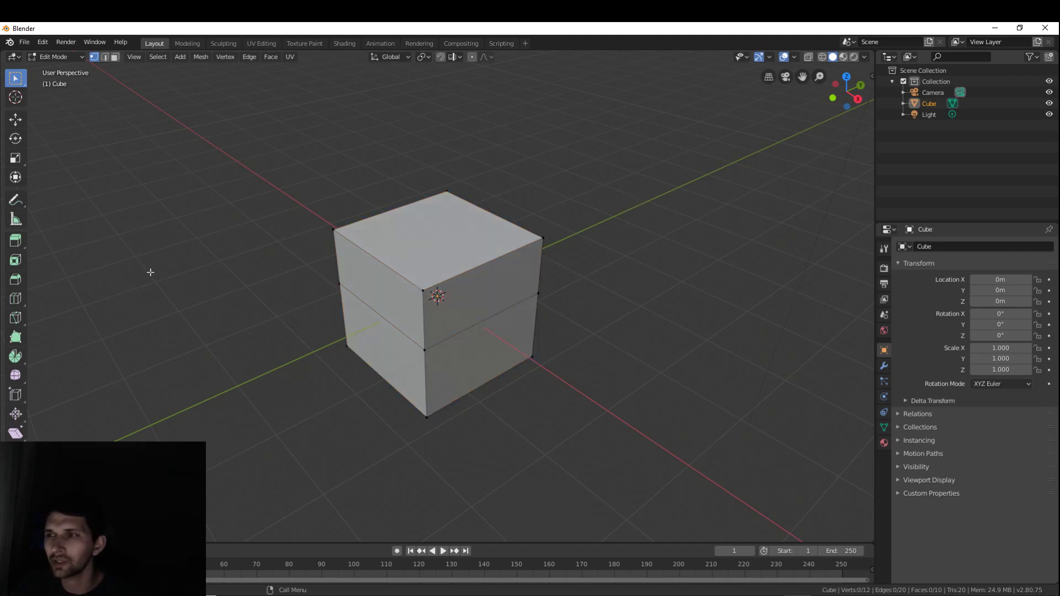
# - Select the entire mesh and scale it along the global X axis to about 0.33
pyautogui.press('a')
pyautogui.moveTo(543, 205); pyautogui.dragTo(470, 222, button='middle')
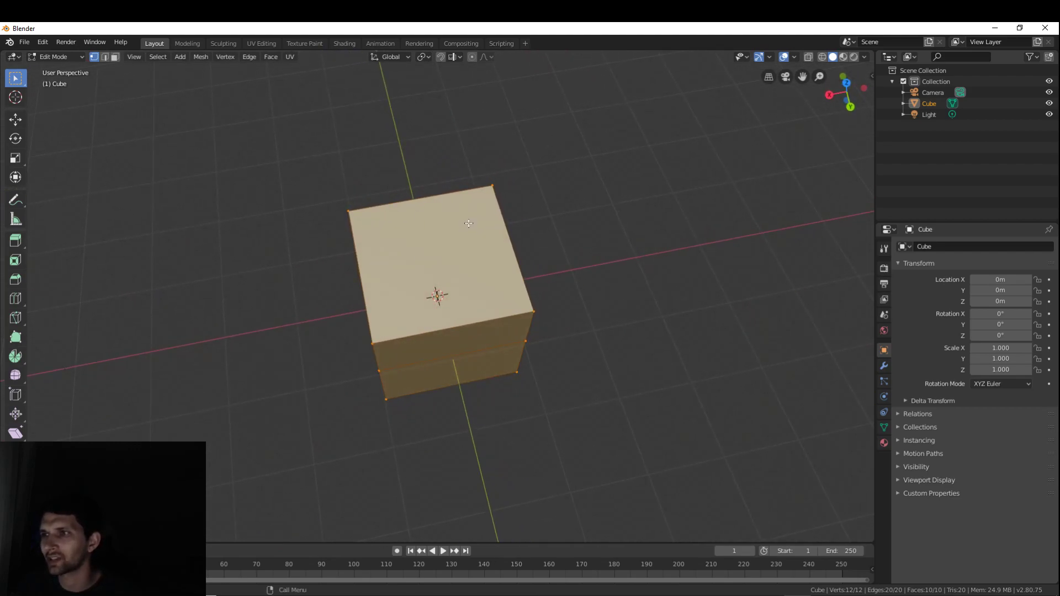
pyautogui.press('s')
pyautogui.press('x')
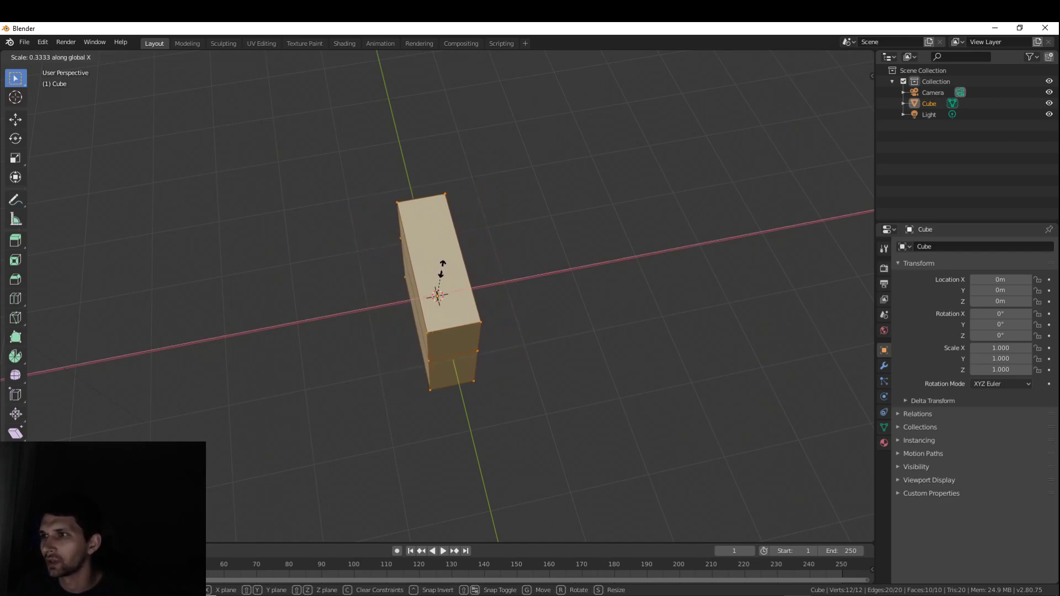
pyautogui.click(439, 281)
pyautogui.moveTo(575, 293); pyautogui.dragTo(665, 234, button='middle')
pyautogui.press('s')
pyautogui.press('x')
pyautogui.press('Escape')
# - Add two evenly spaced vertical loop cuts through the broad face of the block, keeping them unslid
pyautogui.moveTo(492, 208); pyautogui.dragTo(681, 161, button='middle')
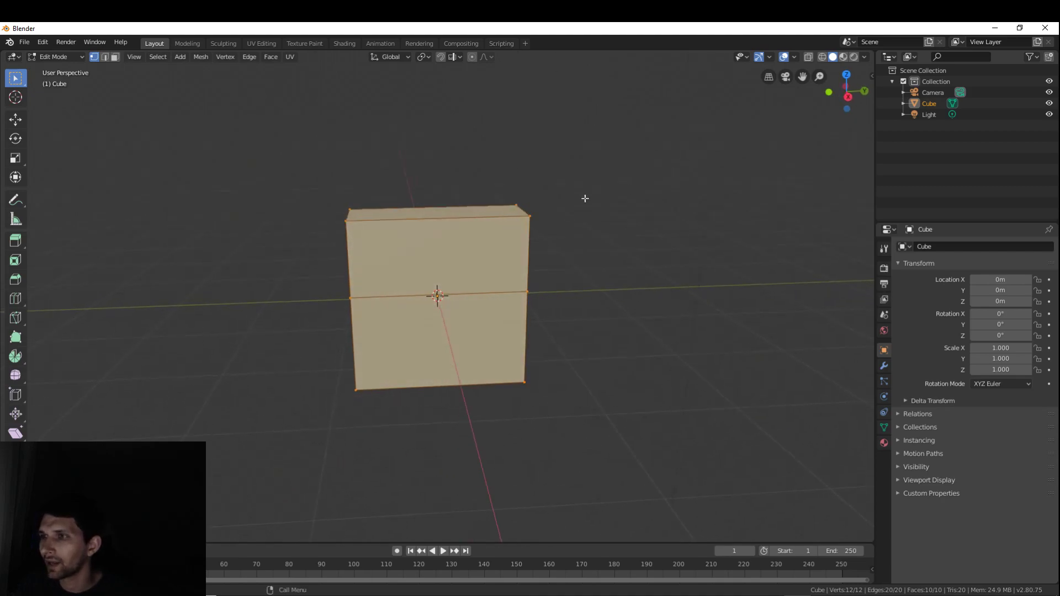
pyautogui.hotkey('ctrl', 'r')
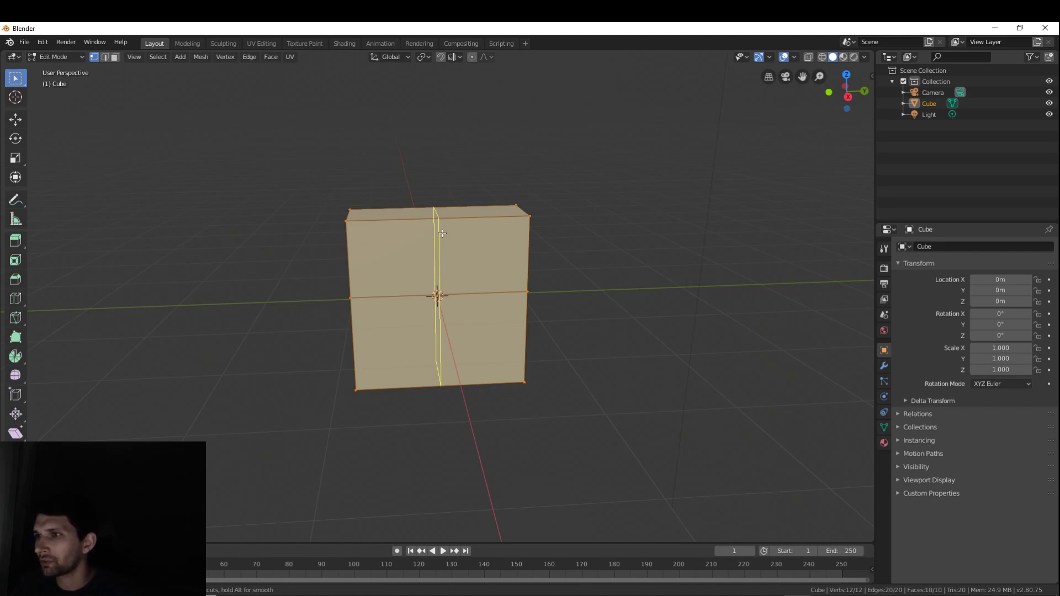
pyautogui.scroll(1, 442, 233)
pyautogui.scroll(1, 441, 233)
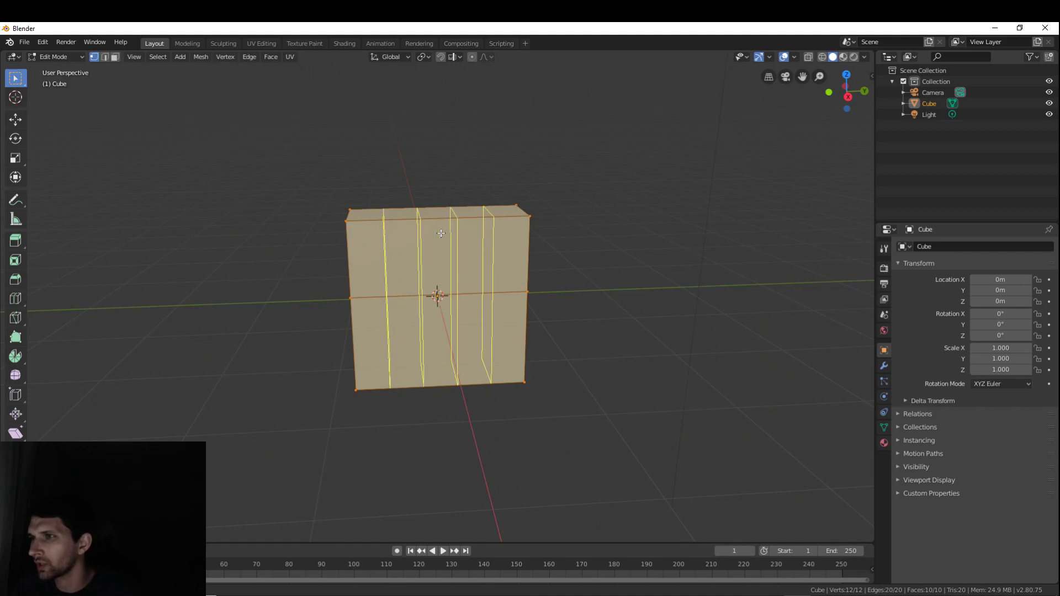
pyautogui.scroll(2, 441, 233)
pyautogui.scroll(-1, 442, 233)
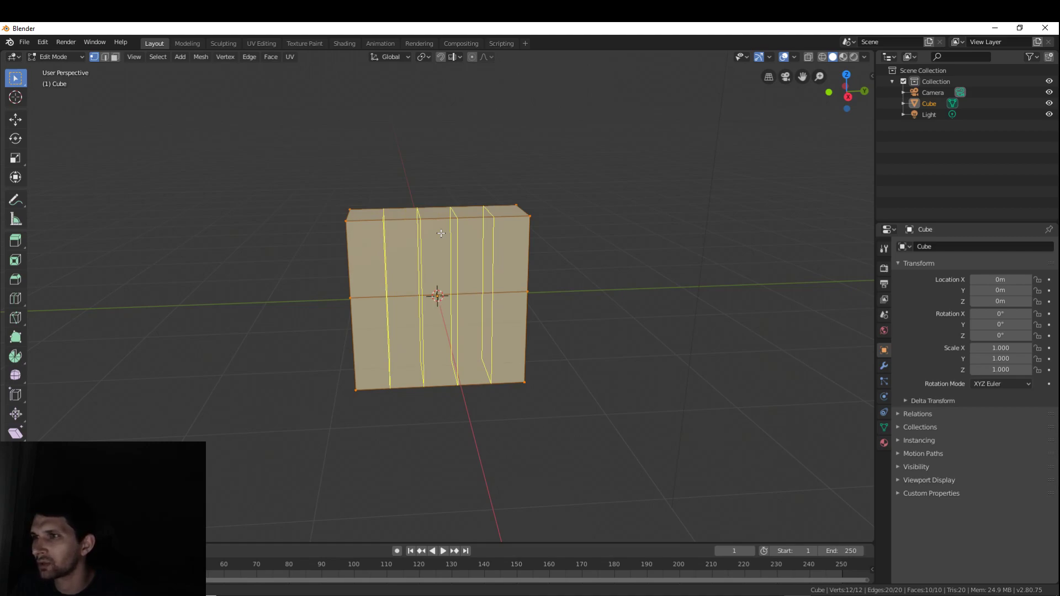
pyautogui.scroll(-1, 441, 233)
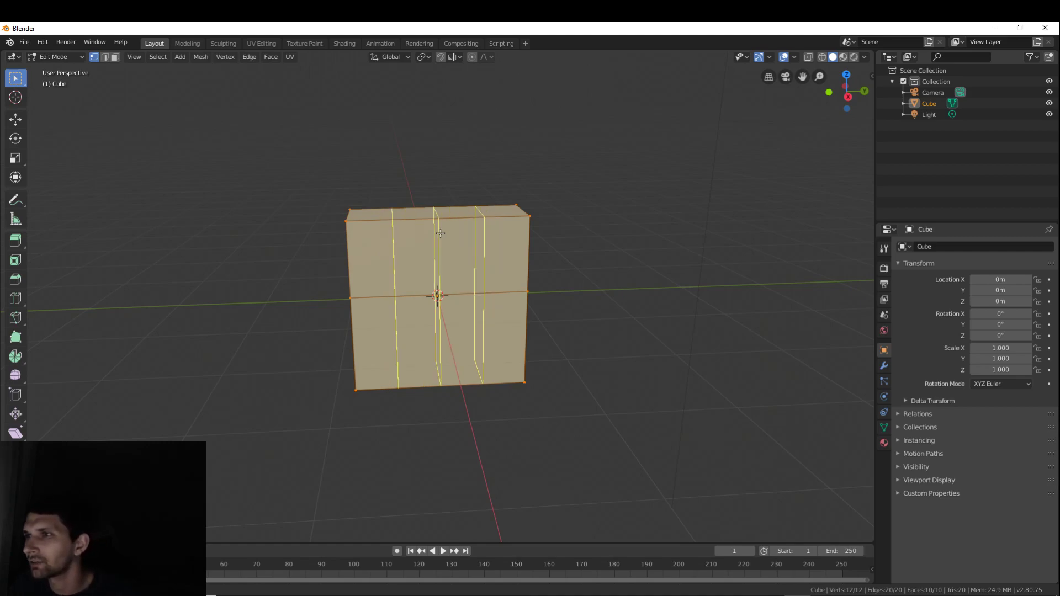
pyautogui.scroll(-1, 441, 233)
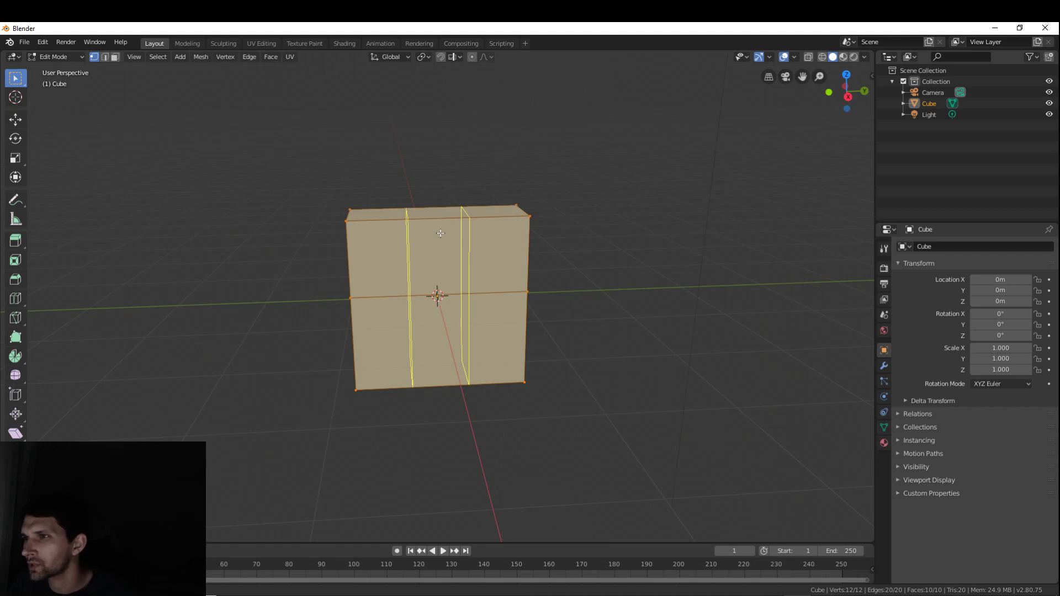
pyautogui.click(440, 233)
pyautogui.rightClick(440, 233)
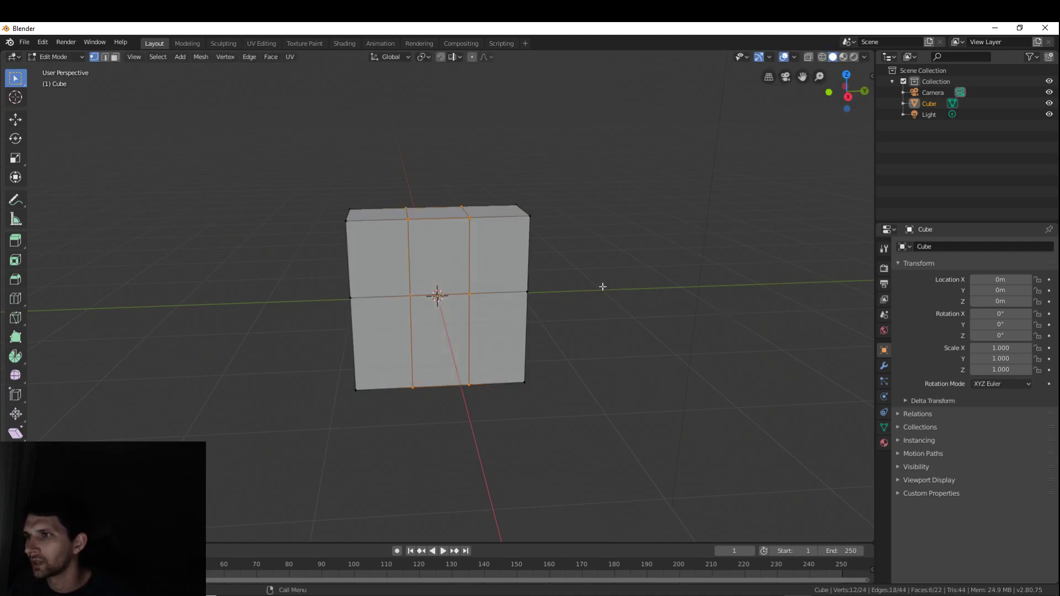
# - Change the mesh selection mode from vertices to faces
pyautogui.scroll(-1, 419, 266)
pyautogui.scroll(2, 453, 254)
pyautogui.moveTo(488, 243); pyautogui.dragTo(426, 252, button='middle')
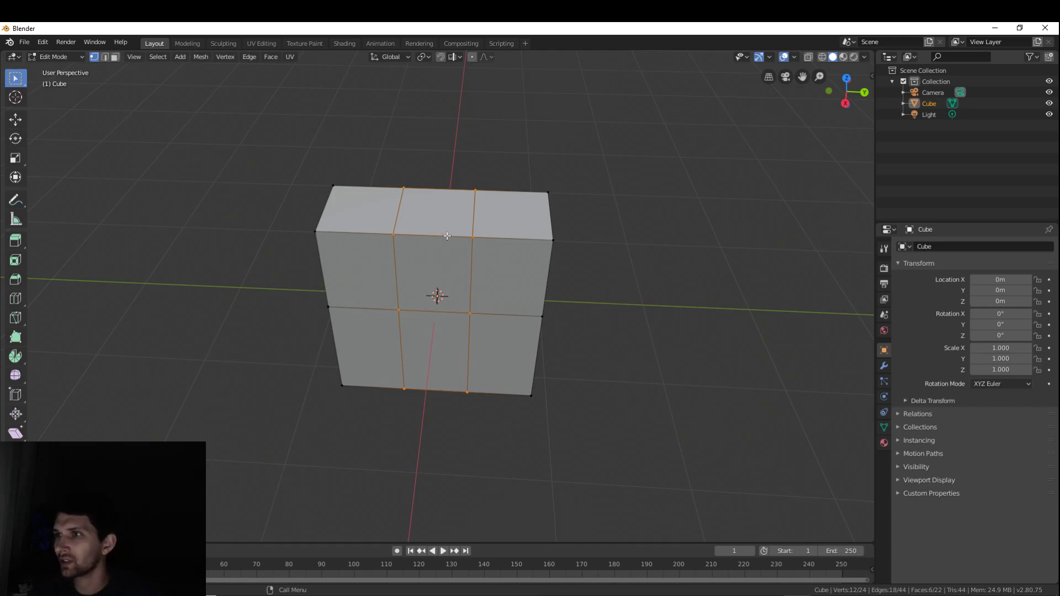
pyautogui.moveTo(437, 219); pyautogui.dragTo(473, 244, button='middle')
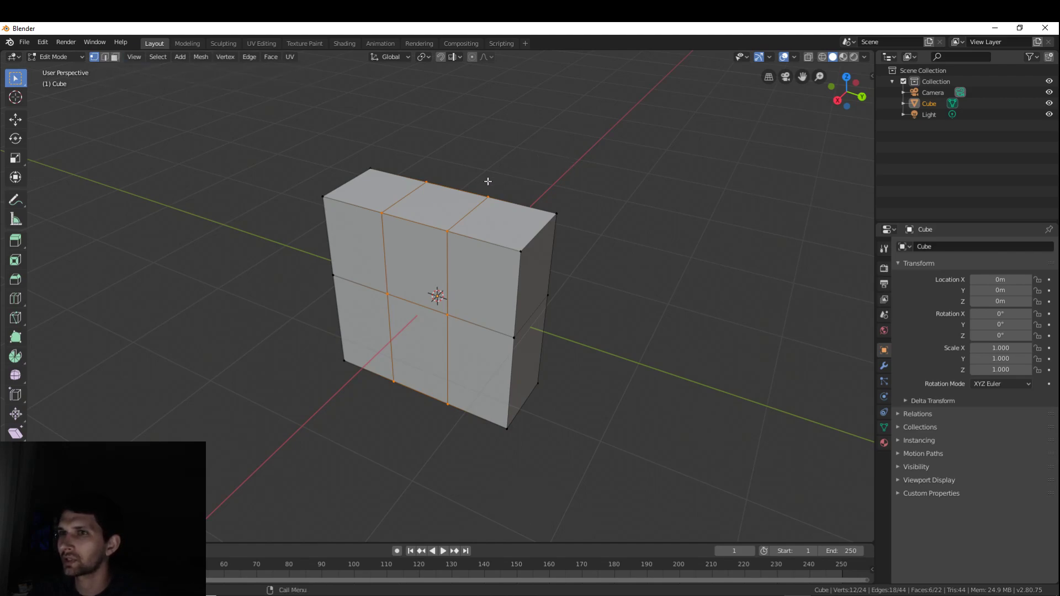
pyautogui.hotkey('ctrl', 'Tab')
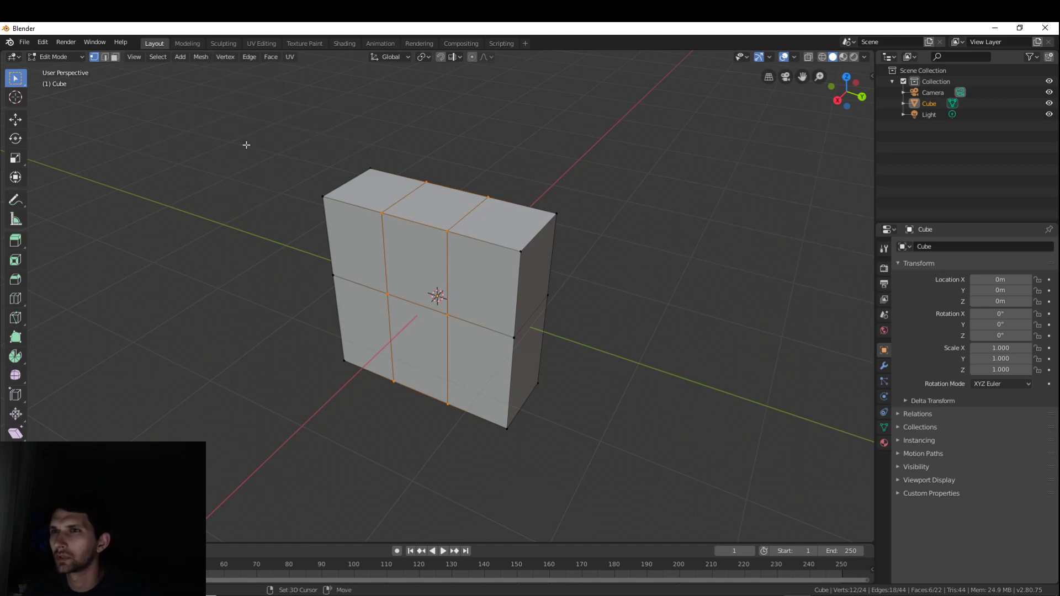
pyautogui.hotkey('shift', 'Tab')
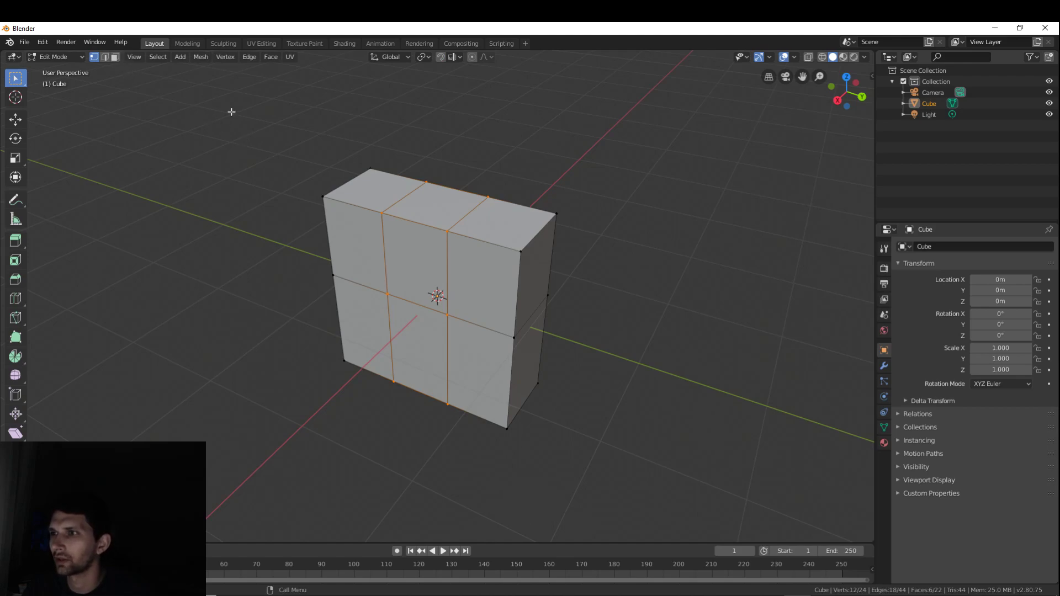
pyautogui.click(116, 56)
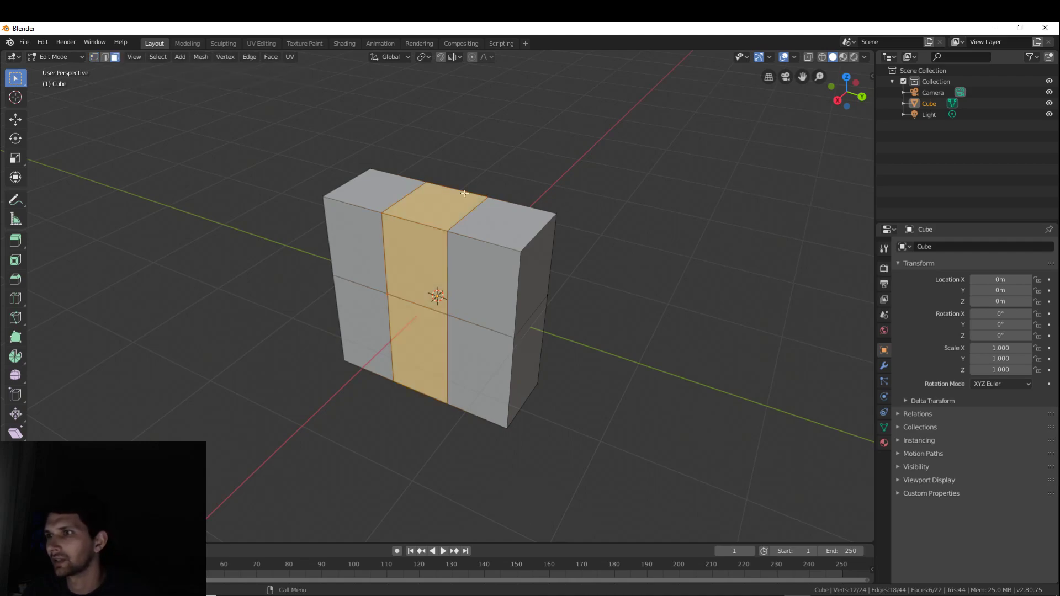
# - Extrude the top face of the block's middle column upward by about 0.39 m
pyautogui.click(438, 210)
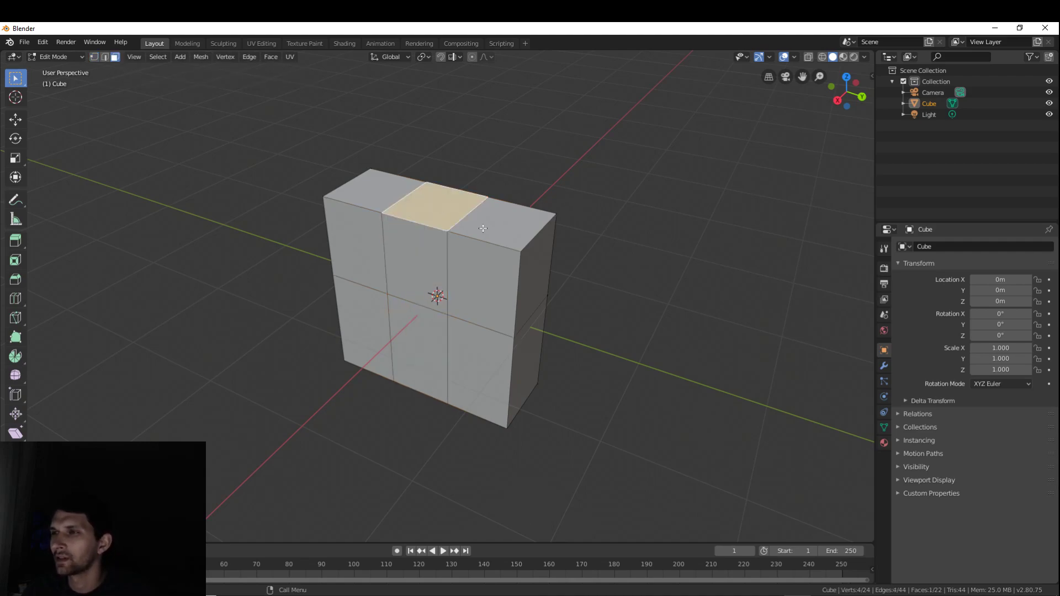
pyautogui.moveTo(451, 222); pyautogui.dragTo(604, 257, button='middle')
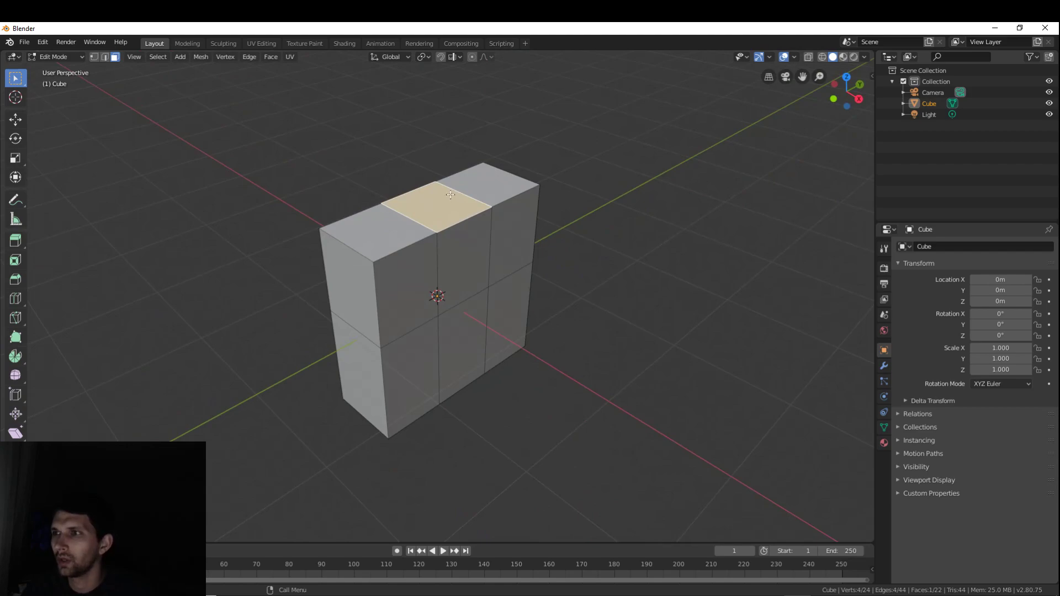
pyautogui.press('e')
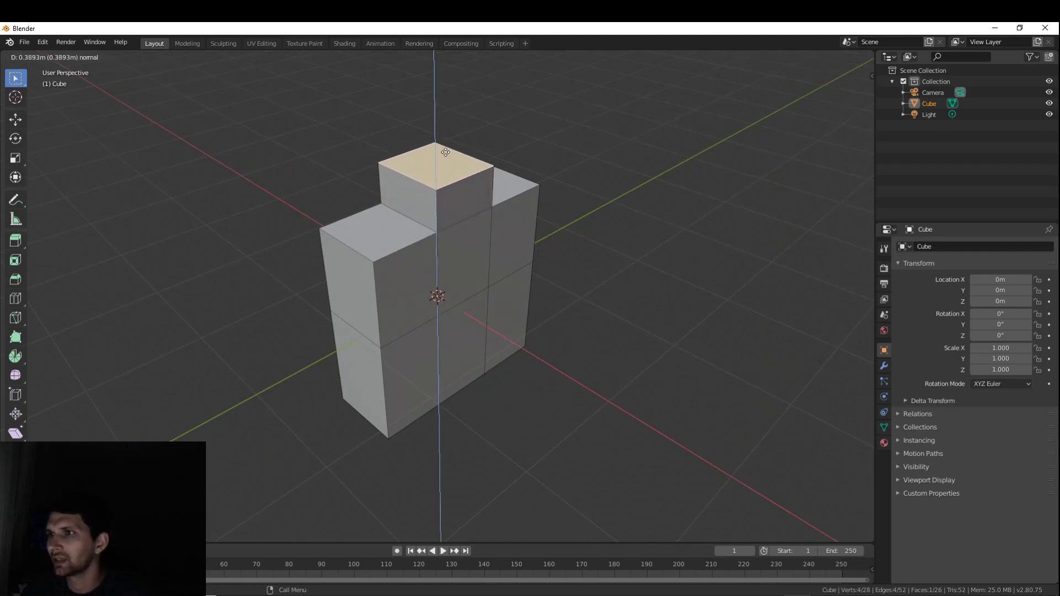
pyautogui.click(446, 152)
# - Try extruding a single upper corner vertex of the block outward in vertex selection mode, and undo it
pyautogui.moveTo(445, 152); pyautogui.dragTo(437, 183, button='middle')
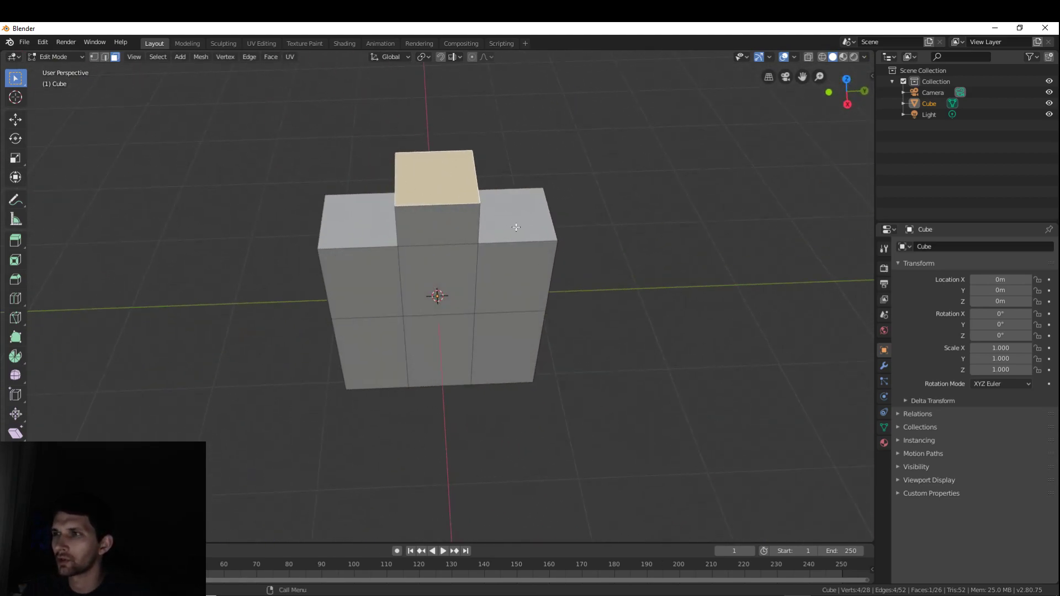
pyautogui.moveTo(561, 235); pyautogui.dragTo(512, 230, button='middle')
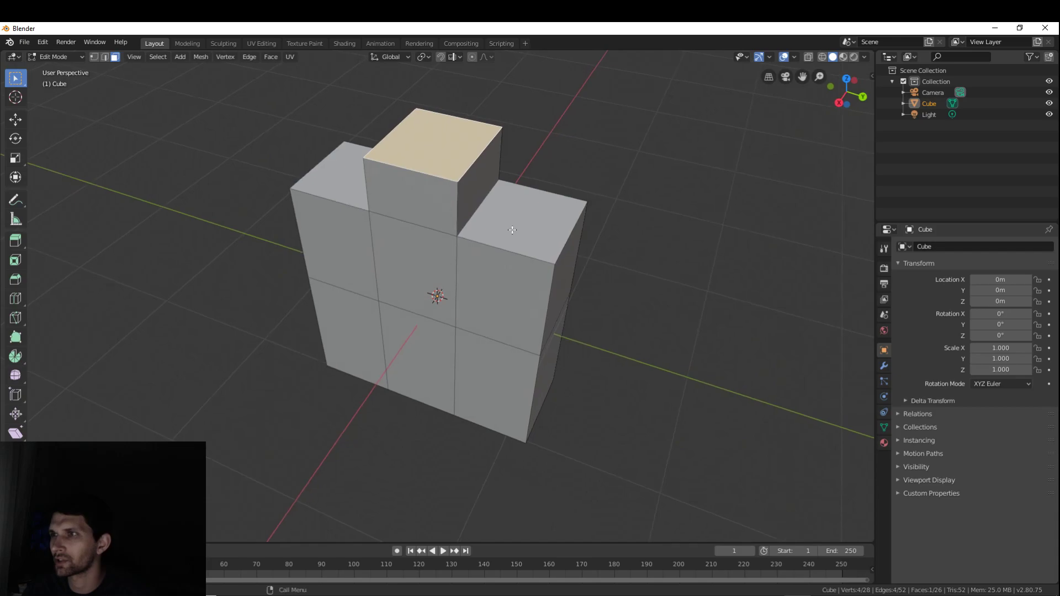
pyautogui.click(94, 57)
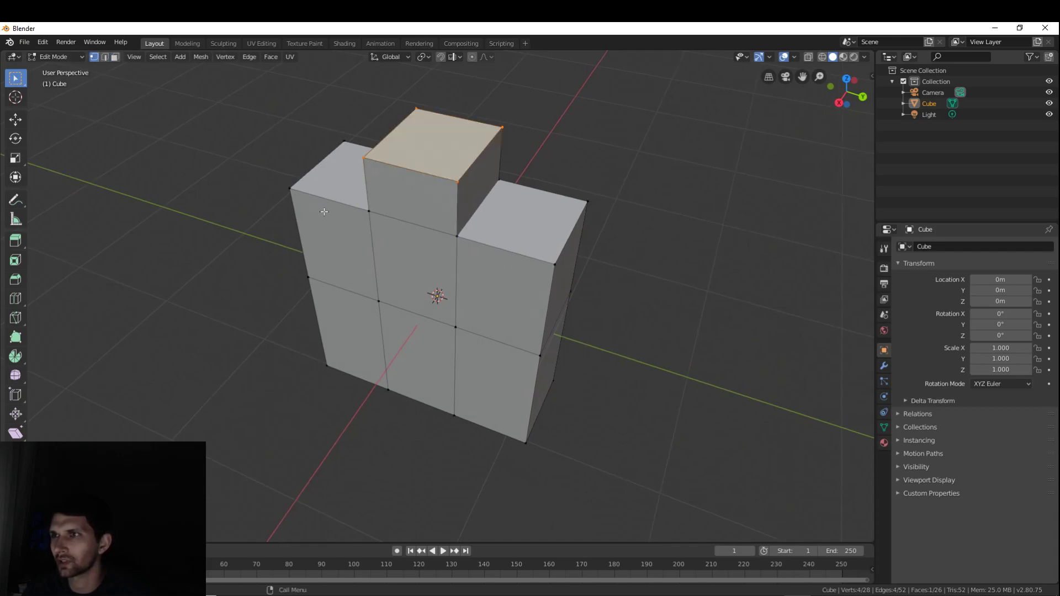
pyautogui.click(292, 190)
pyautogui.press('e')
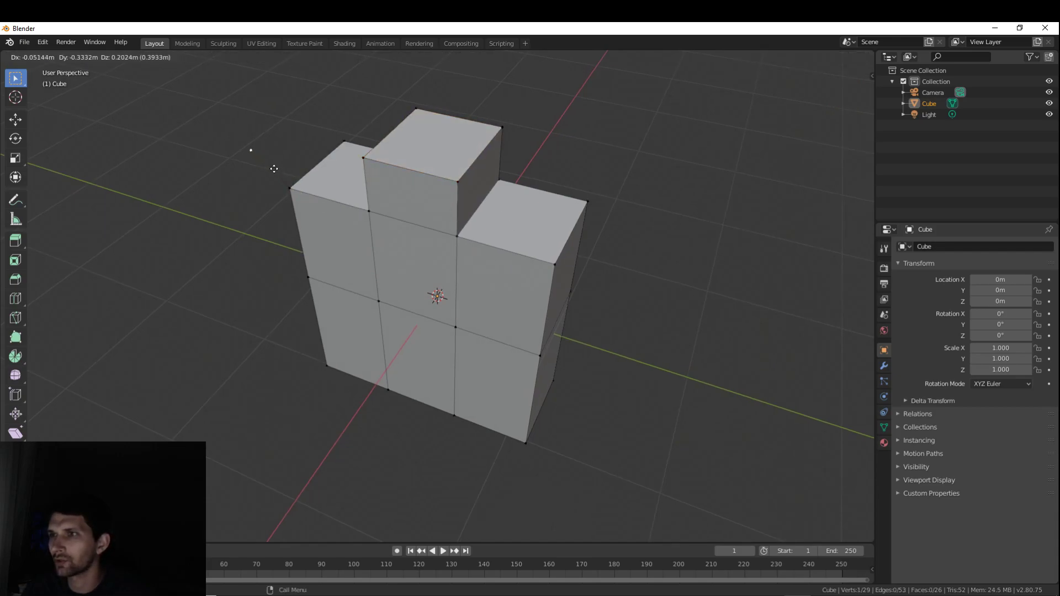
pyautogui.click(181, 203)
pyautogui.hotkey('ctrl', 'z')
# - Try extruding one upper edge of the block's outer column outward in edge selection mode, and undo it
pyautogui.click(106, 58)
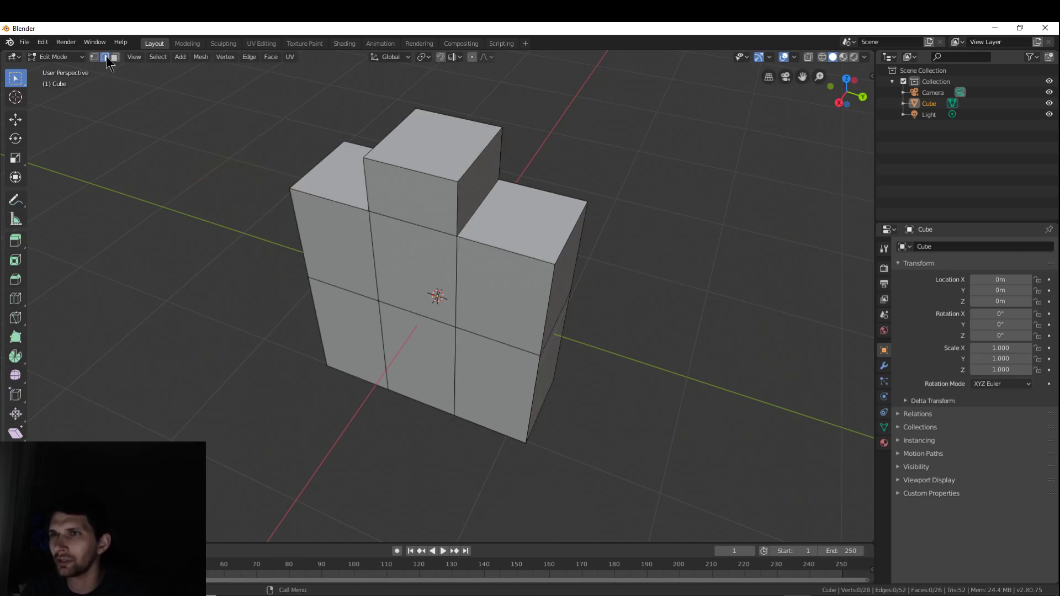
pyautogui.click(320, 197)
pyautogui.press('e')
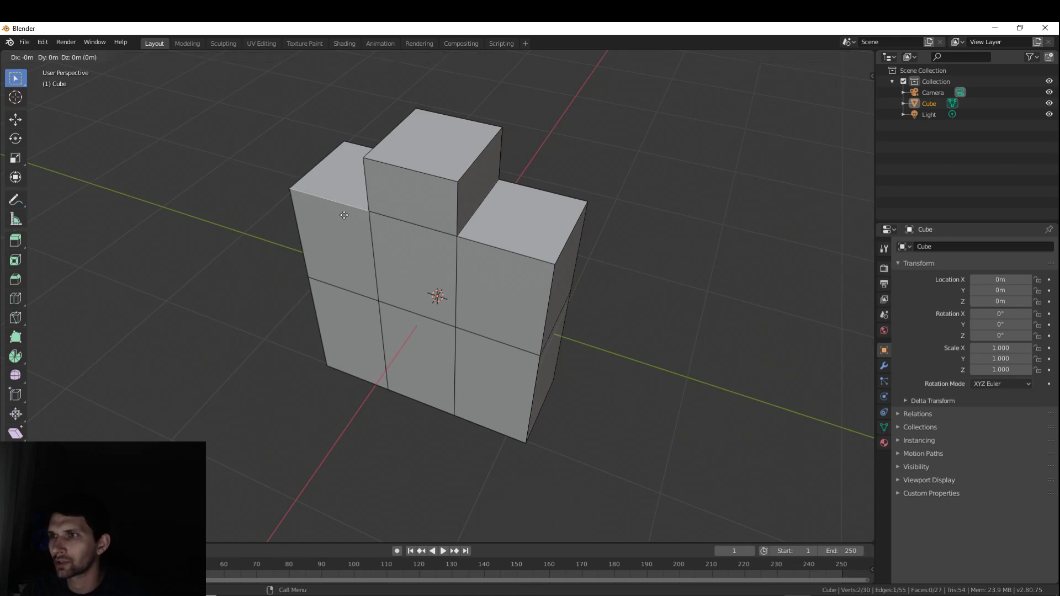
pyautogui.click(177, 193)
pyautogui.moveTo(177, 193); pyautogui.dragTo(429, 211, button='middle')
pyautogui.hotkey('ctrl', 'z')
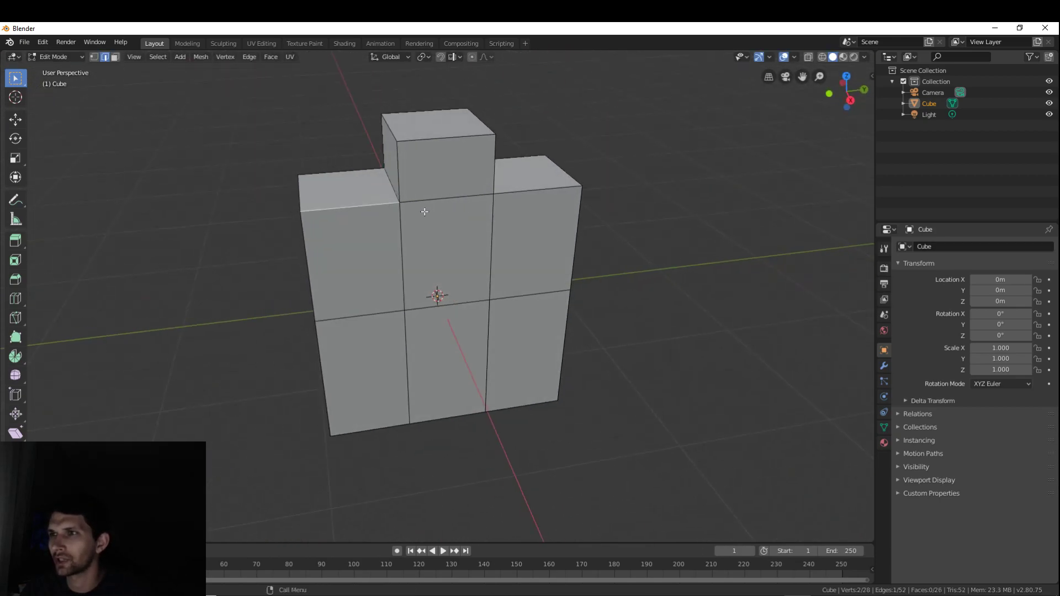
# - Try extruding the top face of an outer column upward in face selection mode, and undo it
pyautogui.click(115, 56)
pyautogui.click(350, 191)
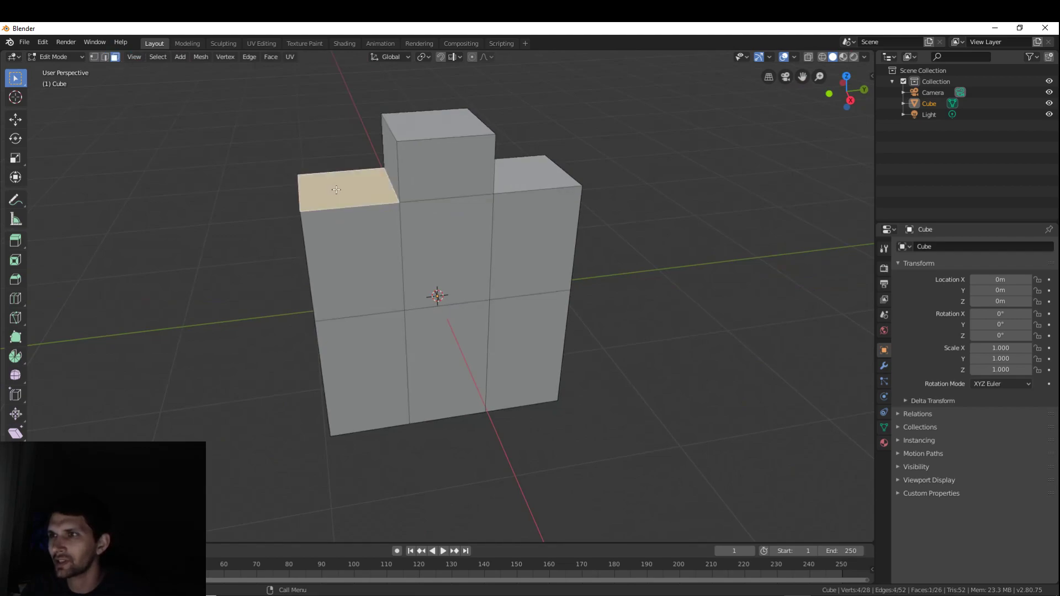
pyautogui.press('e')
pyautogui.click(358, 168)
pyautogui.scroll(-2, 651, 189)
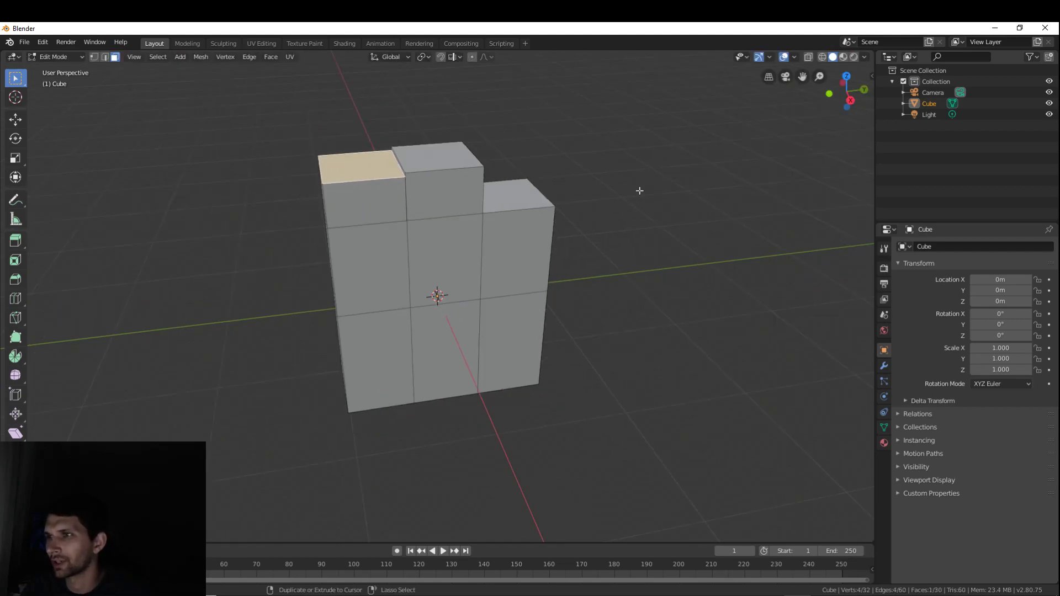
pyautogui.hotkey('ctrl', 'z')
# - Scale down the top face of the raised middle section so that its sides taper inward
pyautogui.moveTo(499, 192); pyautogui.dragTo(445, 155, button='middle')
pyautogui.moveTo(555, 192); pyautogui.dragTo(584, 157, button='middle')
pyautogui.press('s')
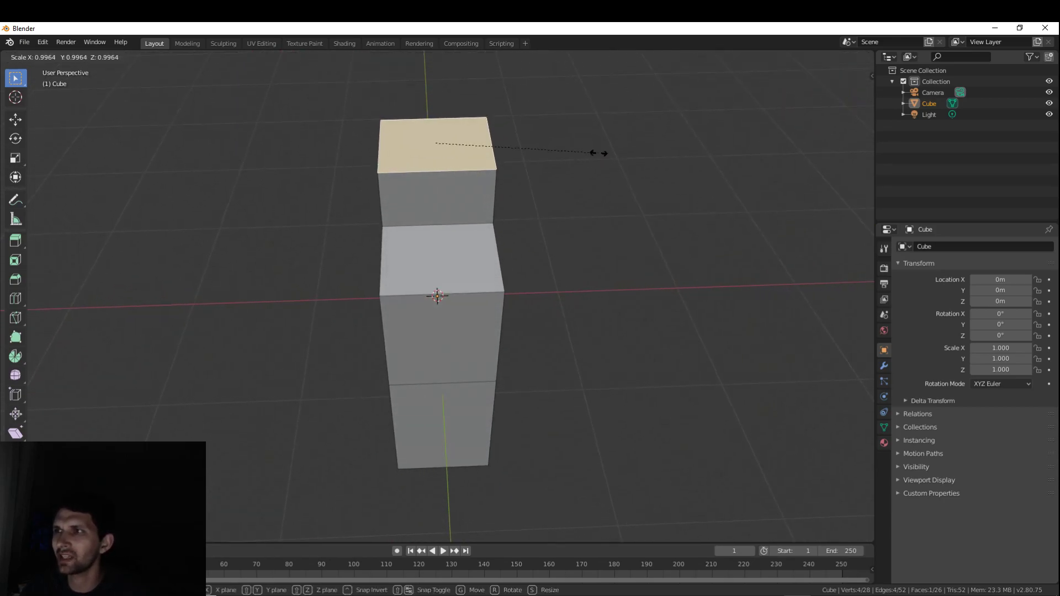
pyautogui.click(529, 143)
# - Move the tapered section's top face along the negative global X direction, nearly flush with that side of the block
pyautogui.moveTo(528, 151); pyautogui.dragTo(539, 180, button='middle')
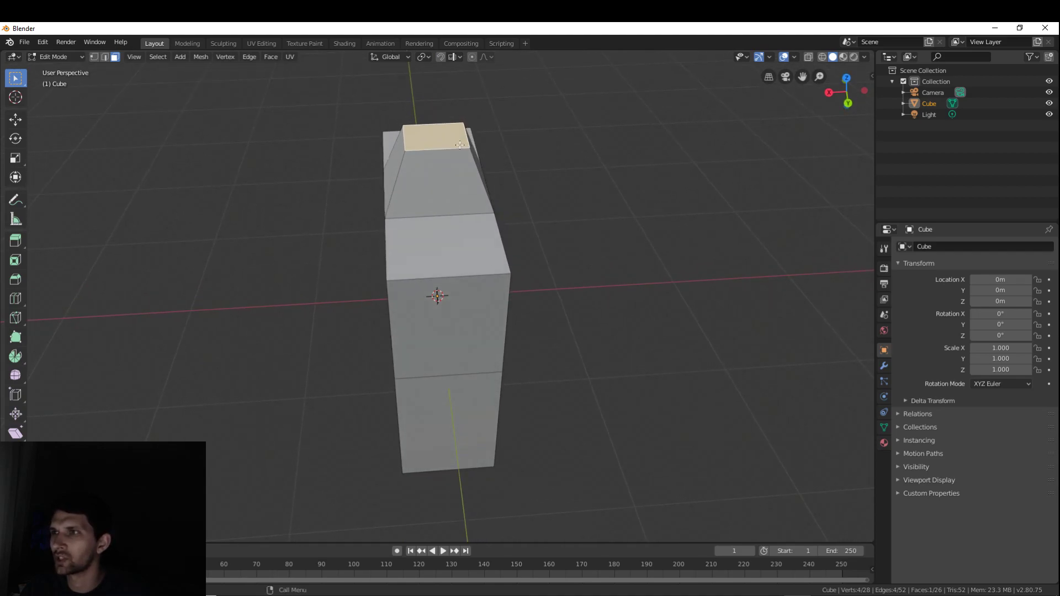
pyautogui.press('g')
pyautogui.press('x')
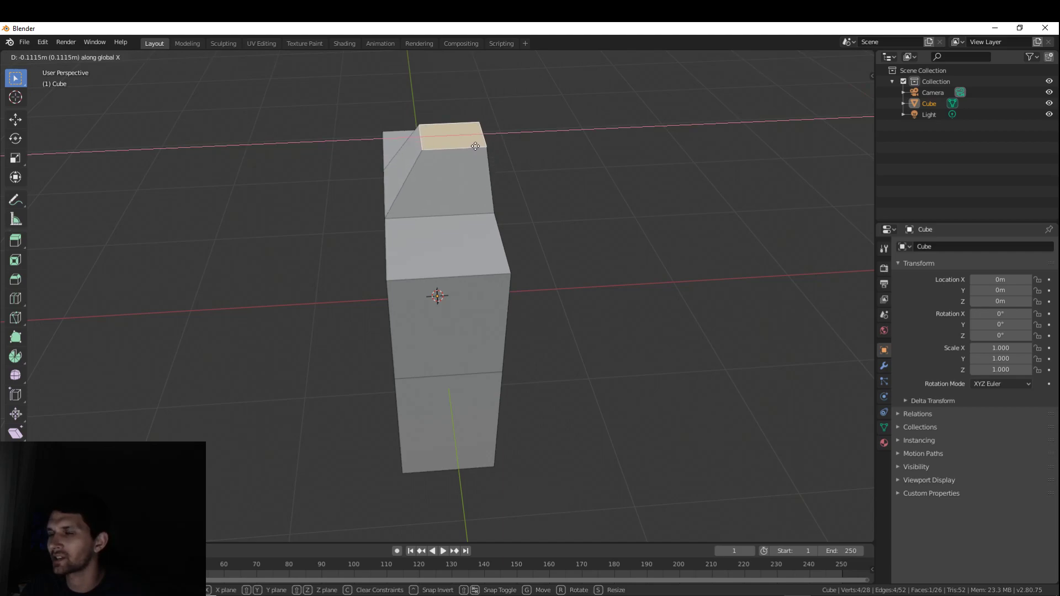
pyautogui.press('z')
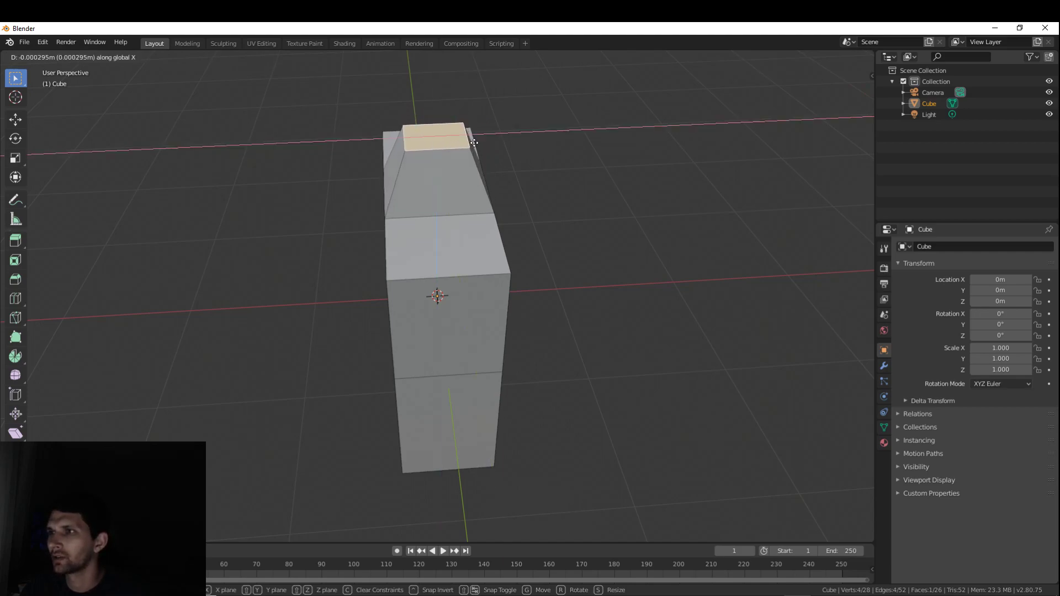
pyautogui.click(486, 146)
pyautogui.moveTo(486, 147); pyautogui.dragTo(702, 207, button='middle')
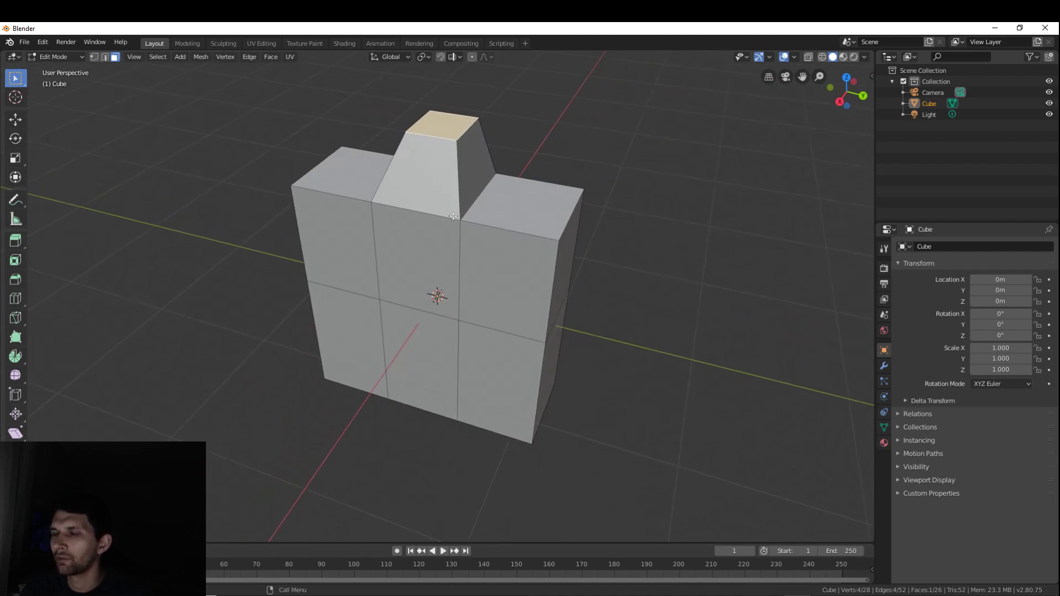
pyautogui.rightClick(420, 195)
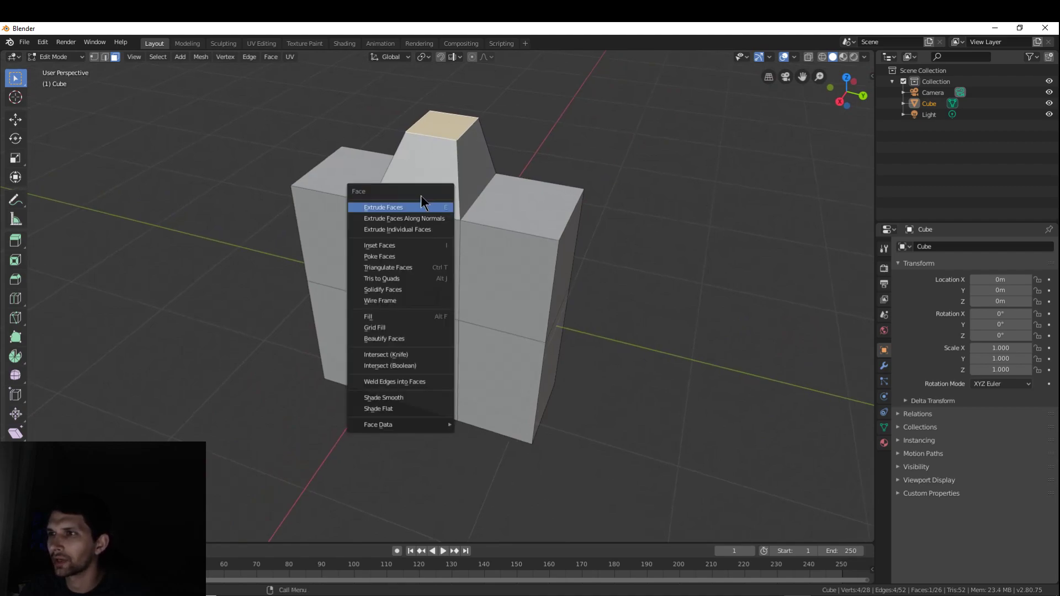
pyautogui.press('Escape')
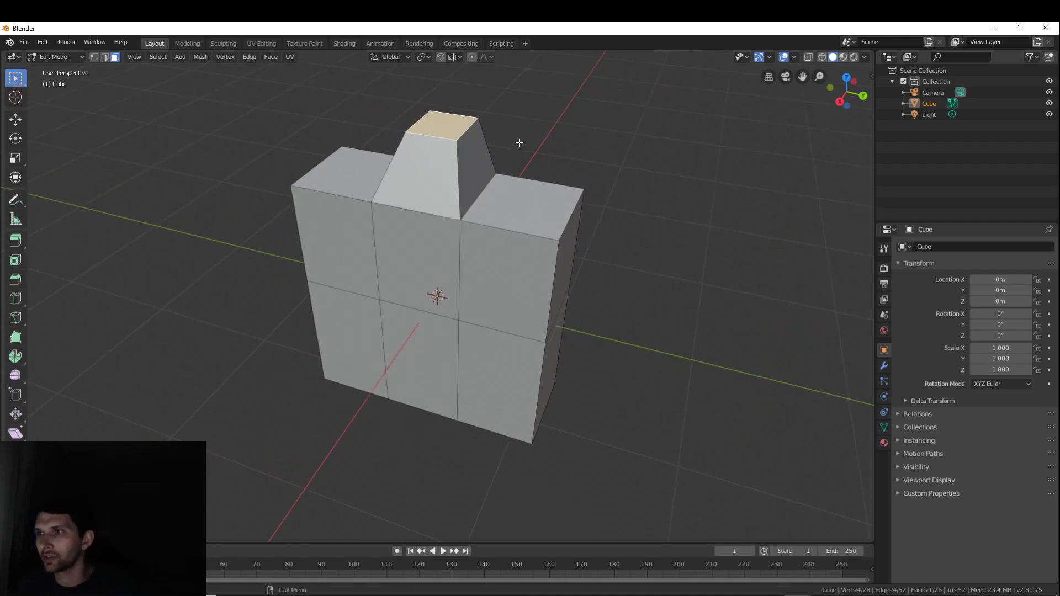
pyautogui.rightClick(437, 182)
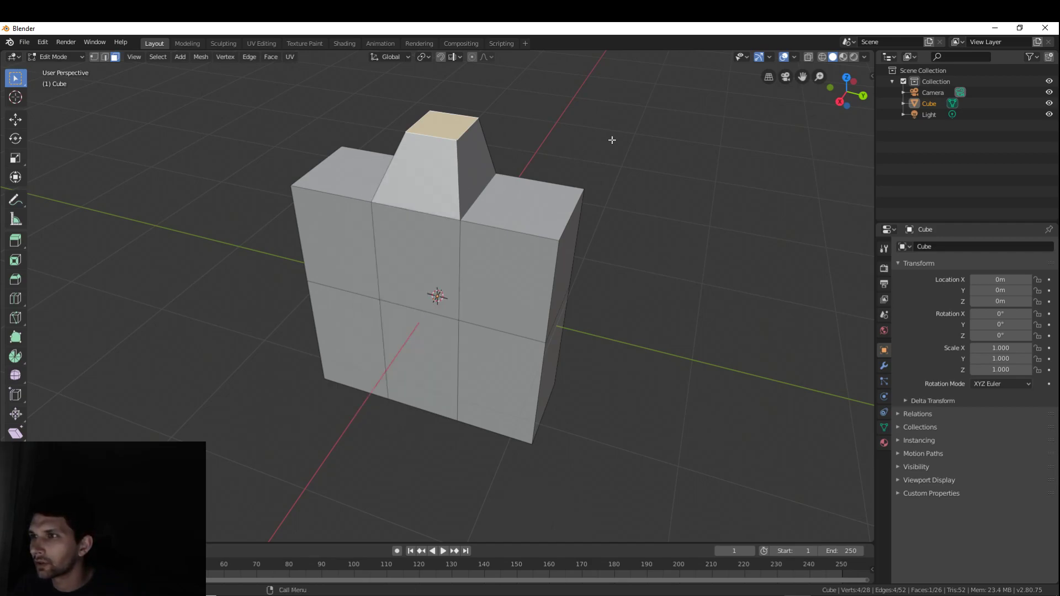
pyautogui.click(424, 179)
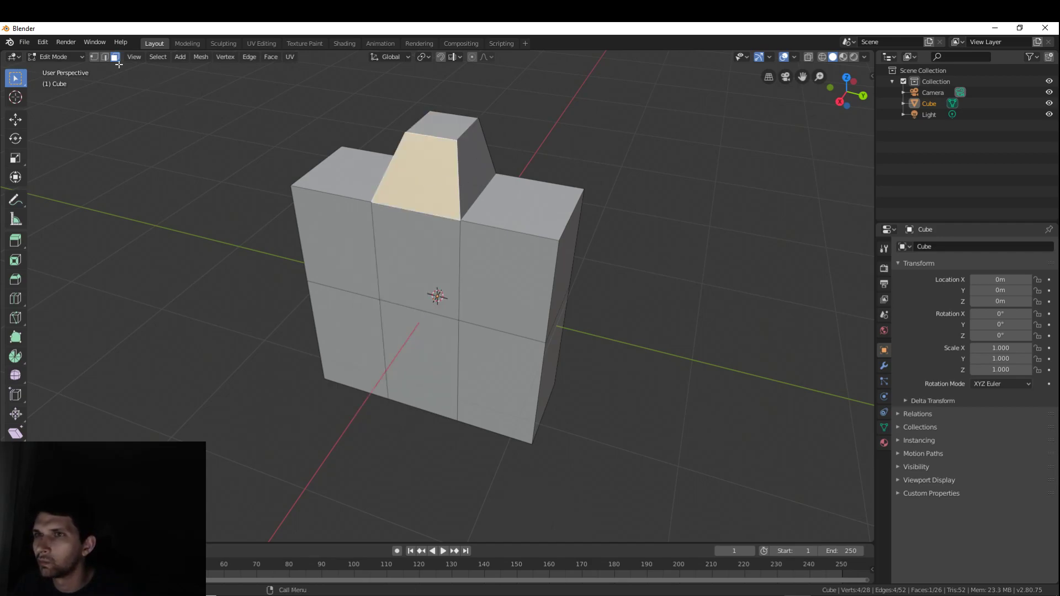
pyautogui.click(607, 152)
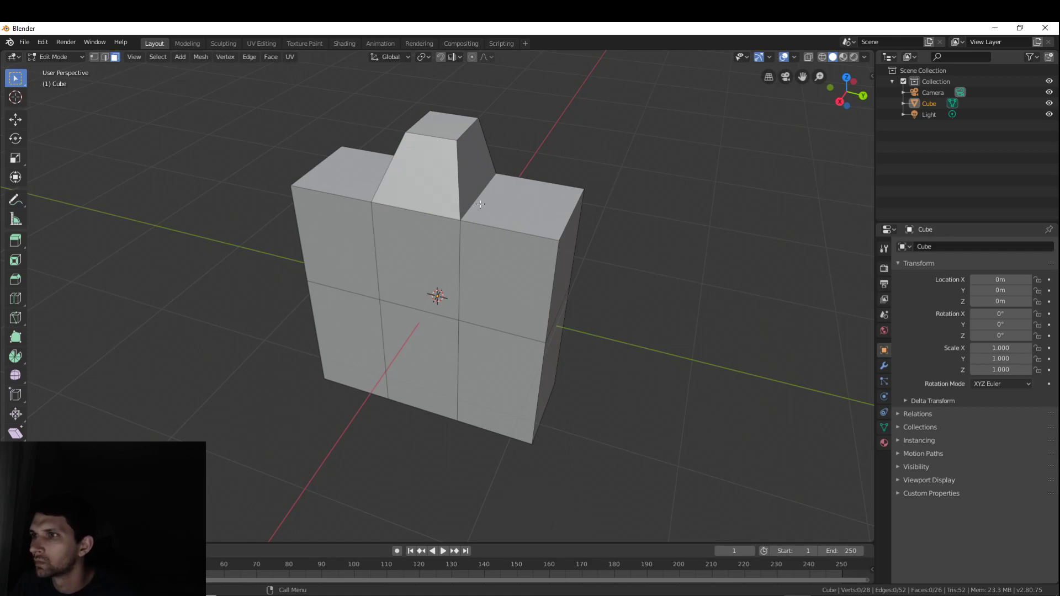
pyautogui.hotkey('ctrl', 'f')
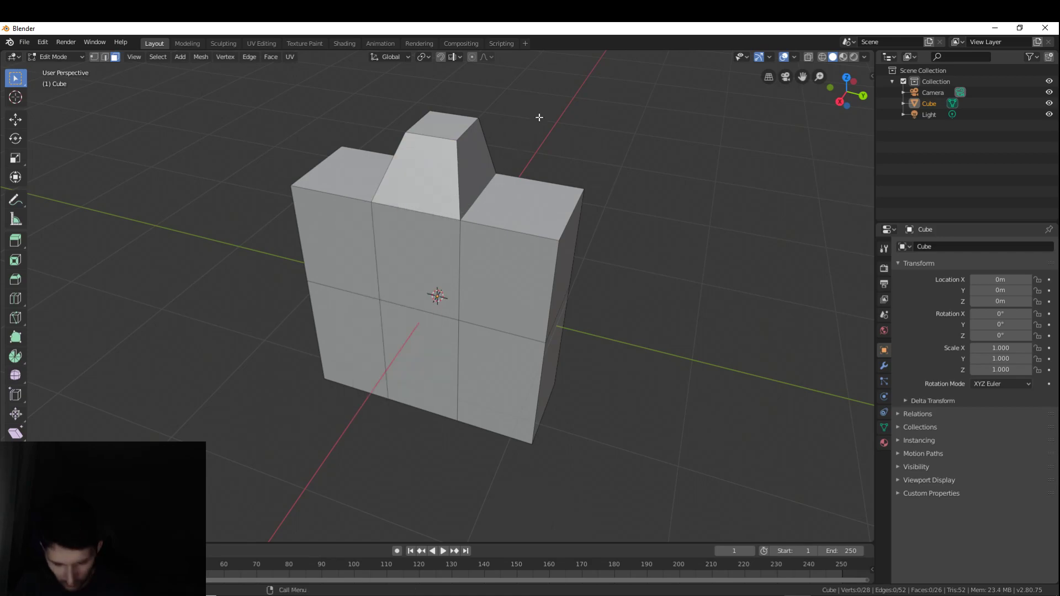
# - Add a loop cut around the tapered neck, slid about 0.66 toward its base, and scale the loop slightly inward
pyautogui.hotkey('ctrl', 'r')
pyautogui.click(452, 164)
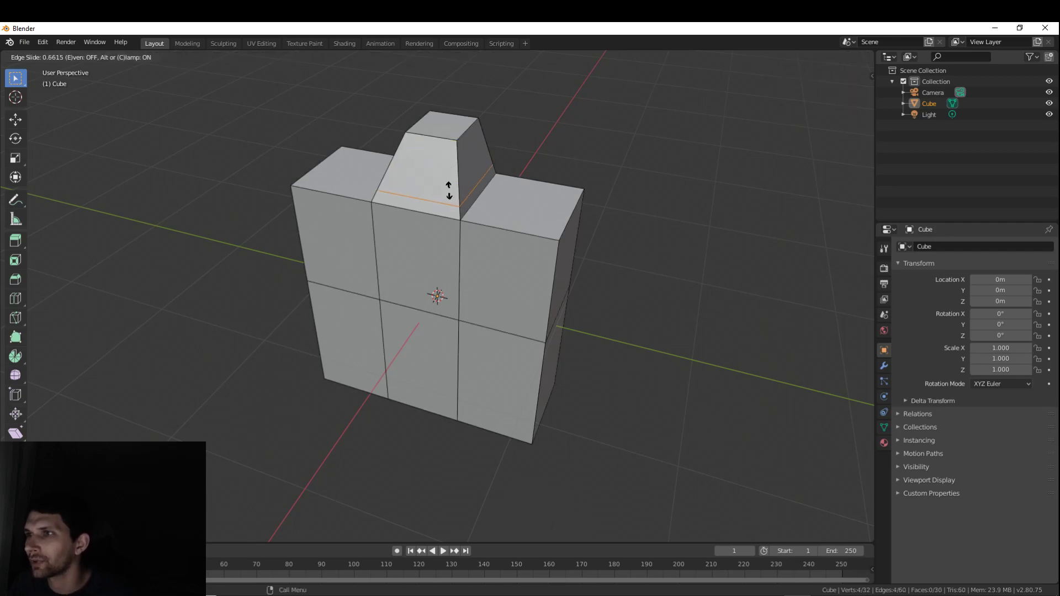
pyautogui.click(451, 186)
pyautogui.press('s')
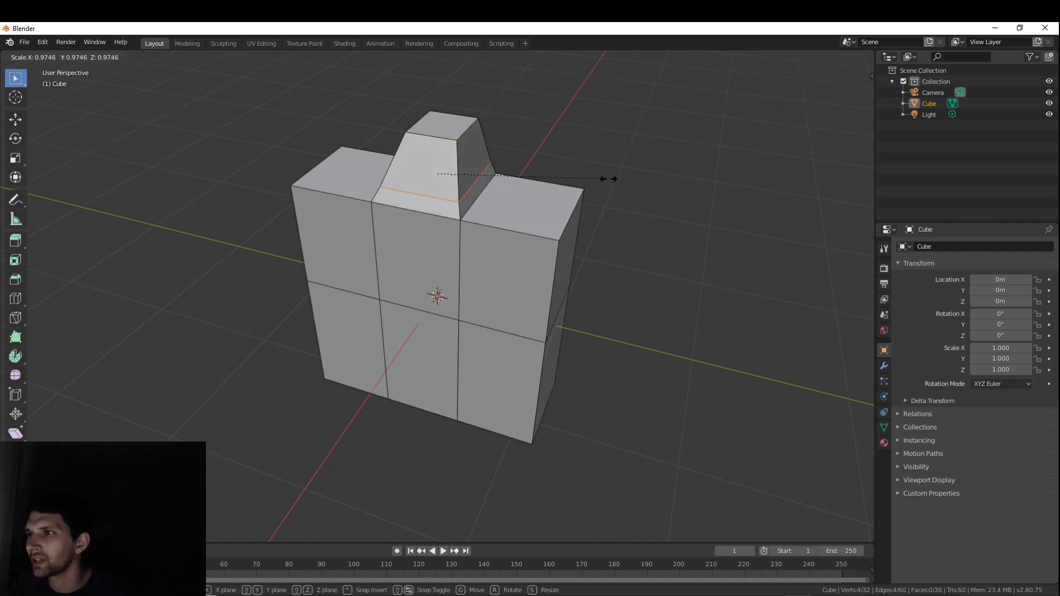
pyautogui.click(590, 177)
pyautogui.moveTo(603, 177); pyautogui.dragTo(537, 134, button='middle')
pyautogui.moveTo(440, 146); pyautogui.dragTo(416, 221, button='middle')
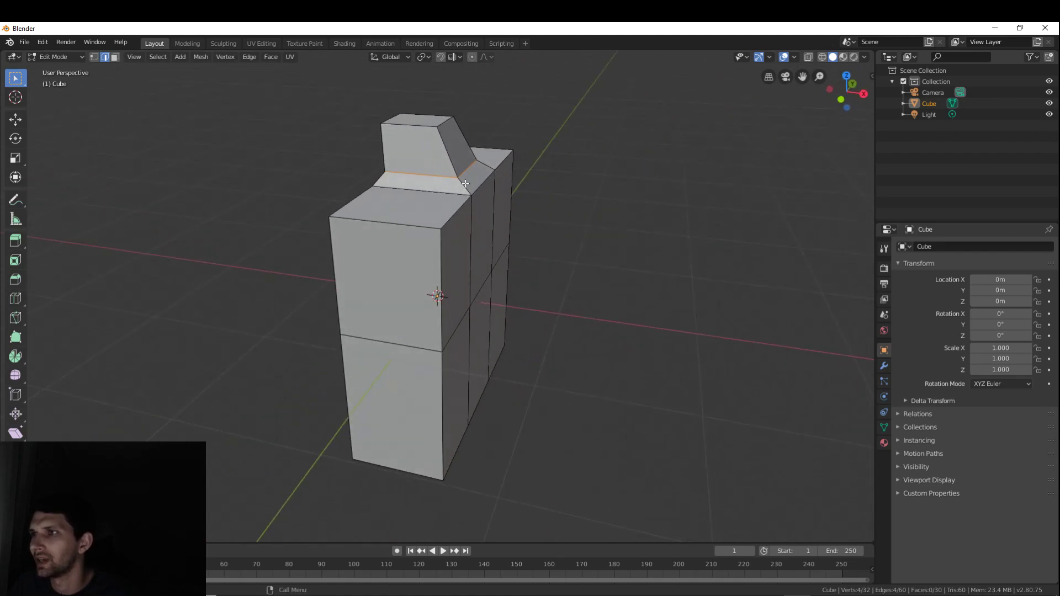
# - Extrude the top face of the tapered neck upward into a straight section, working in face selection mode
pyautogui.moveTo(617, 200); pyautogui.dragTo(438, 118, button='middle')
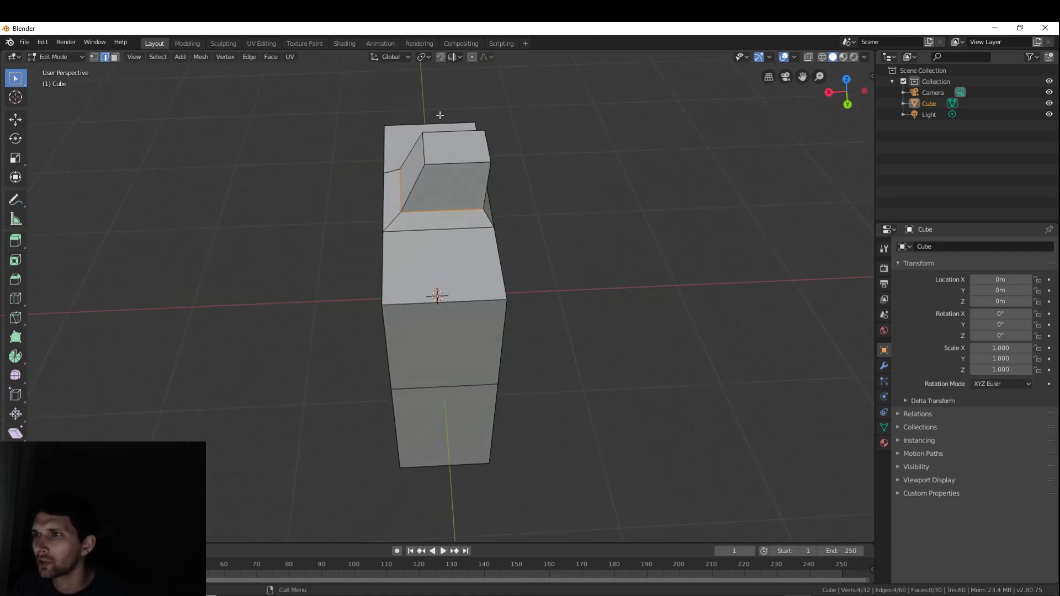
pyautogui.click(115, 56)
pyautogui.click(457, 148)
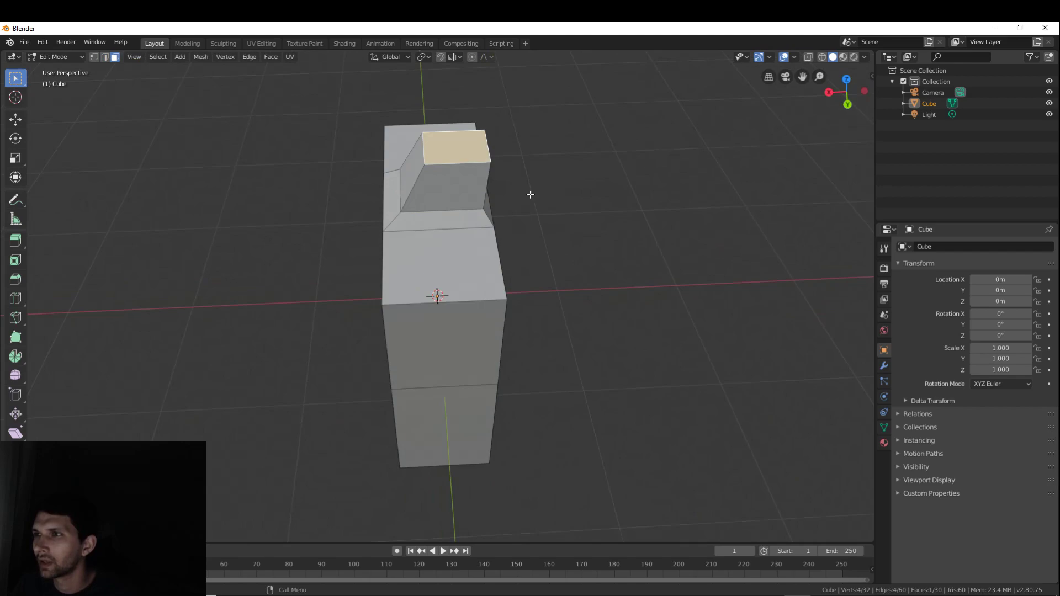
pyautogui.moveTo(521, 190); pyautogui.dragTo(658, 157, button='middle')
pyautogui.scroll(-5, 657, 157)
pyautogui.press('e')
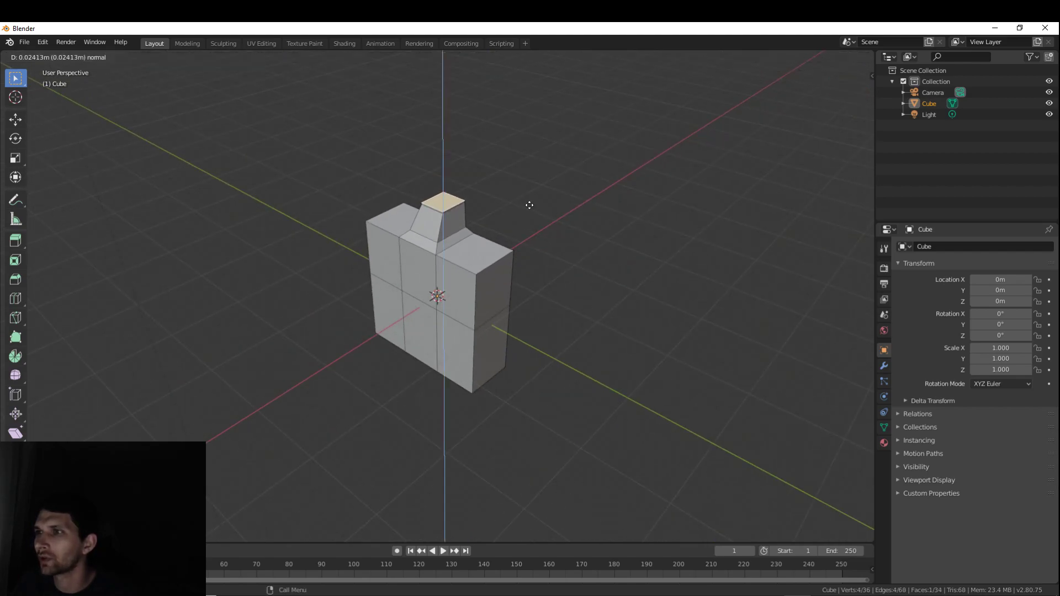
pyautogui.click(524, 178)
pyautogui.moveTo(528, 183); pyautogui.dragTo(462, 189, button='middle')
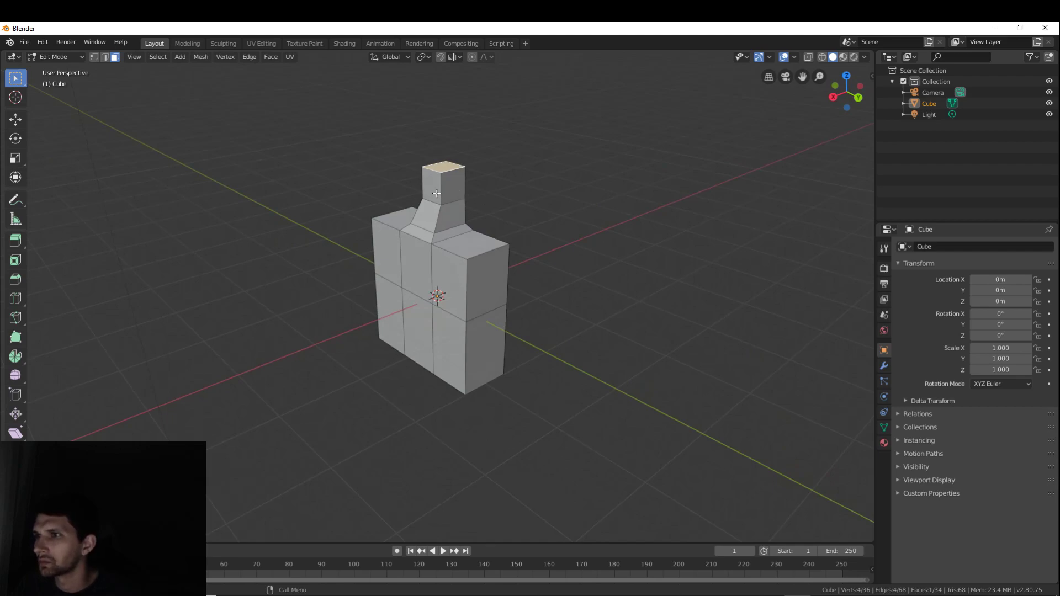
# - Add a horizontal loop cut around the straight upper section and slide it down close to the section's base
pyautogui.hotkey('ctrl', 'r')
pyautogui.click(437, 193)
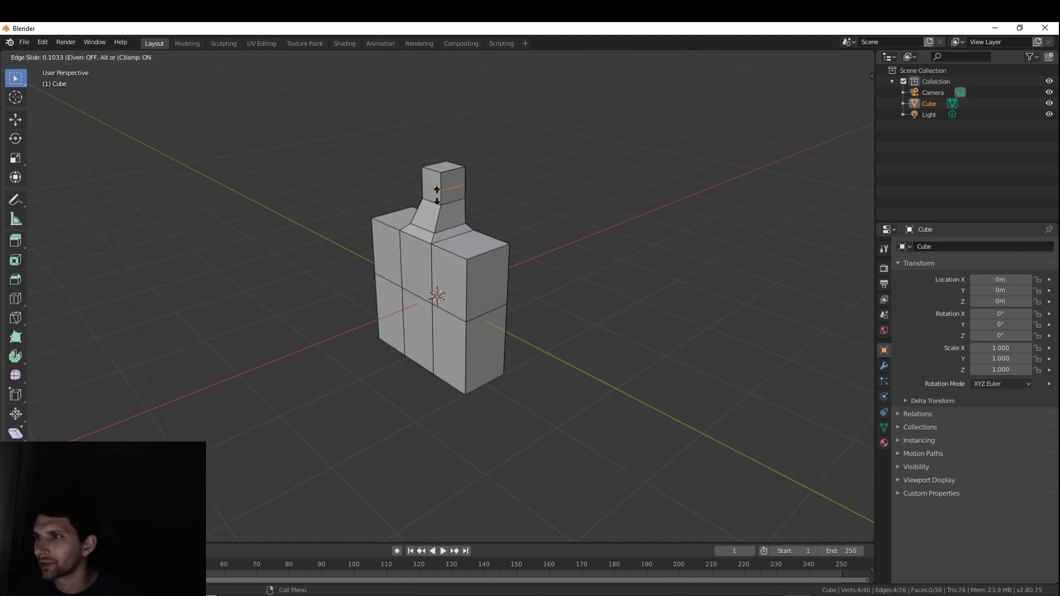
pyautogui.click(439, 206)
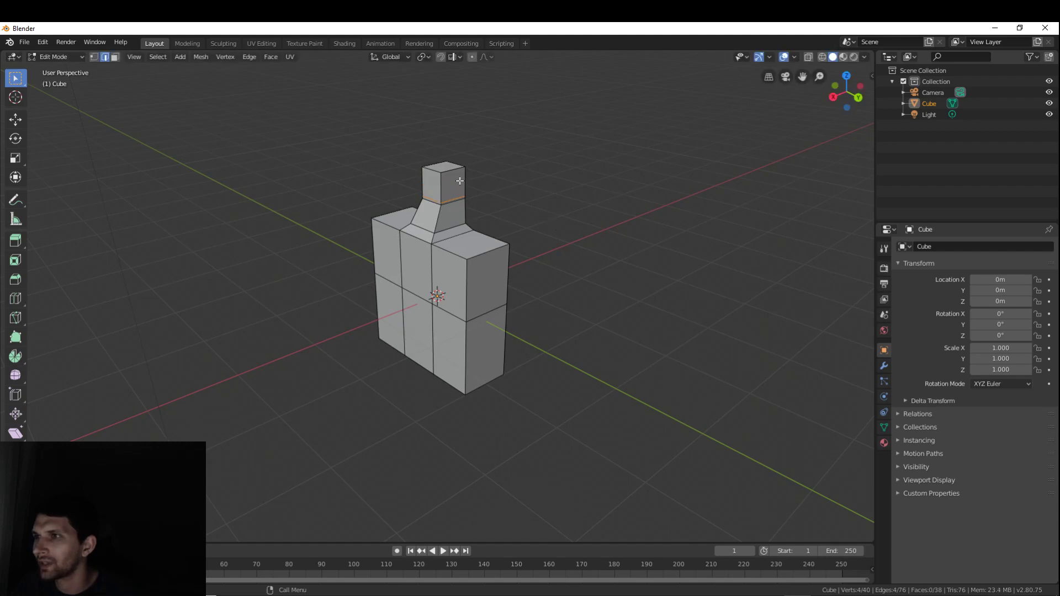
# - Scale the faces of the head block up about 1.4 times horizontally, locking the global Z axis, in face selection mode
pyautogui.moveTo(445, 186); pyautogui.dragTo(509, 196, button='middle')
pyautogui.click(112, 58)
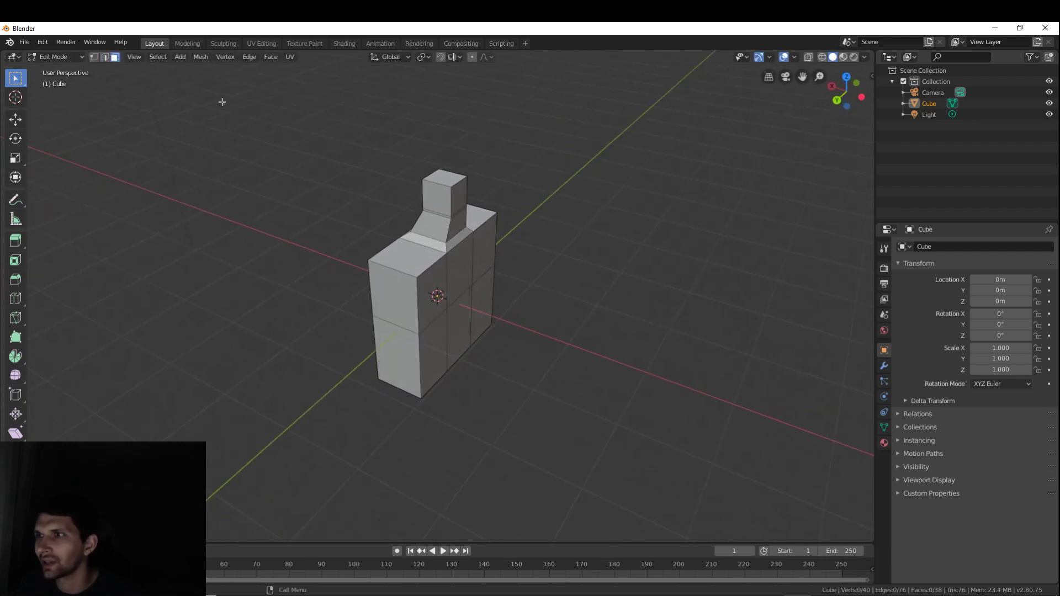
pyautogui.click(437, 201)
pyautogui.keyDown('shift'); pyautogui.click(463, 199); pyautogui.keyUp('shift')
pyautogui.scroll(1, 558, 200)
pyautogui.moveTo(559, 200); pyautogui.dragTo(511, 142, button='middle')
pyautogui.keyDown('shift'); pyautogui.click(443, 164); pyautogui.keyUp('shift')
pyautogui.keyDown('shift'); pyautogui.click(428, 143); pyautogui.keyUp('shift')
pyautogui.keyDown('shift'); pyautogui.click(441, 165); pyautogui.keyUp('shift')
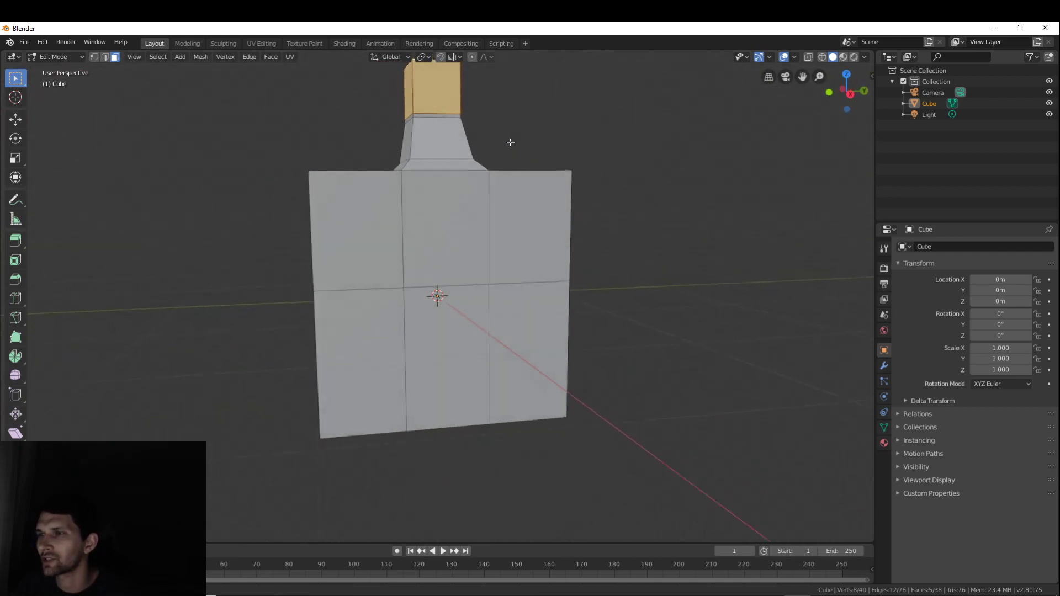
pyautogui.scroll(-4, 511, 142)
pyautogui.moveTo(488, 212); pyautogui.dragTo(409, 244, button='middle')
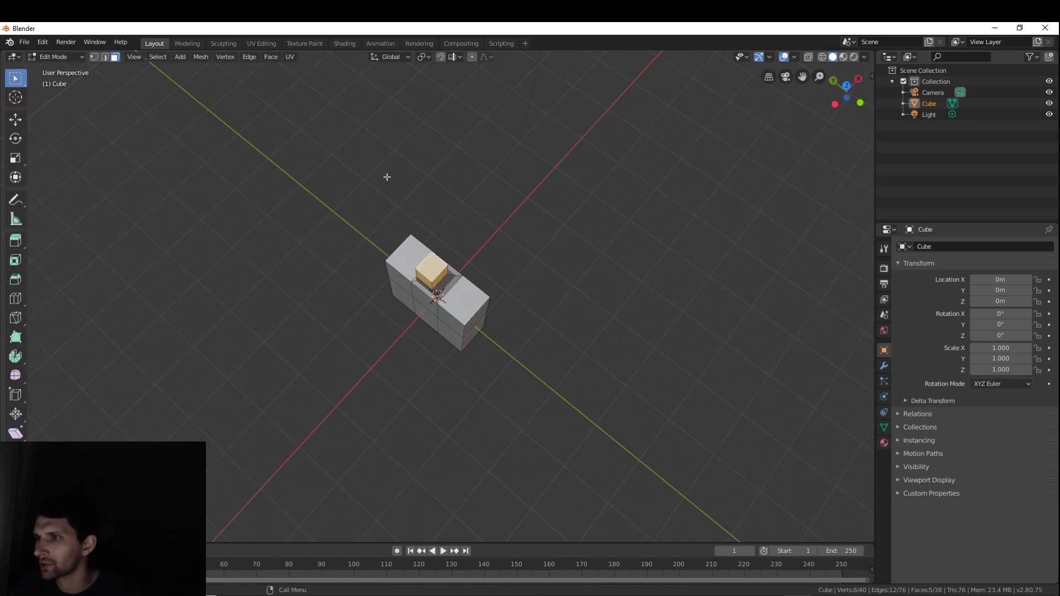
pyautogui.moveTo(611, 145); pyautogui.dragTo(561, 204, button='middle')
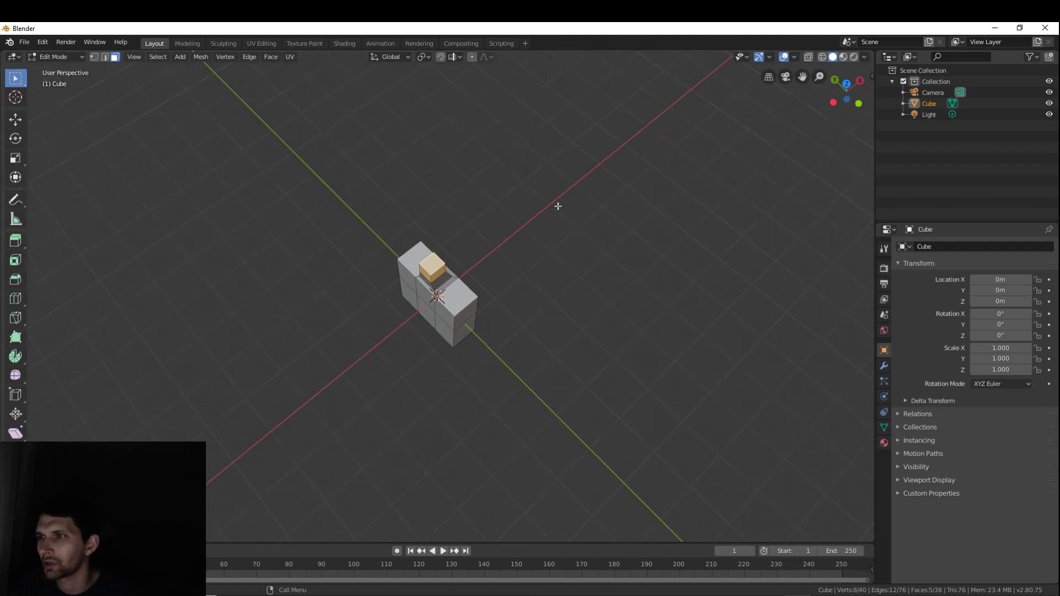
pyautogui.press('s')
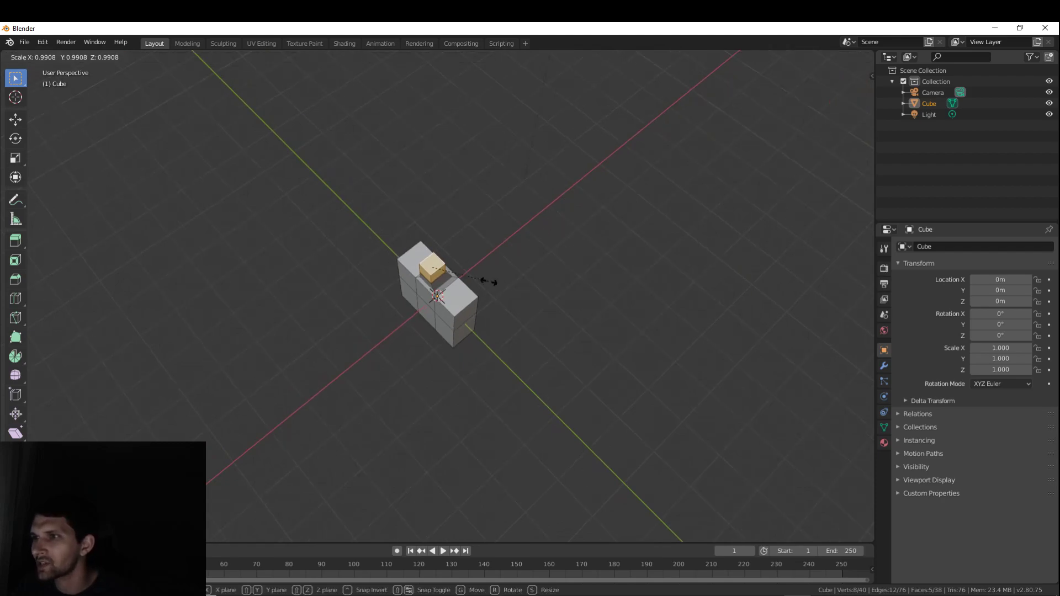
pyautogui.hotkey('shift', 'z')
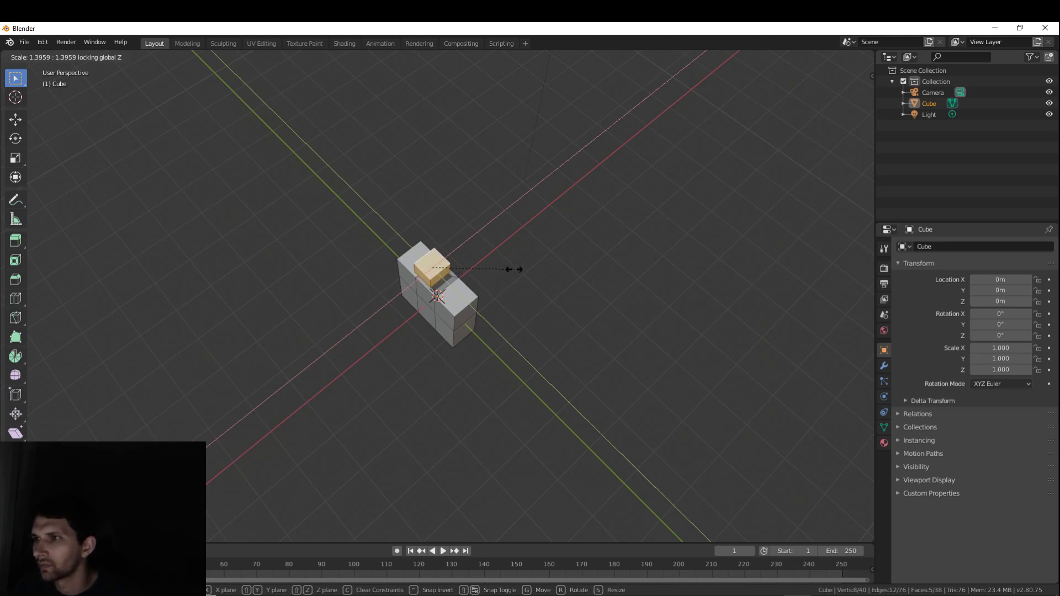
pyautogui.click(514, 268)
pyautogui.moveTo(580, 293); pyautogui.dragTo(424, 224, button='middle')
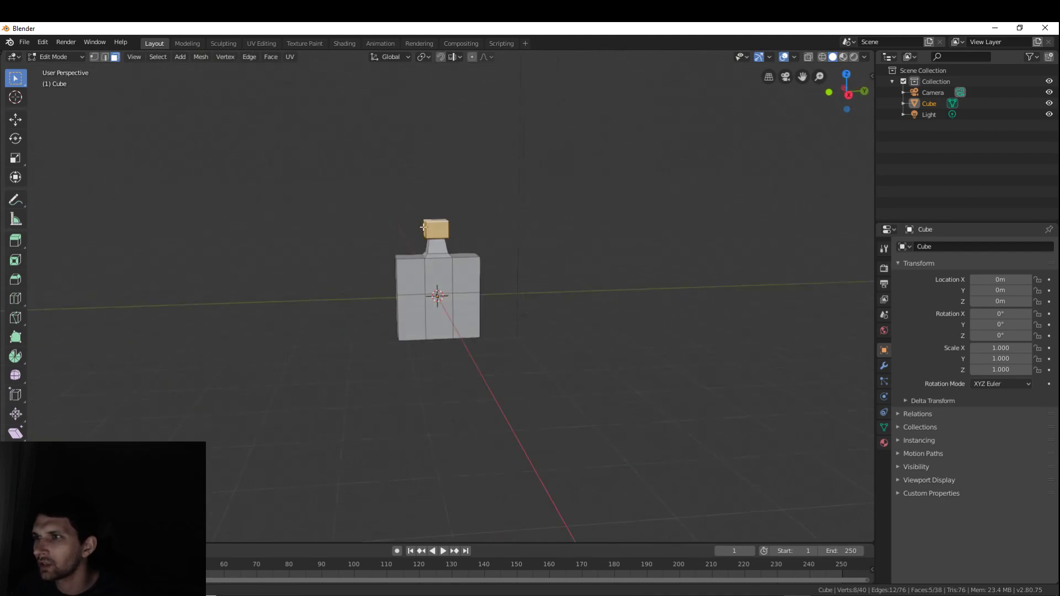
pyautogui.scroll(5, 425, 224)
pyautogui.moveTo(523, 239); pyautogui.dragTo(646, 237, button='middle')
pyautogui.press('g')
pyautogui.press('x')
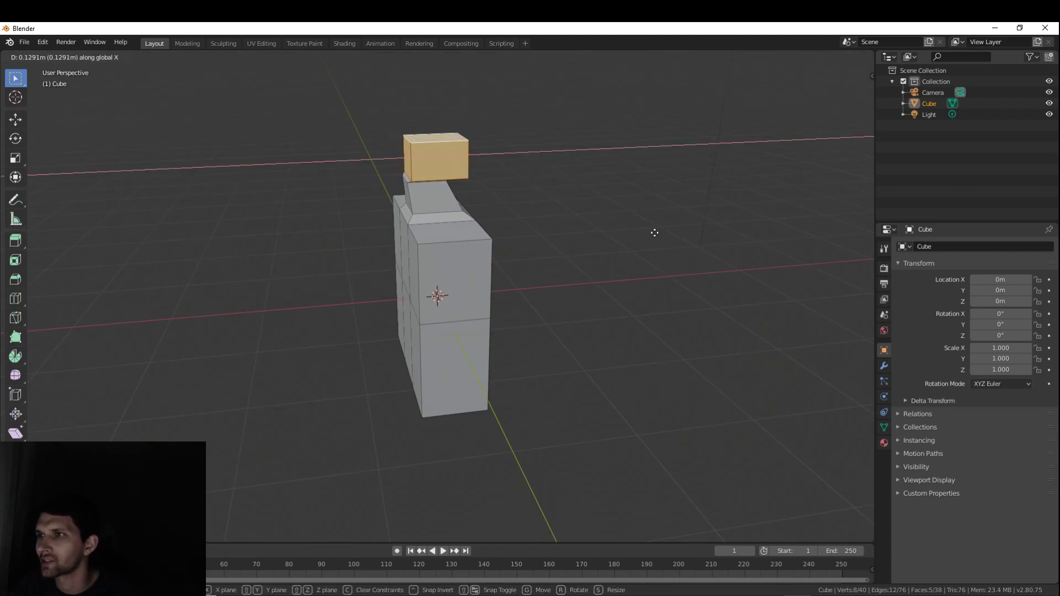
pyautogui.rightClick(652, 232)
# - Move only the head block's top face upward along the global Z axis to make the head taller
pyautogui.moveTo(651, 232); pyautogui.dragTo(520, 256, button='middle')
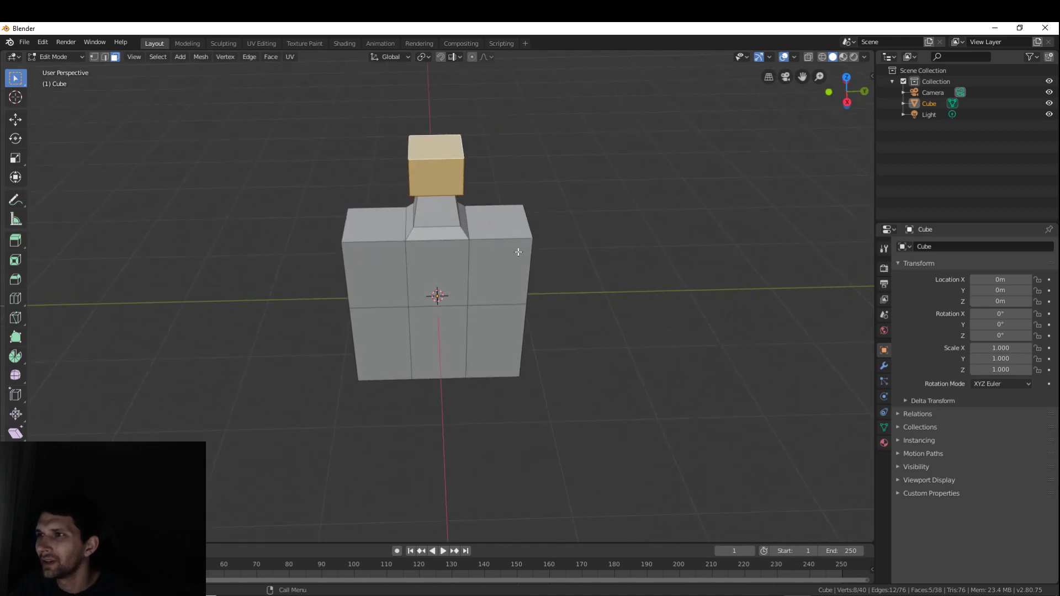
pyautogui.click(450, 151)
pyautogui.moveTo(473, 173); pyautogui.dragTo(517, 173, button='middle')
pyautogui.scroll(-3, 517, 173)
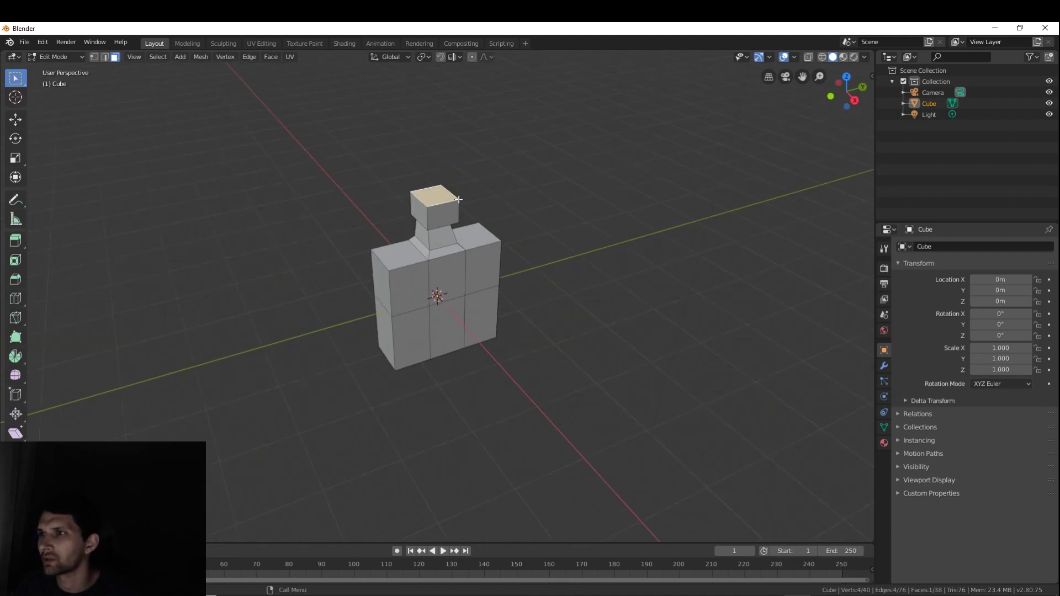
pyautogui.press('g')
pyautogui.press('z')
pyautogui.click(445, 184)
# - Add a horizontal loop cut around the torso's upper half and slide it about 0.29 downward
pyautogui.moveTo(445, 184); pyautogui.dragTo(524, 196, button='middle')
pyautogui.moveTo(576, 206); pyautogui.dragTo(617, 261, button='middle')
pyautogui.hotkey('ctrl', 'r')
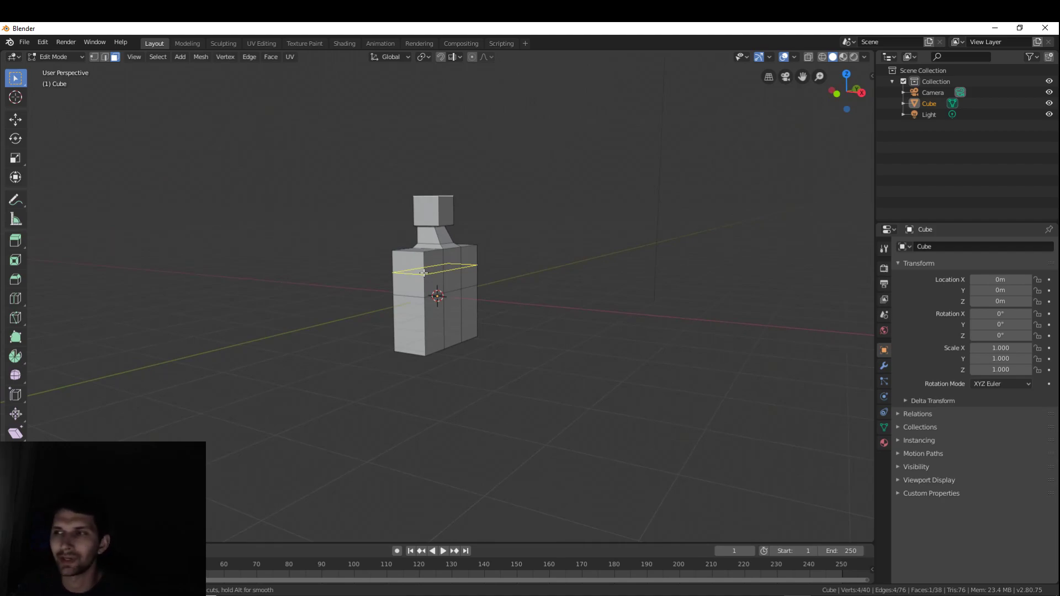
pyautogui.click(423, 272)
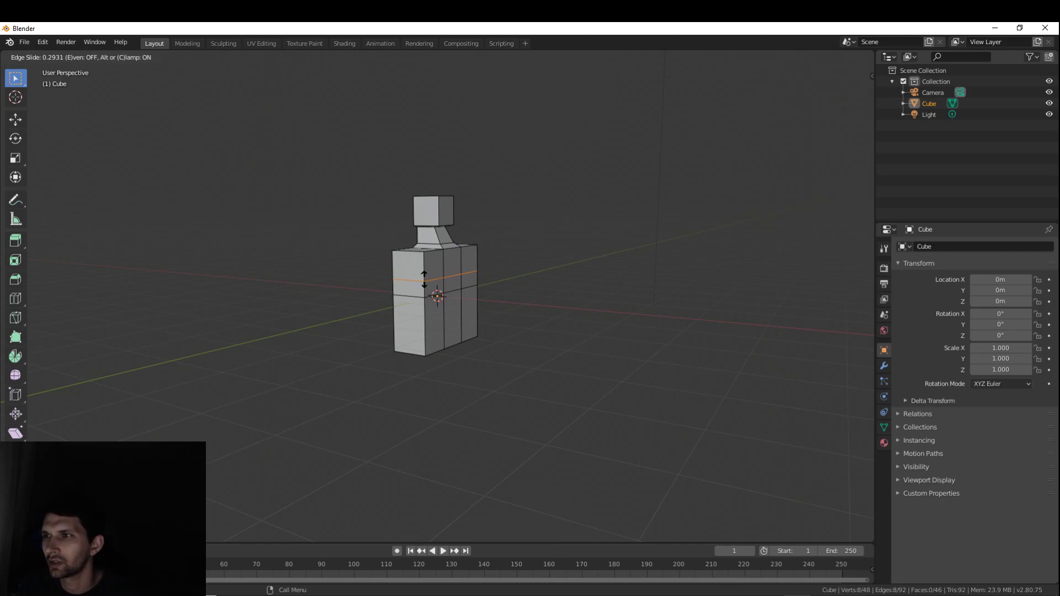
pyautogui.click(425, 279)
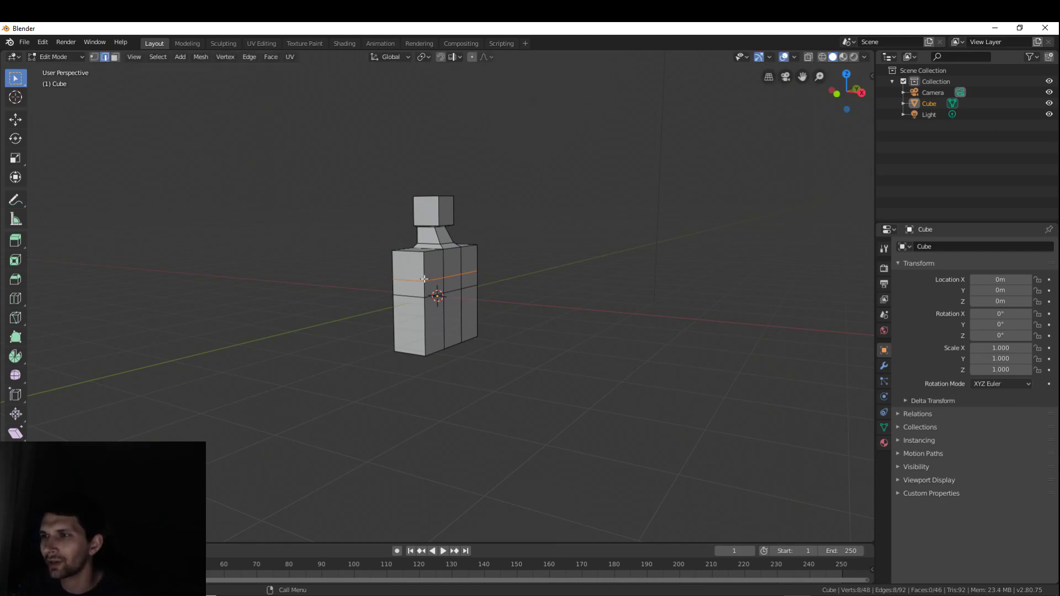
# - Try to extrude both upper side faces of the torso together along the global Y axis, and undo it
pyautogui.moveTo(638, 253); pyautogui.dragTo(360, 244, button='middle')
pyautogui.press('3')
pyautogui.click(425, 261)
pyautogui.keyDown('shift'); pyautogui.click(445, 278); pyautogui.keyUp('shift')
pyautogui.moveTo(445, 278); pyautogui.dragTo(547, 312, button='middle')
pyautogui.press('e')
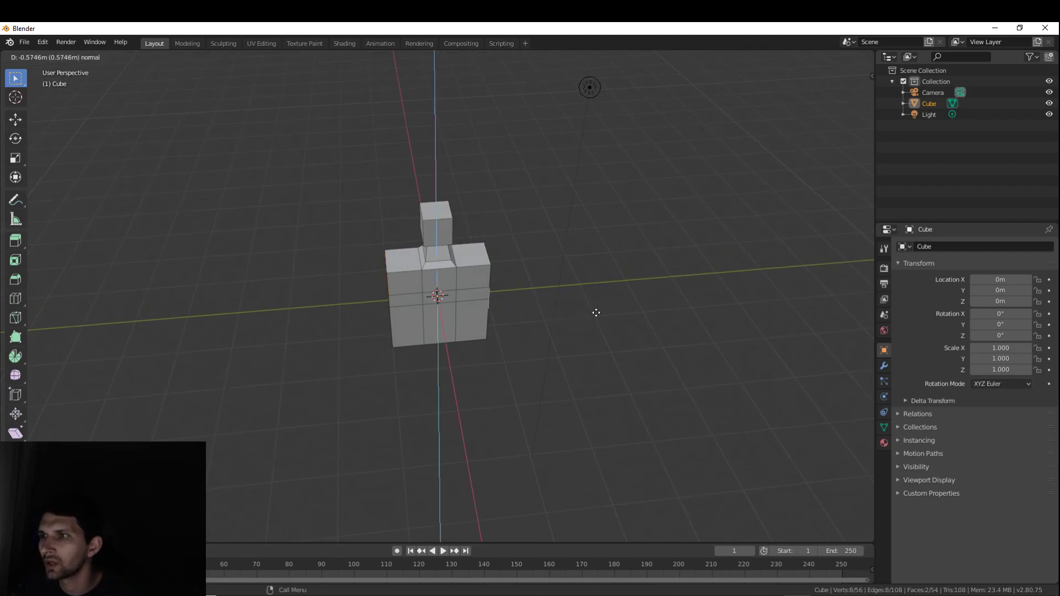
pyautogui.press('y')
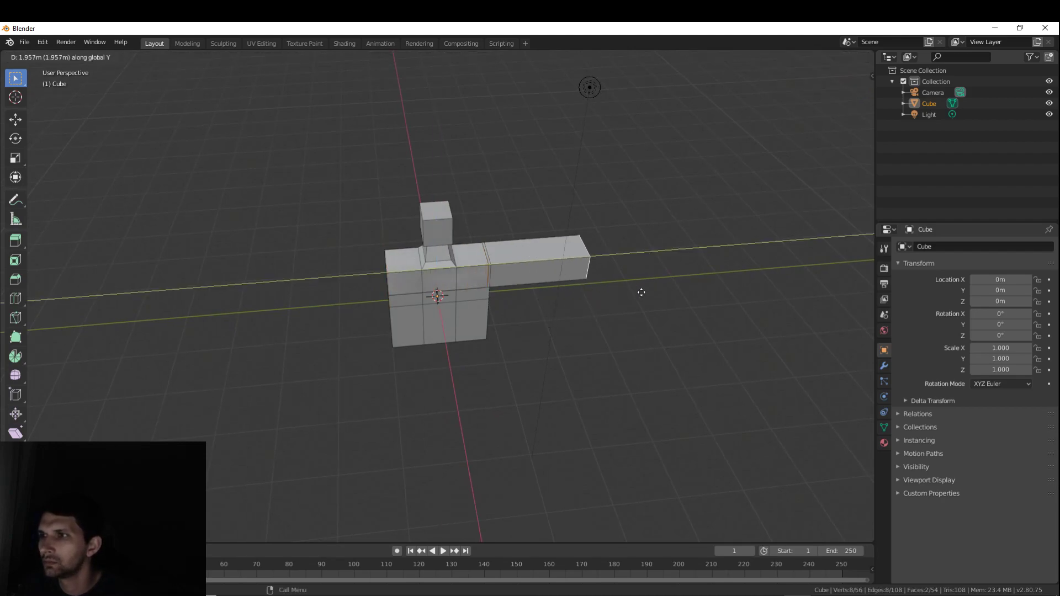
pyautogui.click(655, 294)
pyautogui.hotkey('ctrl', 'z')
pyautogui.hotkey('ctrl', 'z')
# - Extrude the torso's upper side face on the positive Y side outward 1.2 m to form an arm
pyautogui.moveTo(467, 283); pyautogui.dragTo(593, 308, button='middle')
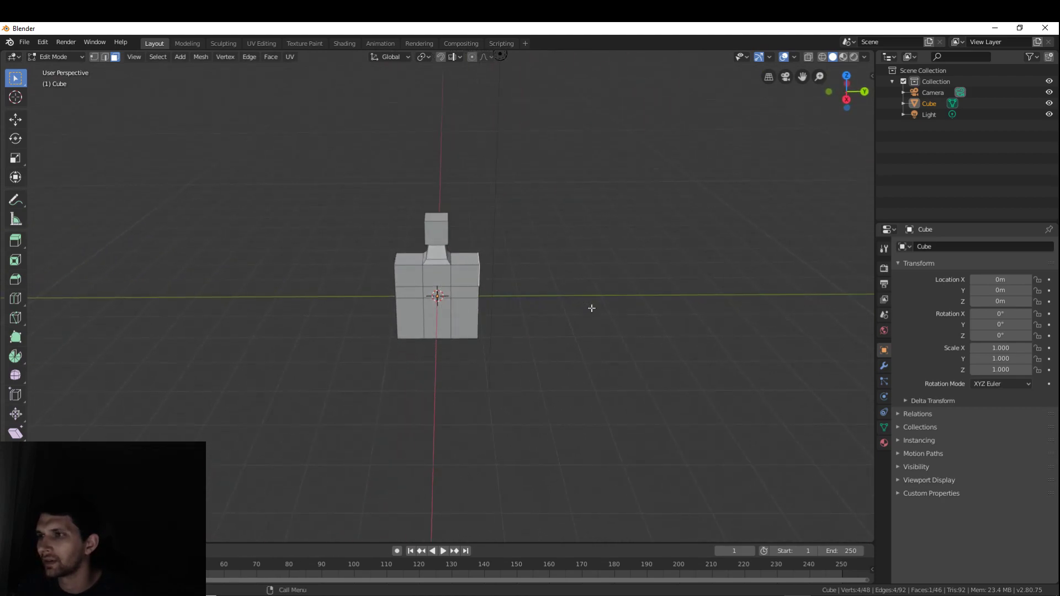
pyautogui.press('e')
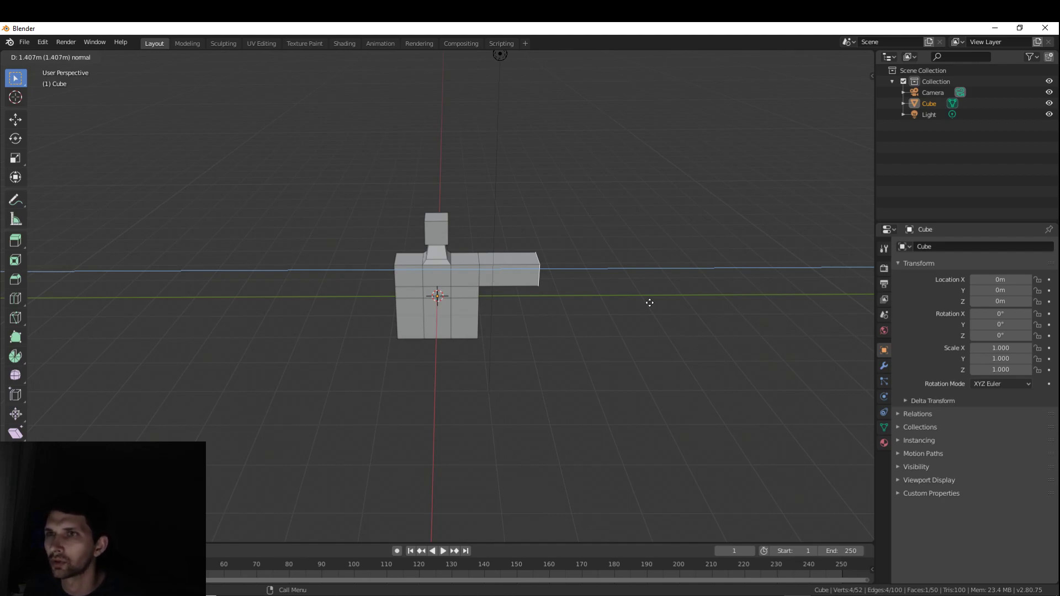
pyautogui.write('1.2')
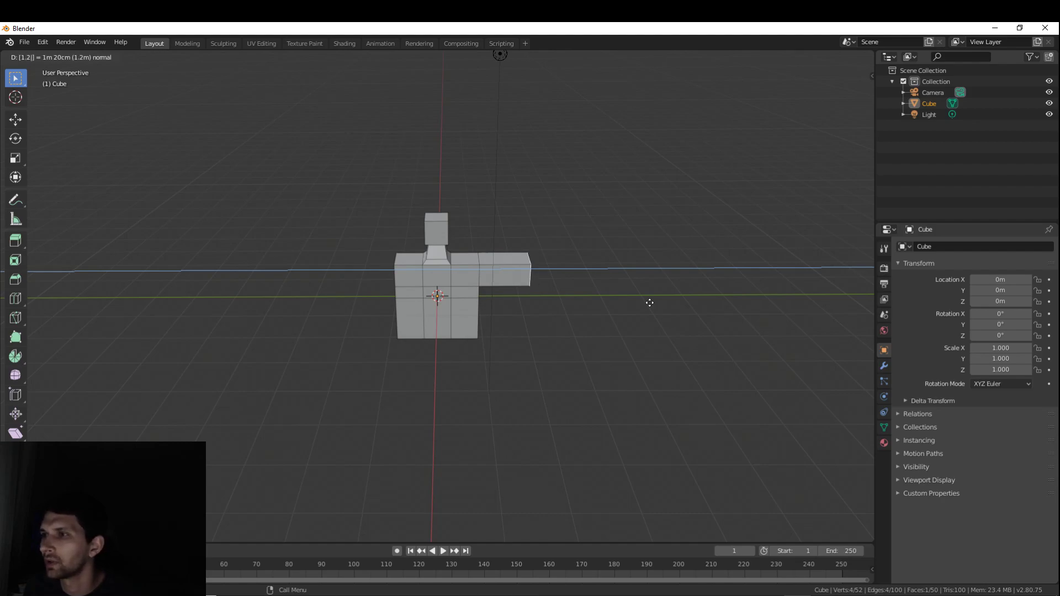
pyautogui.press('Return')
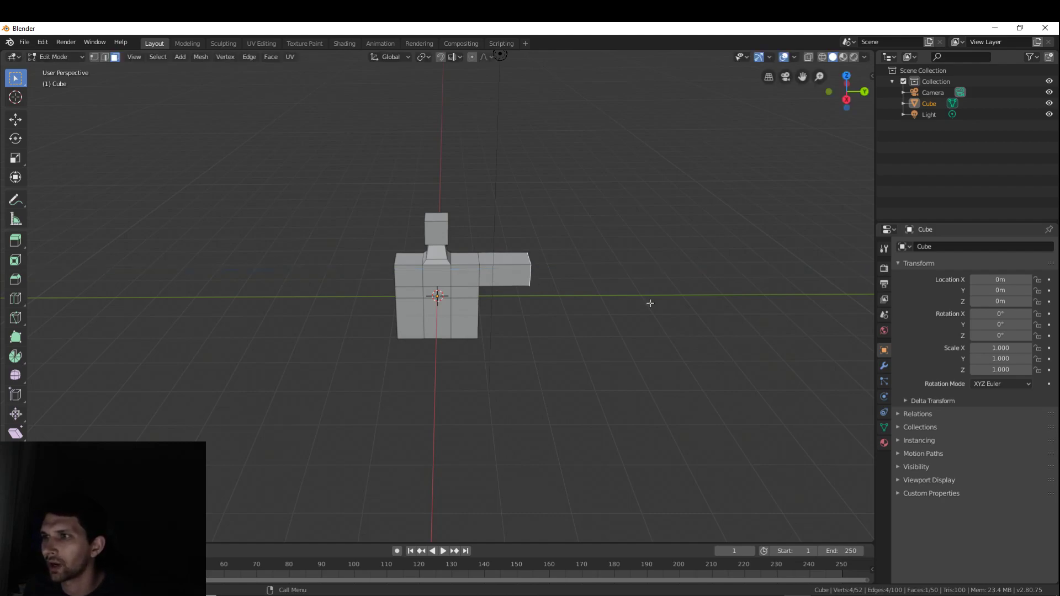
# - Extrude the torso's opposite upper side face outward 1.2 m to form the second arm
pyautogui.moveTo(523, 324); pyautogui.dragTo(420, 304, button='middle')
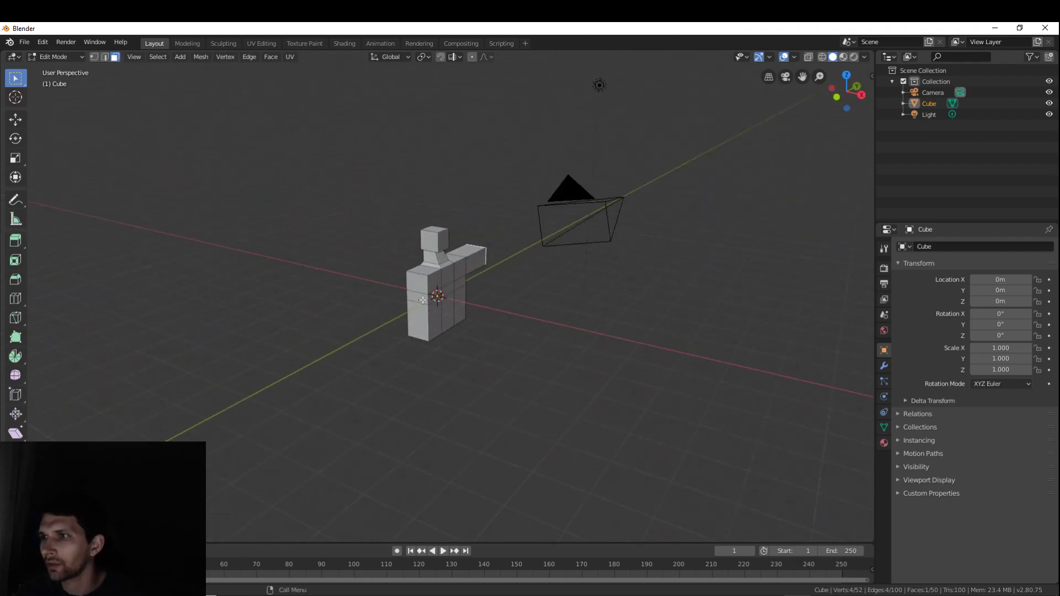
pyautogui.click(417, 285)
pyautogui.press('e')
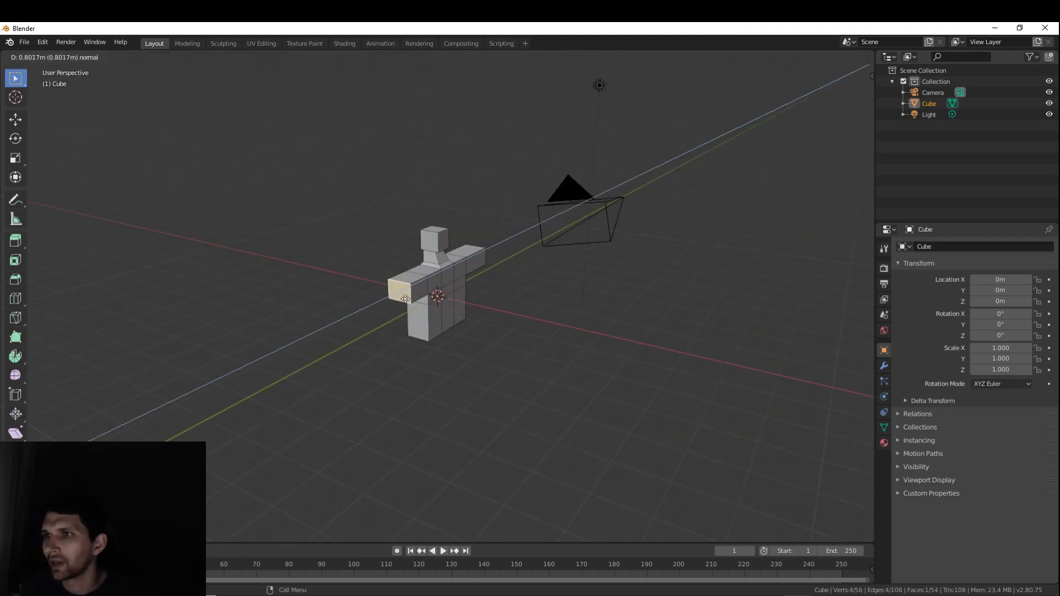
pyautogui.write('1.2')
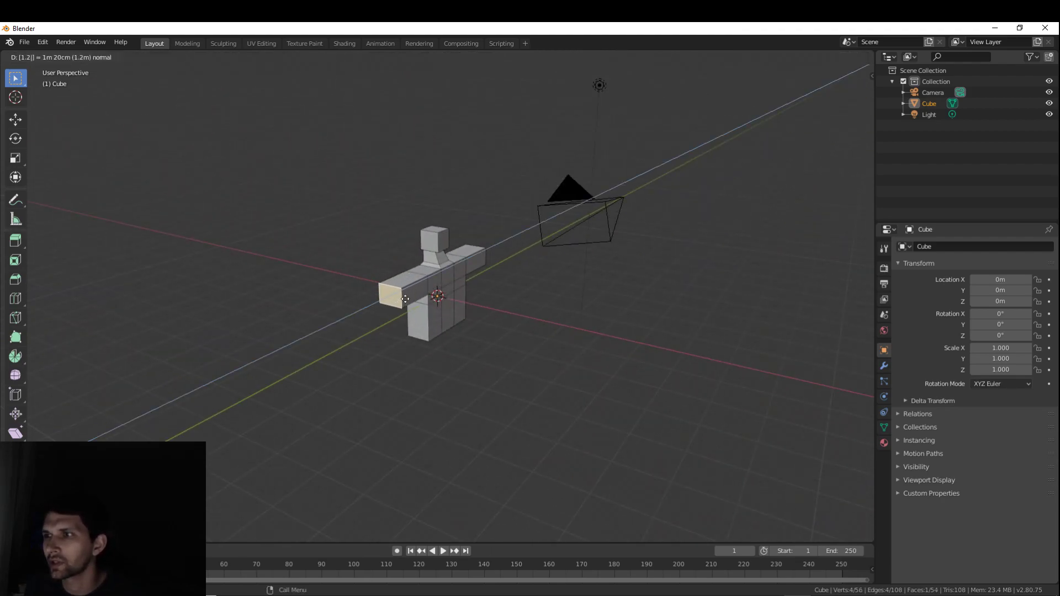
pyautogui.press('Return')
pyautogui.moveTo(434, 275); pyautogui.dragTo(513, 305, button='middle')
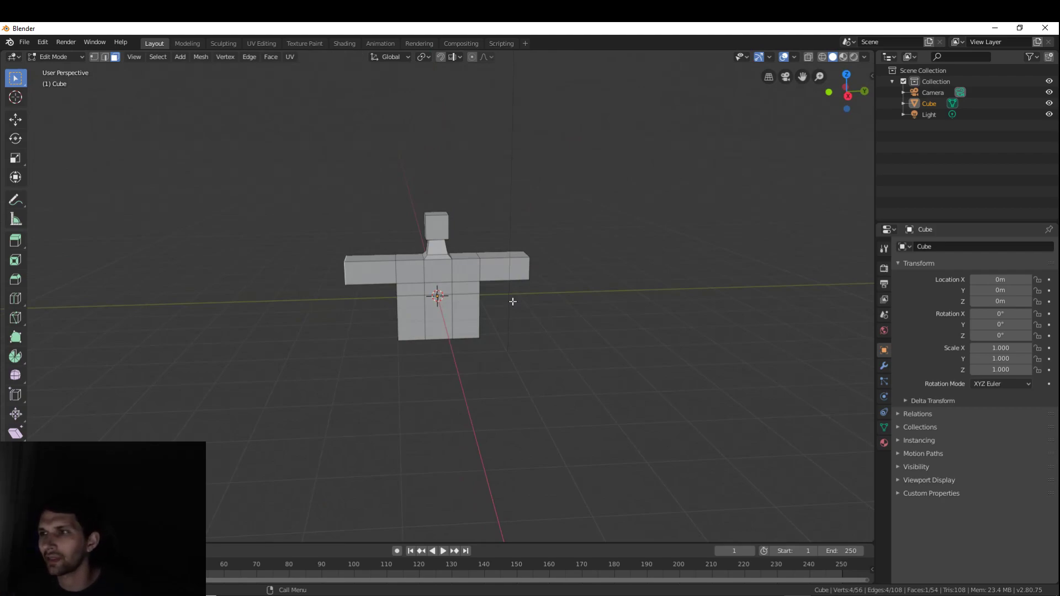
# - Select the torso's two outer bottom edges in edge selection mode and scale them inward along global Y to narrow the base
pyautogui.moveTo(533, 298); pyautogui.dragTo(471, 204, button='middle')
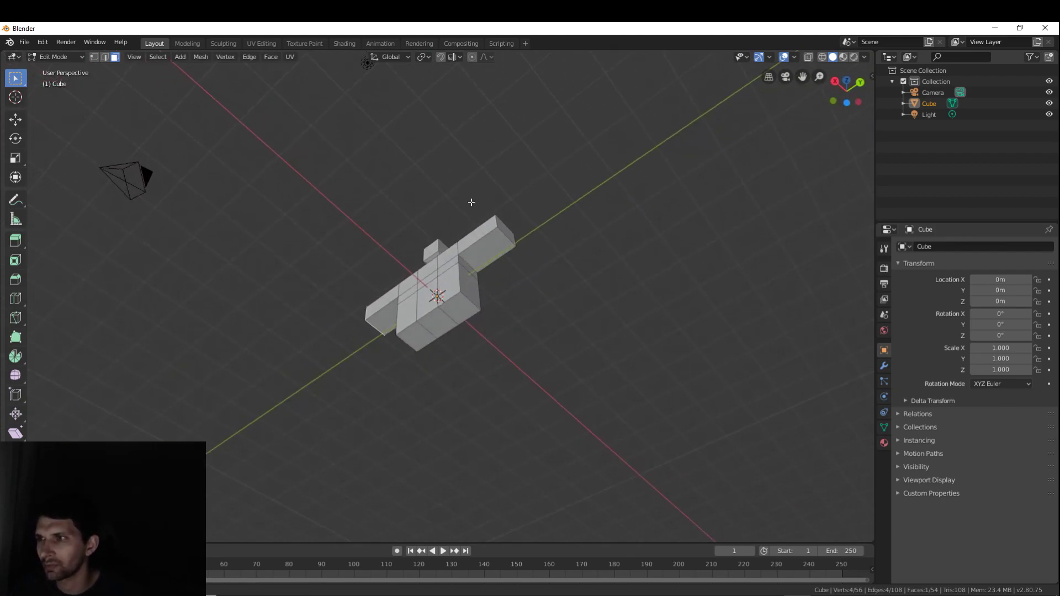
pyautogui.click(104, 56)
pyautogui.moveTo(379, 267); pyautogui.dragTo(494, 359, button='middle')
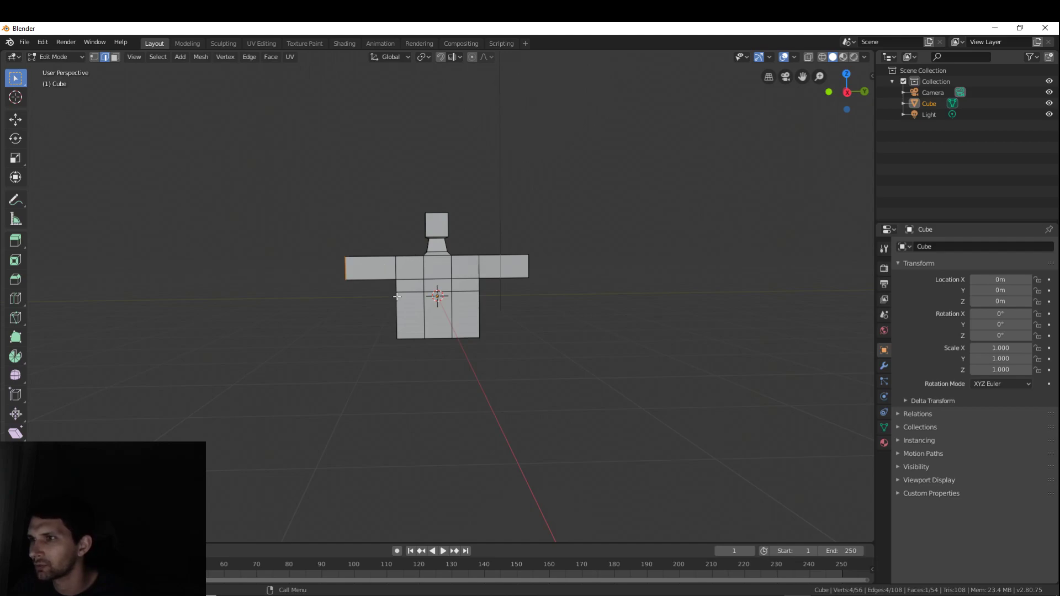
pyautogui.moveTo(393, 276); pyautogui.dragTo(386, 296, button='middle')
pyautogui.moveTo(455, 358); pyautogui.dragTo(403, 340, button='middle')
pyautogui.keyDown('shift'); pyautogui.click(406, 328); pyautogui.keyUp('shift')
pyautogui.moveTo(530, 365); pyautogui.dragTo(486, 317, button='middle')
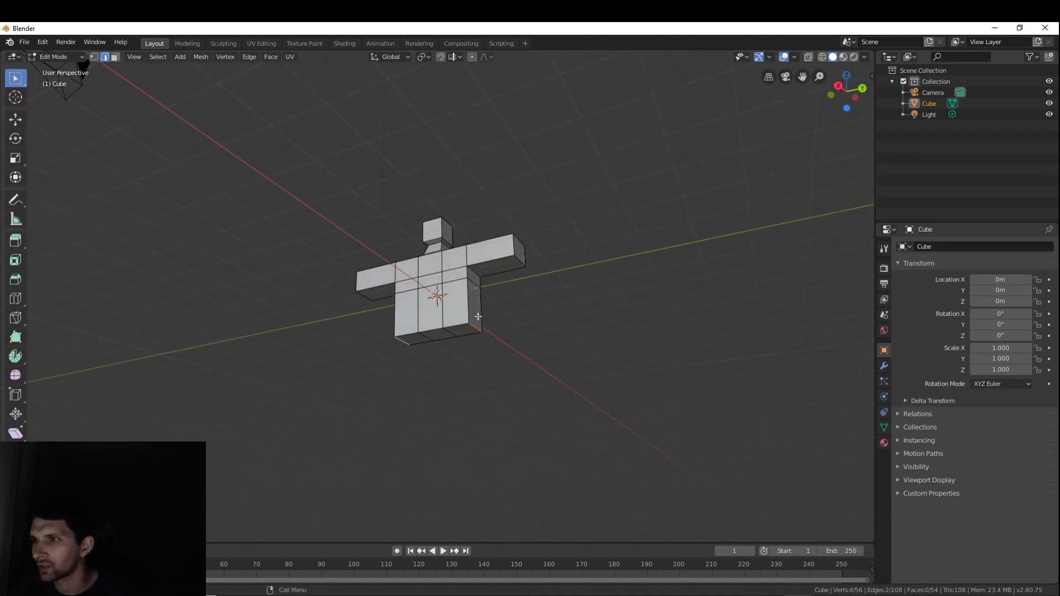
pyautogui.moveTo(429, 350); pyautogui.dragTo(509, 379, button='middle')
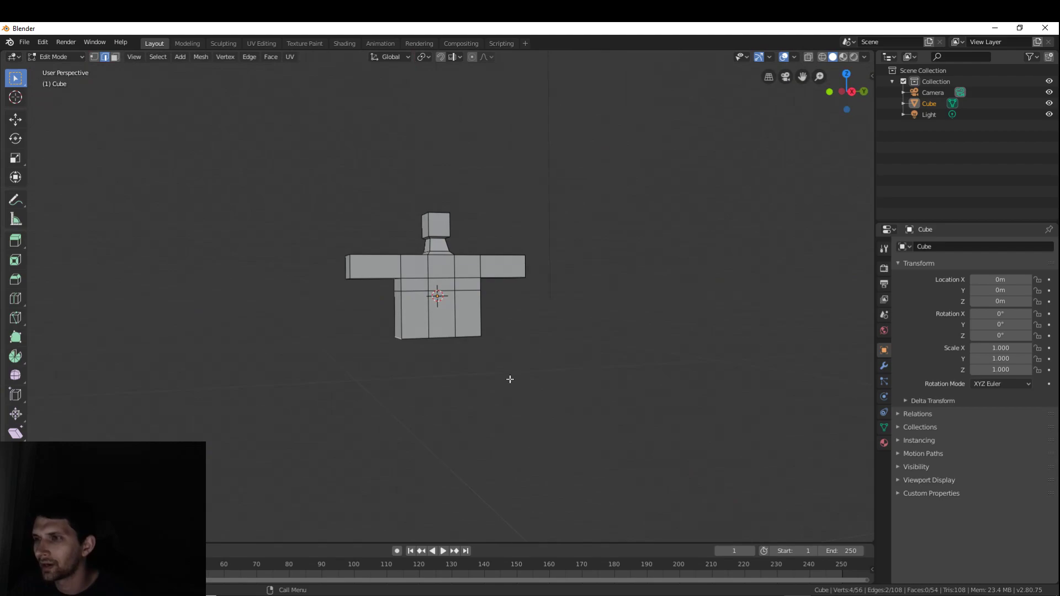
pyautogui.moveTo(590, 362); pyautogui.dragTo(546, 388, button='middle')
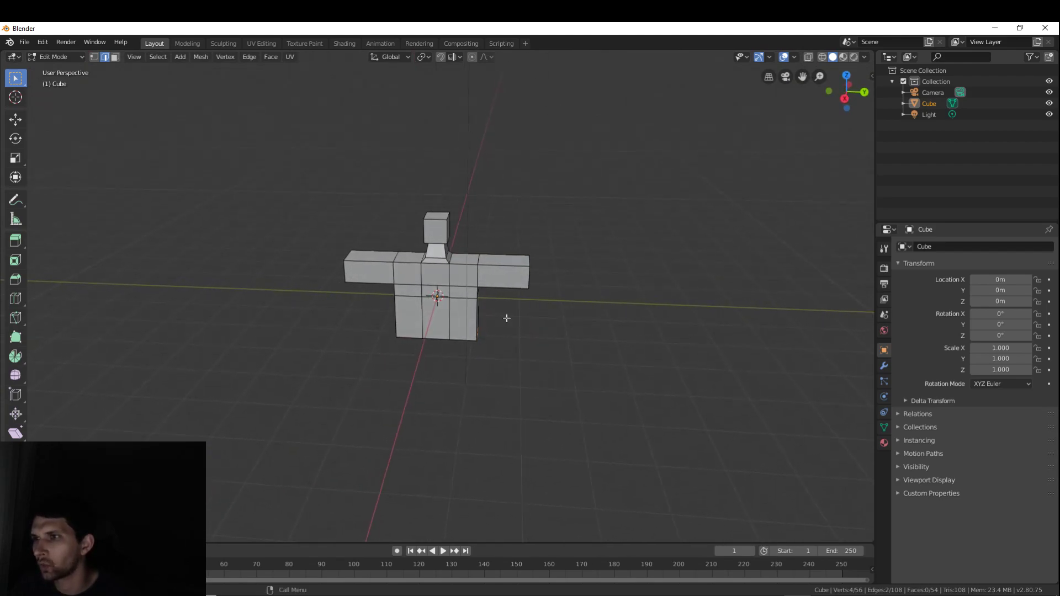
pyautogui.press('s')
pyautogui.press('y')
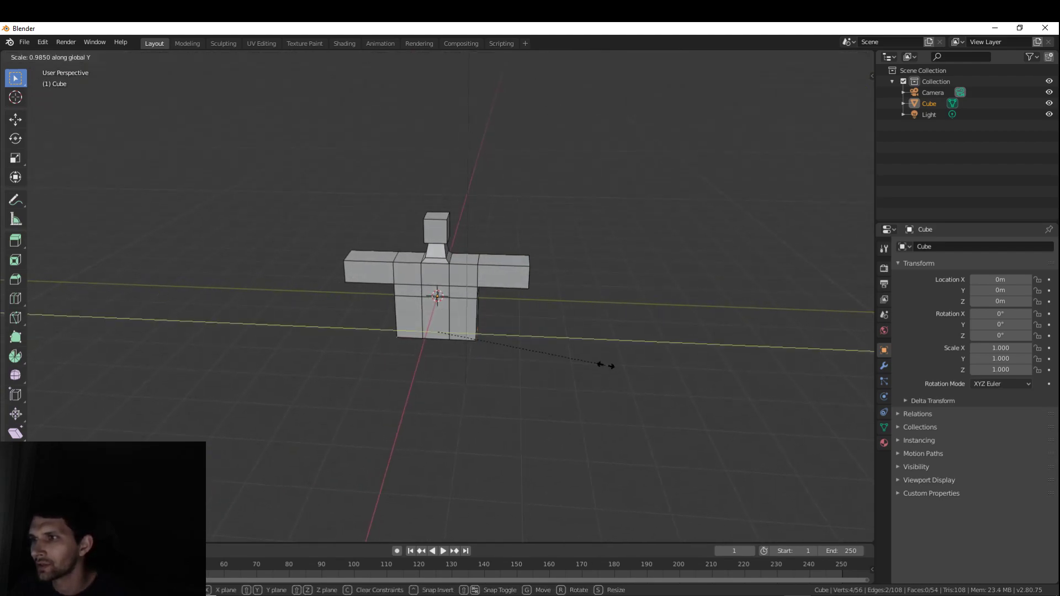
pyautogui.click(564, 364)
# - Scale the two side edges at the torso's mid-height loop slightly inward along the global Y axis
pyautogui.moveTo(564, 364); pyautogui.dragTo(358, 287, button='middle')
pyautogui.scroll(-1, 436, 296)
pyautogui.keyDown('shift'); pyautogui.click(463, 287); pyautogui.keyUp('shift')
pyautogui.moveTo(489, 318); pyautogui.dragTo(549, 350, button='middle')
pyautogui.press('s')
pyautogui.press('y')
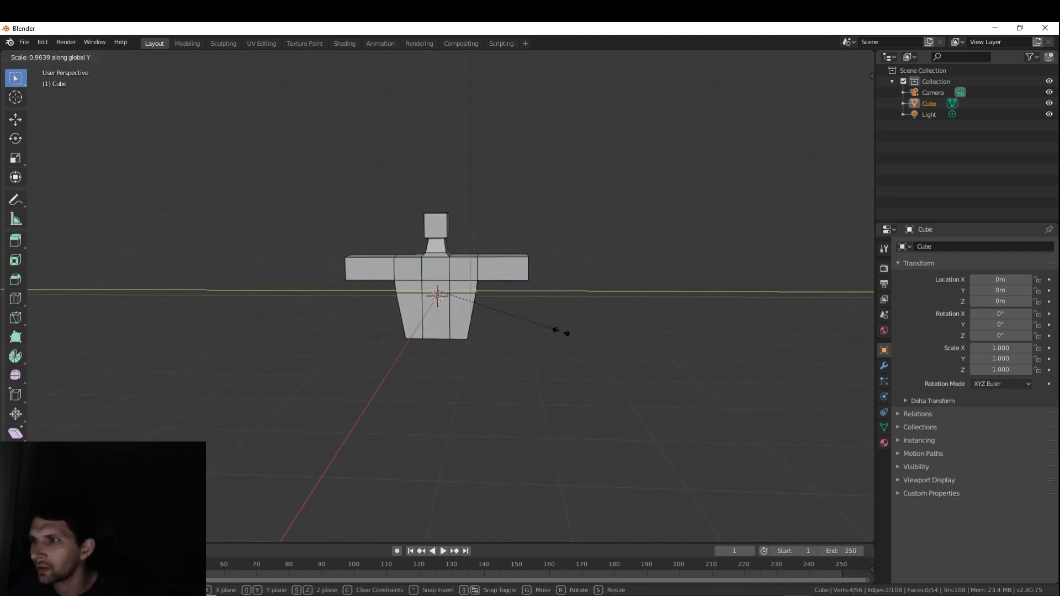
pyautogui.click(547, 329)
# - Scale the two underarm edges, where the arms meet the torso, slightly inward along the global Y axis
pyautogui.moveTo(554, 336); pyautogui.dragTo(488, 296, button='middle')
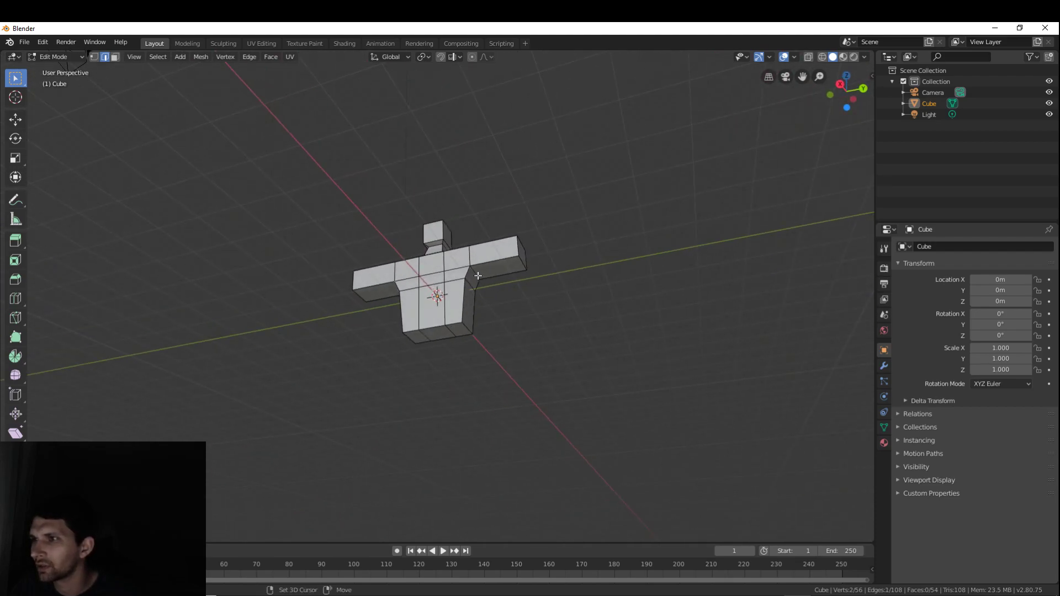
pyautogui.press('s')
pyautogui.press('y')
pyautogui.click(613, 317)
# - Try to extrude the torso's two outer bottom faces downward together, in face selection mode, to form a pair of legs
pyautogui.moveTo(597, 323); pyautogui.dragTo(610, 357, button='middle')
pyautogui.moveTo(454, 301); pyautogui.dragTo(492, 362, button='middle')
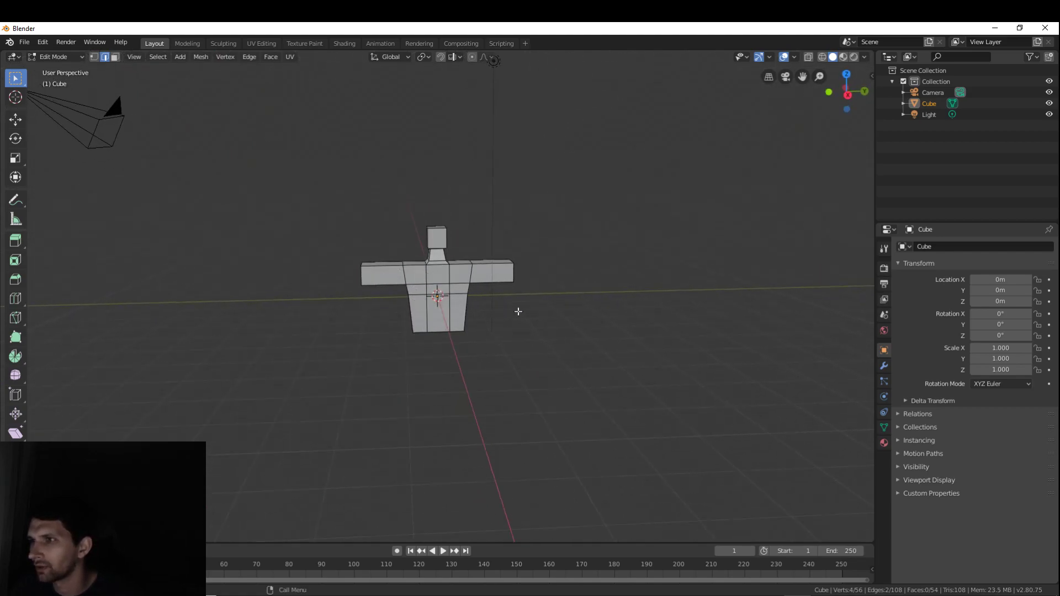
pyautogui.moveTo(489, 327); pyautogui.dragTo(489, 228, button='middle')
pyautogui.scroll(-2, 459, 302)
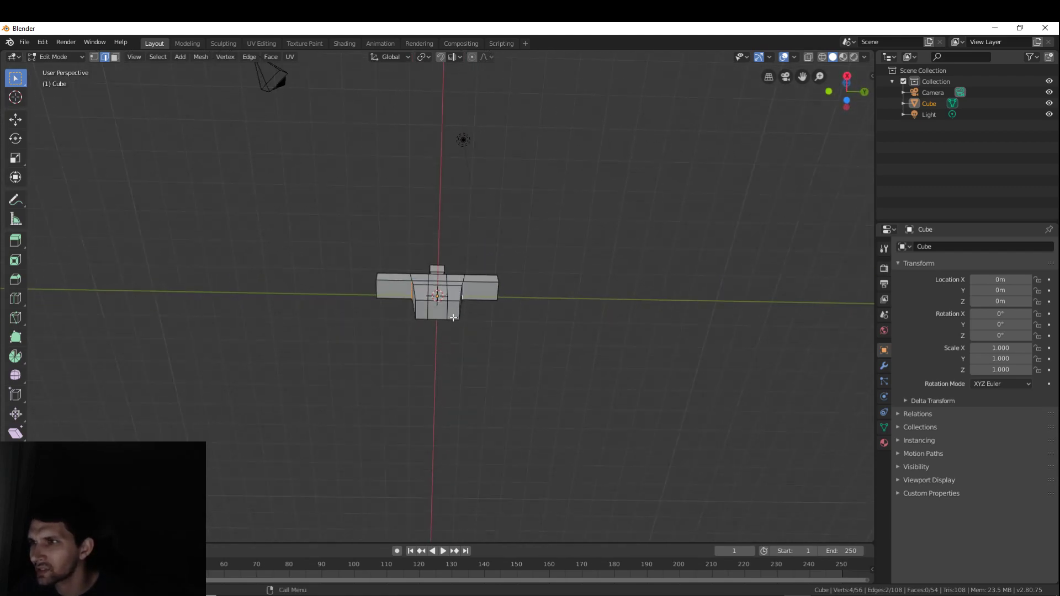
pyautogui.moveTo(455, 315)
pyautogui.mouseDown(button='middle')
pyautogui.moveTo(452, 358)
pyautogui.moveTo(449, 316)
pyautogui.mouseUp(button='middle')
pyautogui.click(426, 312)
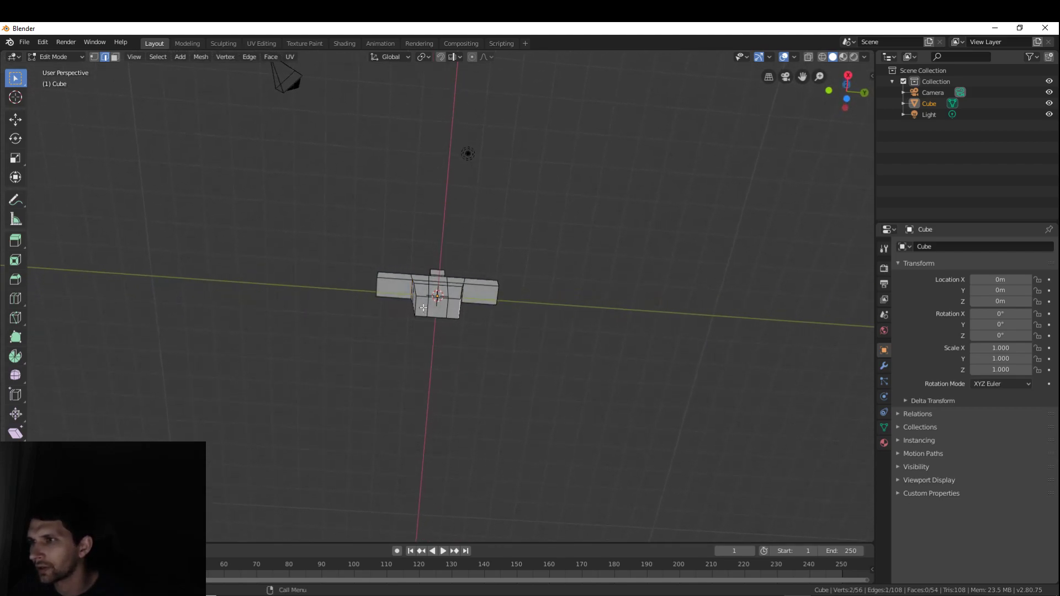
pyautogui.click(115, 56)
pyautogui.click(422, 307)
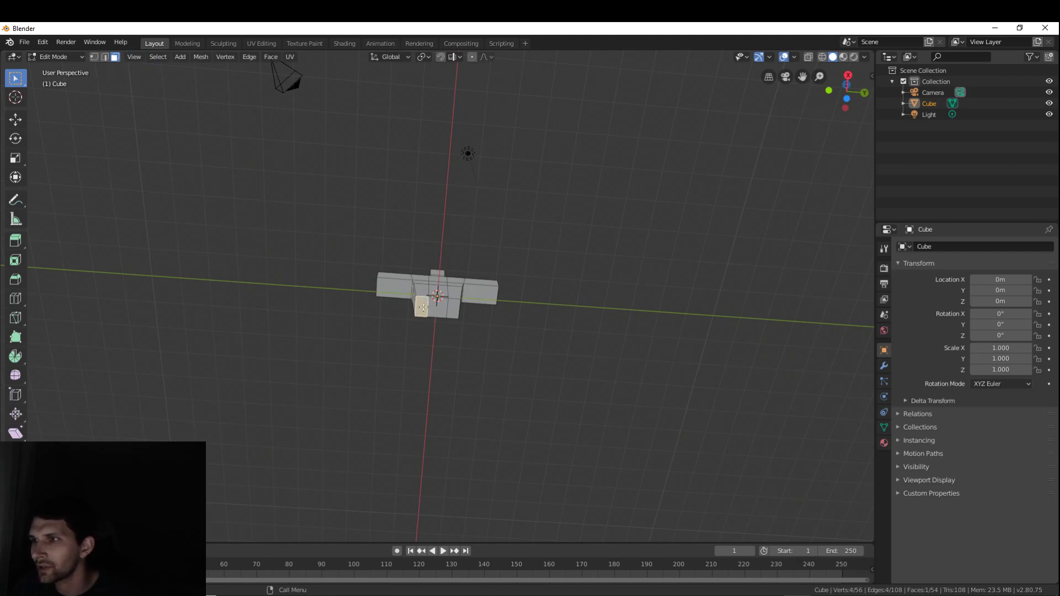
pyautogui.moveTo(528, 343); pyautogui.dragTo(462, 311, button='middle')
pyautogui.keyDown('shift'); pyautogui.click(418, 323); pyautogui.keyUp('shift')
pyautogui.moveTo(521, 348); pyautogui.dragTo(507, 370, button='middle')
pyautogui.press('e')
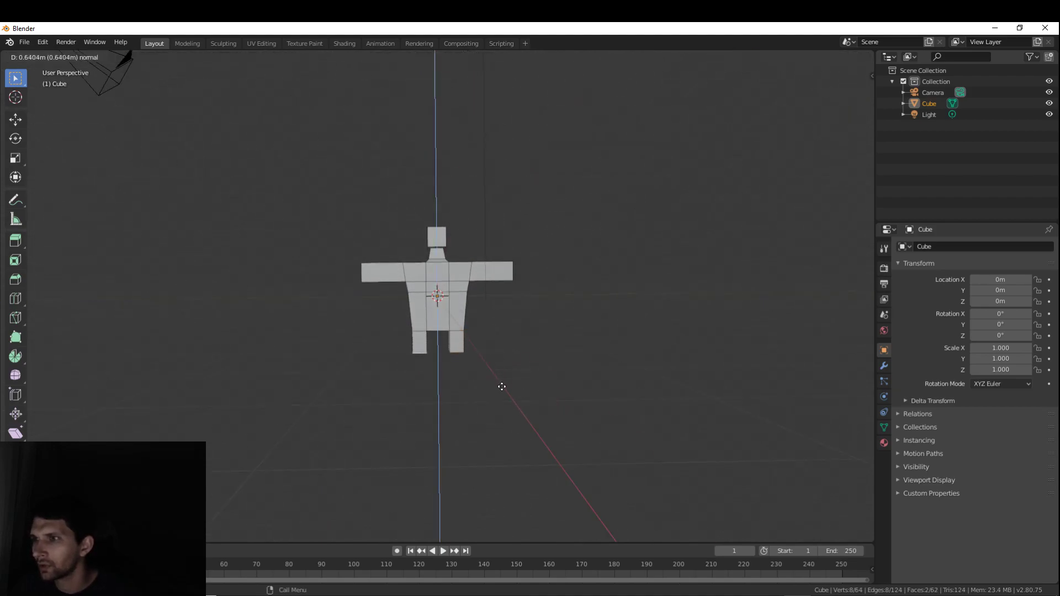
pyautogui.click(508, 449)
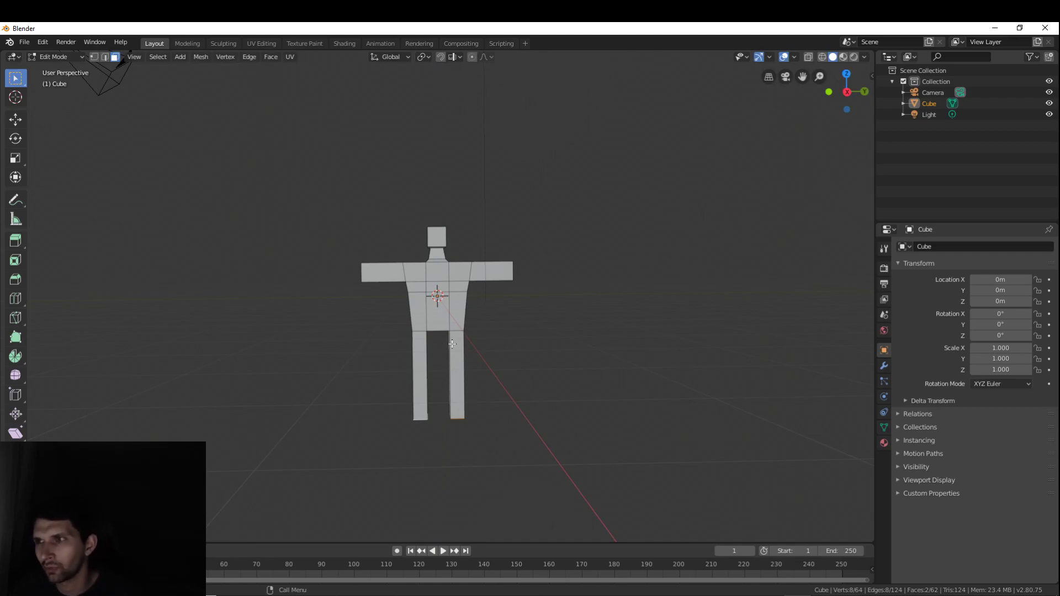
# - Try to scale the two inner edges where the legs meet the torso inward along the global Y axis
pyautogui.moveTo(535, 383); pyautogui.dragTo(538, 283, button='middle')
pyautogui.press('2')
pyautogui.click(448, 319)
pyautogui.moveTo(448, 320); pyautogui.dragTo(547, 365, button='middle')
pyautogui.press('s')
pyautogui.press('y')
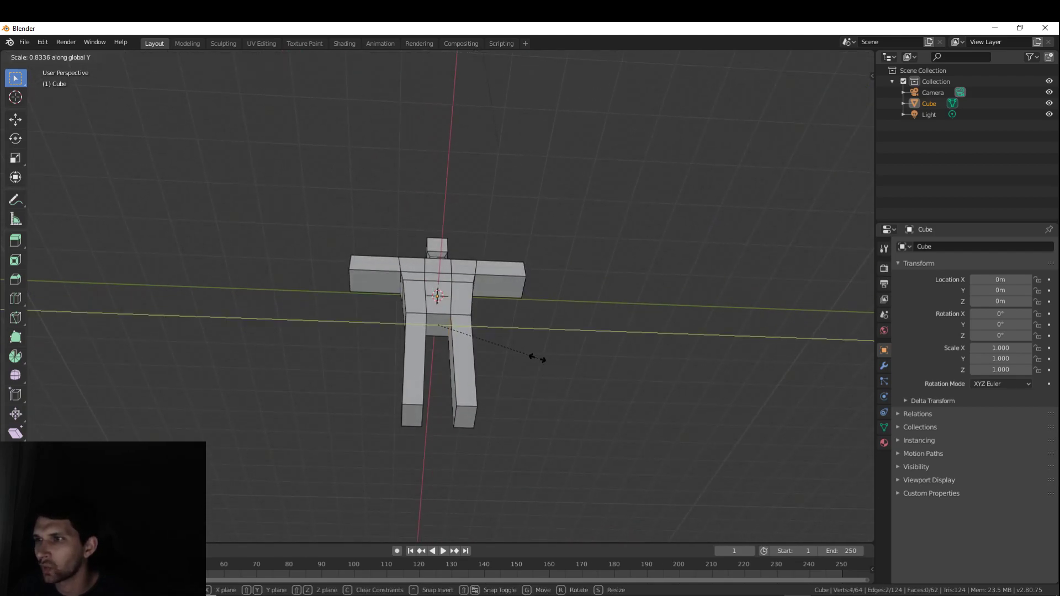
pyautogui.click(458, 340)
pyautogui.moveTo(458, 340); pyautogui.dragTo(544, 387, button='middle')
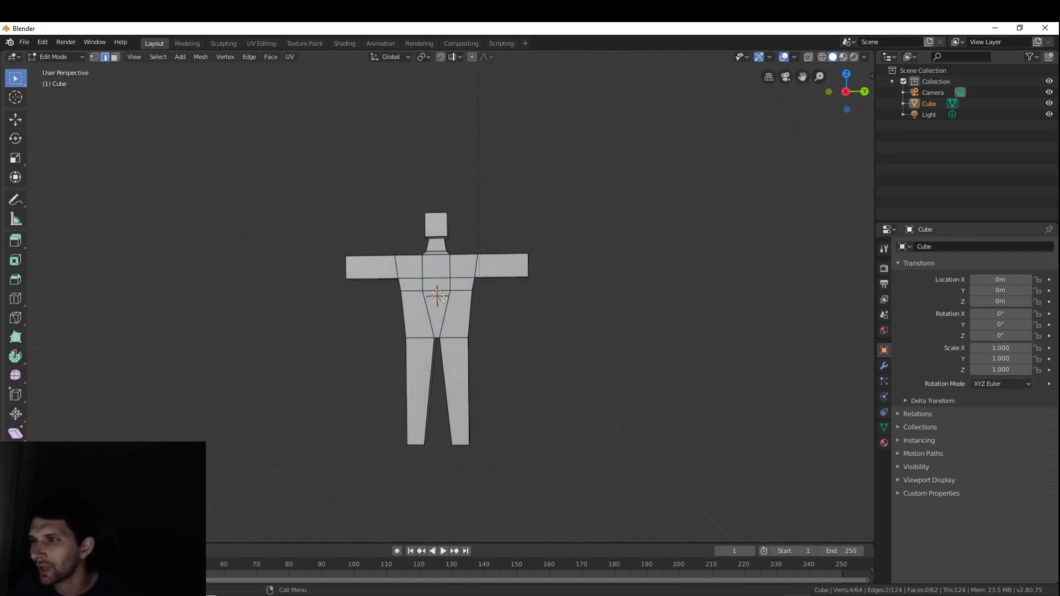
# - Undo the scaling of the inner leg edges and the leg extrusion
pyautogui.moveTo(507, 313); pyautogui.dragTo(446, 326, button='middle')
pyautogui.scroll(2, 446, 330)
pyautogui.scroll(3, 446, 330)
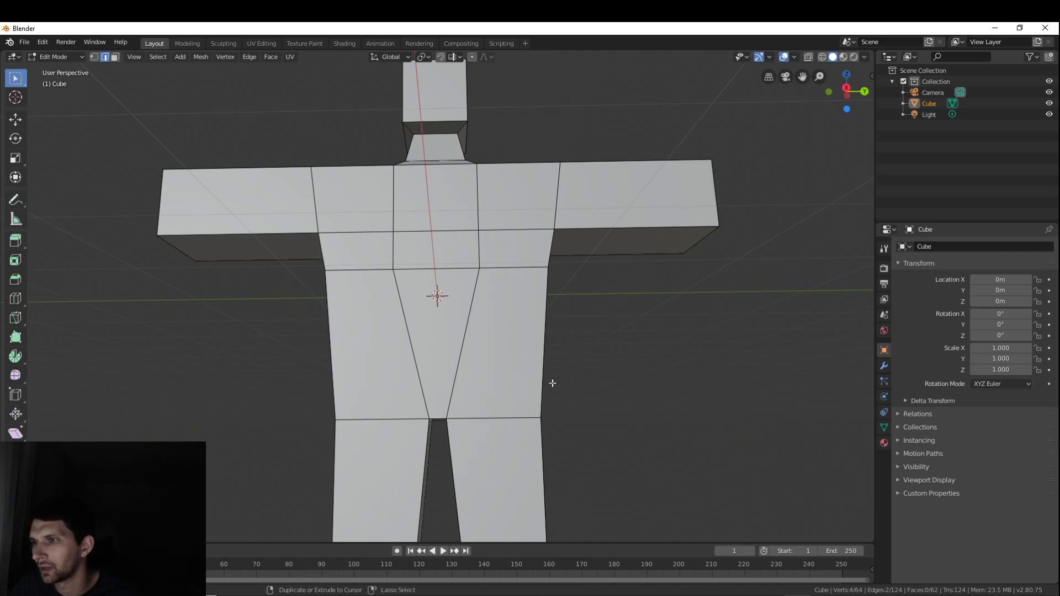
pyautogui.hotkey('ctrl', 'z')
pyautogui.moveTo(491, 414); pyautogui.dragTo(567, 354, button='middle')
pyautogui.keyDown('ctrl'); pyautogui.click(561, 360); pyautogui.keyUp('ctrl')
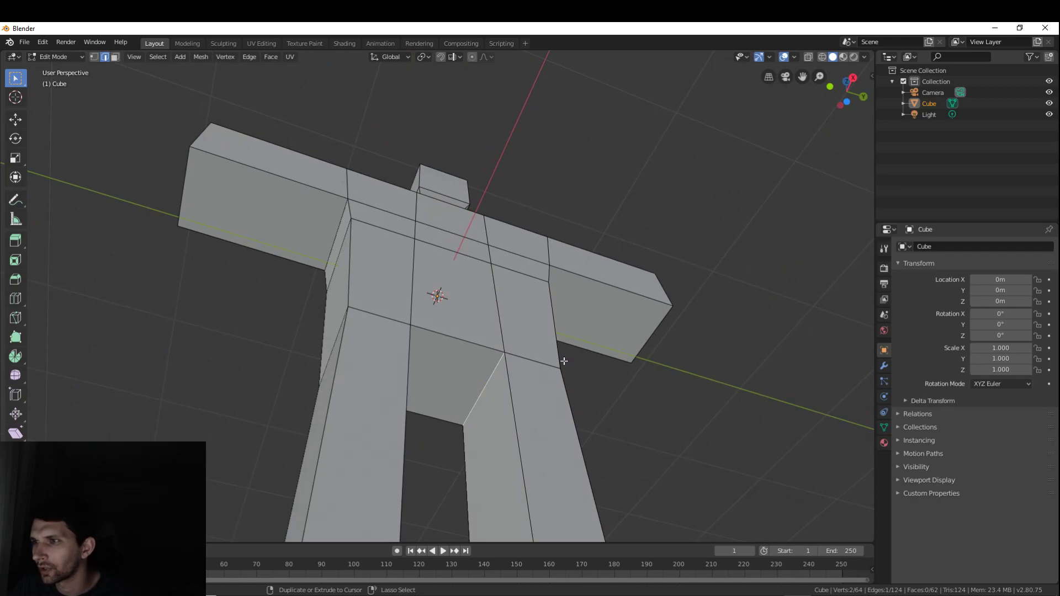
pyautogui.hotkey('ctrl', 'z')
pyautogui.hotkey('ctrl', 'z')
pyautogui.hotkey('ctrl', 'z')
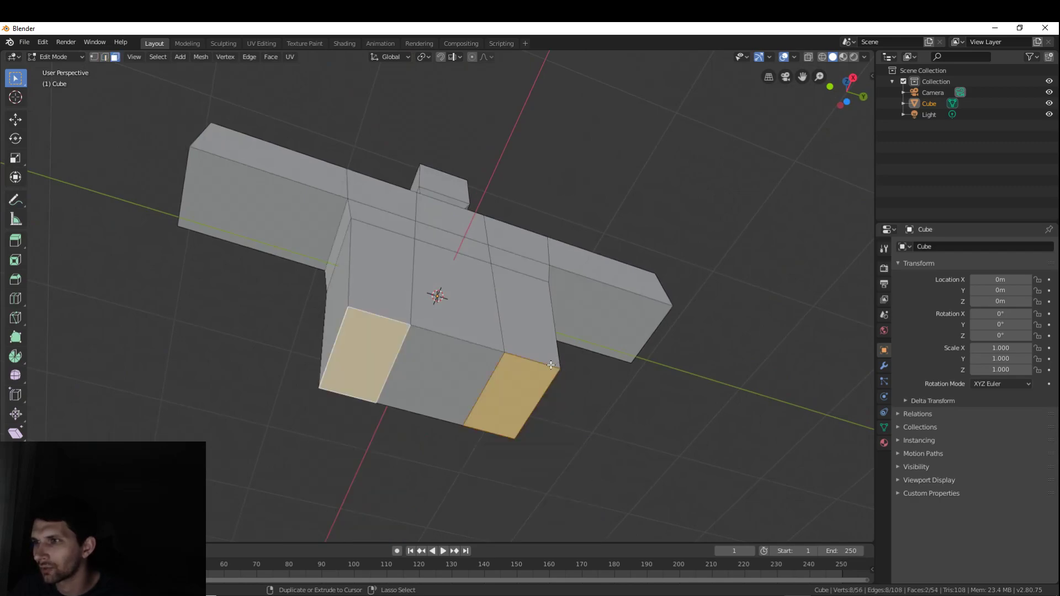
# - Clear the selection, select all three faces on the torso's underside and extrude them a short distance downward
pyautogui.moveTo(557, 426); pyautogui.dragTo(518, 373, button='middle')
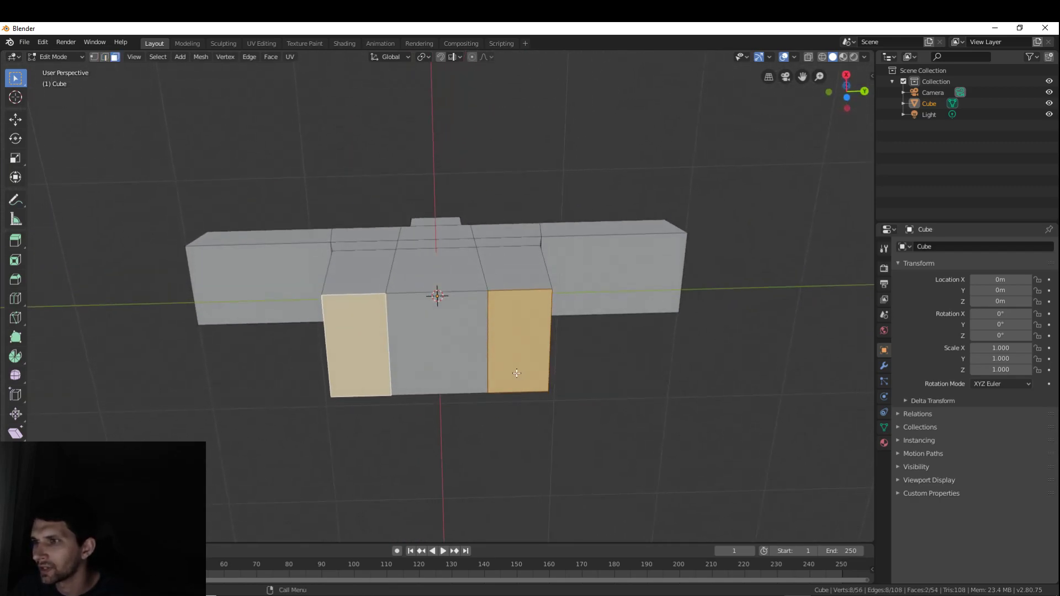
pyautogui.hotkey('alt', 'a')
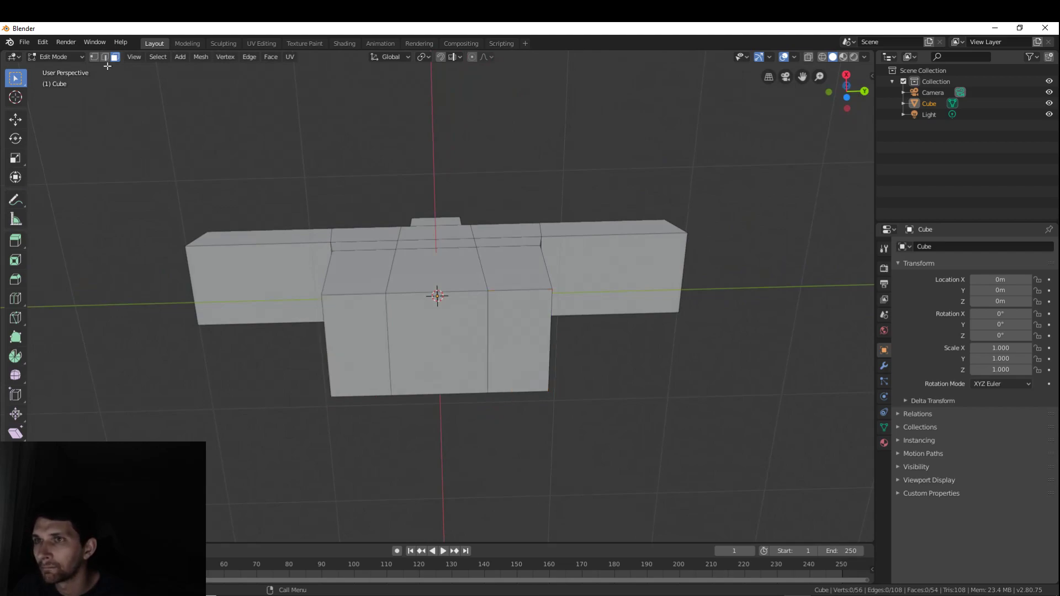
pyautogui.click(374, 345)
pyautogui.keyDown('shift'); pyautogui.click(436, 346); pyautogui.keyUp('shift')
pyautogui.keyDown('shift'); pyautogui.click(549, 358); pyautogui.keyUp('shift')
pyautogui.moveTo(549, 357); pyautogui.dragTo(597, 414, button='middle')
pyautogui.press('e')
pyautogui.click(577, 428)
pyautogui.moveTo(482, 356); pyautogui.dragTo(482, 347, button='middle')
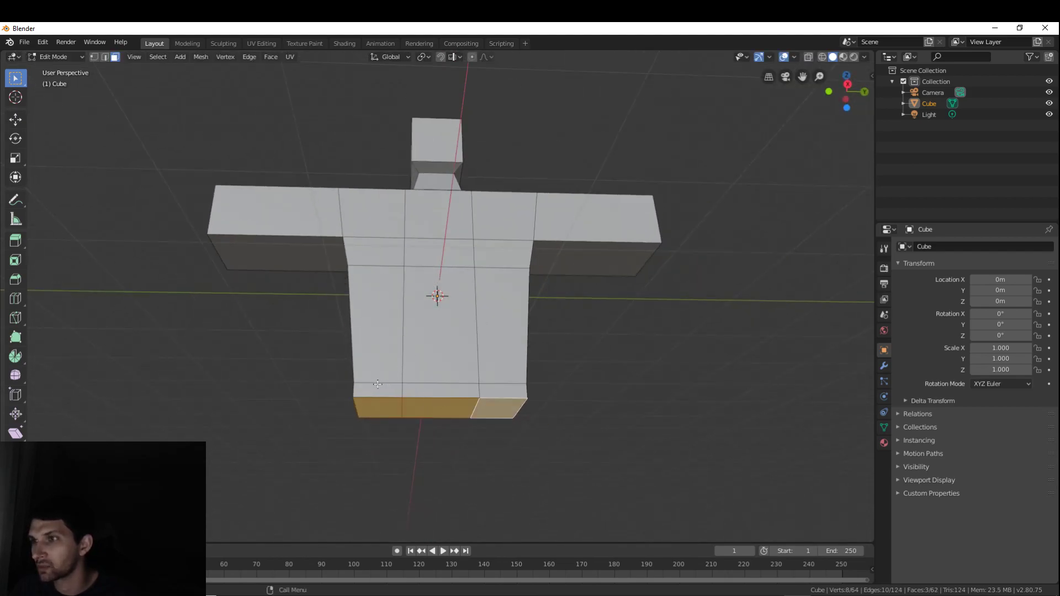
# - Select only the middle underside face and scale it along the global Y axis into a very narrow strip
pyautogui.moveTo(524, 401); pyautogui.dragTo(517, 366, button='middle')
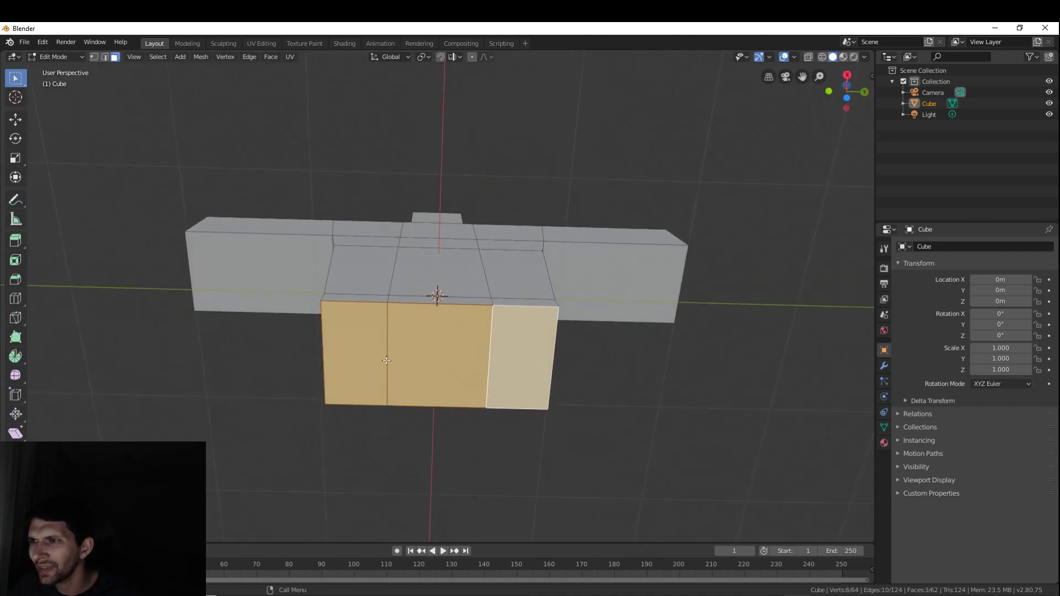
pyautogui.rightClick(386, 358)
pyautogui.press('Escape')
pyautogui.click(388, 328)
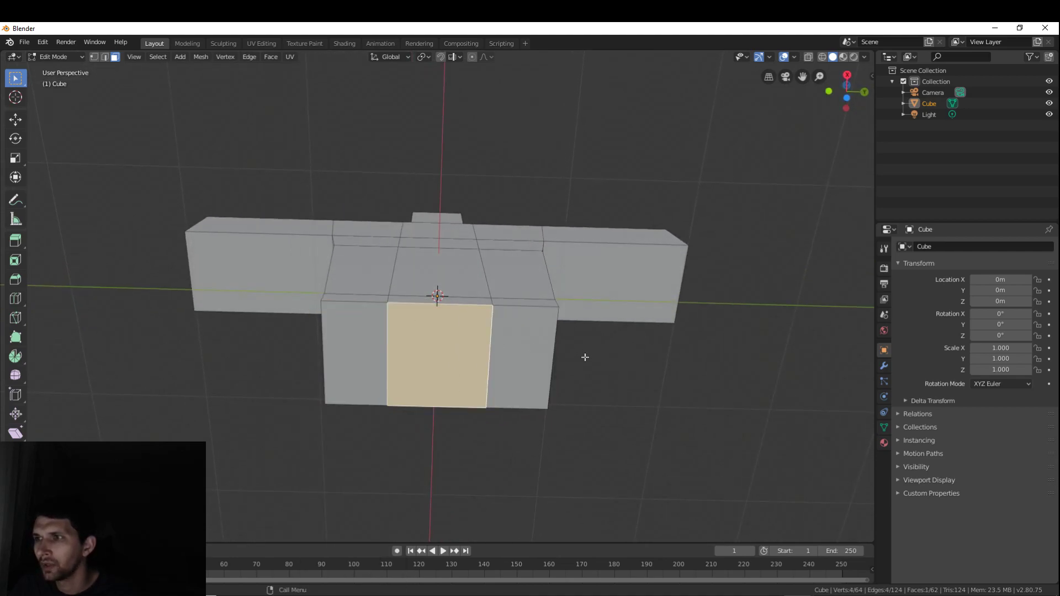
pyautogui.press('s')
pyautogui.press('y')
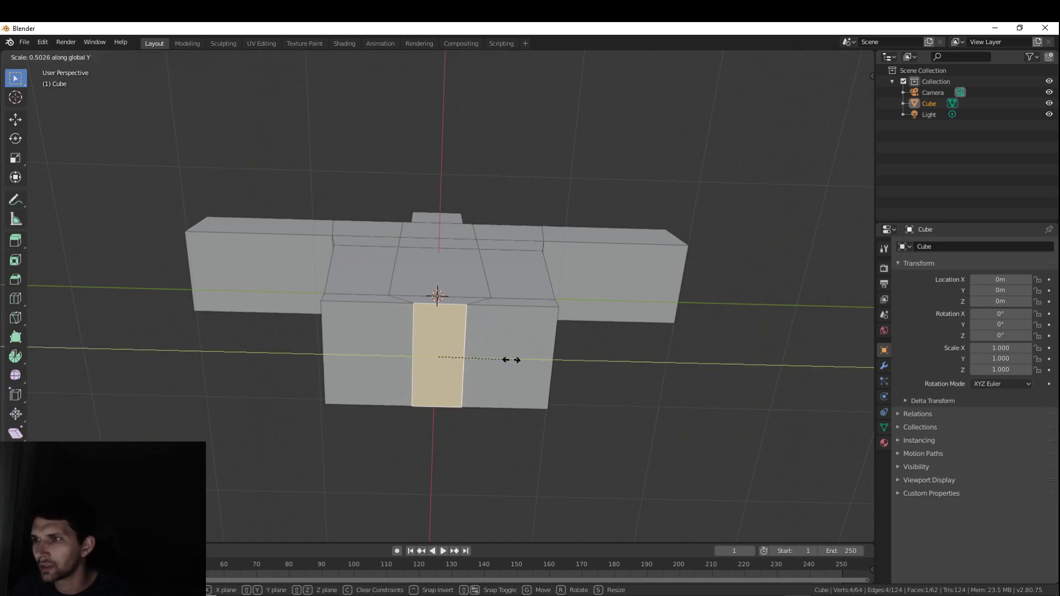
pyautogui.click(447, 358)
# - Select the two wide underside faces beside the narrow strip and extrude them downward to form the legs
pyautogui.moveTo(448, 358); pyautogui.dragTo(409, 373, button='middle')
pyautogui.rightClick(409, 374)
pyautogui.click(466, 368)
pyautogui.keyDown('shift'); pyautogui.click(384, 372); pyautogui.keyUp('shift')
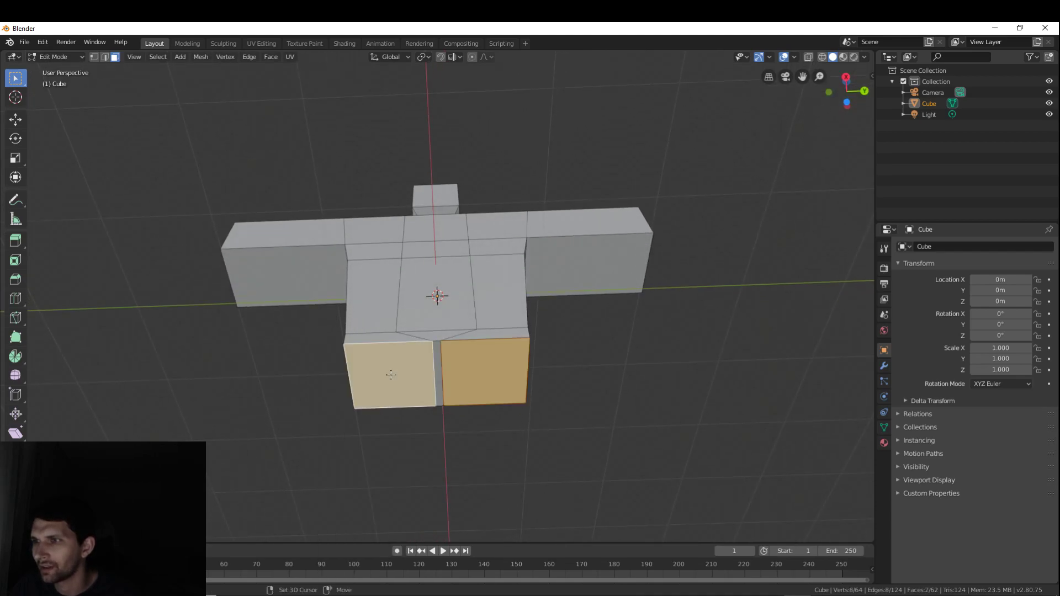
pyautogui.moveTo(637, 318); pyautogui.dragTo(540, 431, button='middle')
pyautogui.press('e')
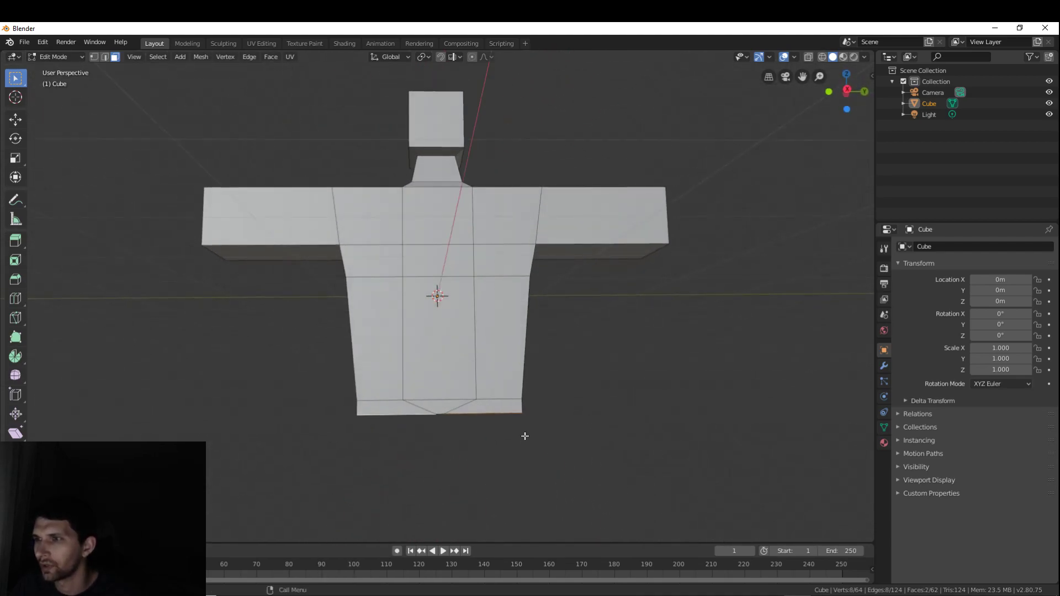
pyautogui.click(561, 180)
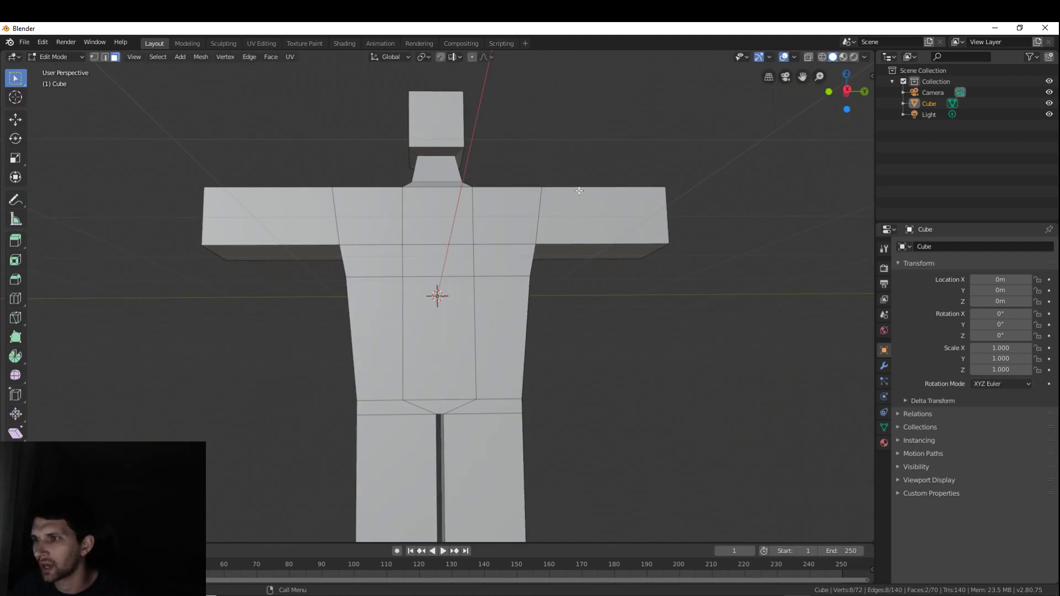
# - Examine the new legs and their narrow gap from below, from the front and from the side
pyautogui.scroll(-5, 594, 237)
pyautogui.moveTo(473, 290); pyautogui.dragTo(478, 346, button='middle')
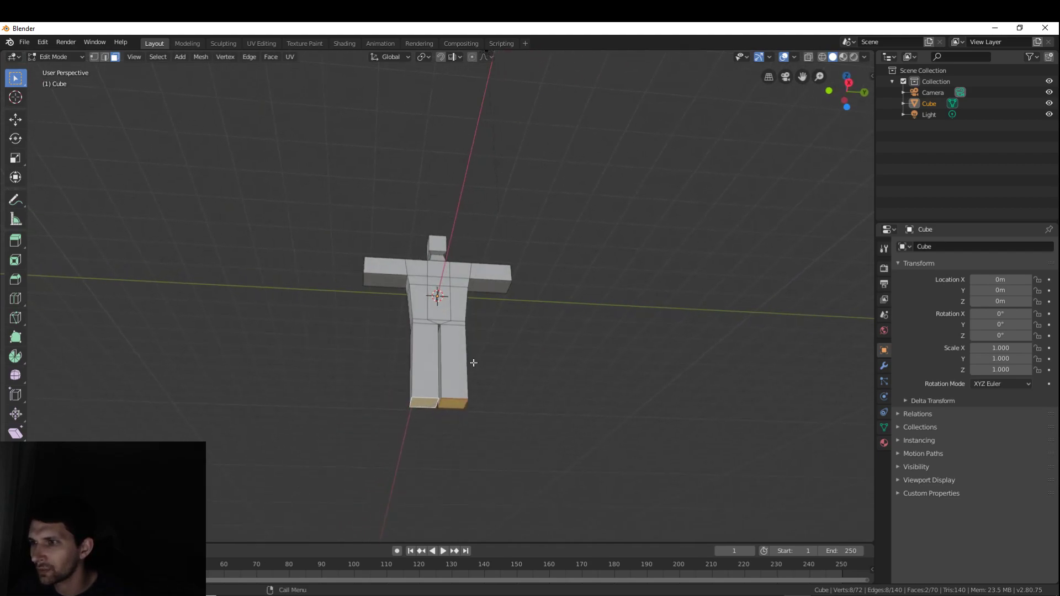
pyautogui.scroll(5, 479, 346)
pyautogui.moveTo(480, 417); pyautogui.dragTo(473, 384, button='middle')
pyautogui.scroll(-5, 469, 322)
pyautogui.moveTo(469, 322); pyautogui.dragTo(429, 351, button='middle')
pyautogui.moveTo(482, 225); pyautogui.dragTo(383, 380, button='middle')
pyautogui.scroll(2, 462, 231)
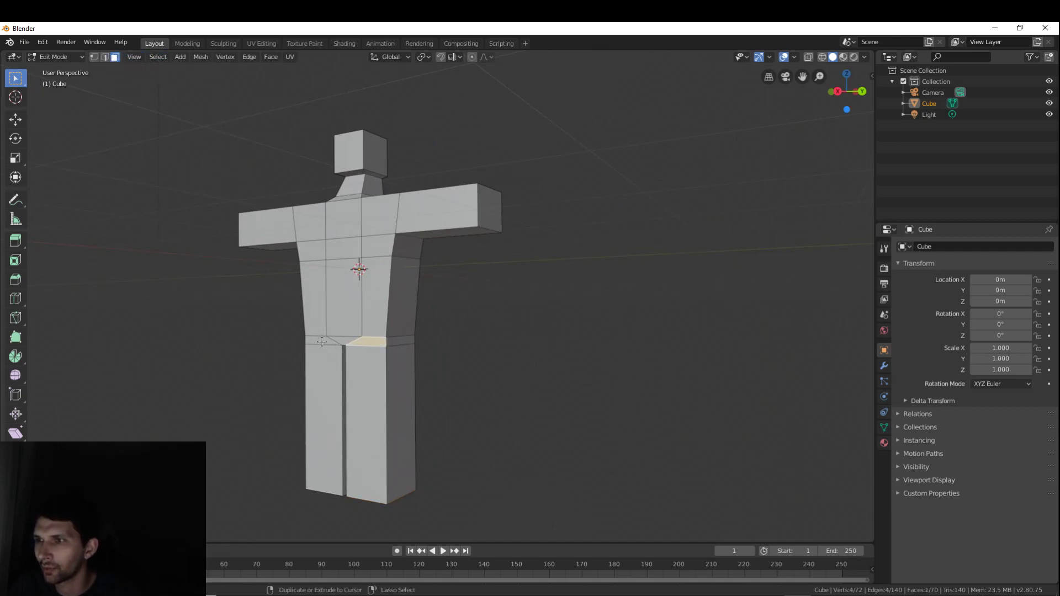
# - Select the thin band of faces around the hips and scale it inward to narrow the figure above the legs
pyautogui.moveTo(366, 346); pyautogui.dragTo(462, 347, button='middle')
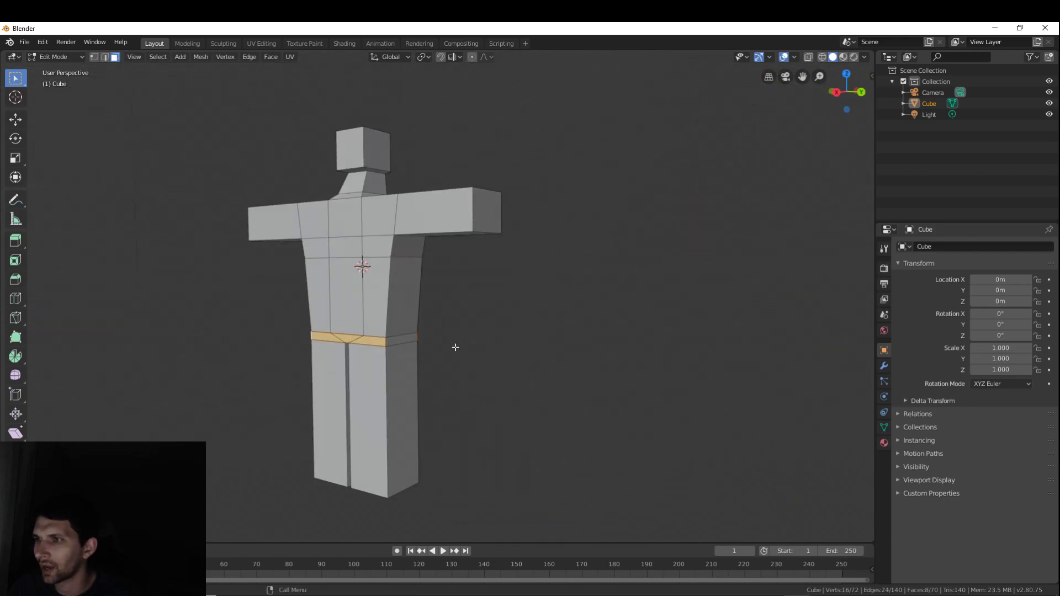
pyautogui.moveTo(360, 345); pyautogui.dragTo(305, 347, button='middle')
pyautogui.press('s')
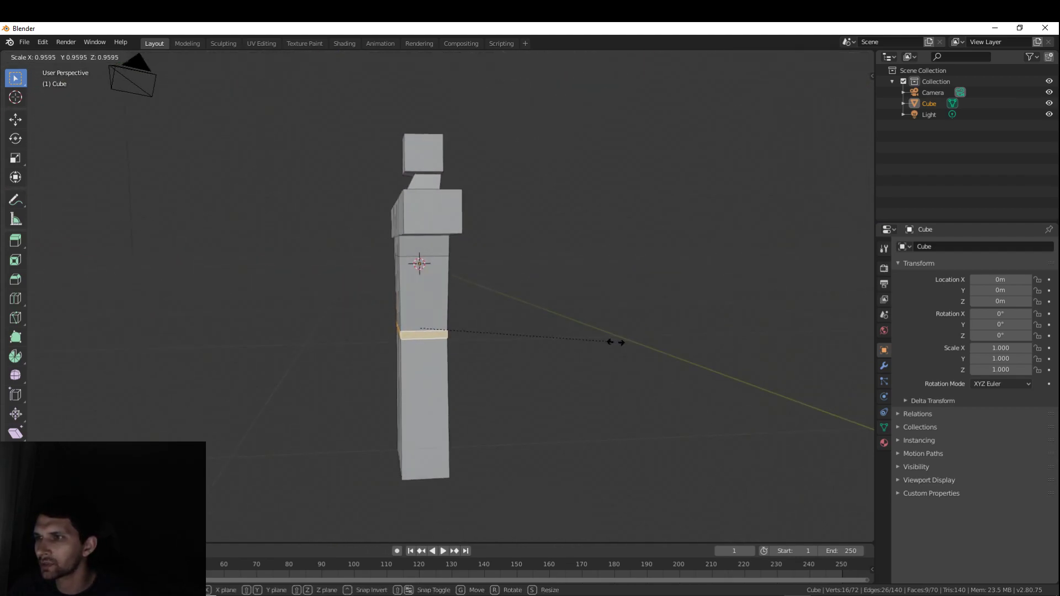
pyautogui.click(614, 342)
pyautogui.moveTo(598, 336); pyautogui.dragTo(393, 378, button='middle')
pyautogui.press('s')
pyautogui.click(549, 372)
# - Add one horizontal loop cut around each leg at about mid-height
pyautogui.rightClick(397, 427)
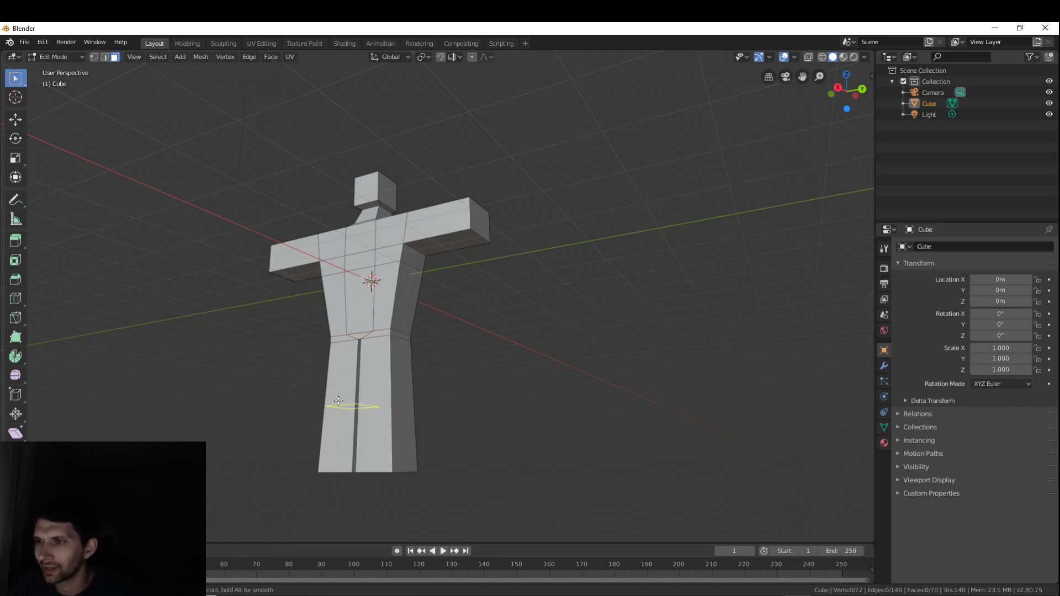
pyautogui.click(398, 404)
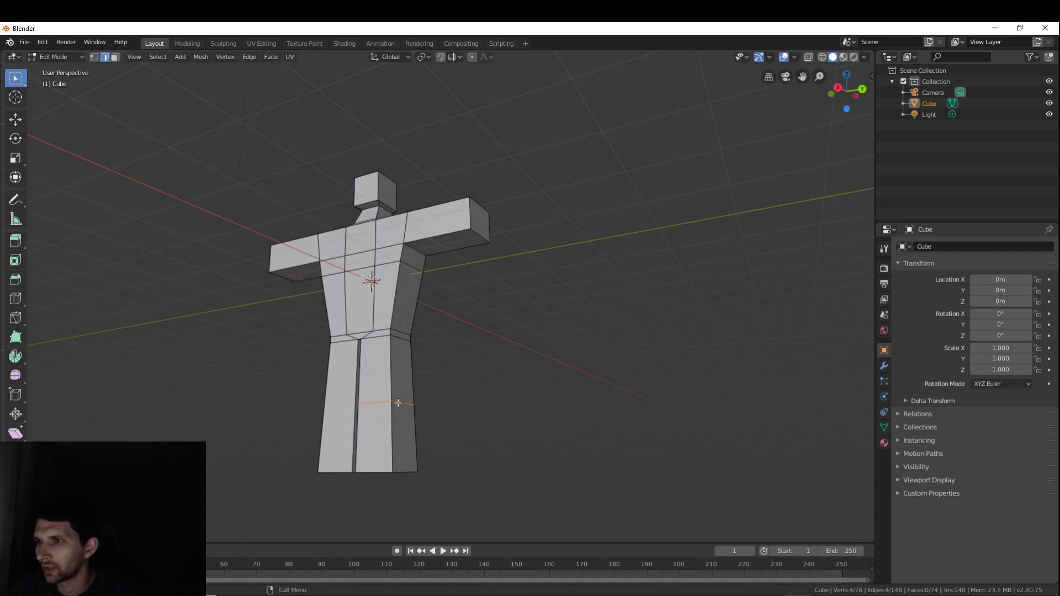
pyautogui.click(339, 404)
pyautogui.moveTo(442, 416); pyautogui.dragTo(475, 421, button='middle')
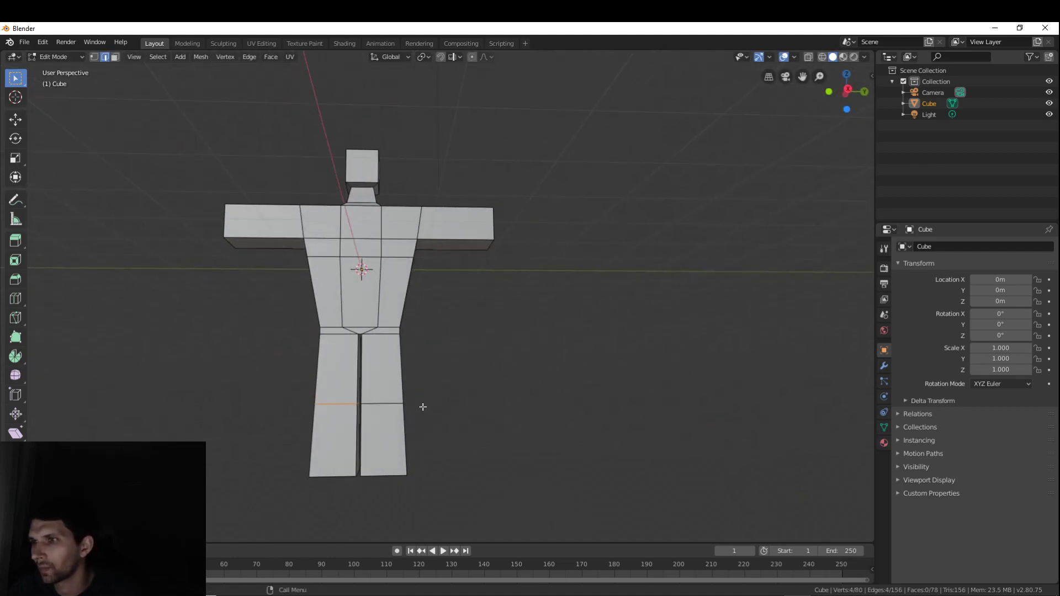
# - Add a second loop cut around each leg a little above the first, with edge slides of about -0.25 and -0.23
pyautogui.click(381, 379)
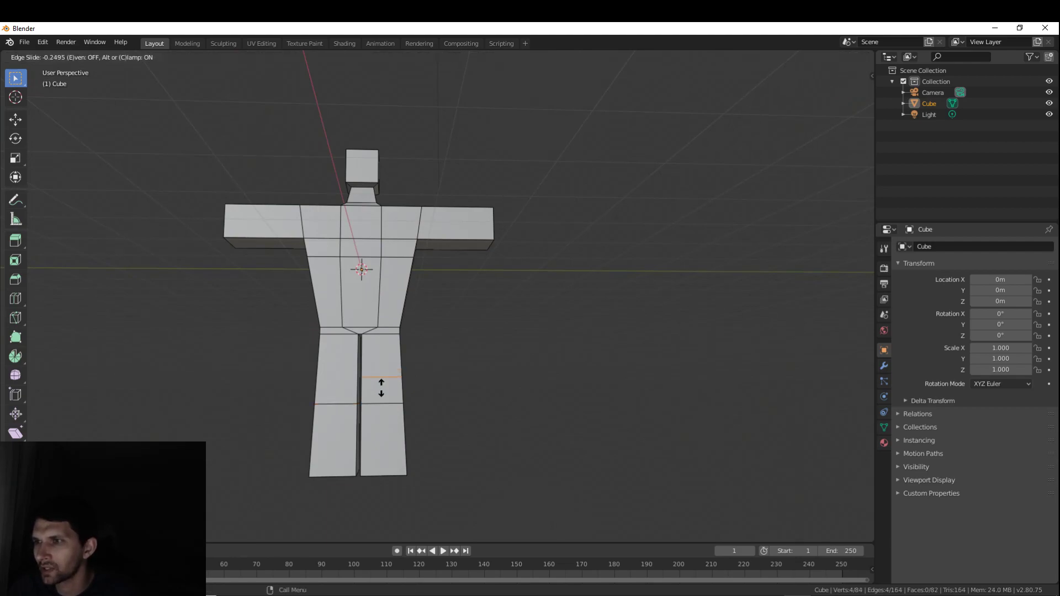
pyautogui.click(381, 389)
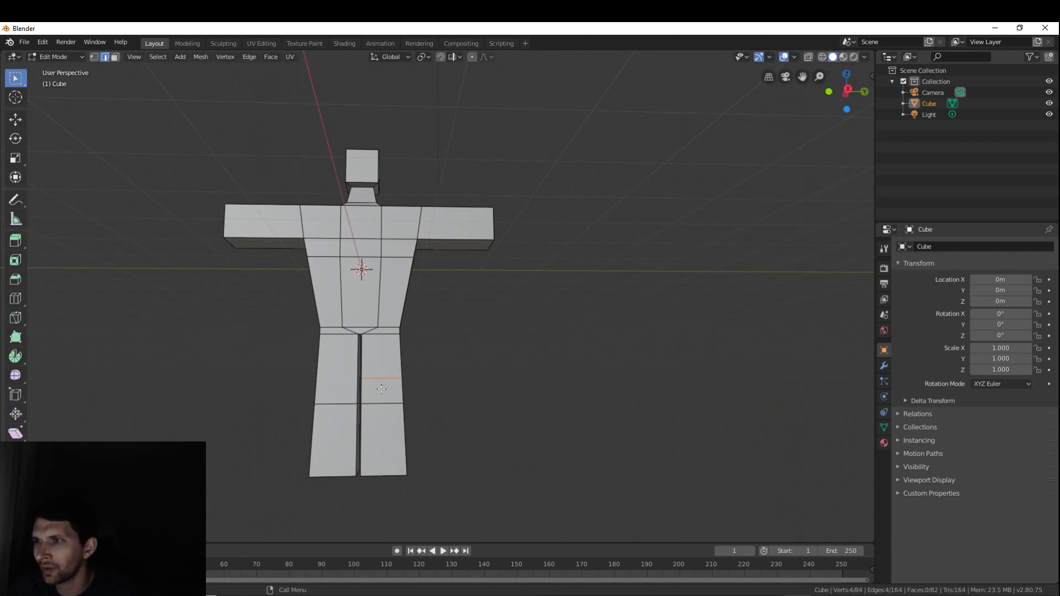
pyautogui.click(340, 381)
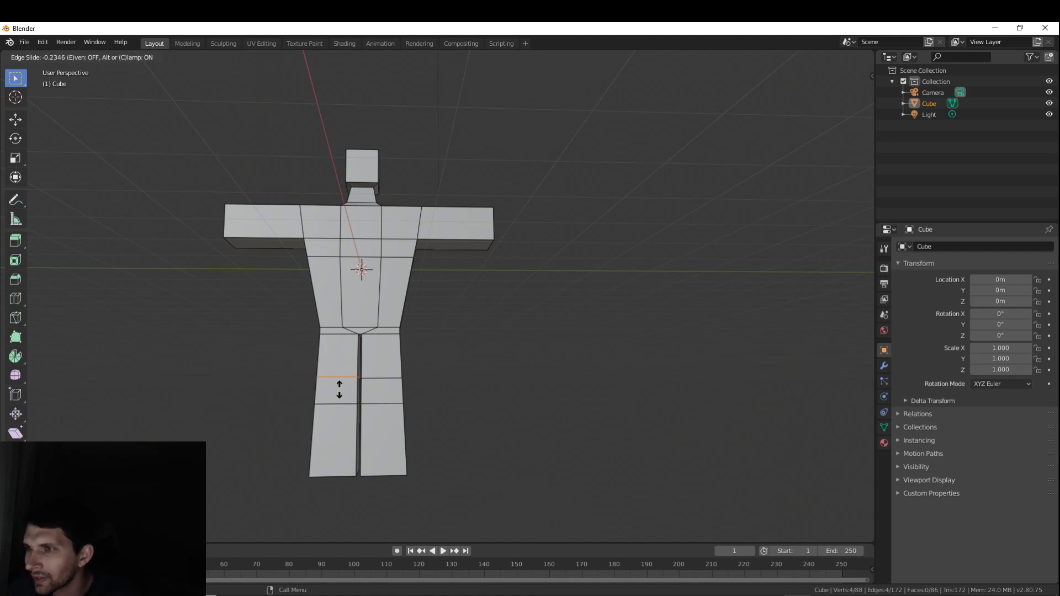
pyautogui.click(340, 391)
pyautogui.moveTo(476, 405)
pyautogui.mouseDown(button='middle')
pyautogui.moveTo(407, 403)
pyautogui.moveTo(497, 410)
pyautogui.moveTo(433, 256)
pyautogui.moveTo(473, 396)
pyautogui.moveTo(403, 402)
pyautogui.moveTo(267, 383)
pyautogui.moveTo(171, 391)
pyautogui.moveTo(353, 387)
pyautogui.moveTo(486, 413)
pyautogui.moveTo(463, 405)
pyautogui.mouseUp(button='middle')
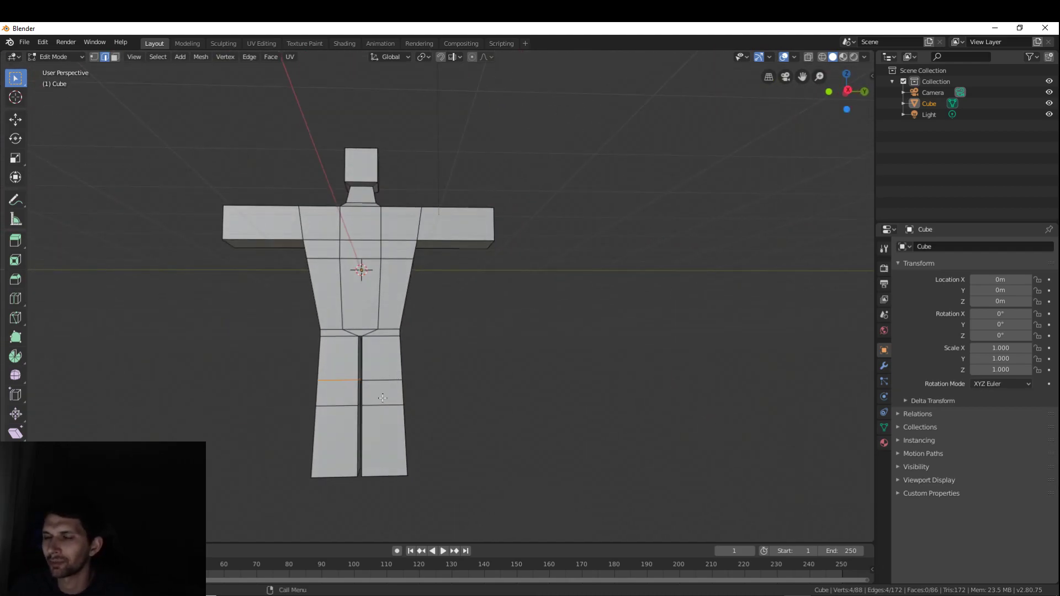
# - Select the four faces around one leg's knee band, using wireframe shading for the inner face, and shift them slightly forward along global X
pyautogui.click(115, 57)
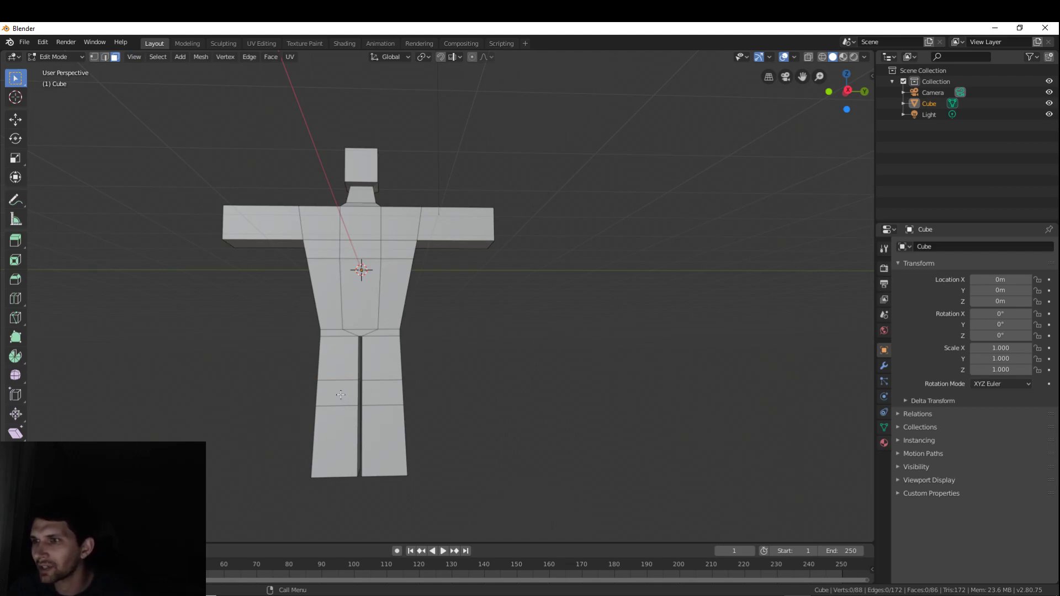
pyautogui.moveTo(375, 397); pyautogui.dragTo(479, 404, button='middle')
pyautogui.keyDown('shift'); pyautogui.click(463, 406); pyautogui.keyUp('shift')
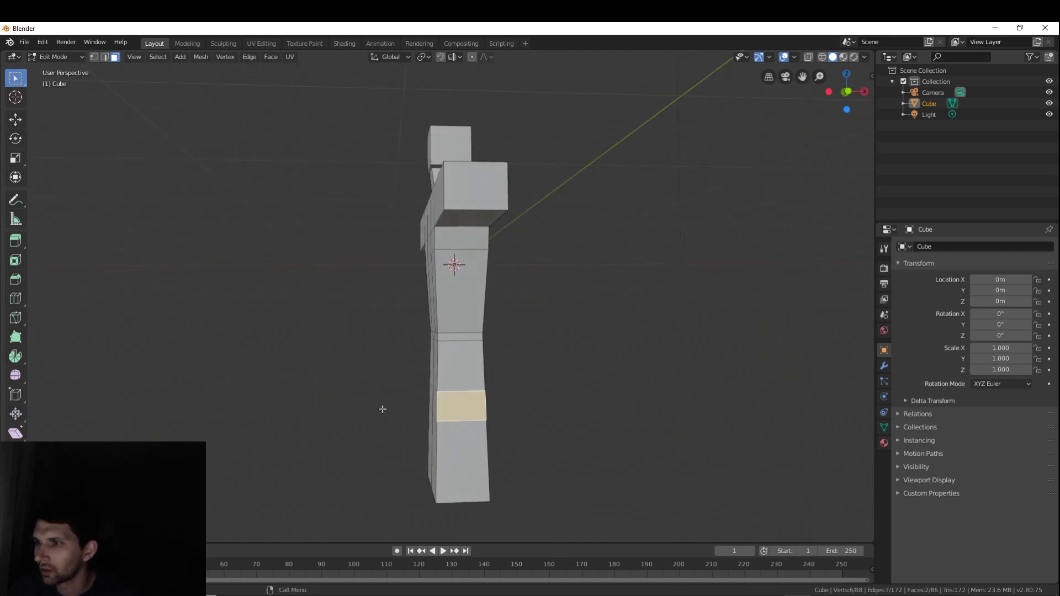
pyautogui.moveTo(383, 410); pyautogui.dragTo(530, 399, button='middle')
pyautogui.keyDown('shift'); pyautogui.click(530, 399); pyautogui.keyUp('shift')
pyautogui.scroll(5, 547, 414)
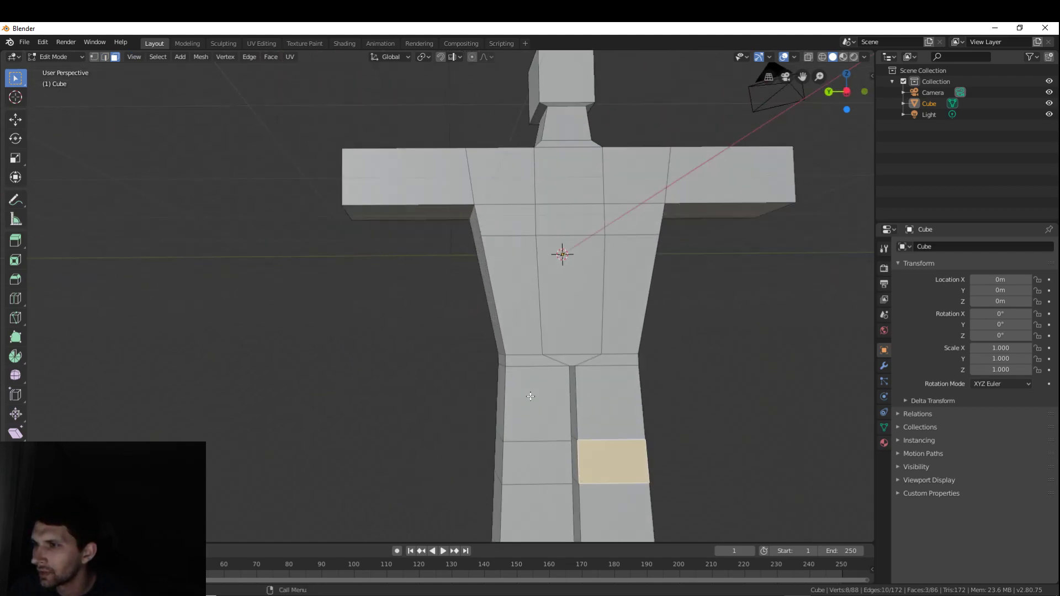
pyautogui.scroll(-2, 547, 415)
pyautogui.press('z')
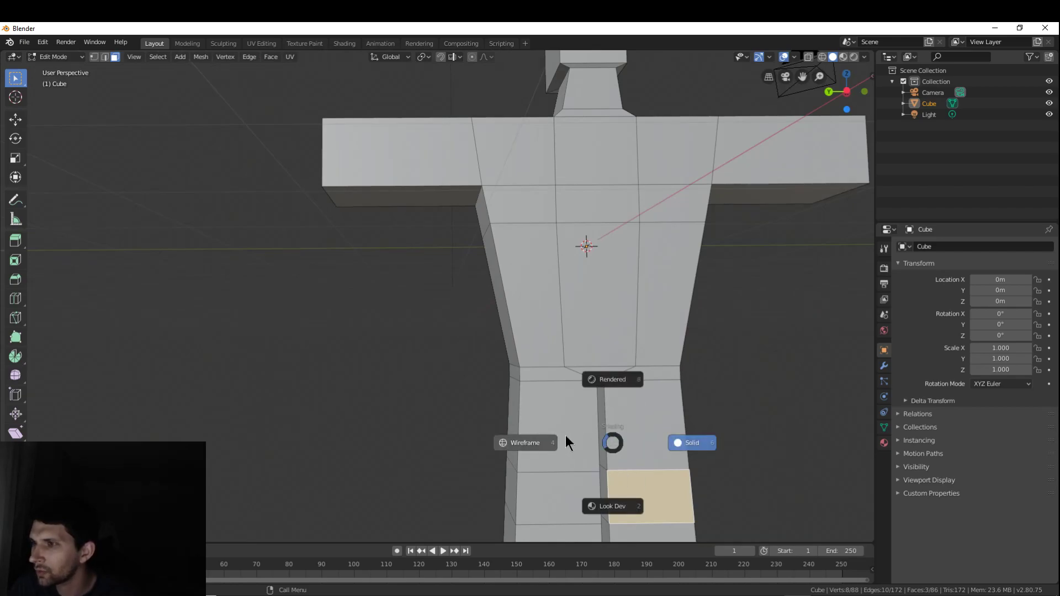
pyautogui.click(544, 442)
pyautogui.keyDown('shift'); pyautogui.click(606, 491); pyautogui.keyUp('shift')
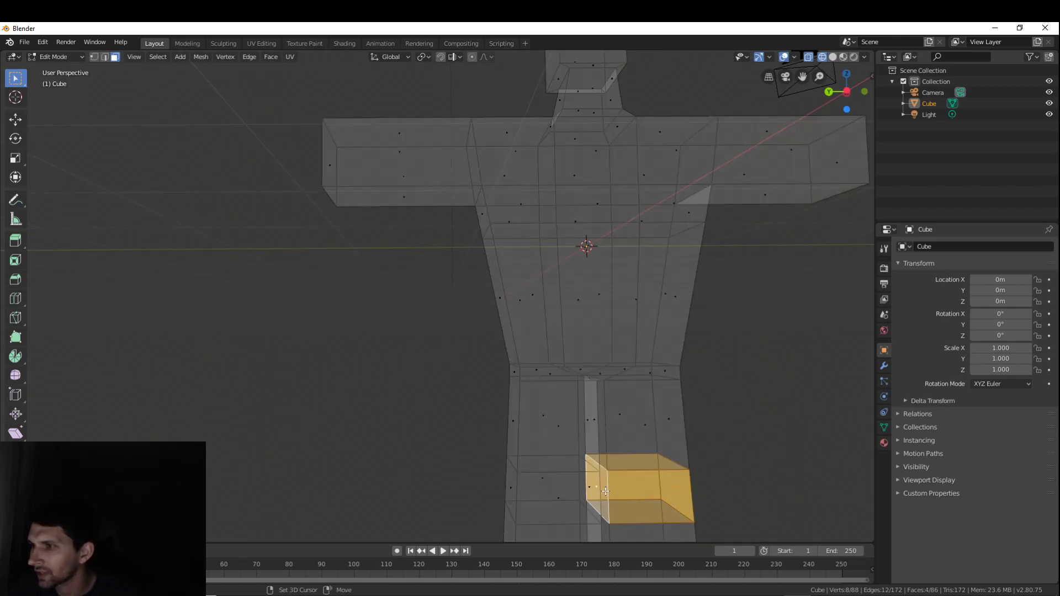
pyautogui.moveTo(709, 483); pyautogui.dragTo(396, 459, button='middle')
pyautogui.scroll(-3, 395, 459)
pyautogui.moveTo(413, 400); pyautogui.dragTo(482, 429, button='middle')
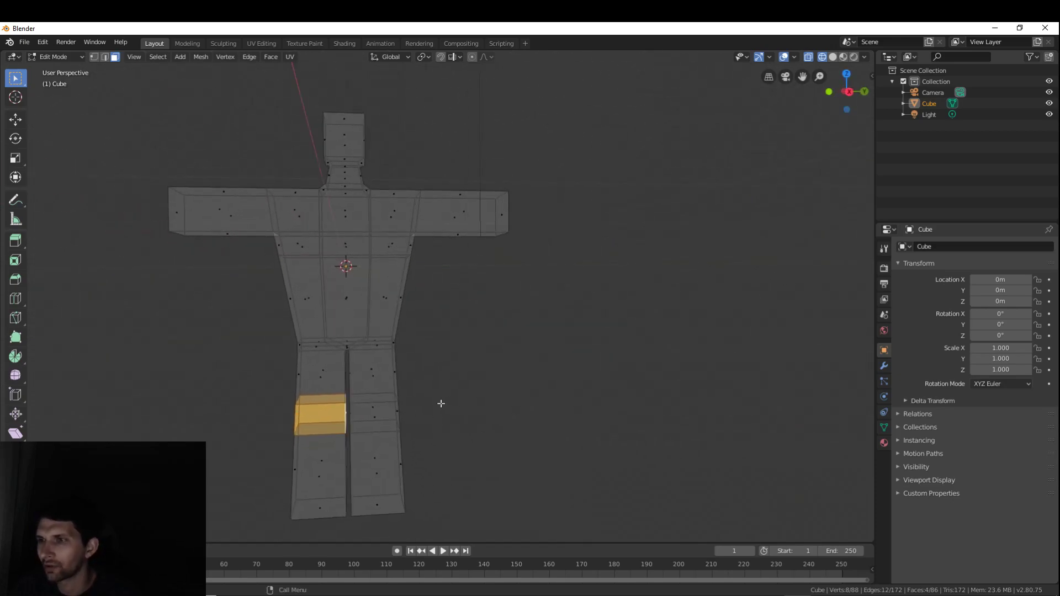
pyautogui.moveTo(393, 414); pyautogui.dragTo(536, 414, button='middle')
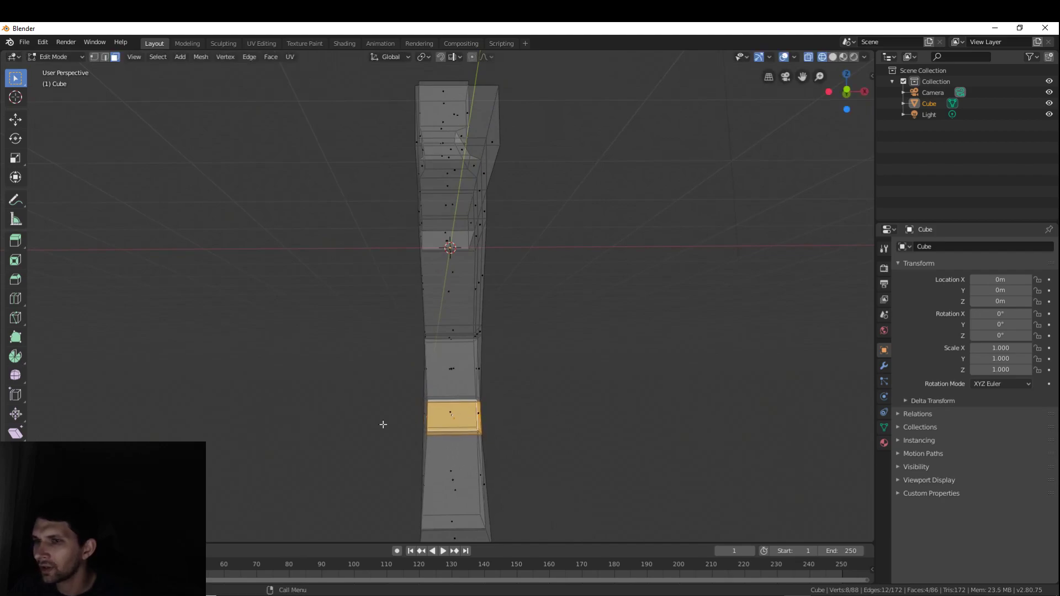
pyautogui.press('g')
pyautogui.press('x')
pyautogui.click(511, 421)
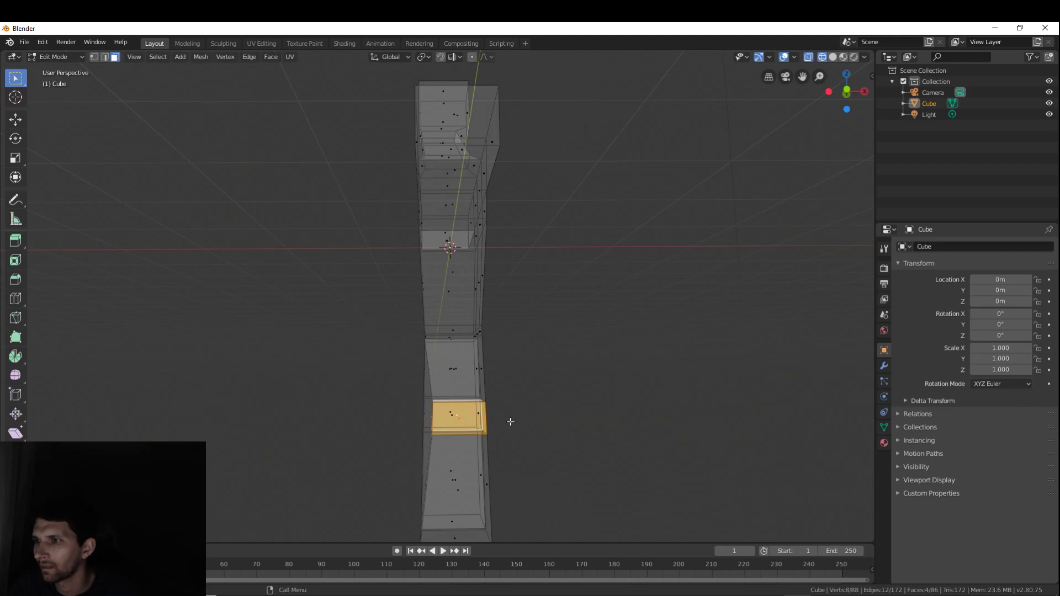
# - Select the other leg's knee band, scale it slightly inward and move it about 0.035 m along global X
pyautogui.moveTo(511, 422); pyautogui.dragTo(547, 421, button='middle')
pyautogui.click(373, 418)
pyautogui.moveTo(449, 411); pyautogui.dragTo(470, 420, button='middle')
pyautogui.keyDown('shift'); pyautogui.click(379, 418); pyautogui.keyUp('shift')
pyautogui.keyDown('shift'); pyautogui.click(400, 416); pyautogui.keyUp('shift')
pyautogui.moveTo(362, 415); pyautogui.dragTo(418, 419, button='middle')
pyautogui.press('s')
pyautogui.click(507, 409)
pyautogui.press('g')
pyautogui.press('x')
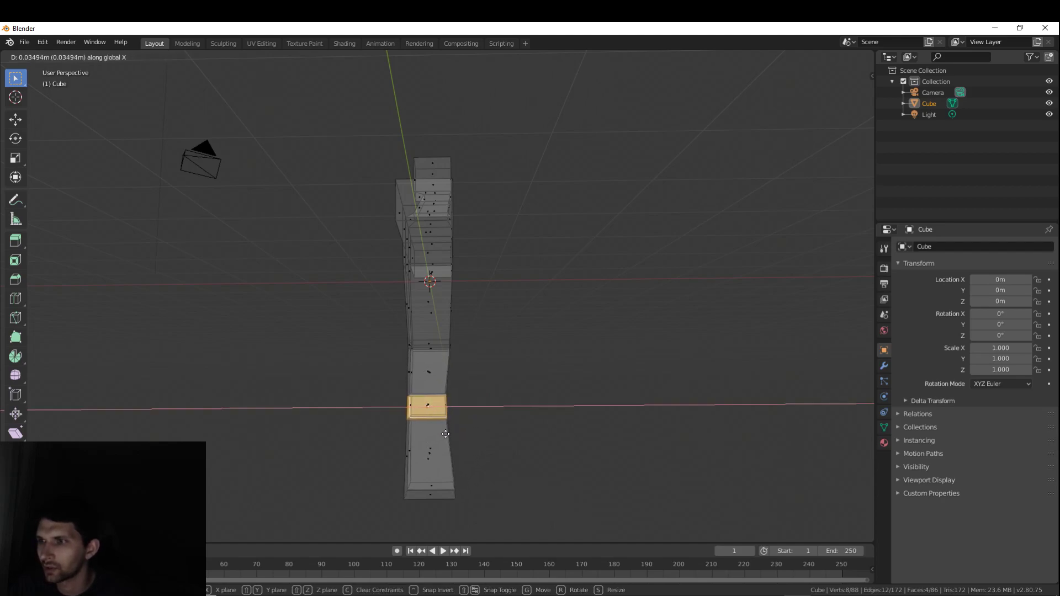
pyautogui.click(445, 434)
# - Return to solid shading and add a horizontal loop cut near the bottom of each leg at ankle height
pyautogui.moveTo(446, 434)
pyautogui.mouseDown(button='middle')
pyautogui.moveTo(570, 438)
pyautogui.moveTo(443, 426)
pyautogui.moveTo(507, 398)
pyautogui.moveTo(620, 409)
pyautogui.moveTo(539, 398)
pyautogui.moveTo(236, 407)
pyautogui.moveTo(178, 396)
pyautogui.moveTo(322, 419)
pyautogui.moveTo(530, 419)
pyautogui.moveTo(563, 414)
pyautogui.moveTo(563, 402)
pyautogui.mouseUp(button='middle')
pyautogui.press('z')
pyautogui.click(580, 403)
pyautogui.scroll(2, 445, 401)
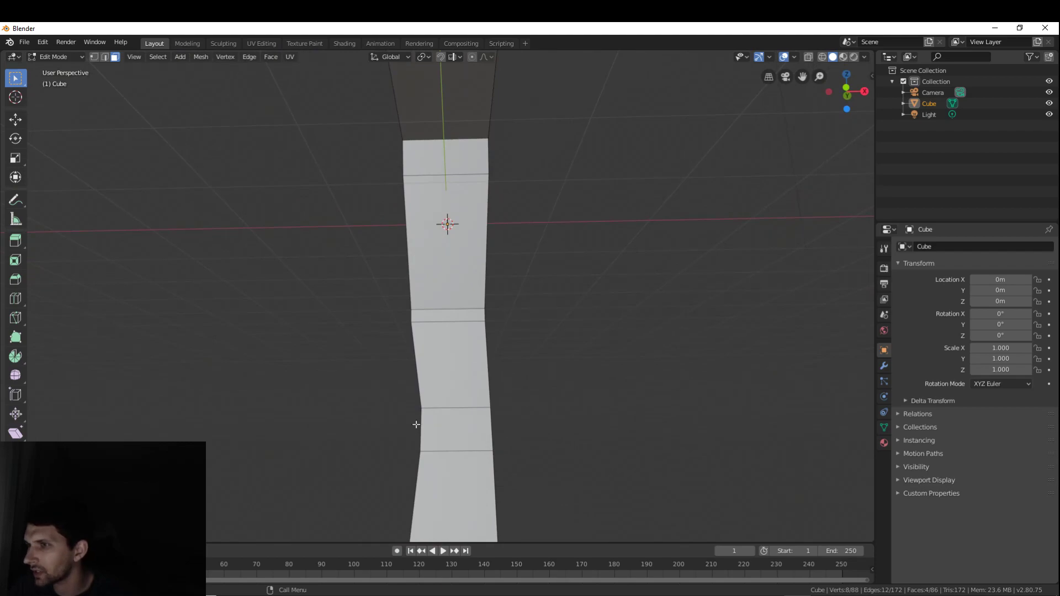
pyautogui.moveTo(511, 432); pyautogui.dragTo(428, 435, button='middle')
pyautogui.scroll(-2, 373, 434)
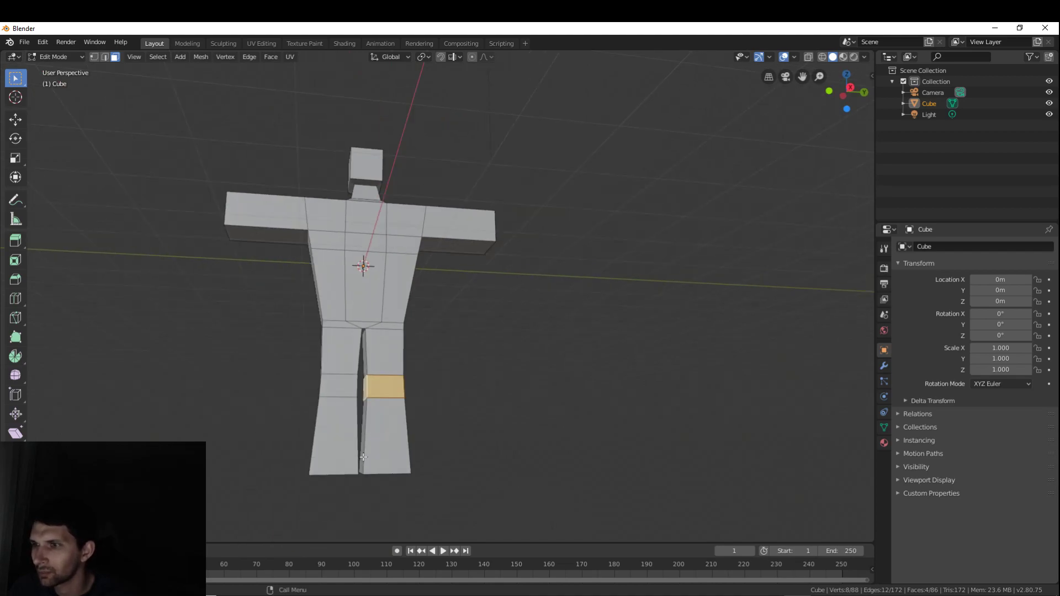
pyautogui.moveTo(360, 447); pyautogui.dragTo(360, 463, button='middle')
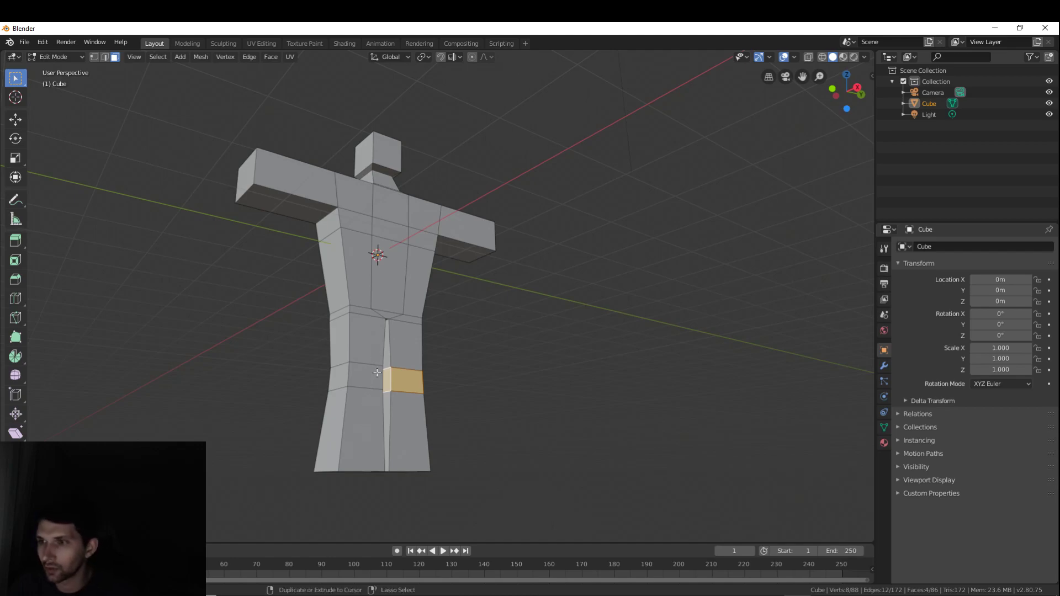
pyautogui.click(353, 451)
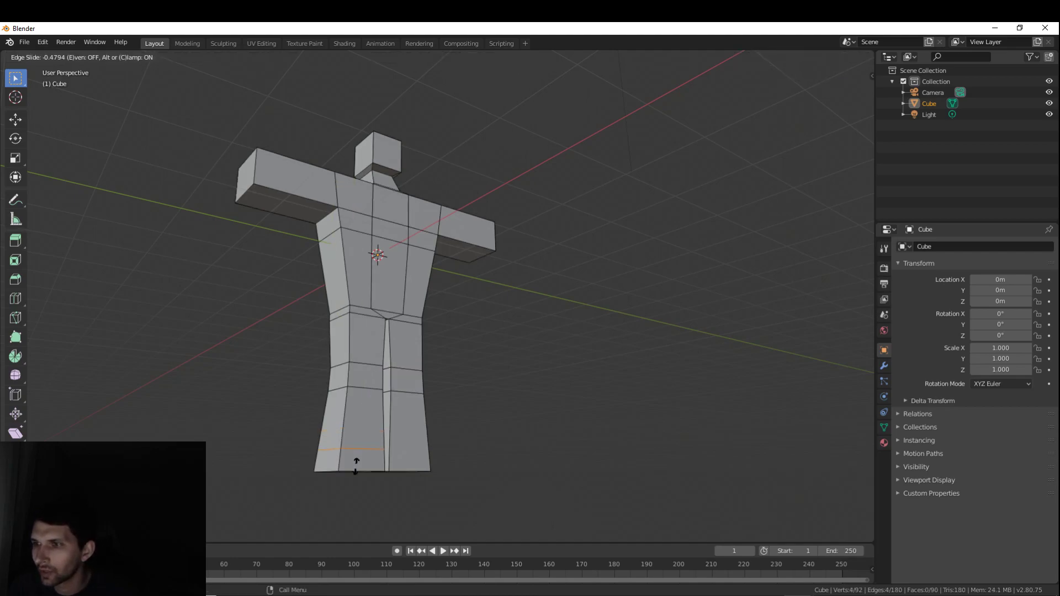
pyautogui.click(357, 462)
pyautogui.click(408, 451)
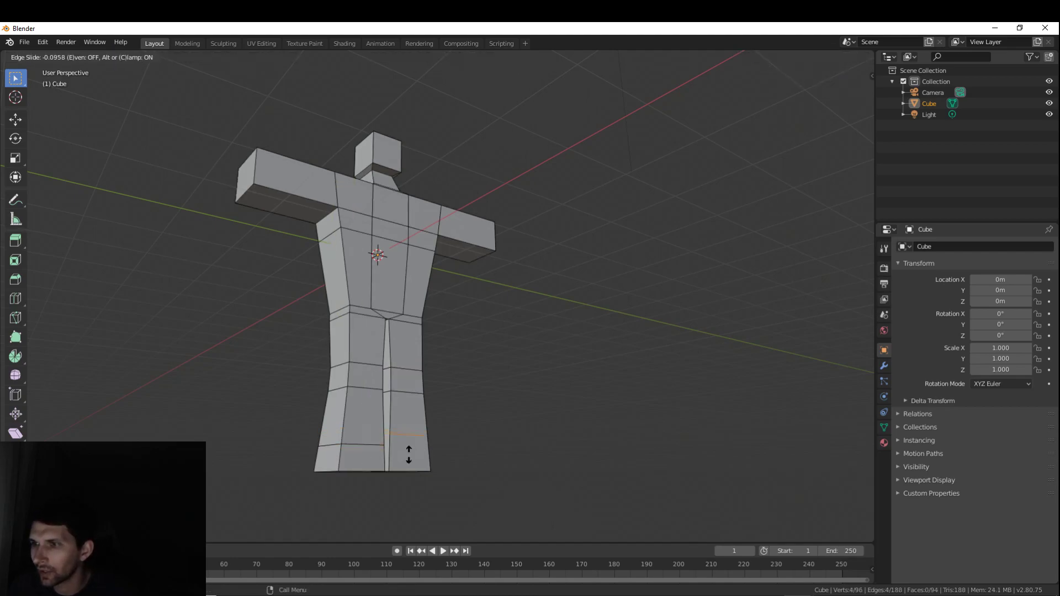
pyautogui.click(405, 464)
# - In face select mode, select the front face of one leg's ankle band
pyautogui.moveTo(406, 464); pyautogui.dragTo(350, 469, button='middle')
pyautogui.press('3')
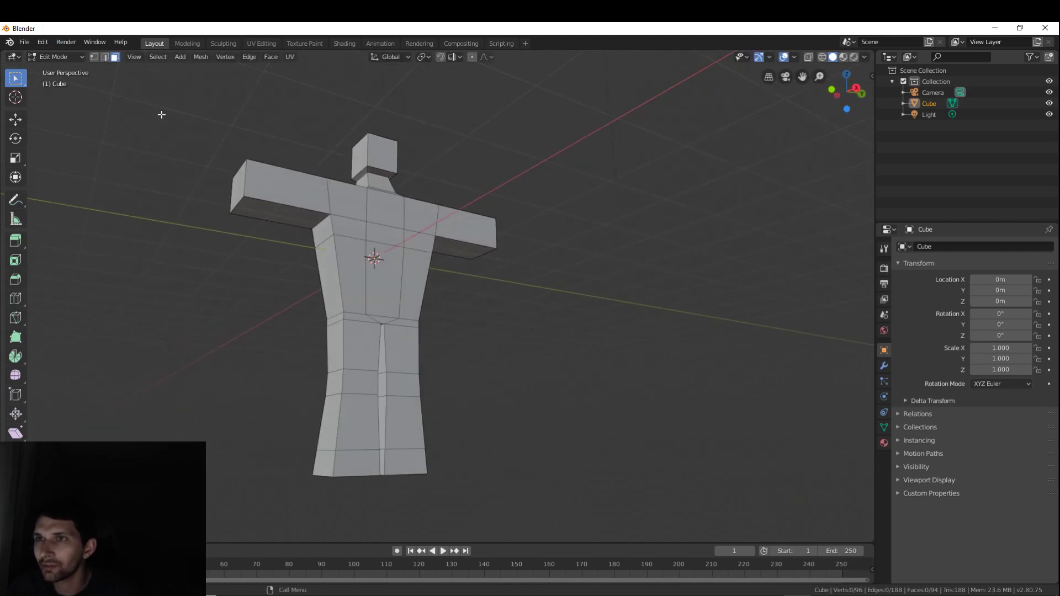
pyautogui.click(366, 463)
pyautogui.press('e')
pyautogui.rightClick(377, 480)
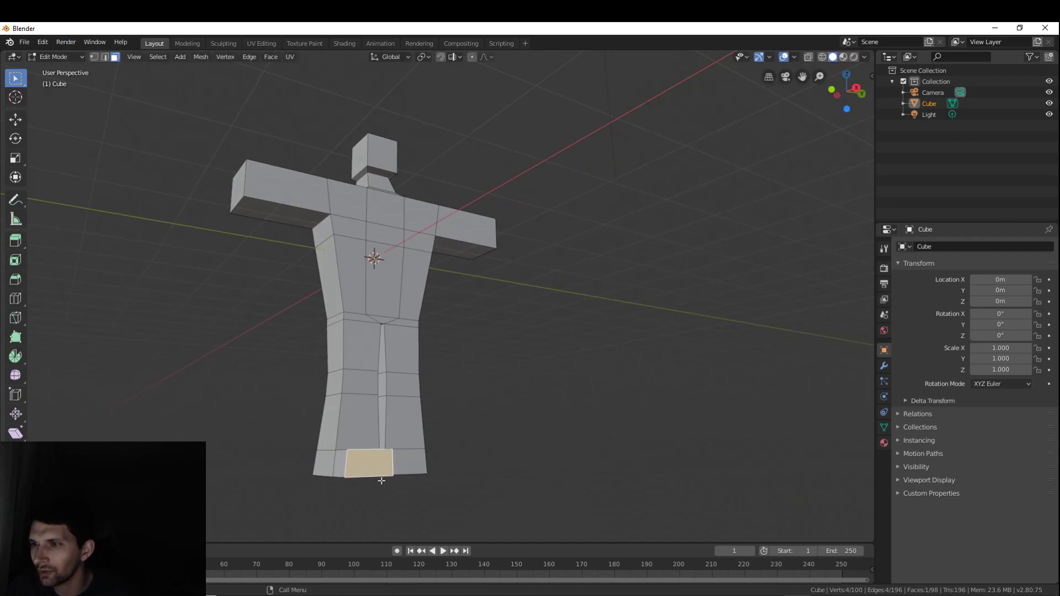
pyautogui.hotkey('ctrl', 'z')
# - Add the other leg's front ankle face to the selection and extrude both faces forward to form the feet
pyautogui.keyDown('shift'); pyautogui.click(403, 462); pyautogui.keyUp('shift')
pyautogui.moveTo(437, 482); pyautogui.dragTo(283, 255, button='middle')
pyautogui.press('e')
pyautogui.click(407, 460)
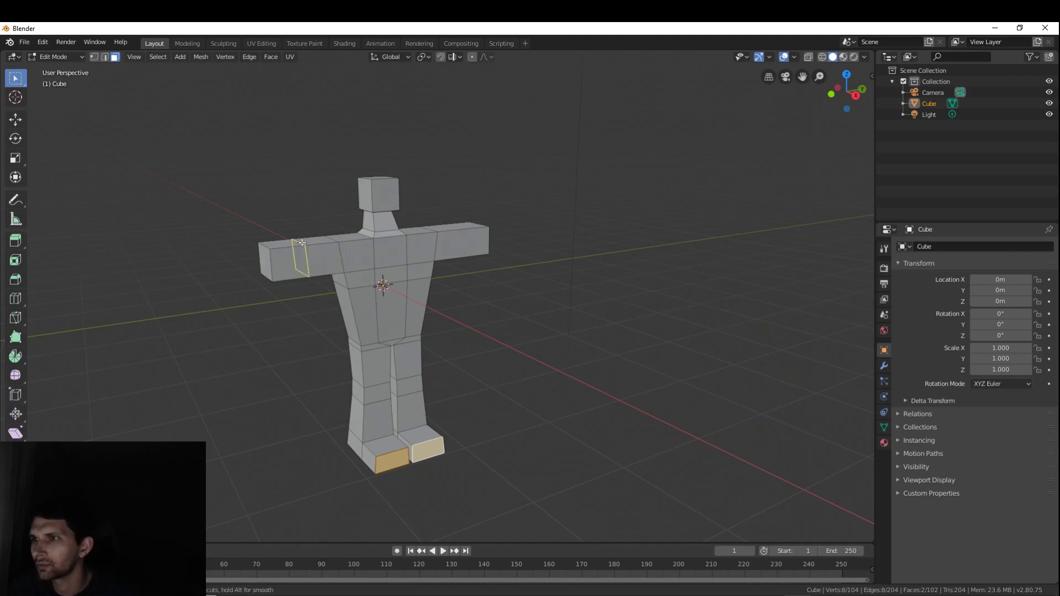
pyautogui.moveTo(537, 263); pyautogui.dragTo(574, 270, button='middle')
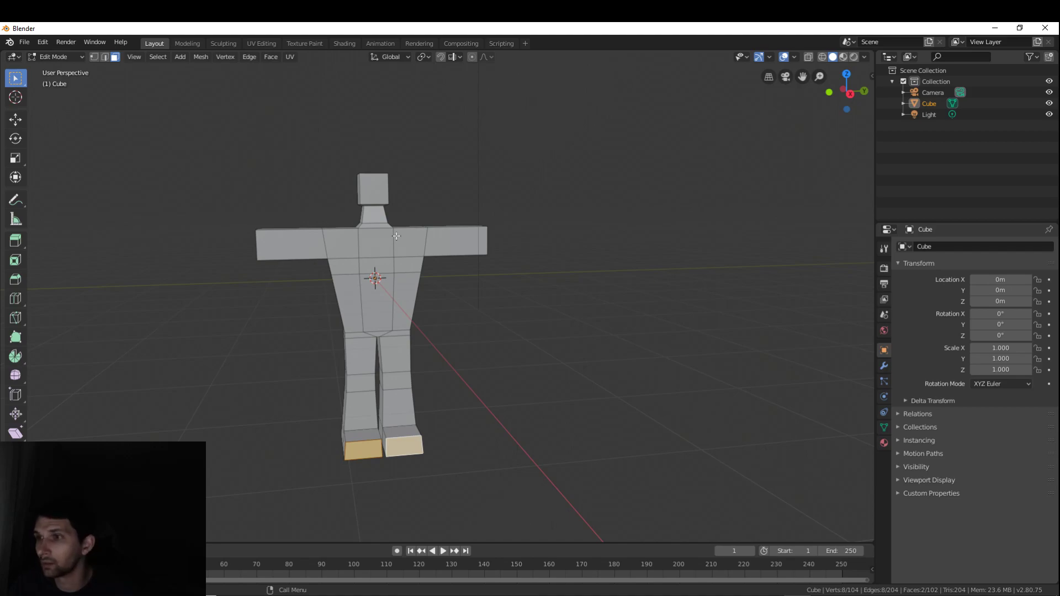
pyautogui.press(',')
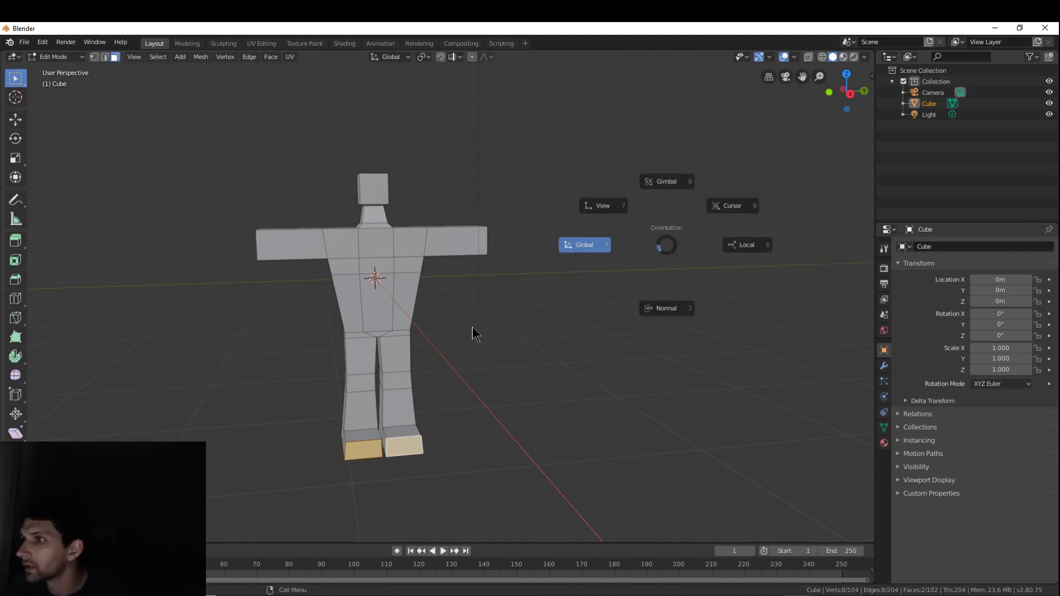
pyautogui.press('Escape')
pyautogui.press('space')
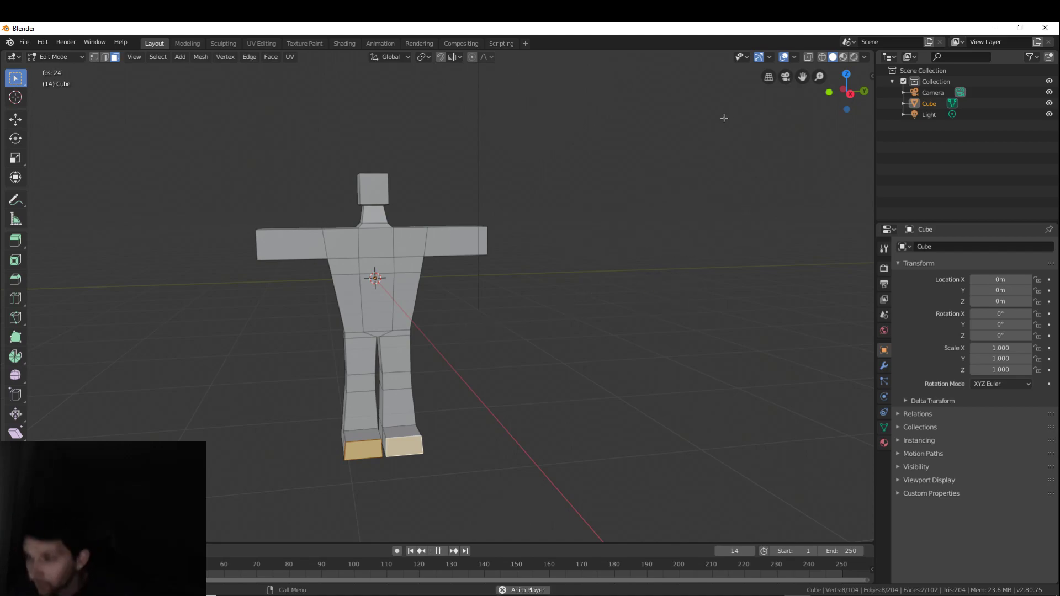
pyautogui.press('n')
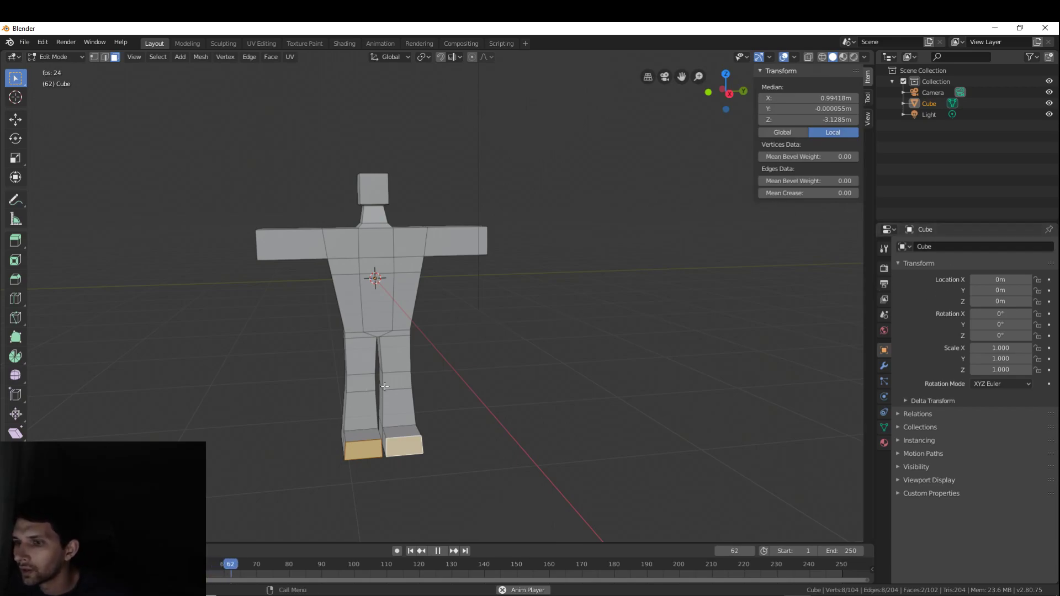
pyautogui.press('space')
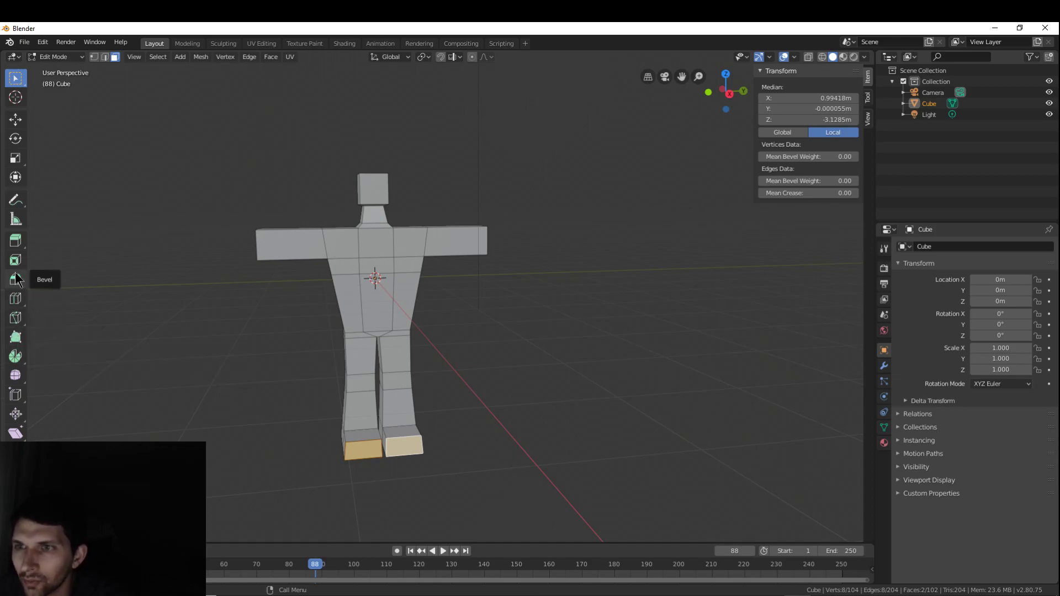
# - Measure the figure's arm span from hand to hand and its height from the top of the head to the feet
pyautogui.click(16, 219)
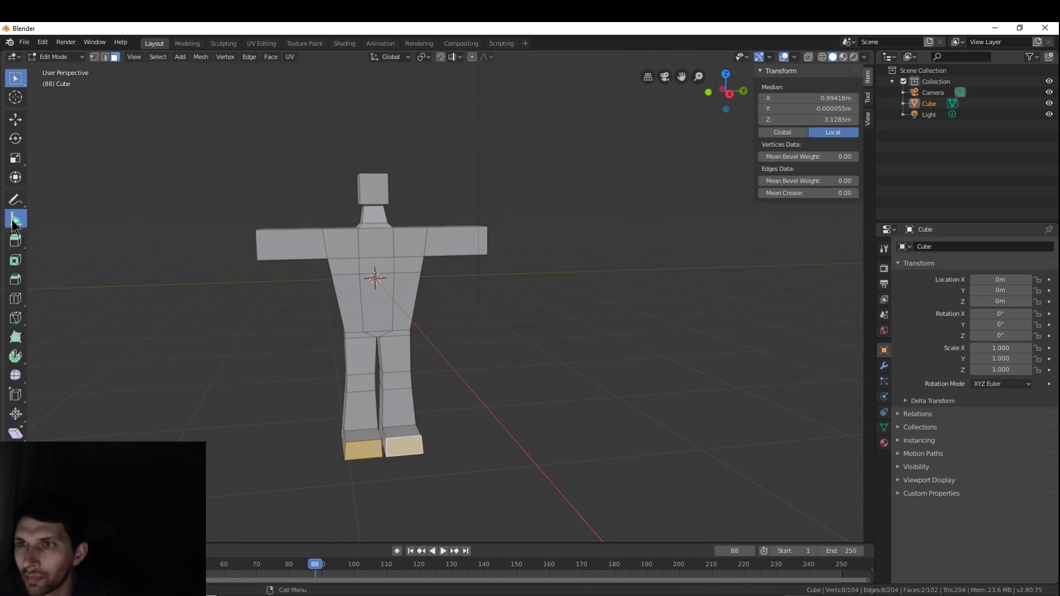
pyautogui.moveTo(262, 238); pyautogui.dragTo(488, 234)
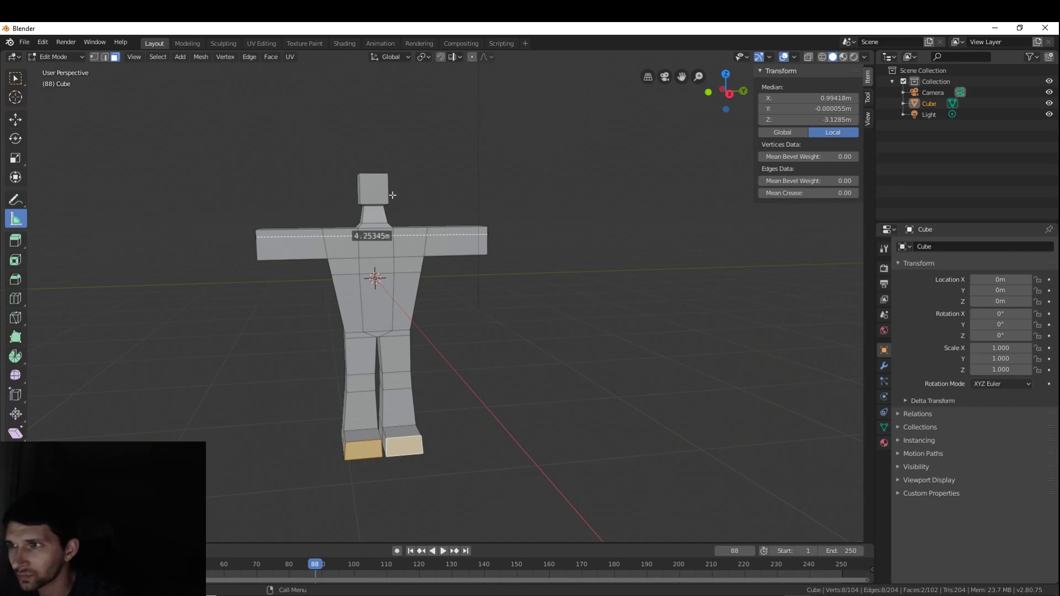
pyautogui.moveTo(375, 175); pyautogui.dragTo(383, 455)
pyautogui.moveTo(382, 454); pyautogui.dragTo(610, 440, button='middle')
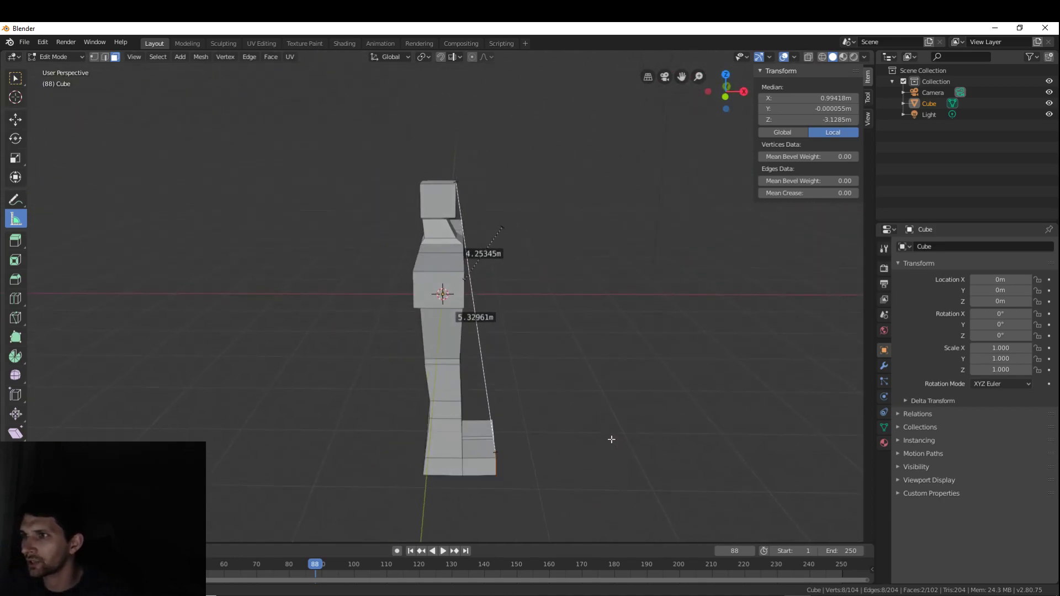
pyautogui.moveTo(547, 338); pyautogui.dragTo(499, 285, button='middle')
# - Undo and restore the foot extrusion, and deselect all faces with the selection tool active
pyautogui.hotkey('ctrl', 'z')
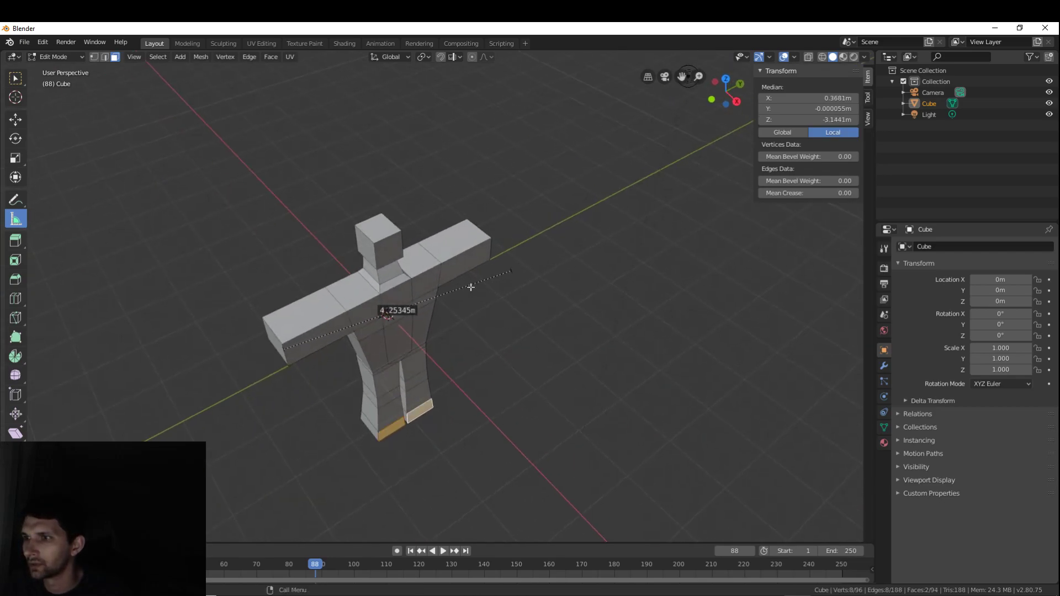
pyautogui.hotkey('ctrl', 'shift', 'z')
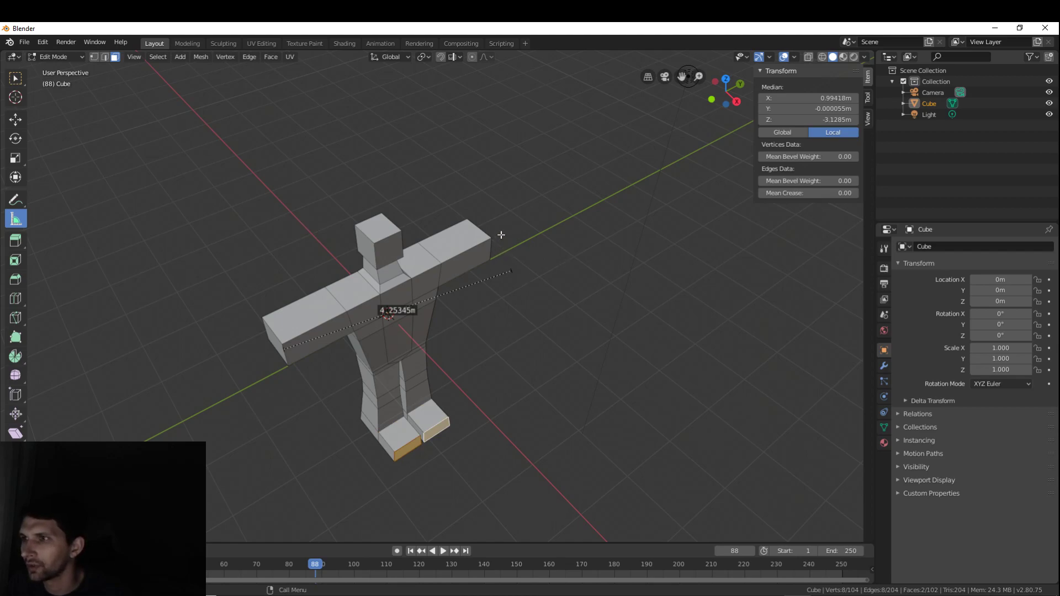
pyautogui.hotkey('alt', 'a')
pyautogui.press('w')
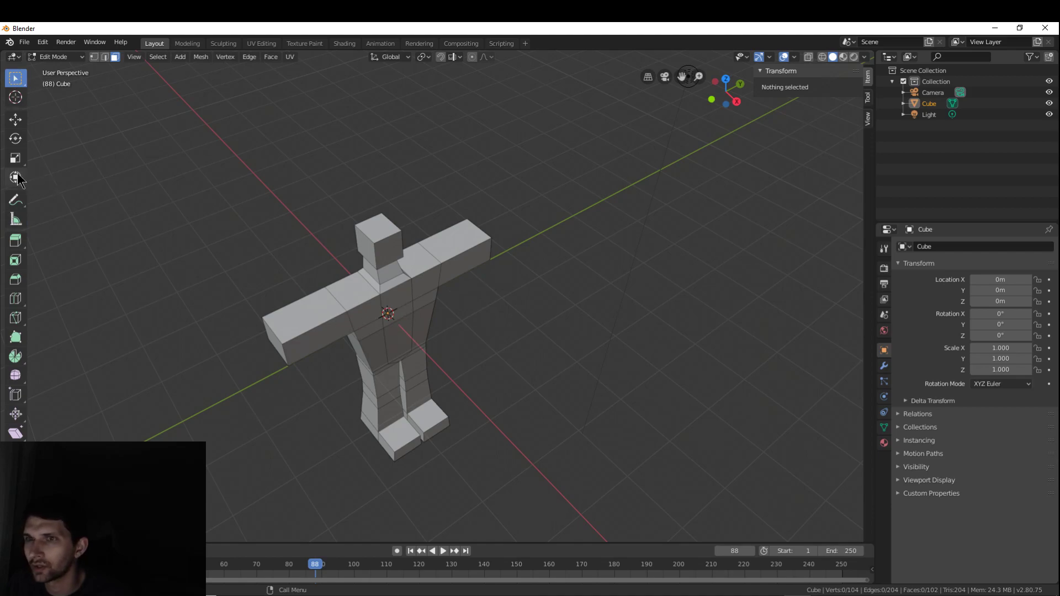
# - Reactivate the Measure tool and delete the remaining ruler across the arms
pyautogui.click(15, 219)
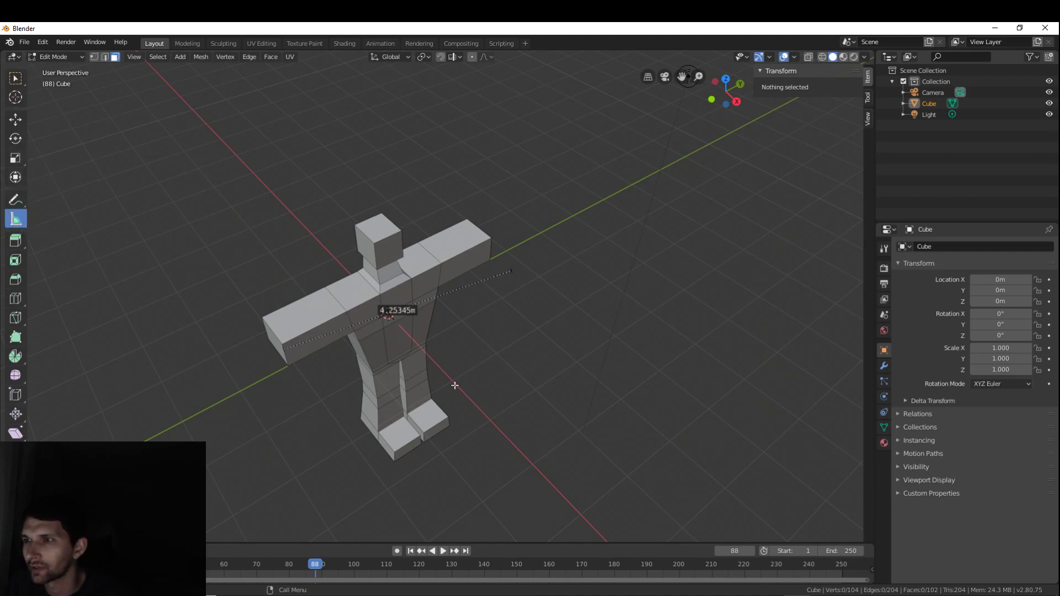
pyautogui.moveTo(383, 312); pyautogui.dragTo(389, 313)
pyautogui.hotkey('ctrl', 'z')
pyautogui.hotkey('ctrl', 'z')
pyautogui.moveTo(445, 322); pyautogui.dragTo(480, 233, button='middle')
pyautogui.moveTo(471, 230); pyautogui.dragTo(417, 457)
pyautogui.moveTo(551, 444); pyautogui.dragTo(552, 385, button='middle')
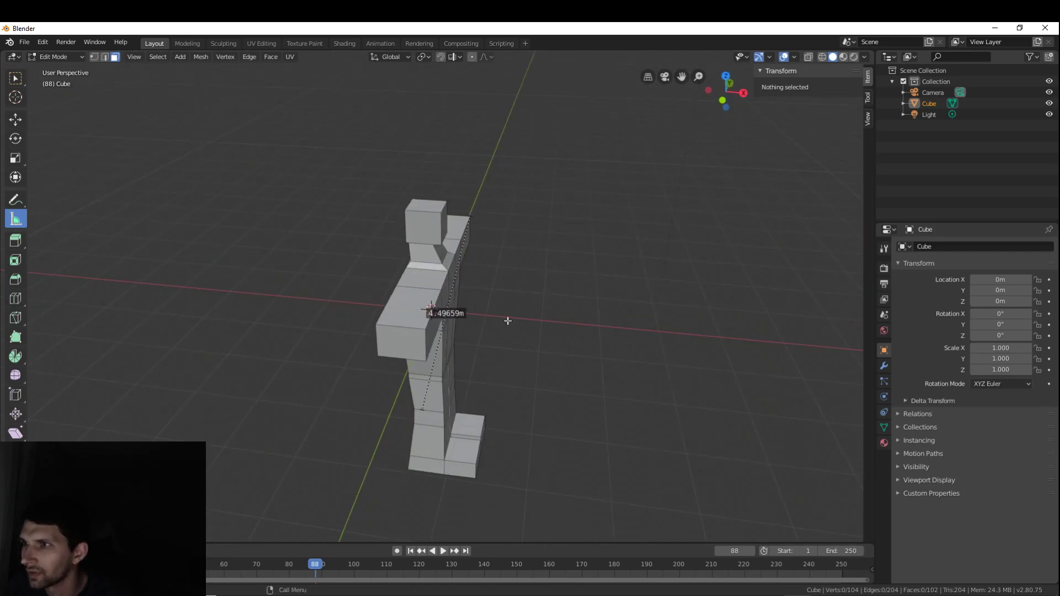
pyautogui.moveTo(446, 313); pyautogui.dragTo(447, 313)
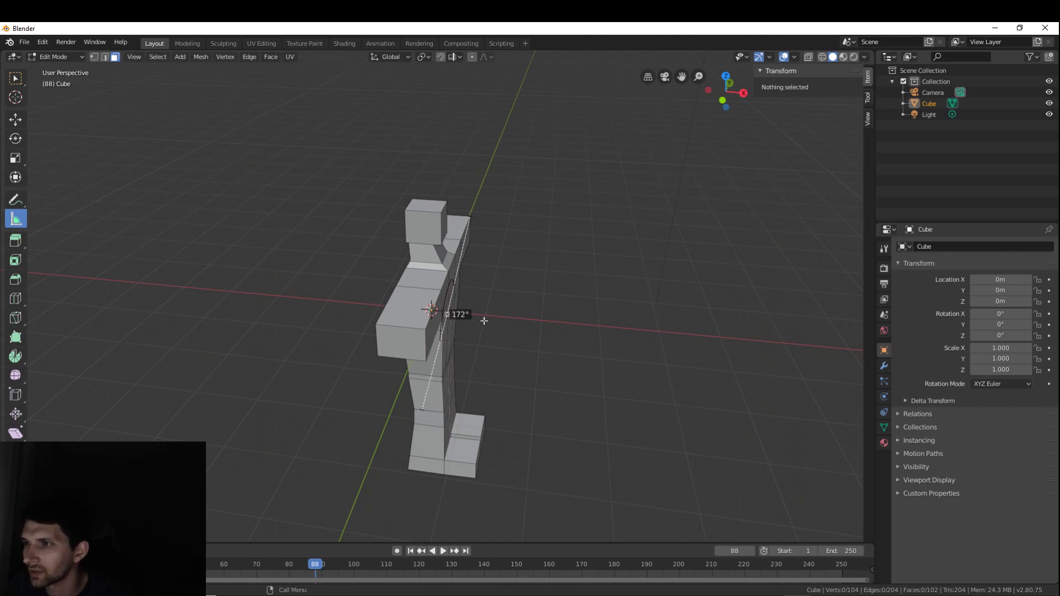
pyautogui.press('Delete')
# - Examine the figure from behind, from above, through the camera and from the front view
pyautogui.moveTo(485, 310); pyautogui.dragTo(593, 295, button='middle')
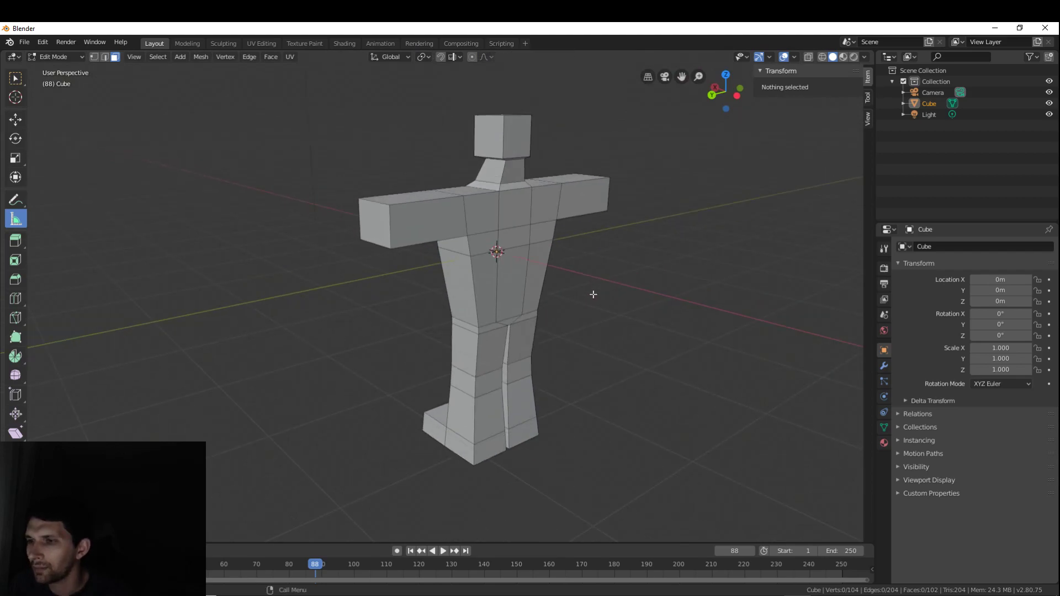
pyautogui.moveTo(483, 286); pyautogui.dragTo(455, 330, button='middle')
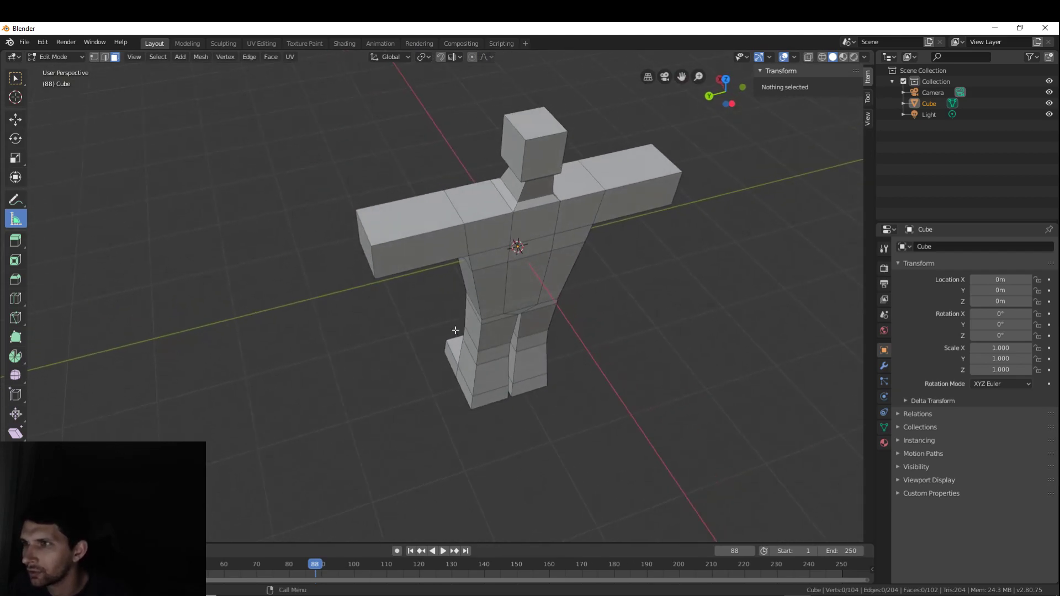
pyautogui.press('KP_0')
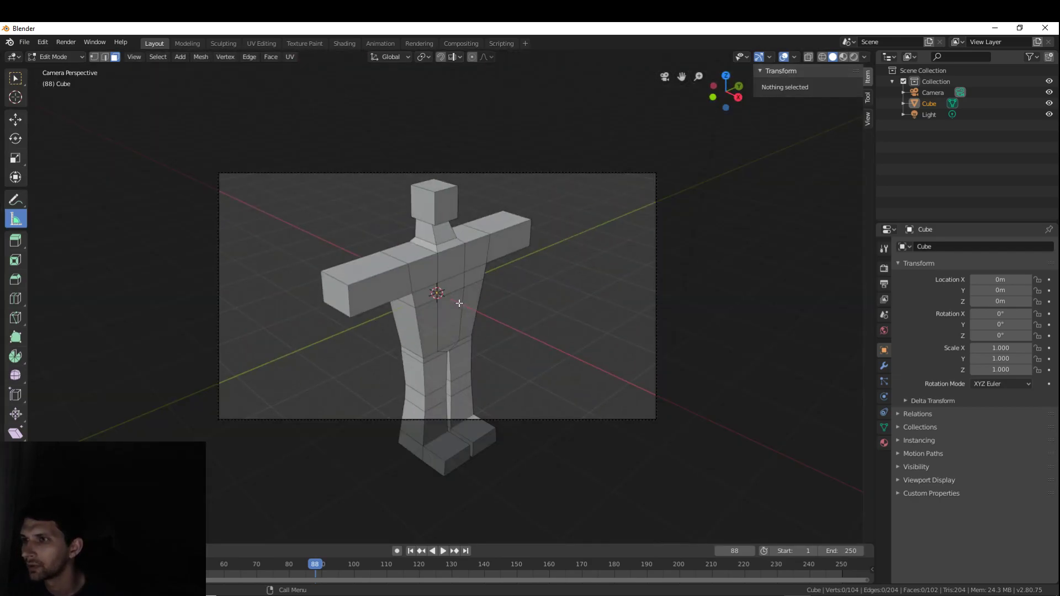
pyautogui.press('KP_1')
pyautogui.press('KP_5')
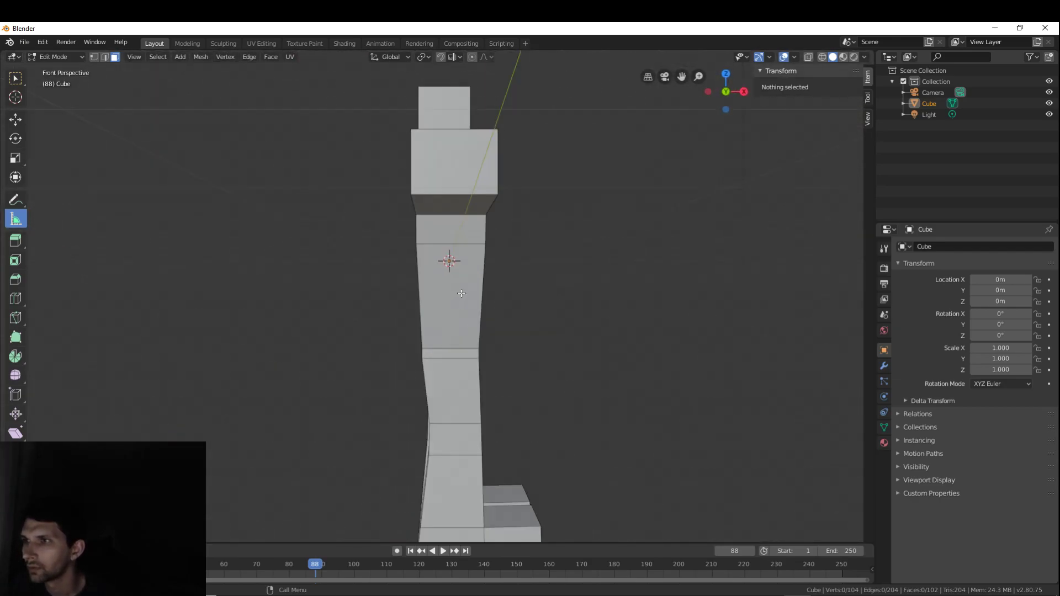
# - Measure the figure's arm span from one hand end to the other in the top view
pyautogui.press('KP_7')
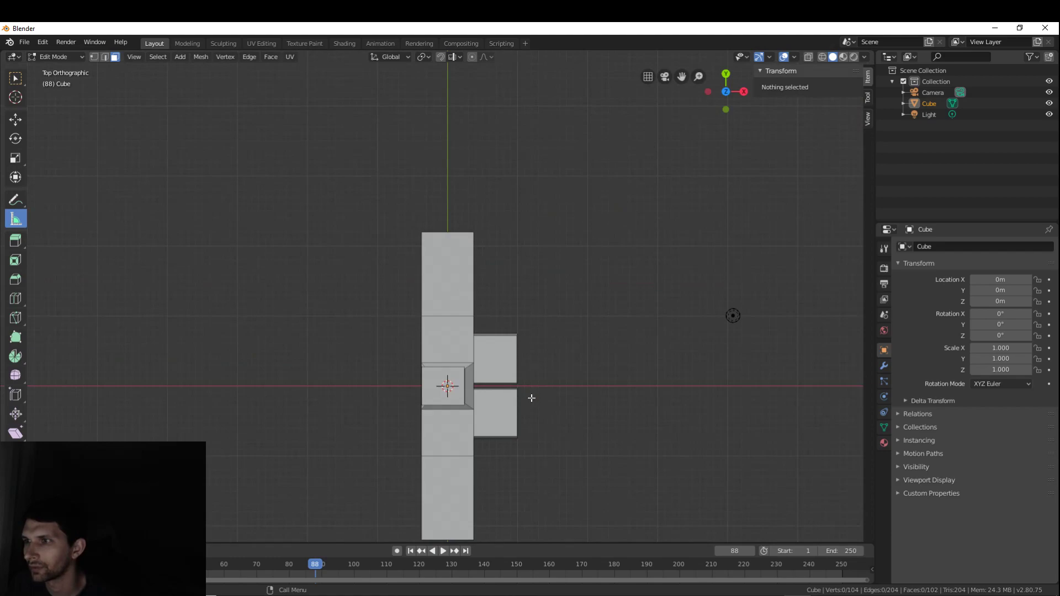
pyautogui.keyDown('shift'); pyautogui.moveTo(539, 407); pyautogui.dragTo(532, 267, button='middle'); pyautogui.keyUp('shift')
pyautogui.moveTo(444, 102); pyautogui.dragTo(442, 409)
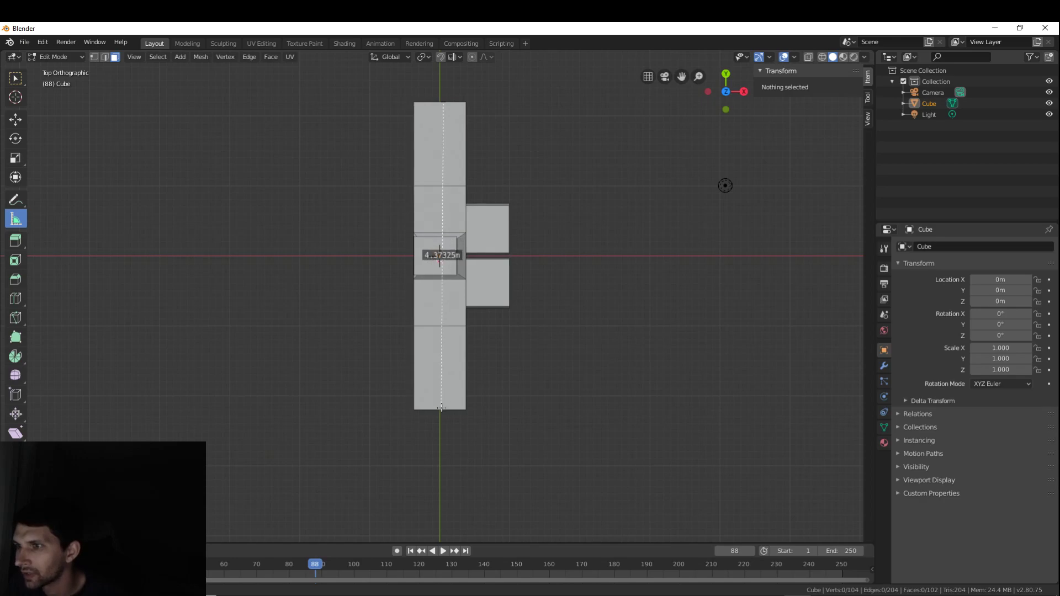
pyautogui.moveTo(486, 265); pyautogui.dragTo(539, 234, button='middle')
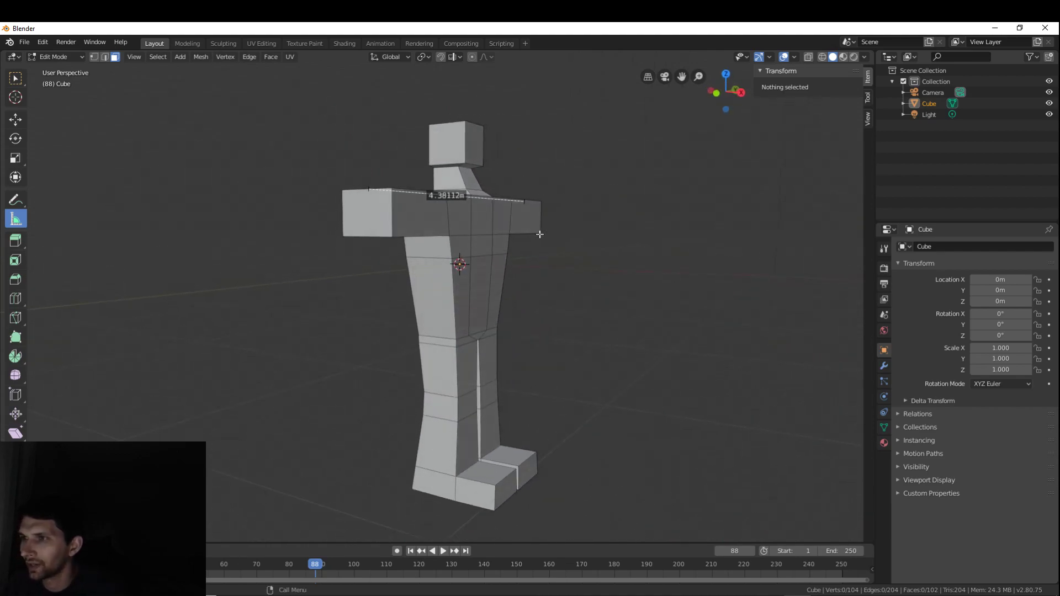
pyautogui.press('KP_5')
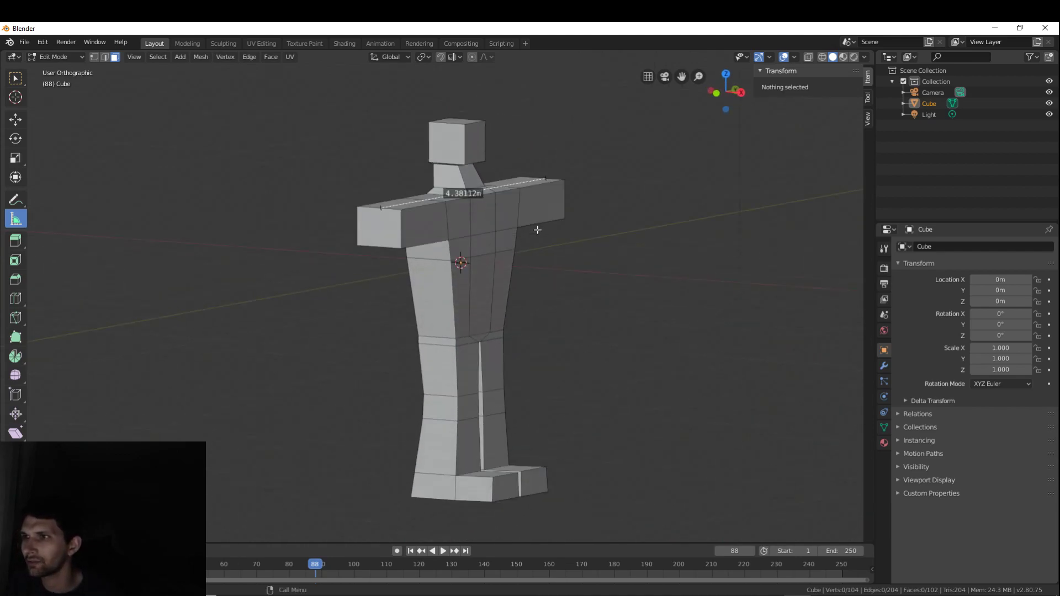
pyautogui.press('KP_5')
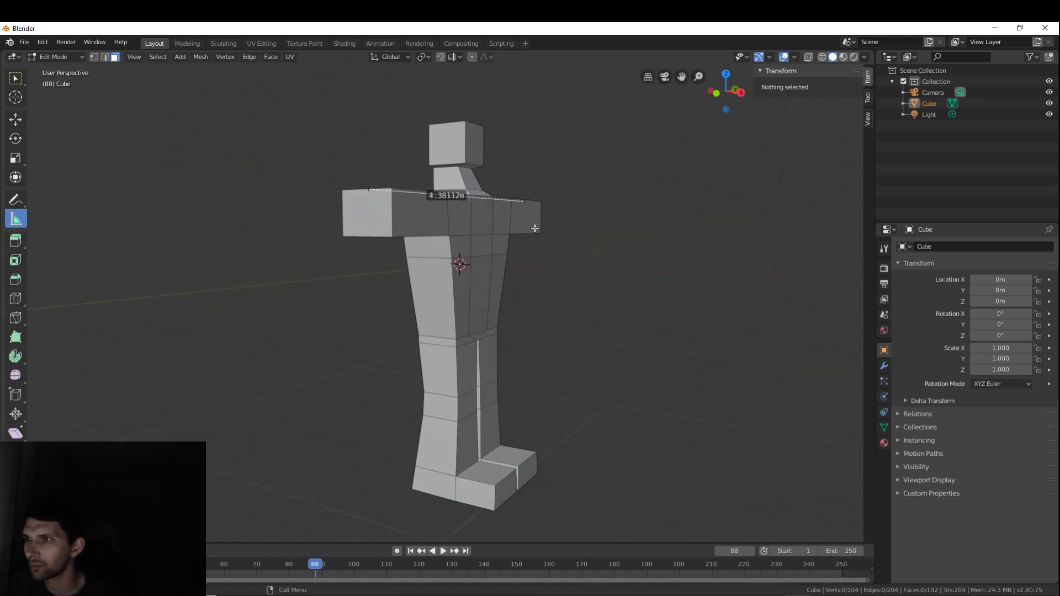
# - Measure the figure's height from the top of the head down to the feet in the front view
pyautogui.press('KP_1')
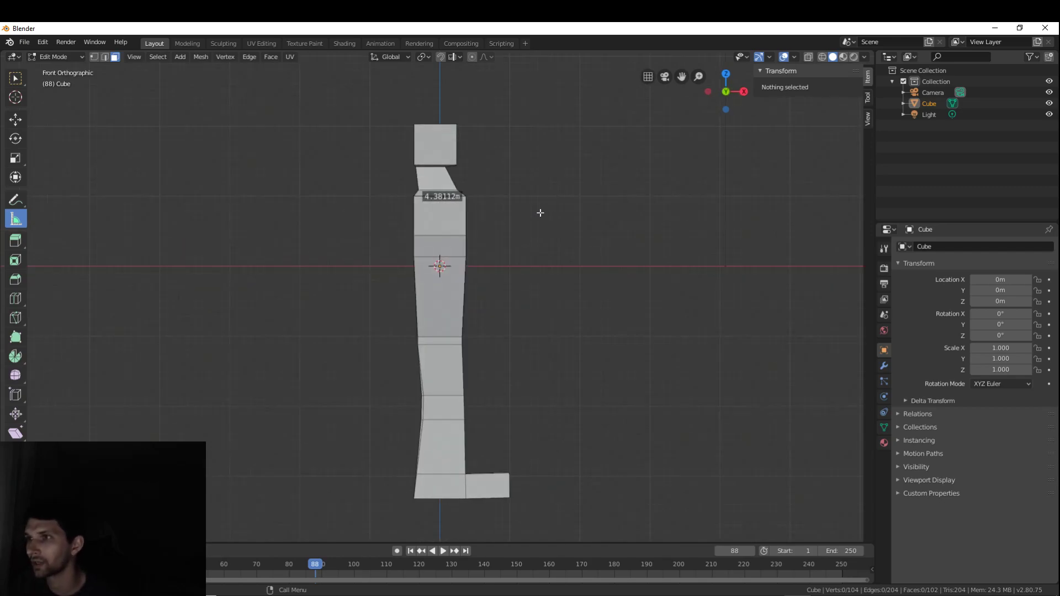
pyautogui.moveTo(430, 124); pyautogui.dragTo(433, 220)
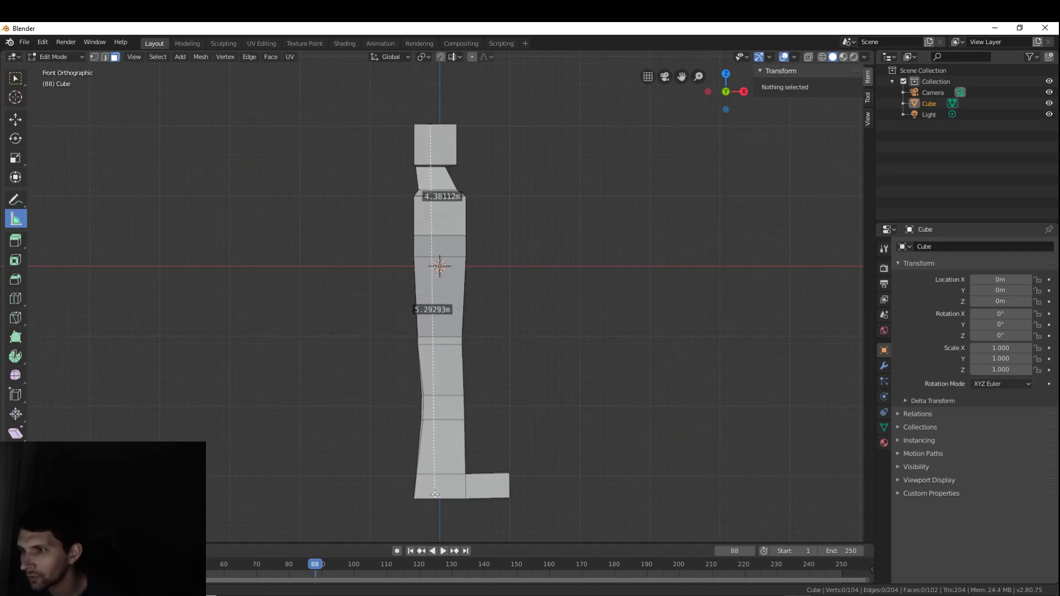
pyautogui.moveTo(433, 493); pyautogui.dragTo(431, 493)
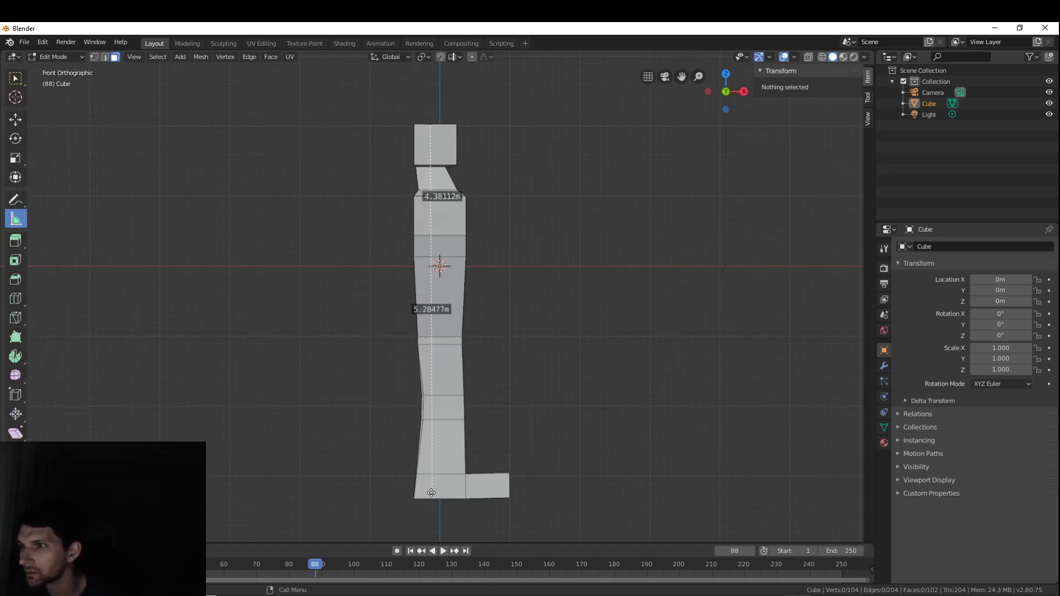
pyautogui.moveTo(614, 370); pyautogui.dragTo(481, 369, button='middle')
pyautogui.moveTo(345, 193); pyautogui.dragTo(396, 225, button='middle')
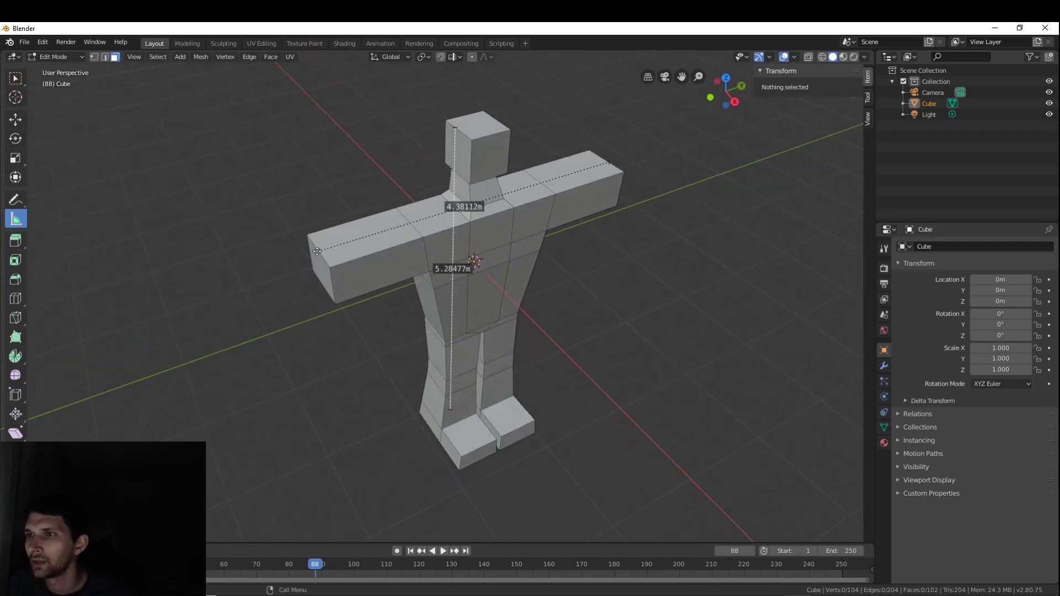
# - Select both hand end faces and scale them outward along Y to lengthen the arms to a span of about 5.28 m
pyautogui.click(323, 282)
pyautogui.moveTo(481, 249); pyautogui.dragTo(735, 303, button='middle')
pyautogui.keyDown('shift'); pyautogui.click(543, 353); pyautogui.keyUp('shift')
pyautogui.moveTo(658, 270); pyautogui.dragTo(582, 289, button='middle')
pyautogui.press('s')
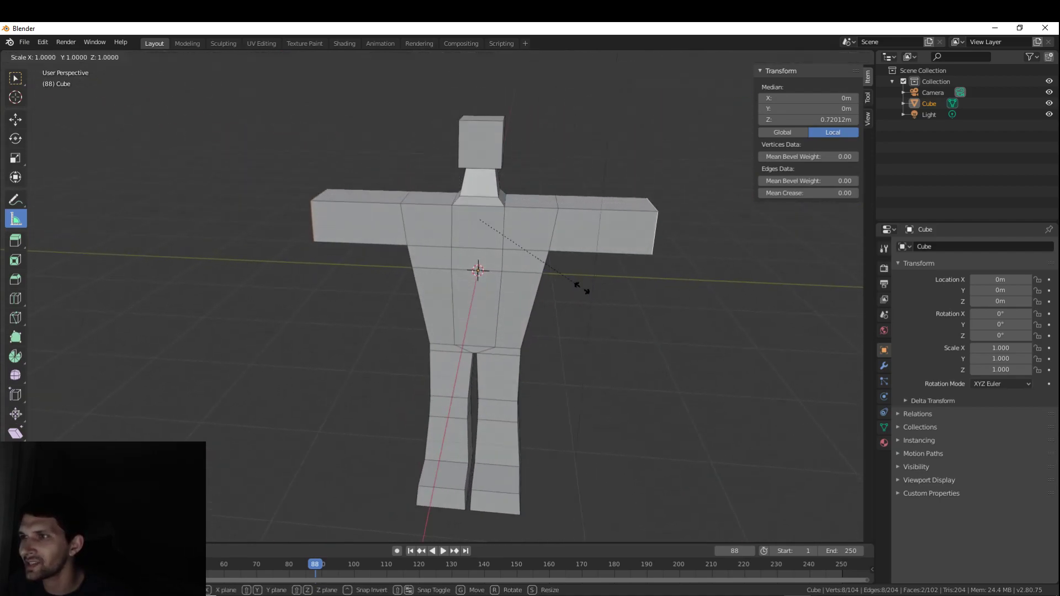
pyautogui.press('y')
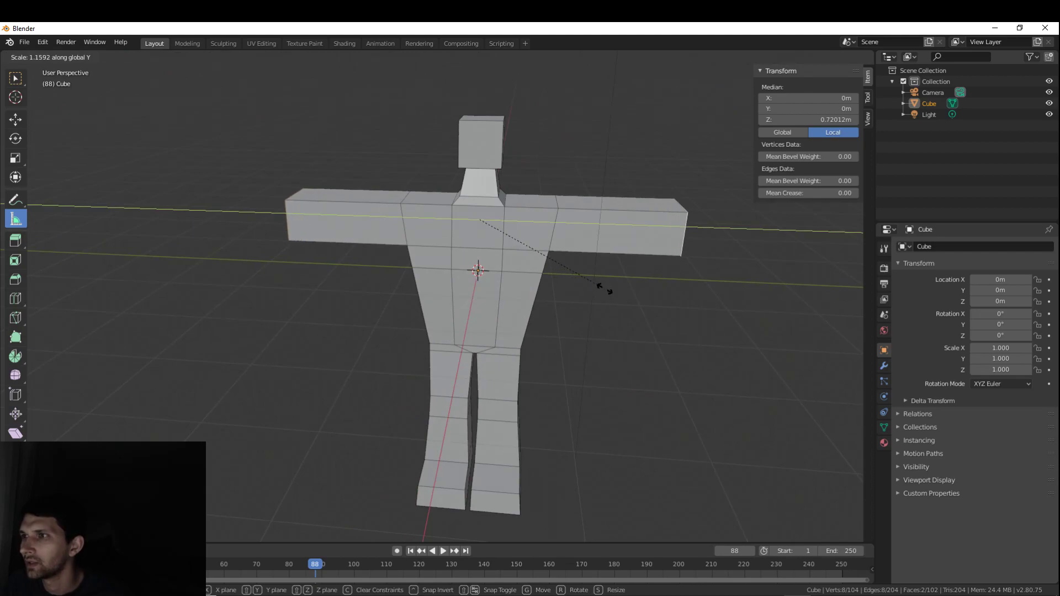
pyautogui.click(611, 289)
# - Remove the outdated arm-span ruler and keep the height ruler
pyautogui.moveTo(585, 327); pyautogui.dragTo(515, 301, button='middle')
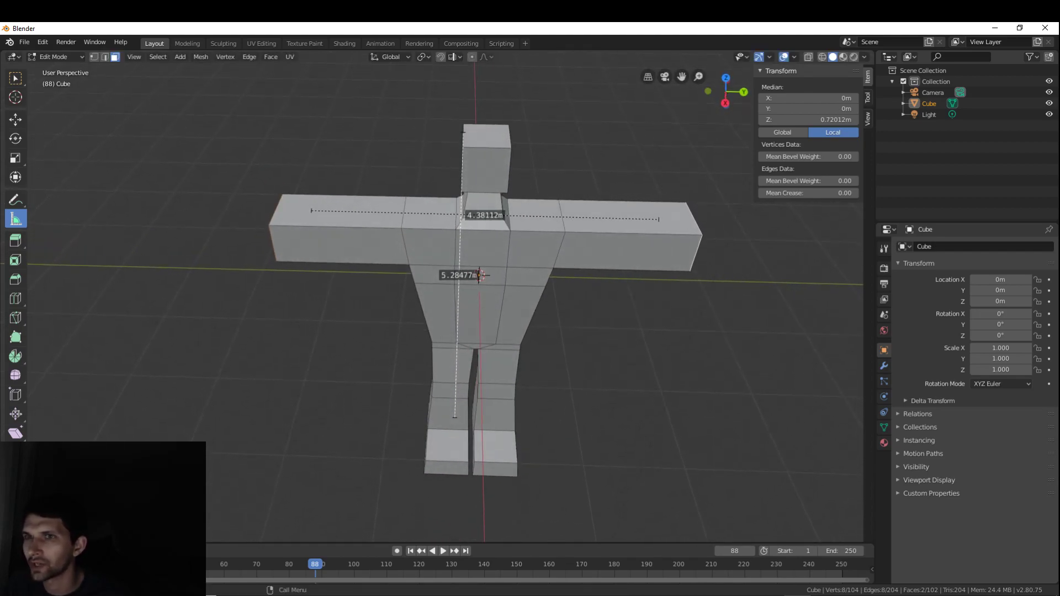
pyautogui.moveTo(484, 216); pyautogui.dragTo(483, 215)
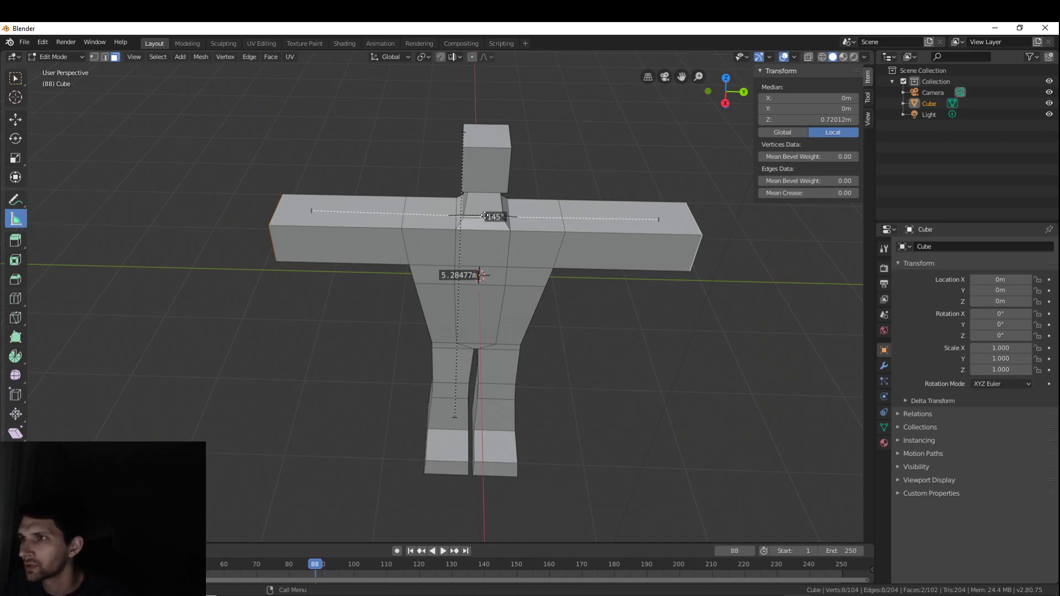
pyautogui.hotkey('ctrl', 'z')
pyautogui.hotkey('ctrl', 'z')
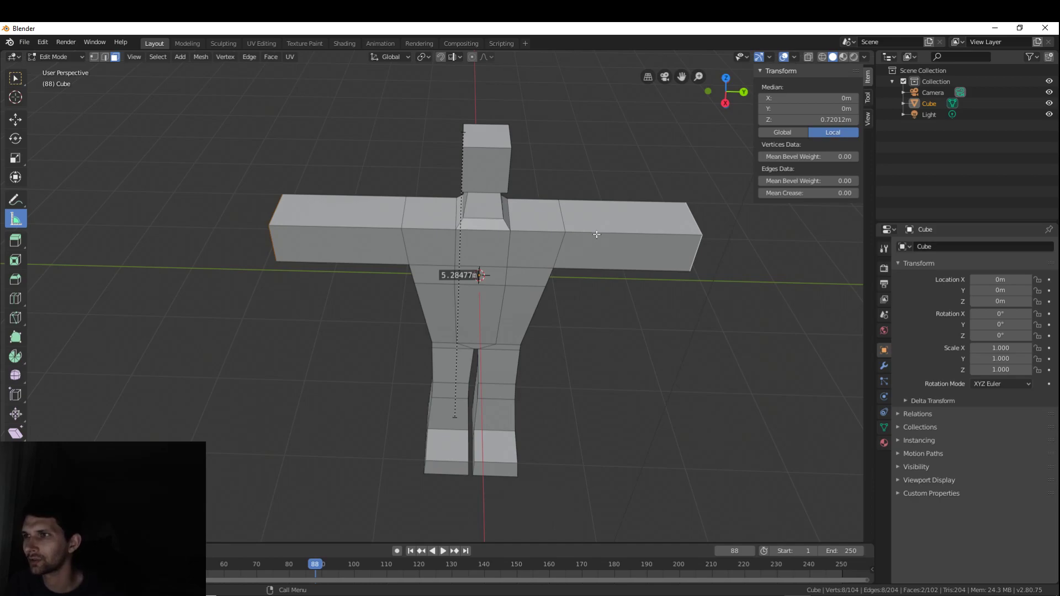
# - Measure the span of the lengthened arms from the top view
pyautogui.press('KP_7')
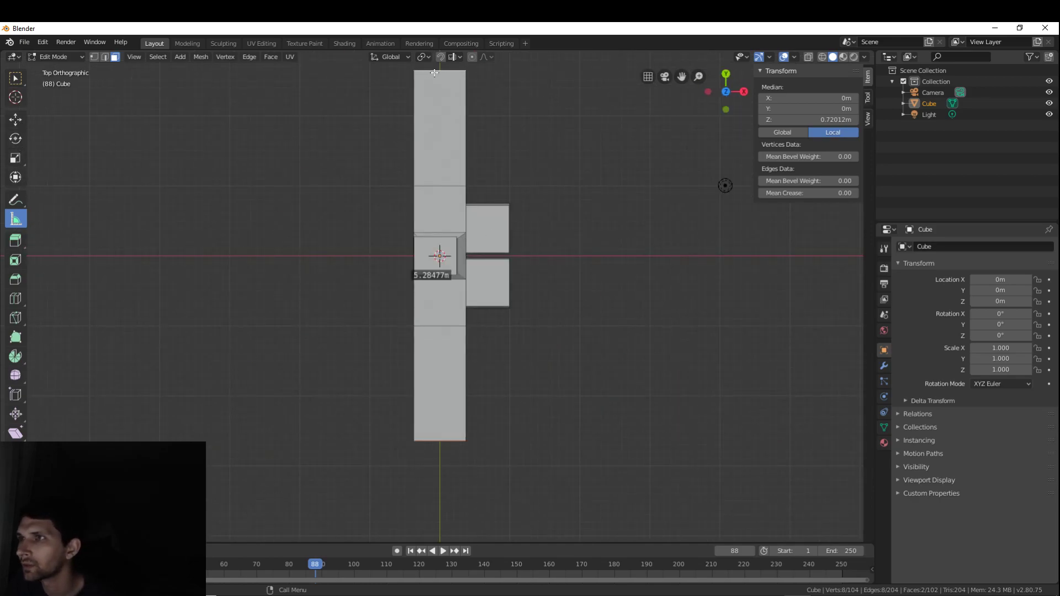
pyautogui.moveTo(436, 70); pyautogui.dragTo(435, 440)
pyautogui.moveTo(436, 440); pyautogui.dragTo(499, 205, button='middle')
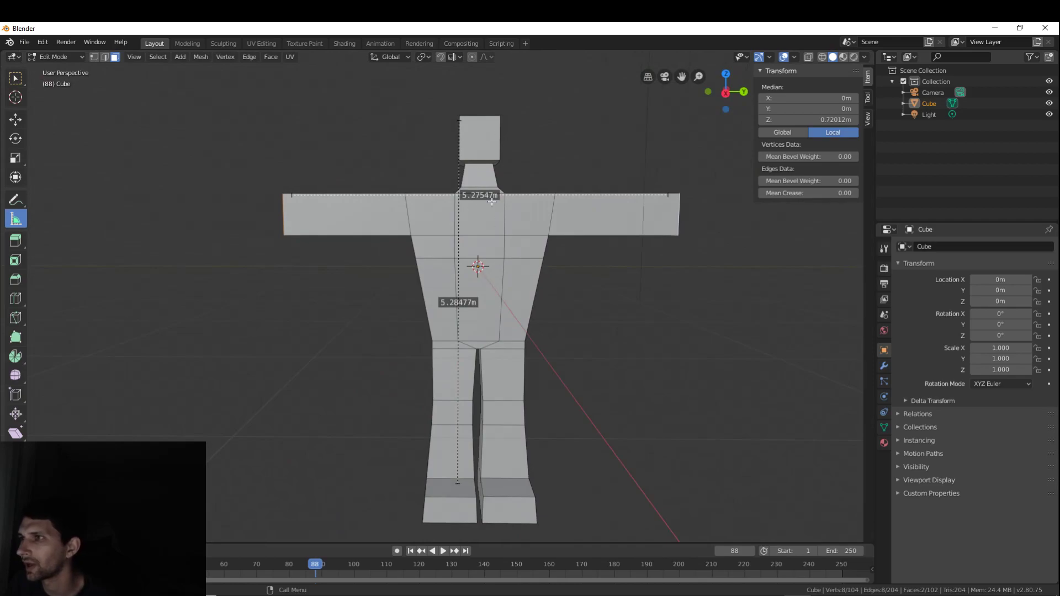
pyautogui.moveTo(344, 260); pyautogui.dragTo(377, 270, button='middle')
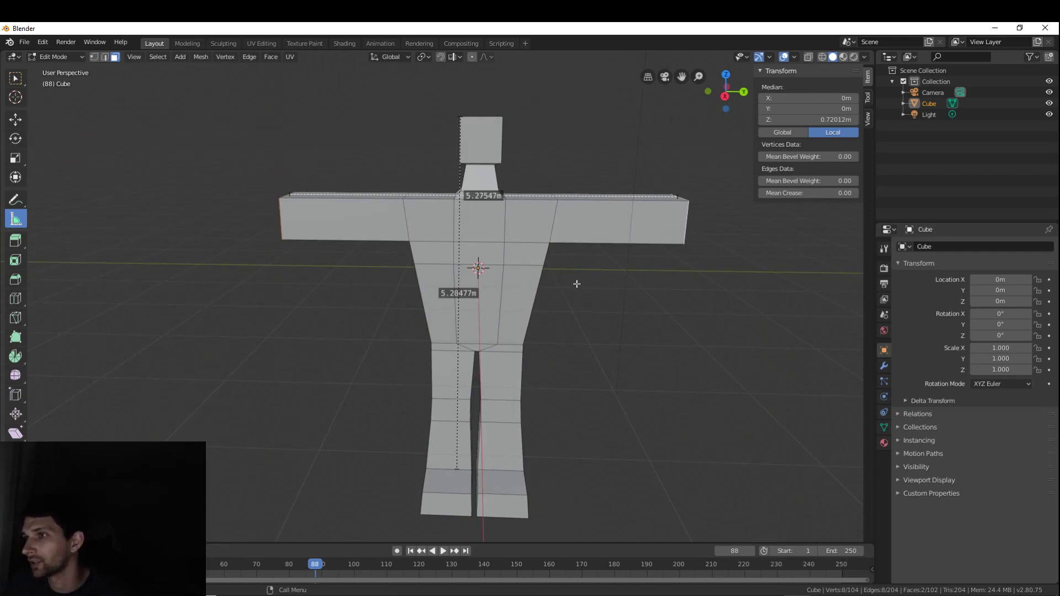
# - Narrow the upper torso by scaling the two side faces beneath the arms inward along Y
pyautogui.moveTo(577, 275); pyautogui.dragTo(599, 285, button='middle')
pyautogui.click(526, 235)
pyautogui.press('s')
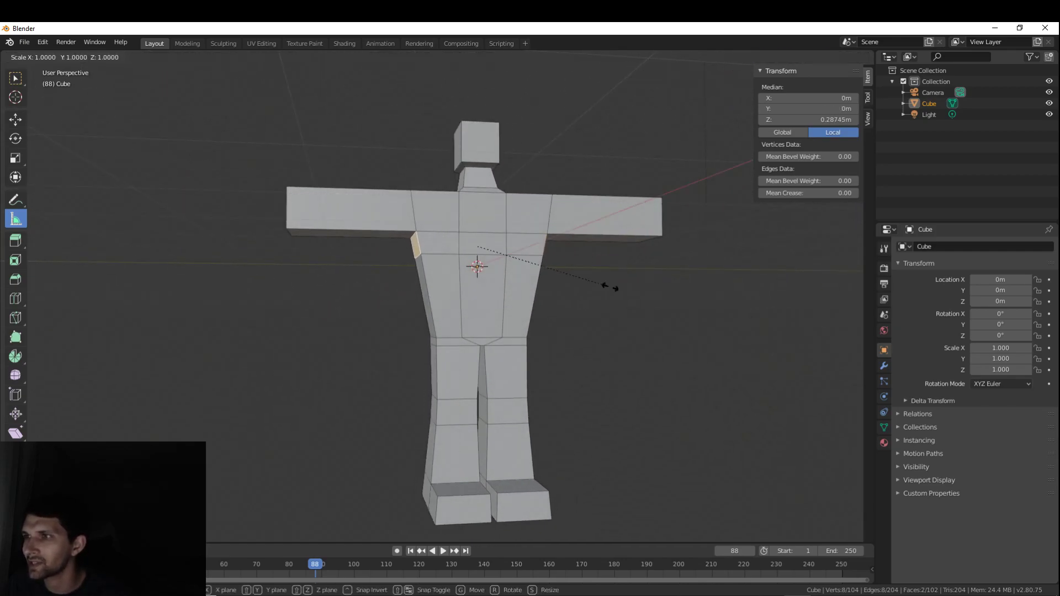
pyautogui.press('y')
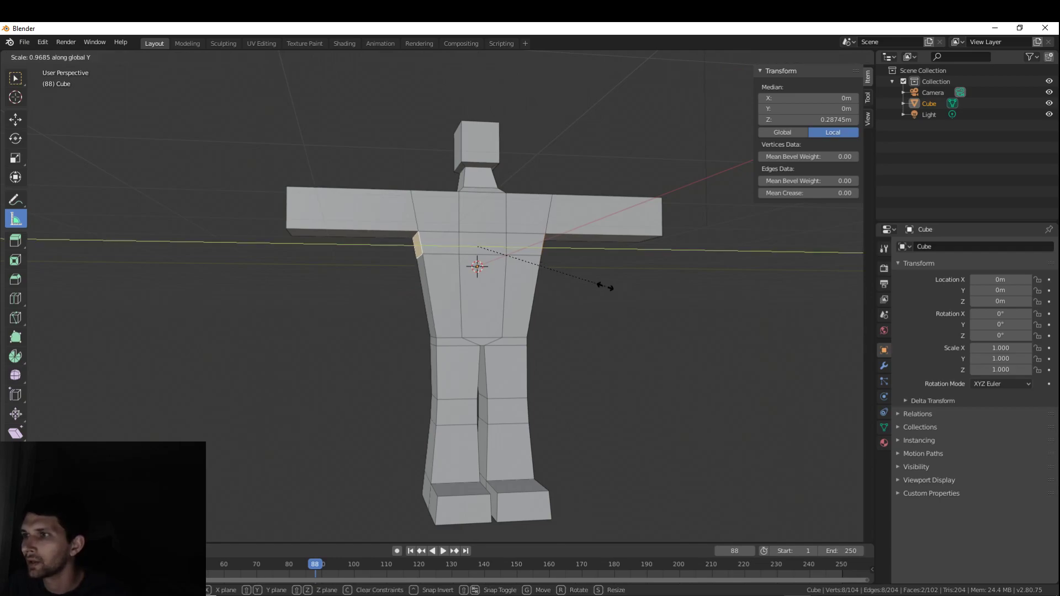
pyautogui.click(599, 287)
# - Raise the two side faces beneath the arms by about 0.1 m along Z
pyautogui.press('g')
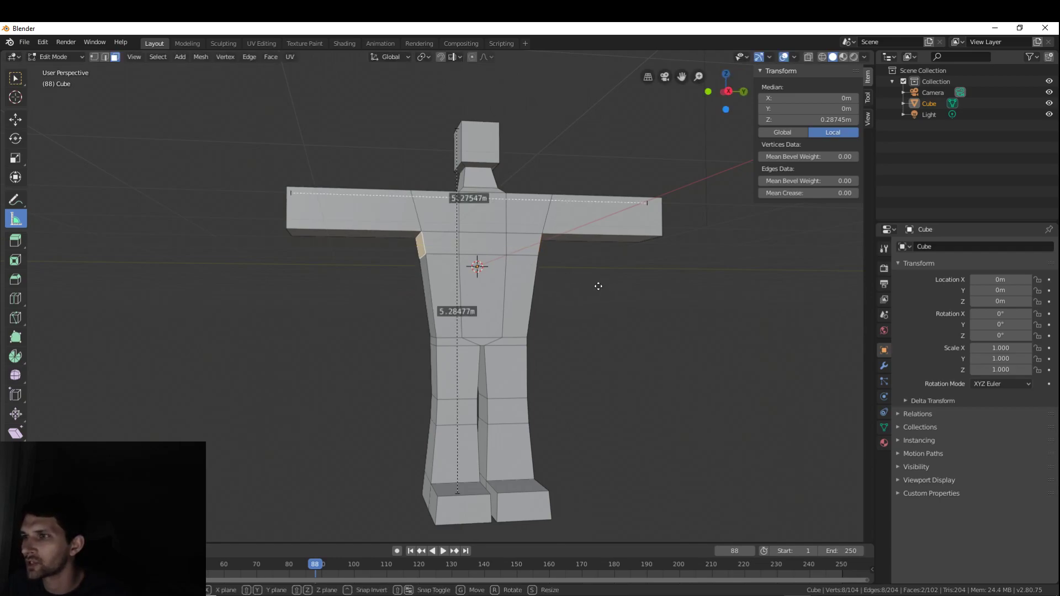
pyautogui.press('z')
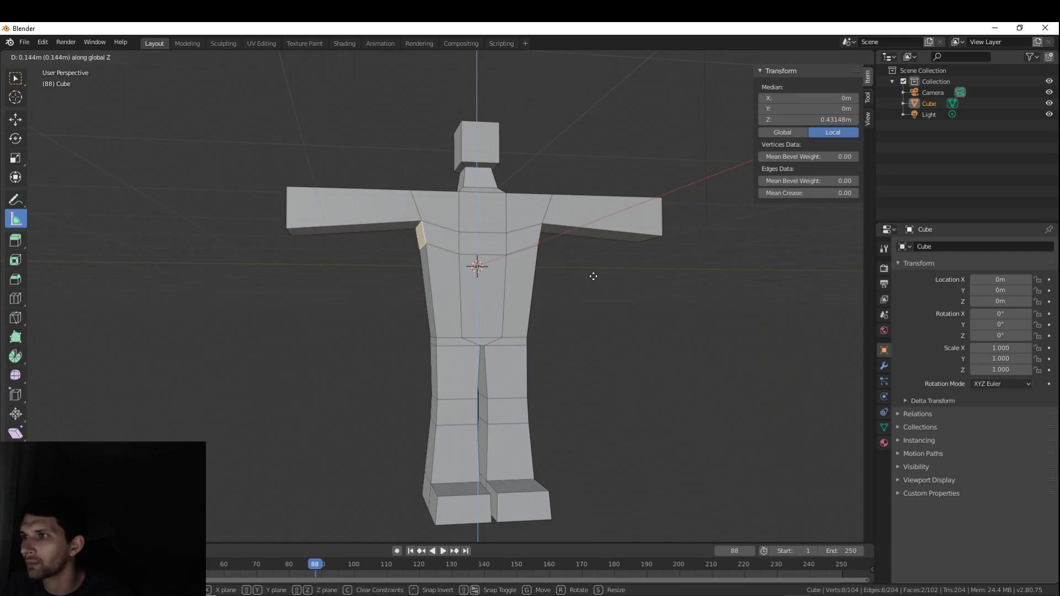
pyautogui.click(594, 277)
pyautogui.moveTo(594, 279); pyautogui.dragTo(690, 313, button='middle')
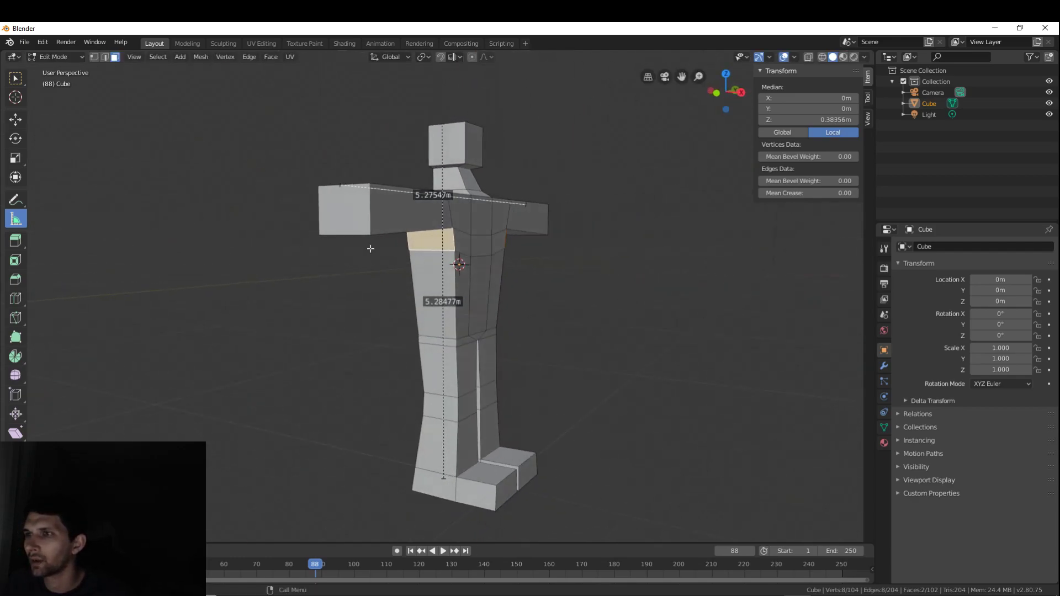
# - In edge select mode, select the lower end edge of each hand
pyautogui.moveTo(371, 249); pyautogui.dragTo(342, 221, button='middle')
pyautogui.click(105, 57)
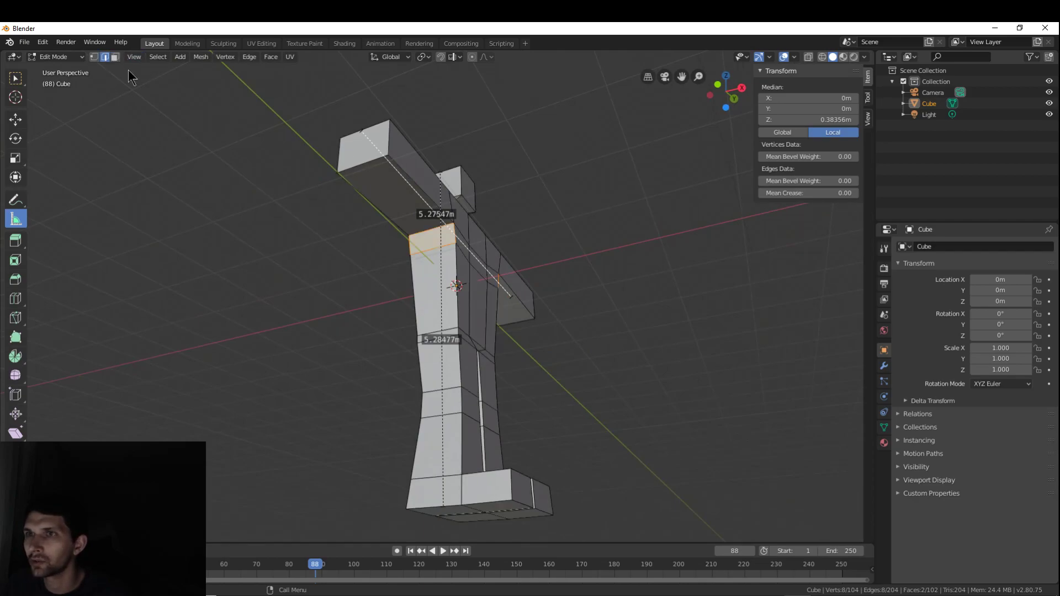
pyautogui.click(365, 171)
pyautogui.moveTo(670, 274); pyautogui.dragTo(491, 268, button='middle')
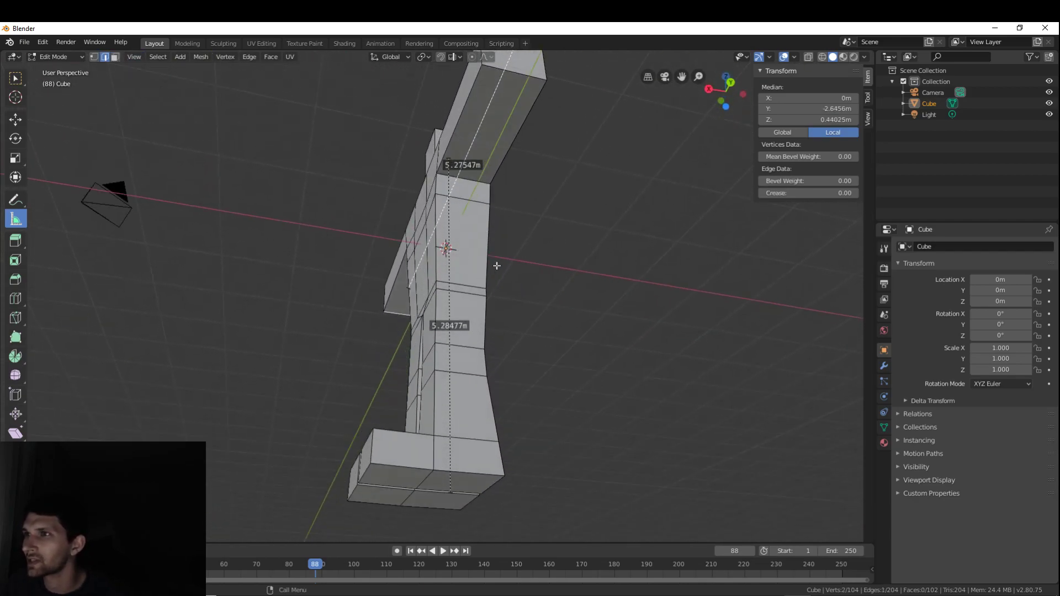
pyautogui.keyDown('shift'); pyautogui.click(522, 76); pyautogui.keyUp('shift')
pyautogui.moveTo(568, 122); pyautogui.dragTo(636, 204, button='middle')
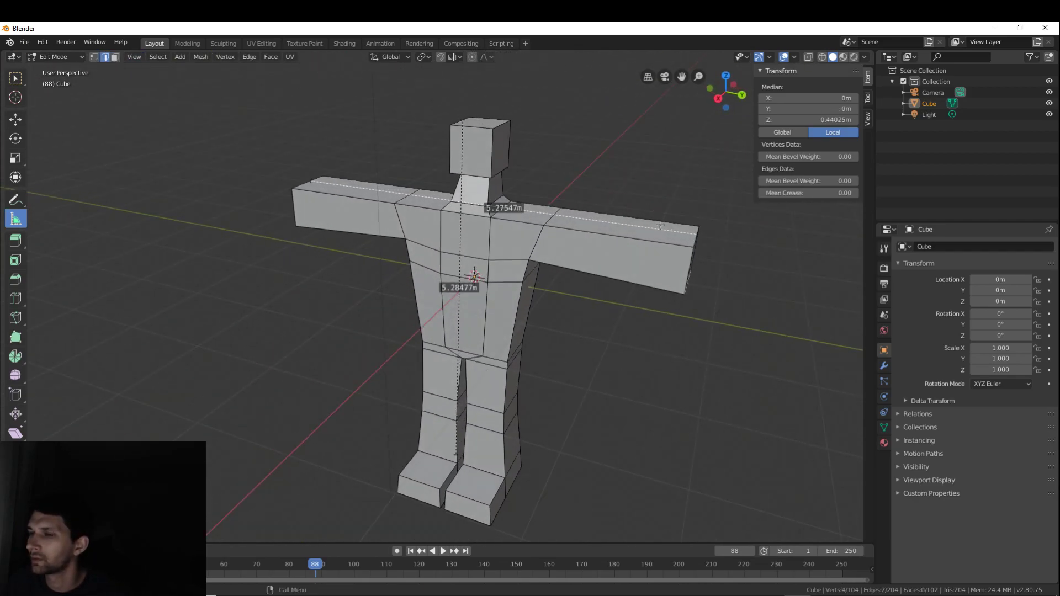
# - Display the model in wireframe and, with both lower hand edges selected, raise them about 0.11 m along Z to taper the arms
pyautogui.hotkey('alt', 'a')
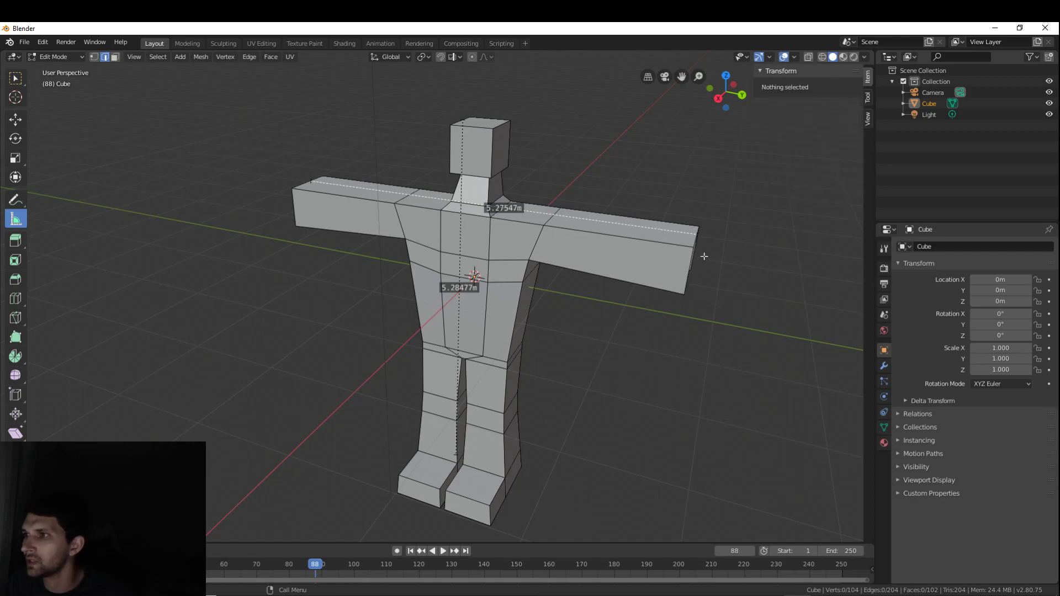
pyautogui.press('z')
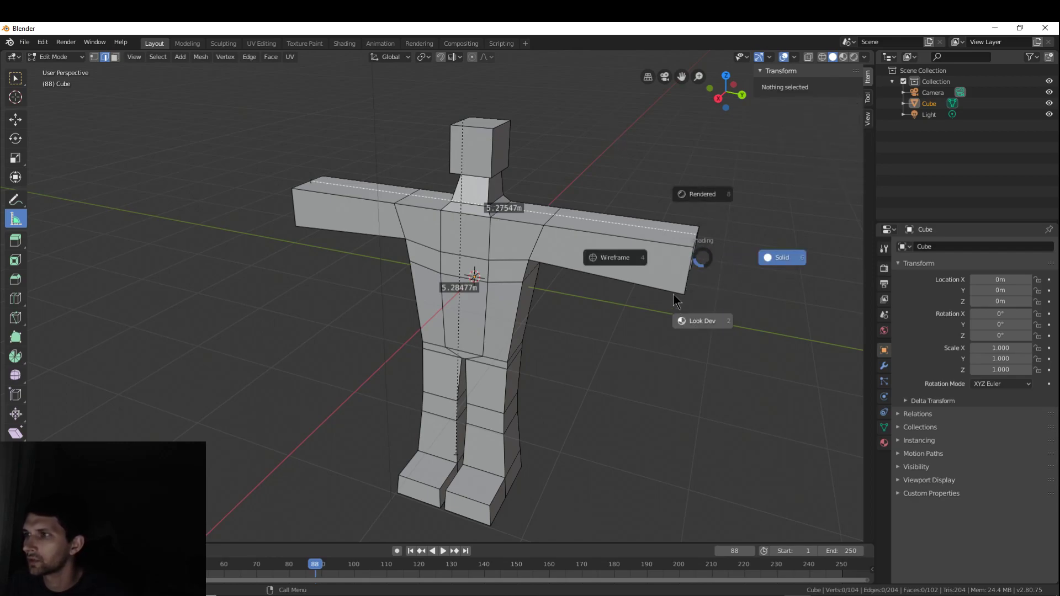
pyautogui.click(695, 307)
pyautogui.moveTo(696, 305); pyautogui.dragTo(656, 254, button='middle')
pyautogui.hotkey('ctrl', 'z')
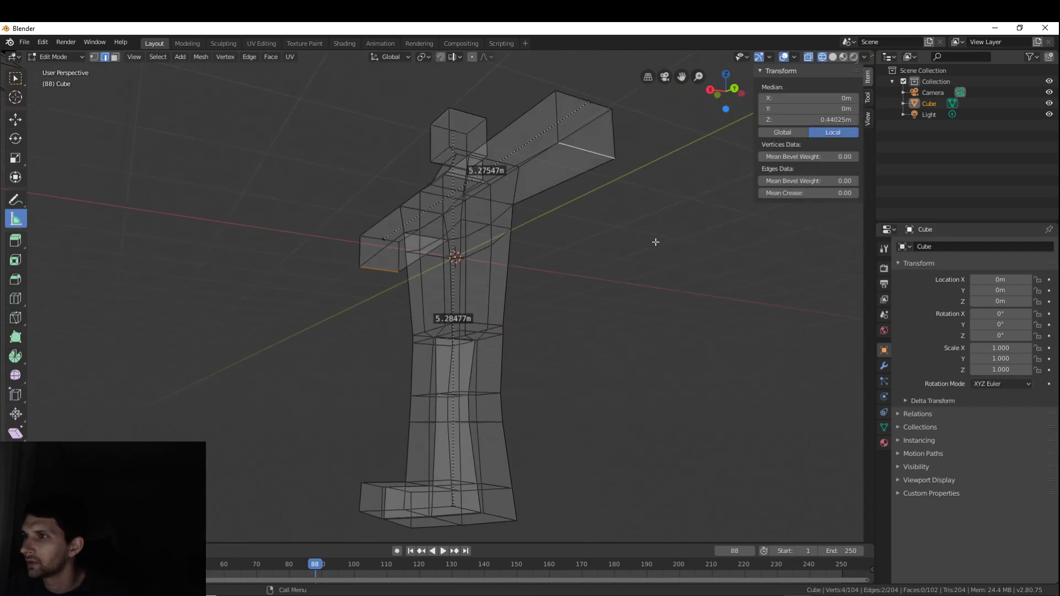
pyautogui.press('g')
pyautogui.press('z')
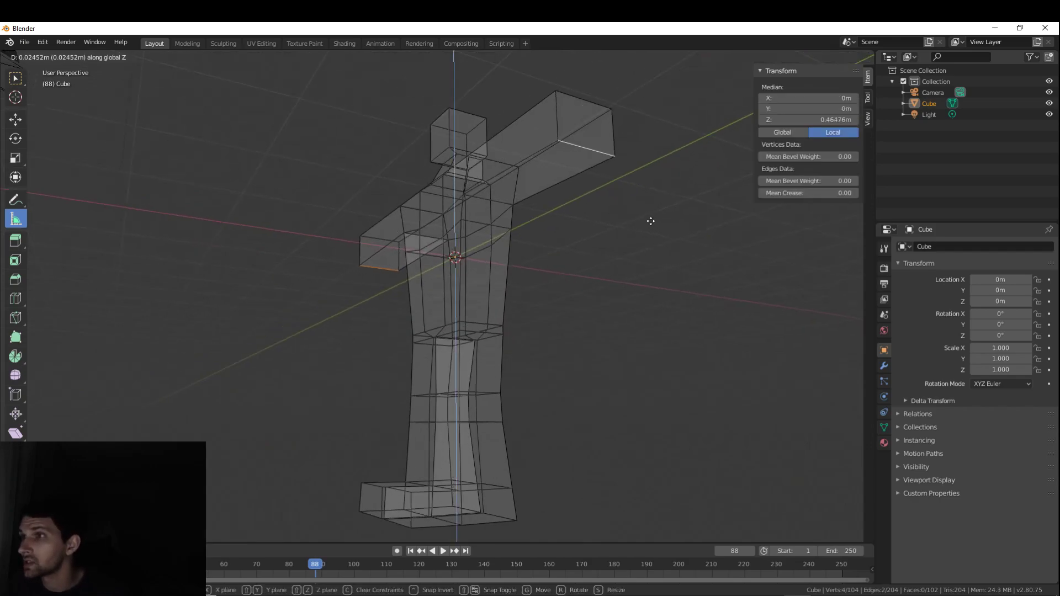
pyautogui.click(652, 215)
# - Inspect the tapered arms from the figure's front and return the viewport to solid shading
pyautogui.moveTo(491, 202); pyautogui.dragTo(571, 242, button='middle')
pyautogui.scroll(3, 571, 241)
pyautogui.scroll(-5, 568, 237)
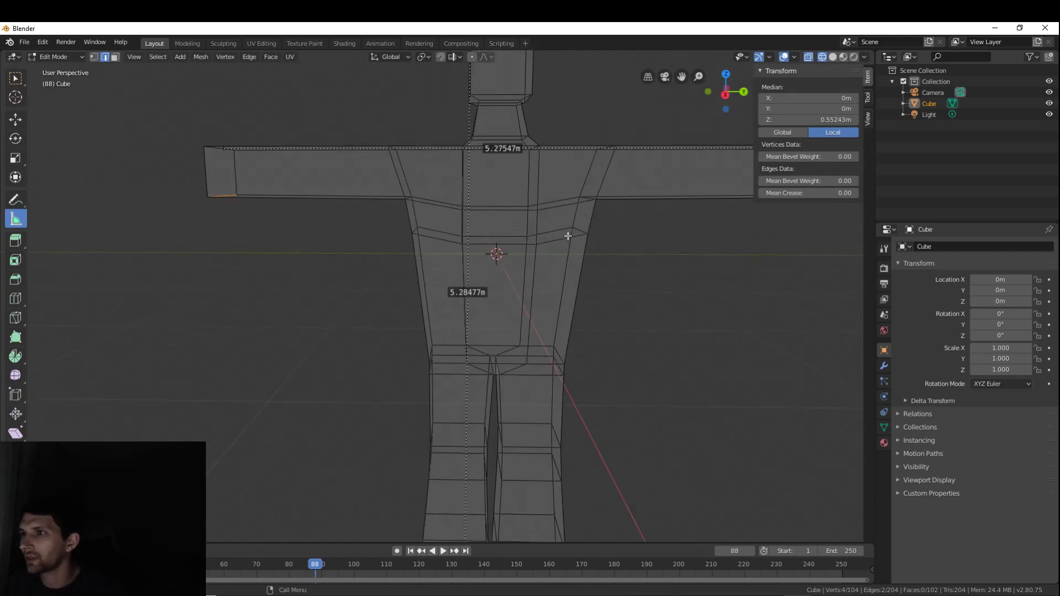
pyautogui.press('z')
pyautogui.click(641, 279)
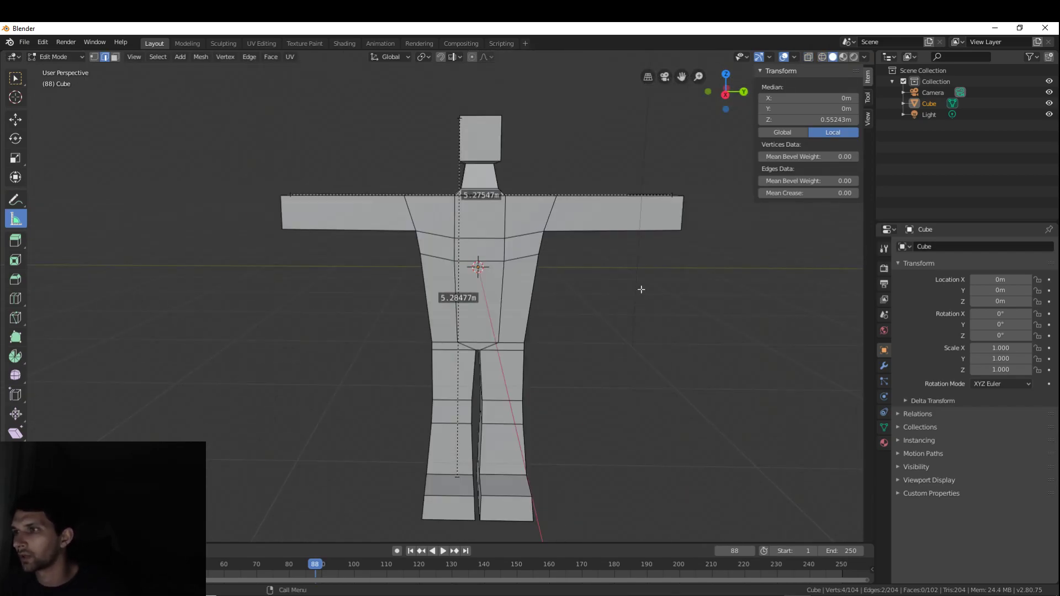
# - Add a centred loop cut around each arm between shoulder and hand, at about 1.78 m along Y on either side
pyautogui.moveTo(541, 273)
pyautogui.mouseDown(button='middle')
pyautogui.moveTo(574, 272)
pyautogui.moveTo(549, 277)
pyautogui.mouseUp(button='middle')
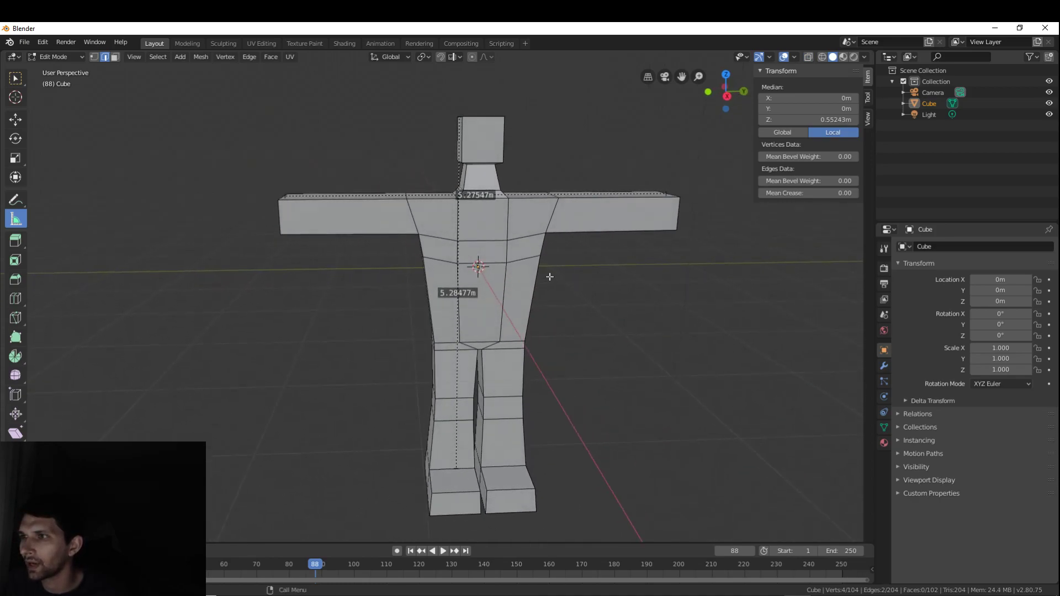
pyautogui.hotkey('ctrl', 'r')
pyautogui.click(342, 213)
pyautogui.click(347, 214)
pyautogui.hotkey('ctrl', 'r')
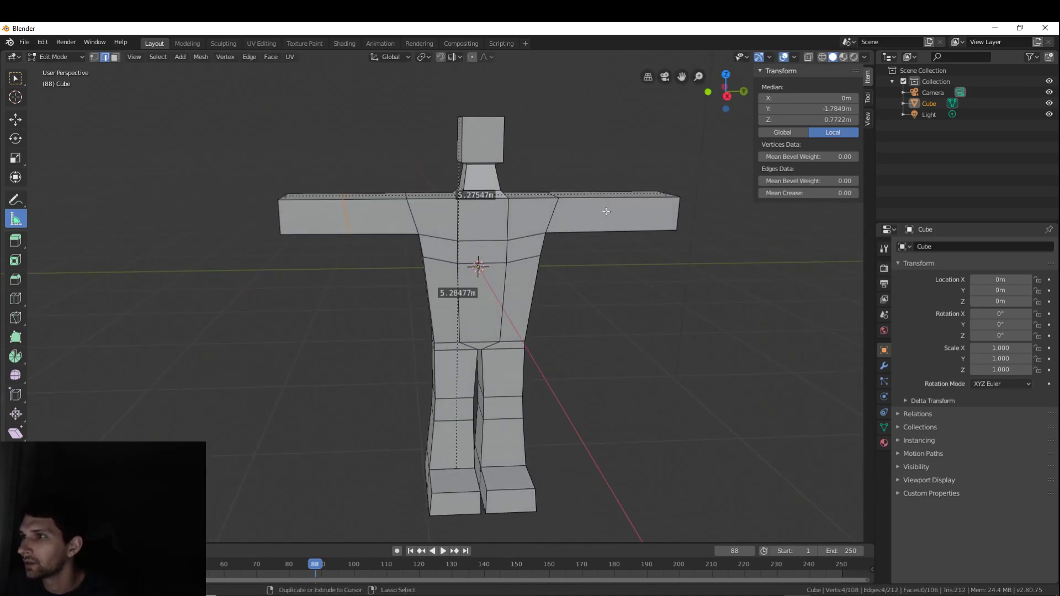
pyautogui.click(604, 213)
pyautogui.click(606, 211)
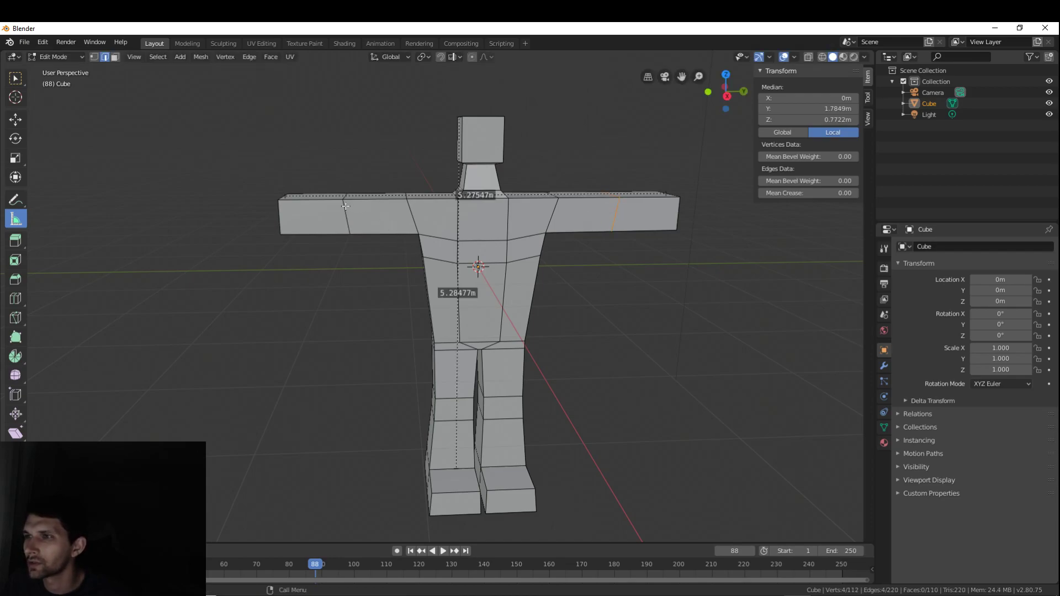
pyautogui.moveTo(392, 199); pyautogui.dragTo(405, 233, button='middle')
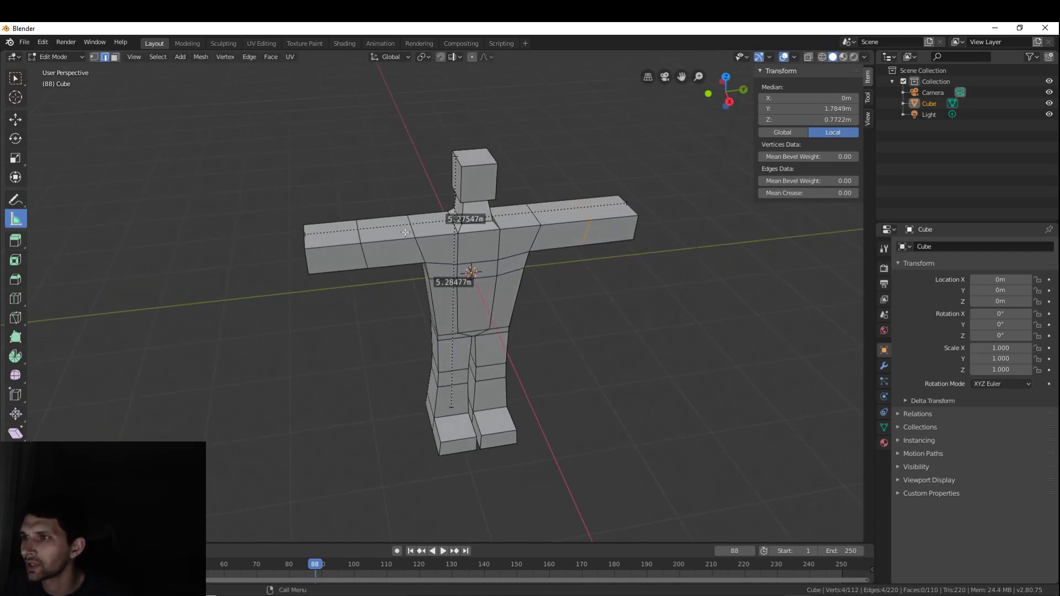
# - Undo the loop cuts added around both arms
pyautogui.moveTo(594, 227); pyautogui.dragTo(626, 203, button='middle')
pyautogui.hotkey('ctrl', 'z')
pyautogui.moveTo(493, 227)
pyautogui.mouseDown(button='middle')
pyautogui.moveTo(502, 245)
pyautogui.moveTo(474, 225)
pyautogui.mouseUp(button='middle')
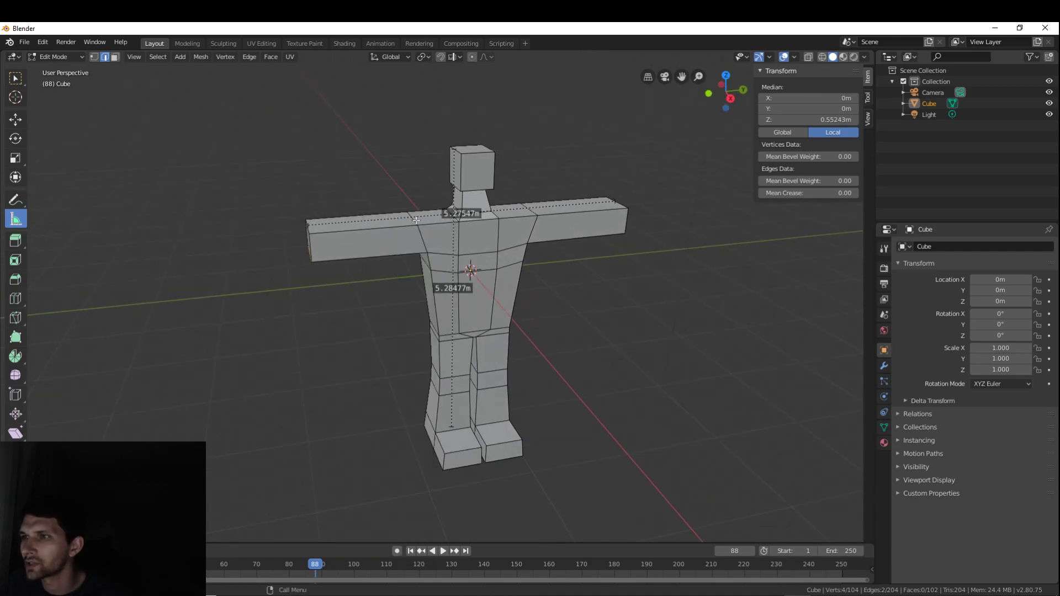
pyautogui.moveTo(416, 220); pyautogui.dragTo(411, 221)
pyautogui.click(97, 59)
pyautogui.click(104, 58)
pyautogui.click(25, 221)
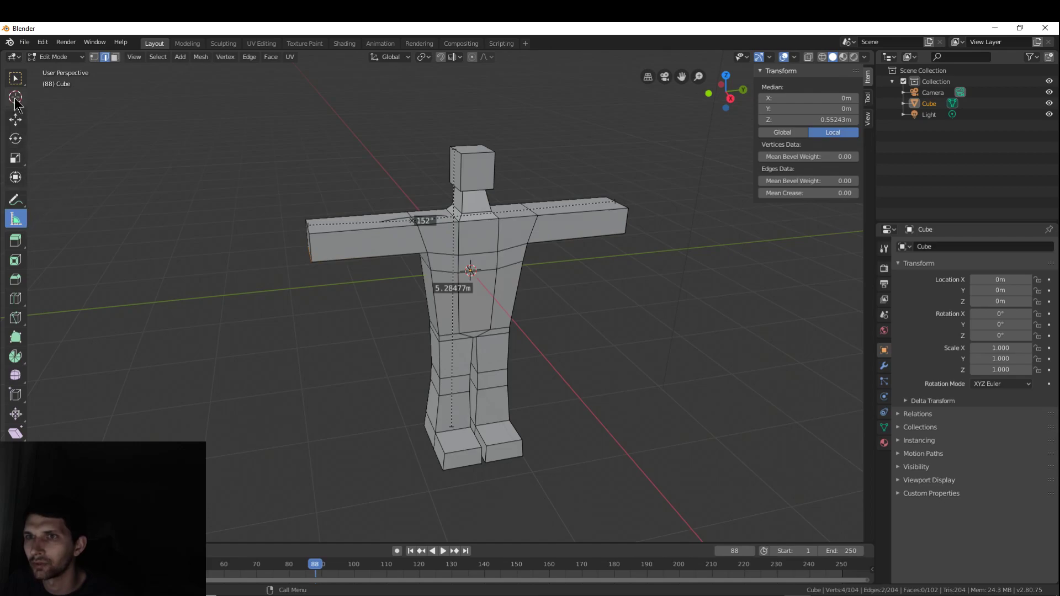
# - Select the upper shoulder edge on each side of the torso and scale the pair inward to about 0.84 along Y
pyautogui.click(15, 78)
pyautogui.click(411, 216)
pyautogui.moveTo(632, 253); pyautogui.dragTo(546, 230, button='middle')
pyautogui.keyDown('shift'); pyautogui.click(537, 227); pyautogui.keyUp('shift')
pyautogui.moveTo(573, 264); pyautogui.dragTo(596, 257, button='middle')
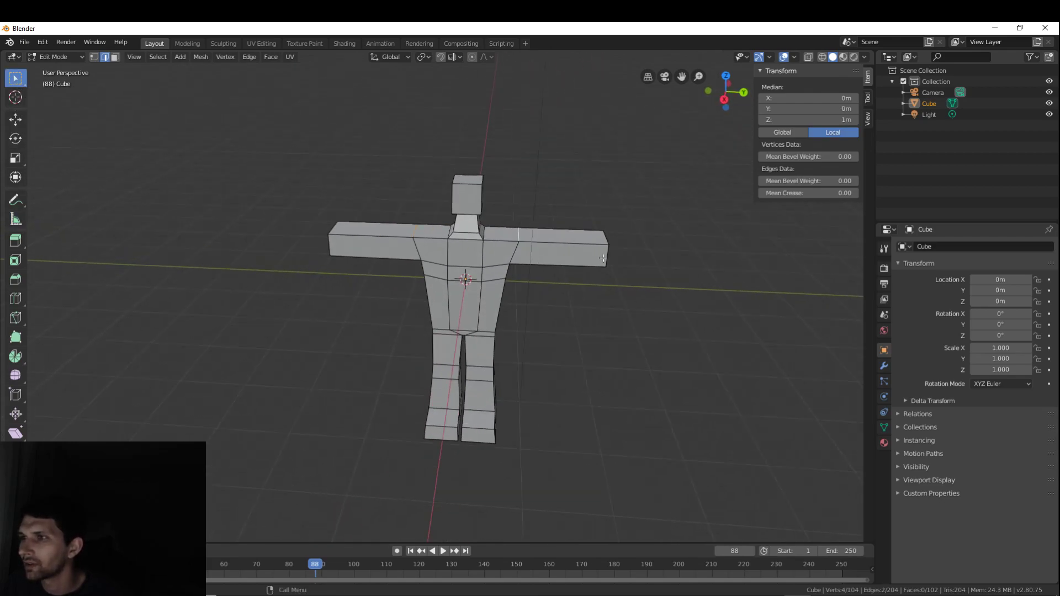
pyautogui.press('s')
pyautogui.press('y')
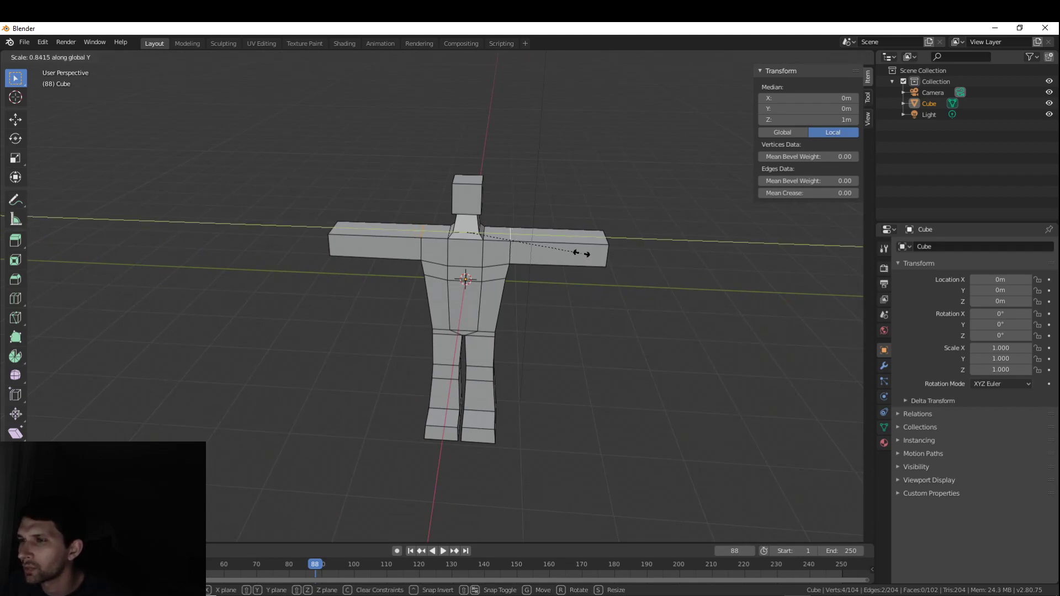
pyautogui.click(582, 254)
# - Add a centred loop cut around the negative-Y arm and a second one just beyond it toward the hand
pyautogui.scroll(5, 530, 259)
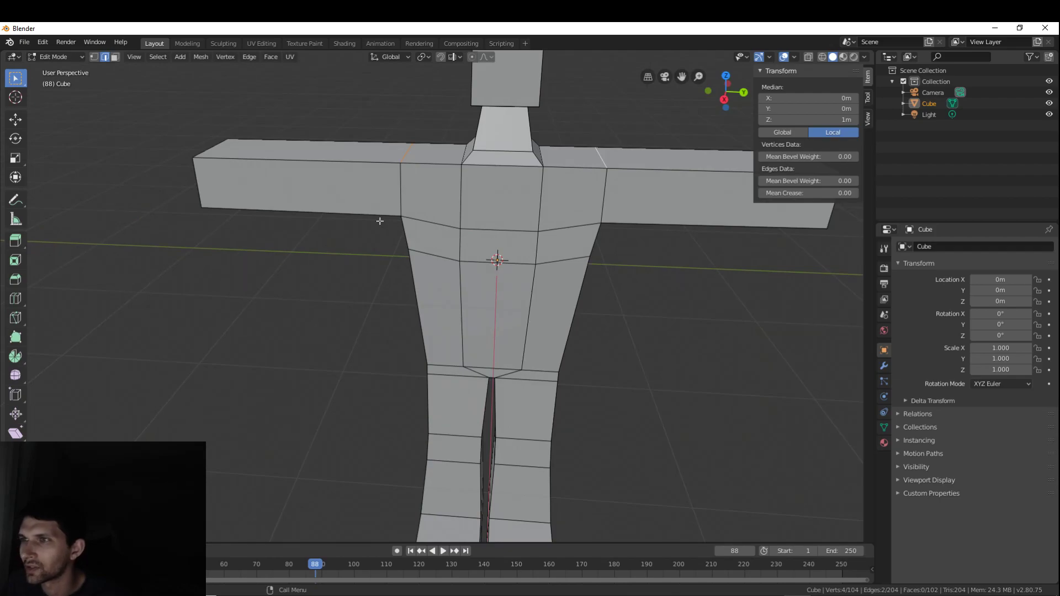
pyautogui.hotkey('ctrl', 'r')
pyautogui.click(322, 181)
pyautogui.rightClick(322, 182)
pyautogui.hotkey('ctrl', 'r')
pyautogui.click(324, 180)
pyautogui.click(298, 180)
# - Add a centred loop cut around the positive-Y arm and a second one toward the hand at about 1.91 m along Y
pyautogui.hotkey('ctrl', 'r')
pyautogui.click(673, 189)
pyautogui.rightClick(669, 189)
pyautogui.hotkey('ctrl', 'r')
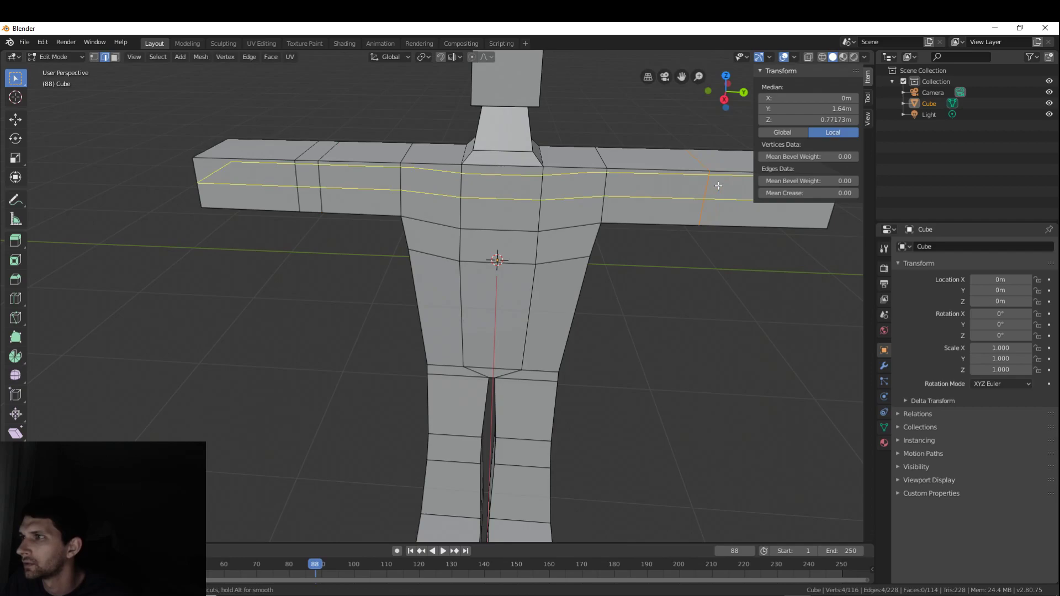
pyautogui.click(730, 164)
pyautogui.click(694, 172)
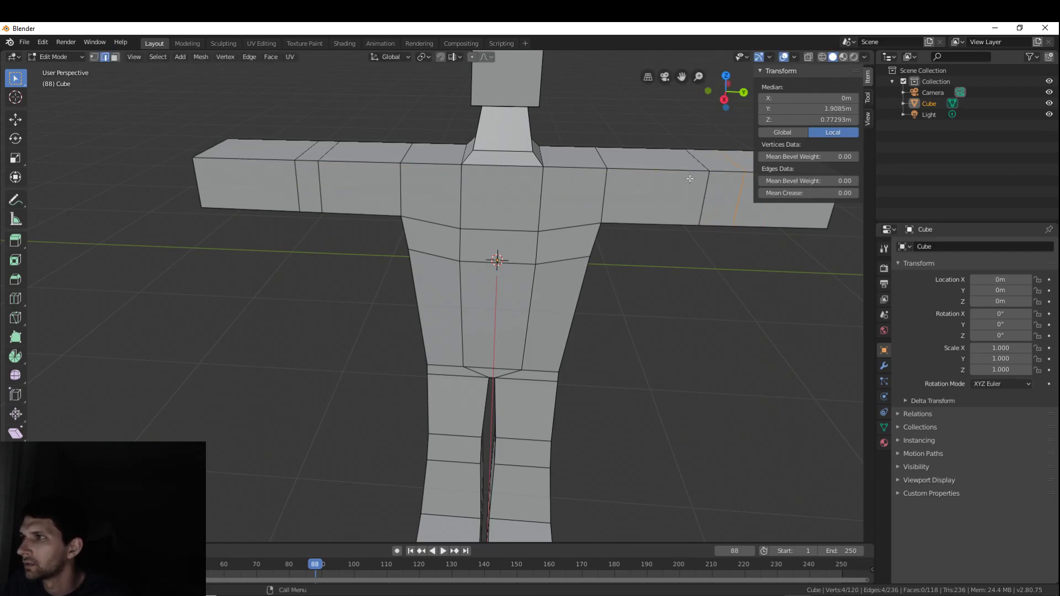
# - Move the outer loop on the positive-Y arm about 0.08 m inward along Y to narrow the elbow band
pyautogui.scroll(-4, 666, 238)
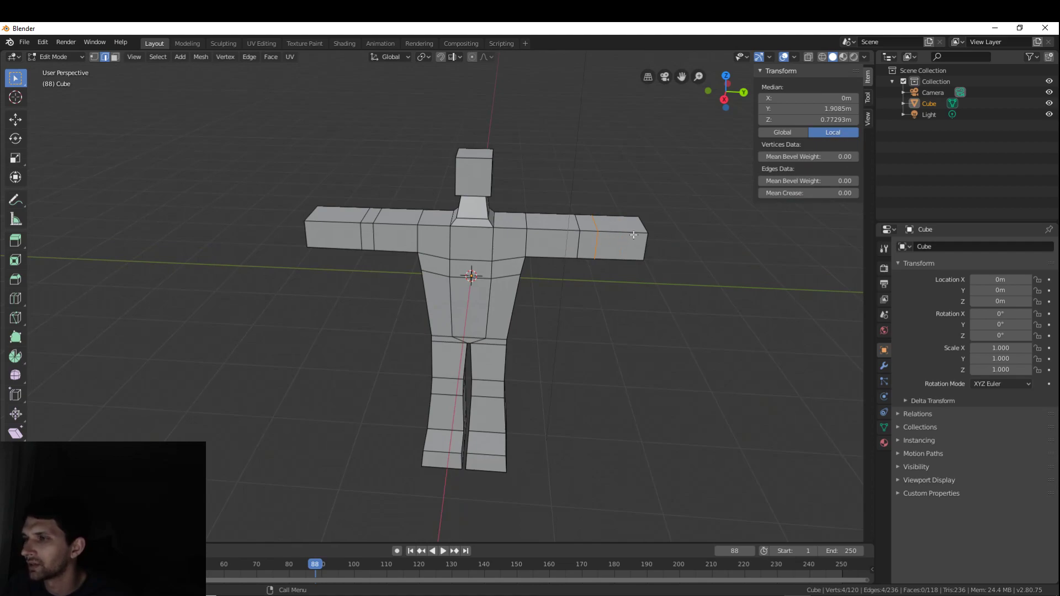
pyautogui.press('g')
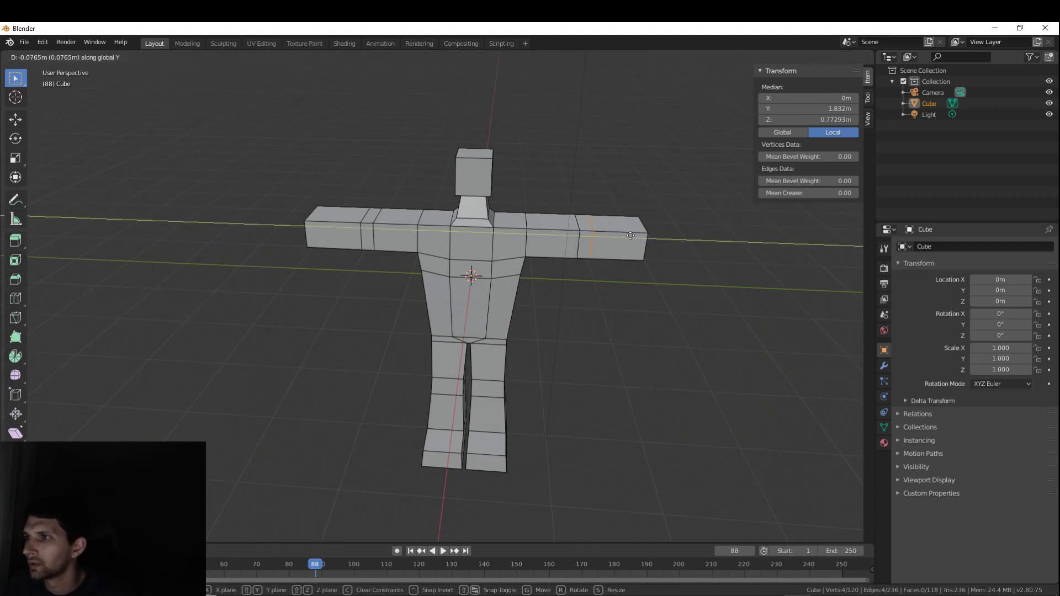
pyautogui.click(631, 237)
pyautogui.scroll(2, 479, 244)
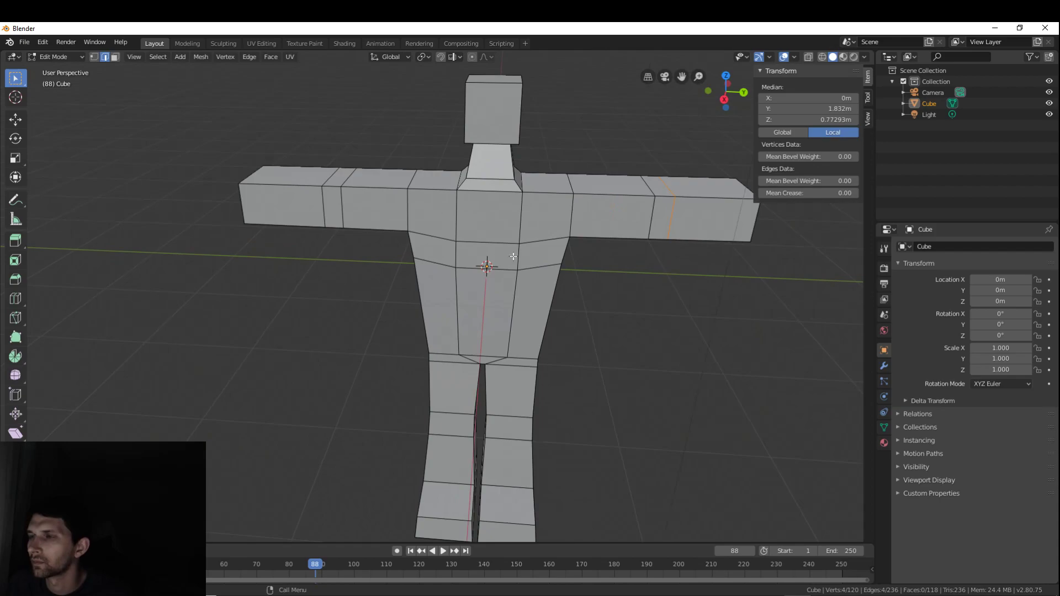
pyautogui.scroll(-1, 595, 268)
# - In face select mode, scale the positive-Y arm's elbow face ring to about 0.93 and shift it along X toward the figure's back
pyautogui.moveTo(594, 267); pyautogui.dragTo(310, 183, button='middle')
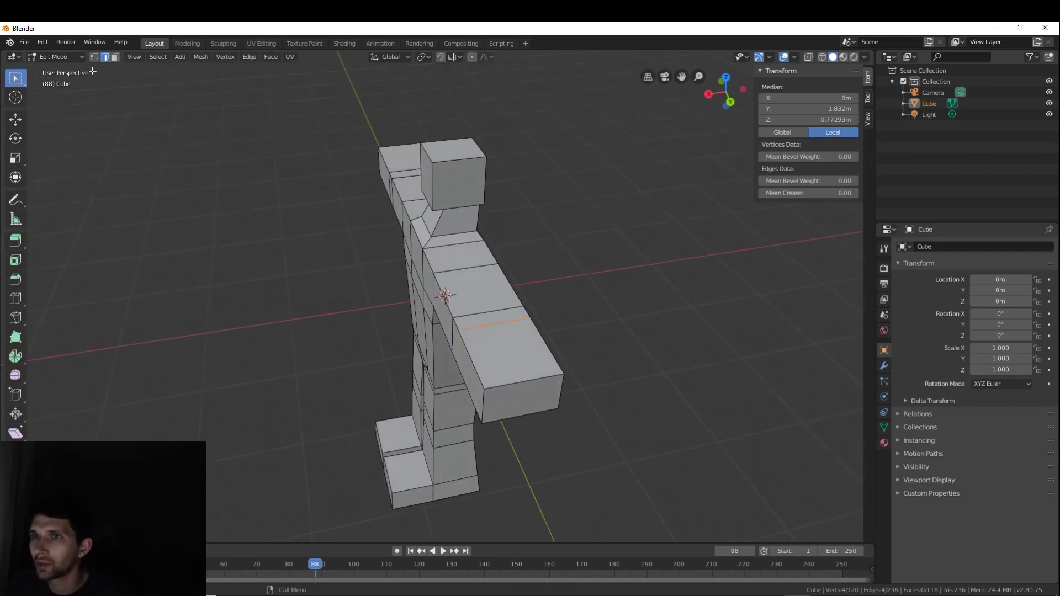
pyautogui.click(115, 57)
pyautogui.click(489, 317)
pyautogui.moveTo(489, 317); pyautogui.dragTo(613, 261, button='middle')
pyautogui.keyDown('ctrl'); pyautogui.click(403, 166); pyautogui.keyUp('ctrl')
pyautogui.moveTo(419, 178); pyautogui.dragTo(524, 280, button='middle')
pyautogui.keyDown('shift'); pyautogui.click(597, 205); pyautogui.keyUp('shift')
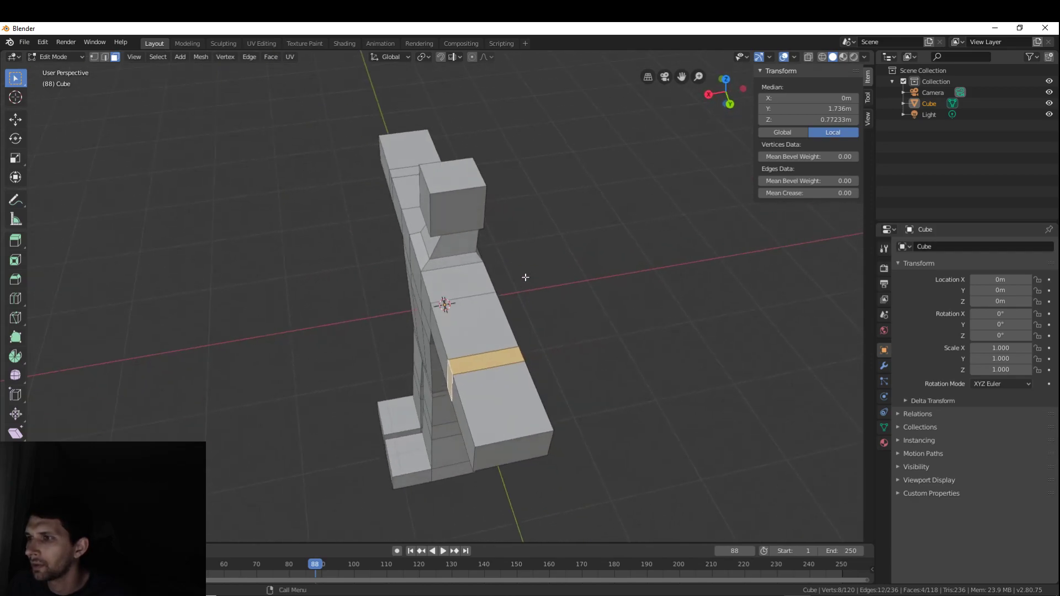
pyautogui.moveTo(519, 345); pyautogui.dragTo(587, 310, button='middle')
pyautogui.press('s')
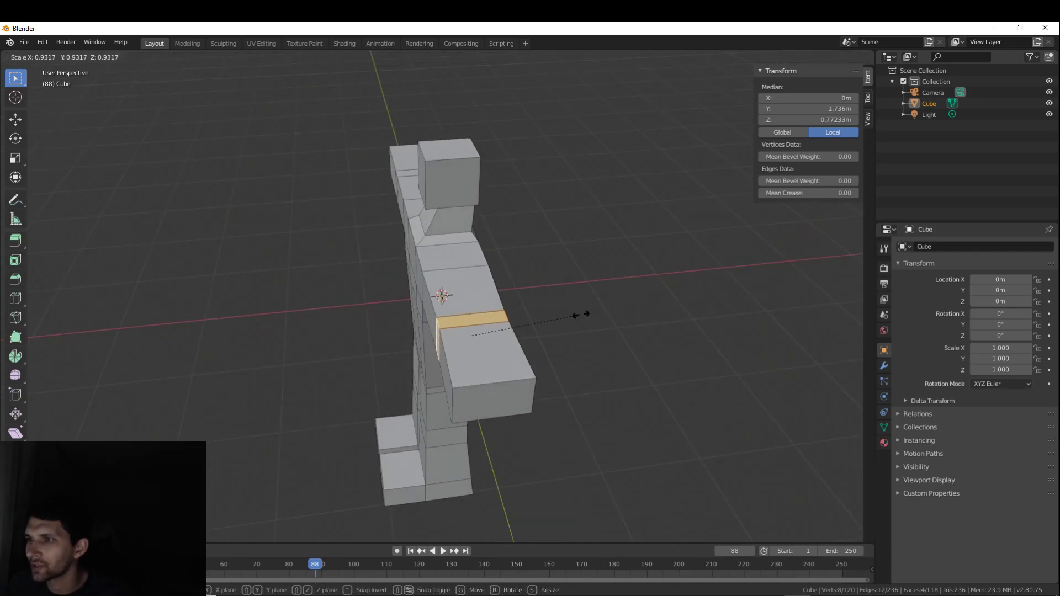
pyautogui.click(578, 315)
pyautogui.press('g')
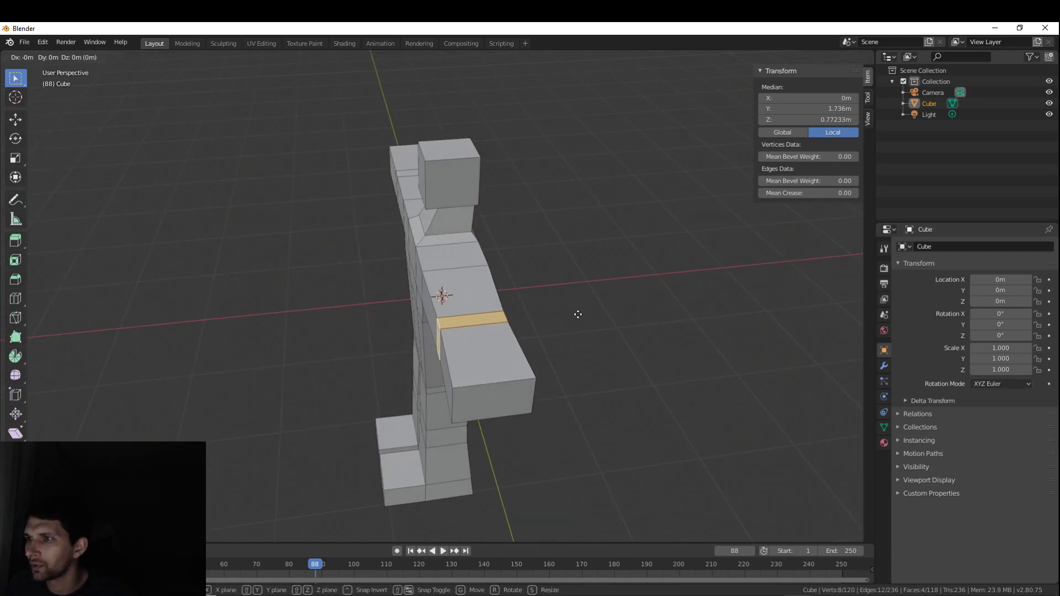
pyautogui.press('x')
pyautogui.click(579, 314)
# - Shrink the negative-Y arm's elbow face ring and shift it about 0.04 m along X toward the figure's back
pyautogui.moveTo(580, 314); pyautogui.dragTo(673, 313, button='middle')
pyautogui.click(394, 263)
pyautogui.moveTo(487, 304); pyautogui.dragTo(453, 221, button='middle')
pyautogui.keyDown('ctrl'); pyautogui.click(372, 175); pyautogui.keyUp('ctrl')
pyautogui.moveTo(371, 175); pyautogui.dragTo(546, 265, button='middle')
pyautogui.keyDown('ctrl'); pyautogui.click(409, 208); pyautogui.keyUp('ctrl')
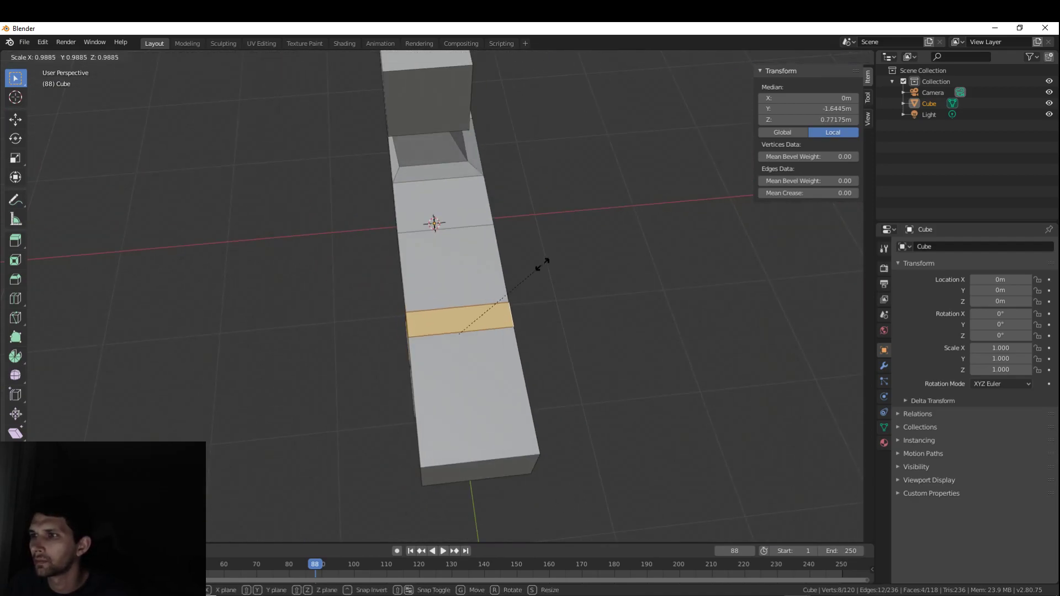
pyautogui.moveTo(589, 291); pyautogui.dragTo(562, 267, button='middle')
pyautogui.press('g')
pyautogui.press('x')
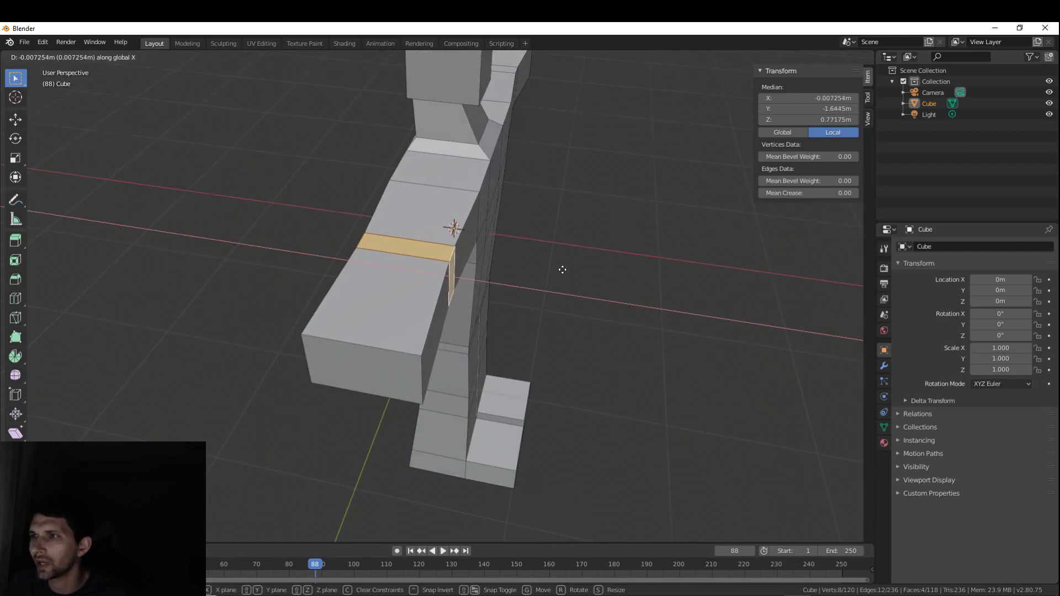
pyautogui.click(558, 270)
# - Inspect the reshaped elbows and the whole figure's proportions from above, the front and the sides
pyautogui.moveTo(577, 289); pyautogui.dragTo(354, 335, button='middle')
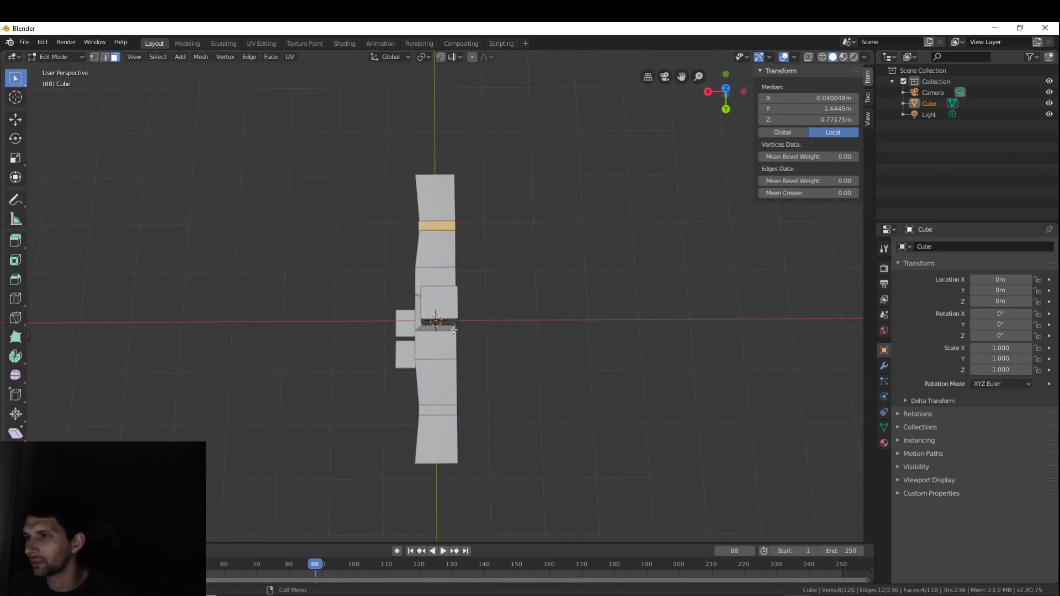
pyautogui.moveTo(417, 260); pyautogui.dragTo(560, 277, button='middle')
pyautogui.scroll(3, 572, 372)
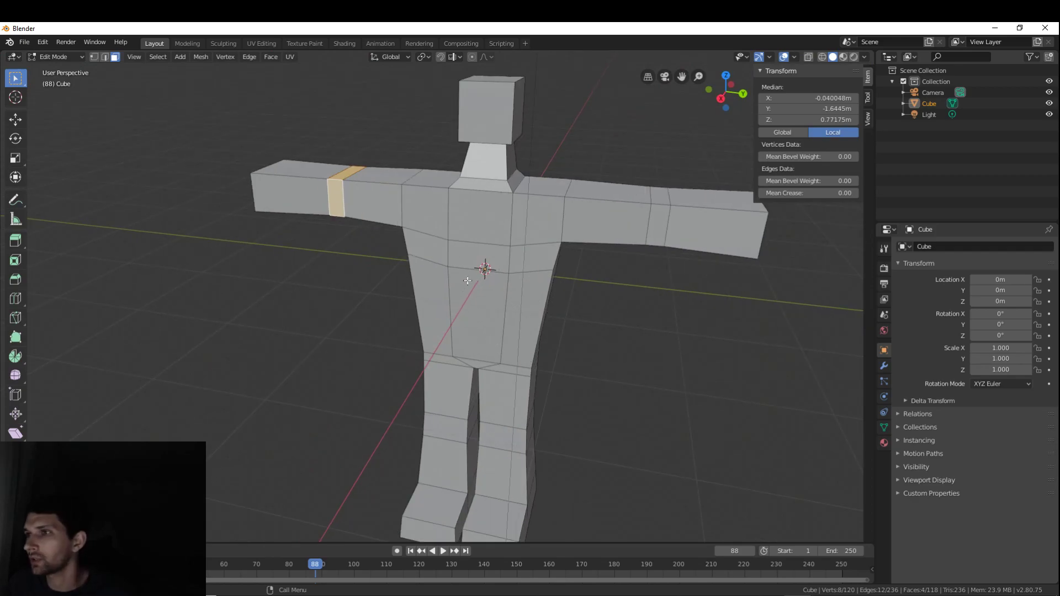
pyautogui.moveTo(560, 348); pyautogui.dragTo(523, 328, button='middle')
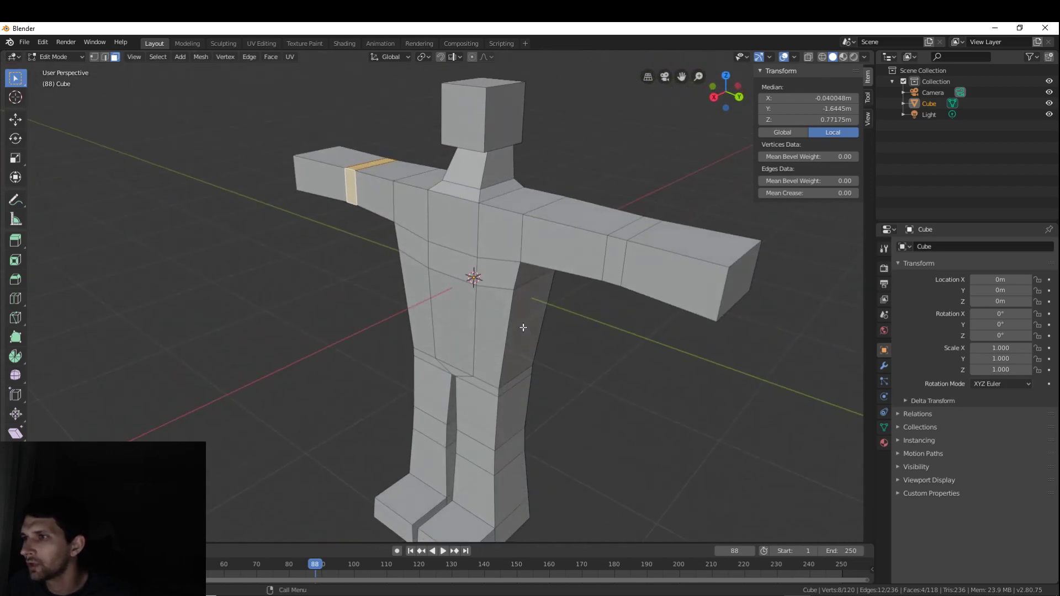
pyautogui.scroll(-3, 523, 328)
pyautogui.scroll(1, 512, 303)
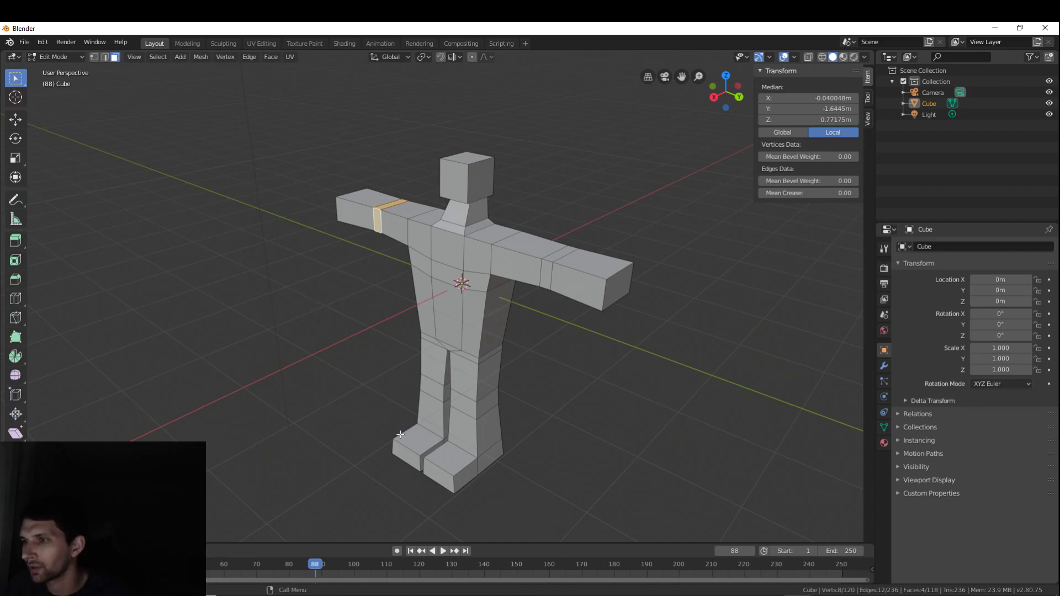
pyautogui.moveTo(576, 311); pyautogui.dragTo(548, 369, button='middle')
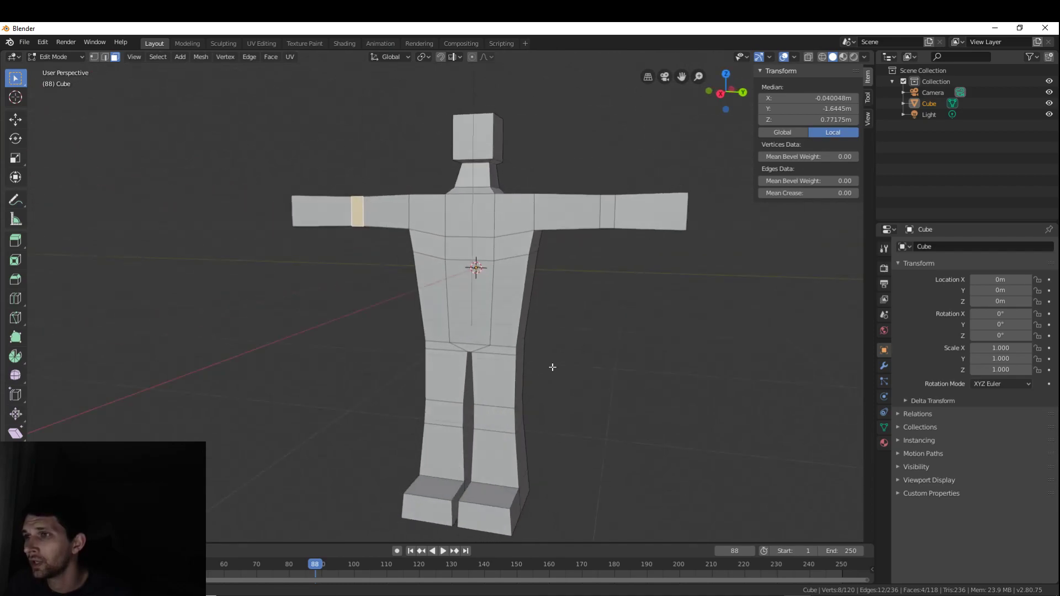
pyautogui.scroll(-3, 549, 370)
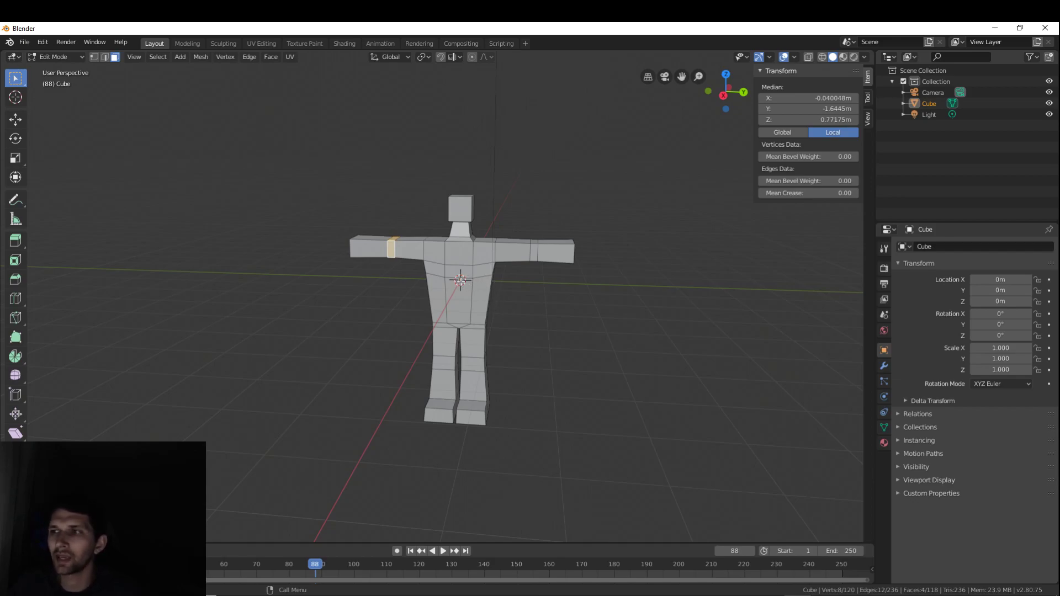
pyautogui.scroll(3, 485, 232)
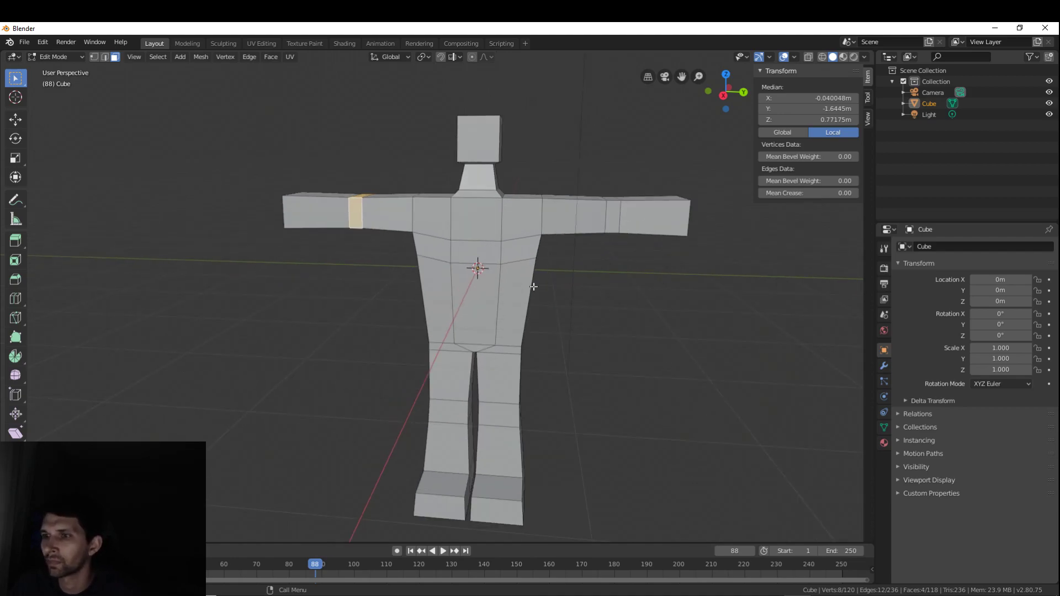
pyautogui.scroll(-1, 620, 309)
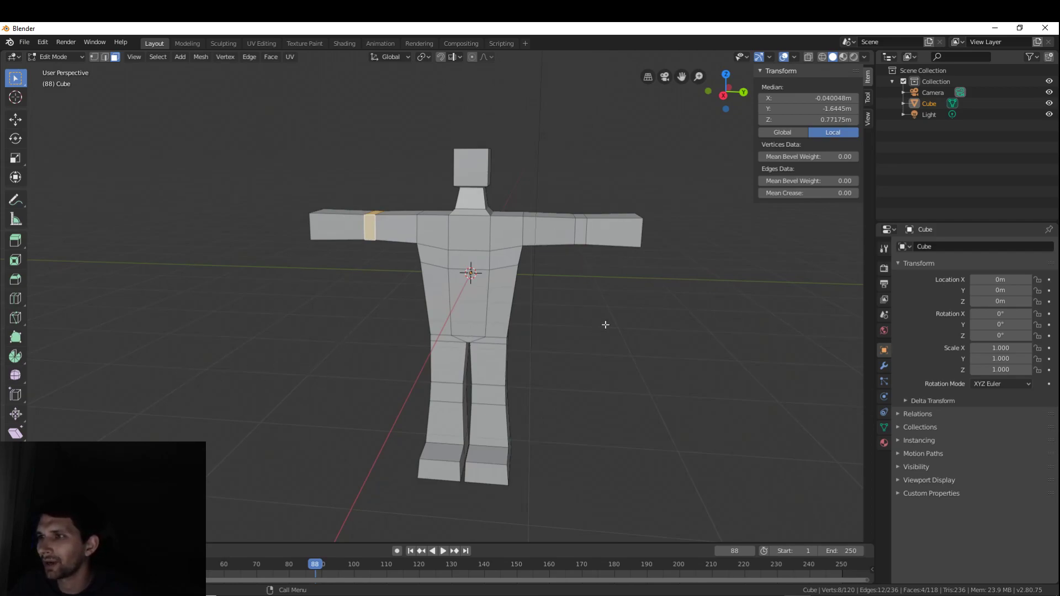
# - Display the figure in wireframe shading
pyautogui.press('z')
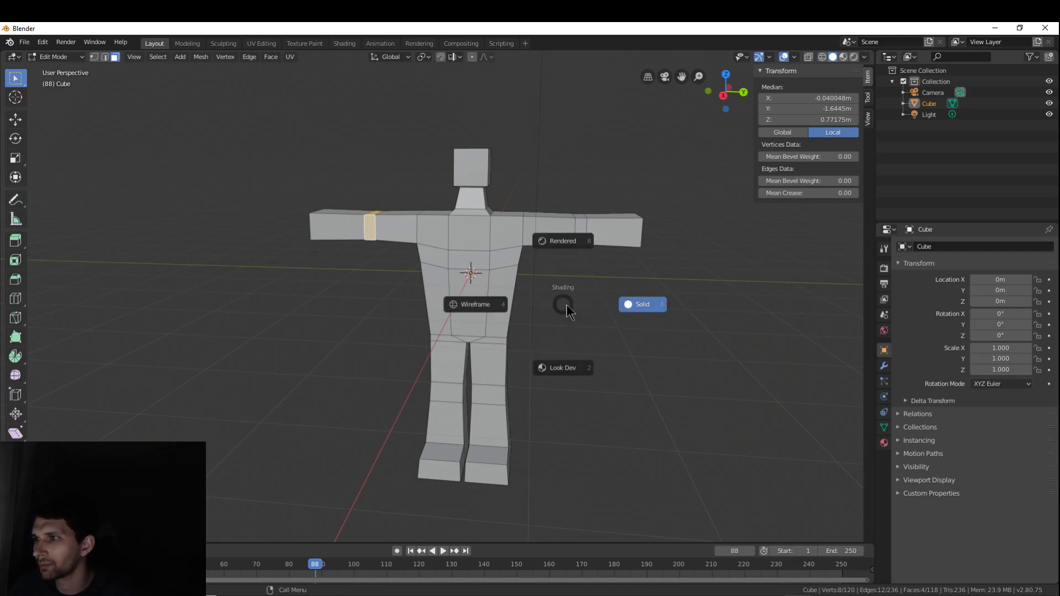
pyautogui.click(493, 304)
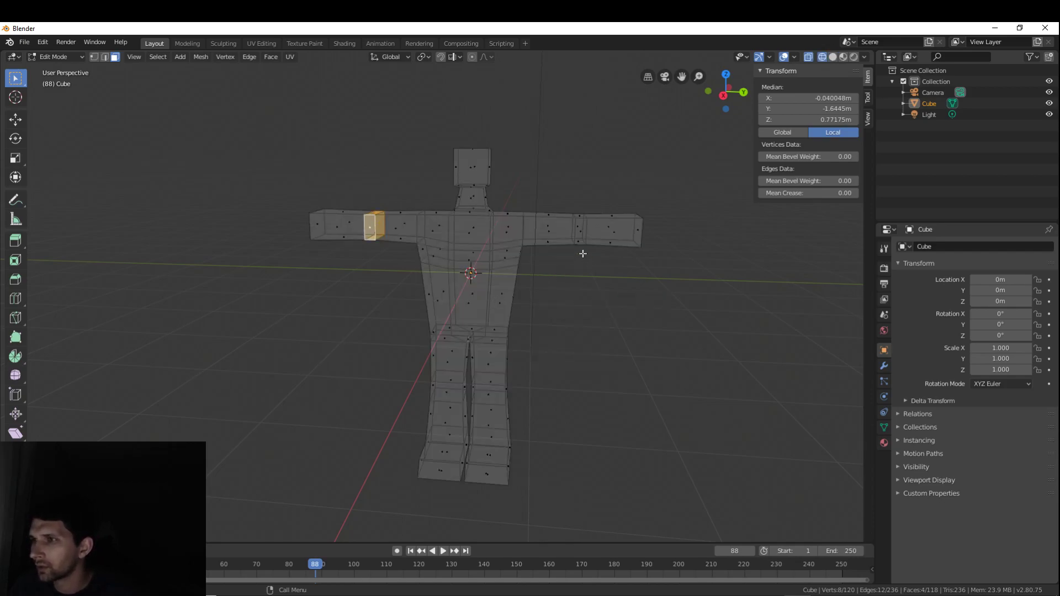
pyautogui.scroll(2, 508, 227)
pyautogui.scroll(1, 509, 227)
pyautogui.keyDown('shift'); pyautogui.moveTo(493, 233); pyautogui.dragTo(516, 241, button='middle'); pyautogui.keyUp('shift')
pyautogui.moveTo(754, 299); pyautogui.dragTo(720, 301, button='middle')
pyautogui.scroll(-2, 720, 301)
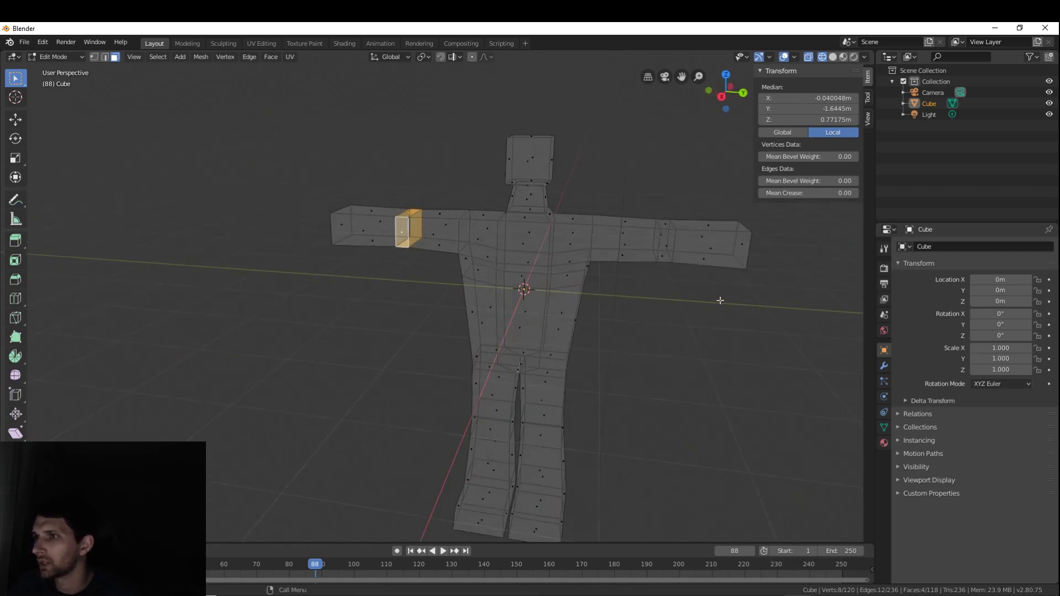
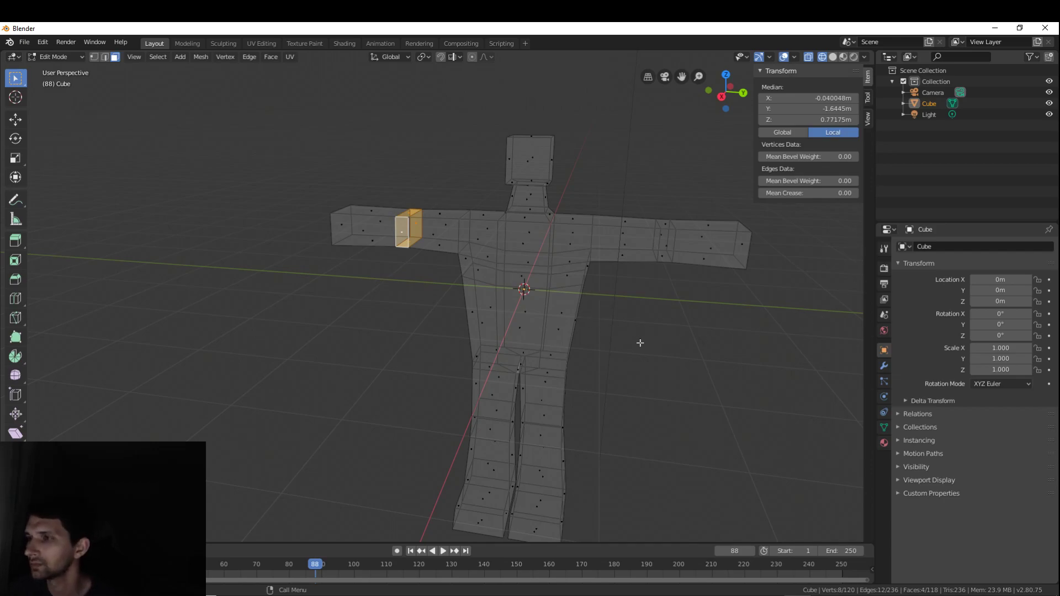
# - Switch to Object Mode and add an armature to the scene
pyautogui.press('x')
pyautogui.click(42, 58)
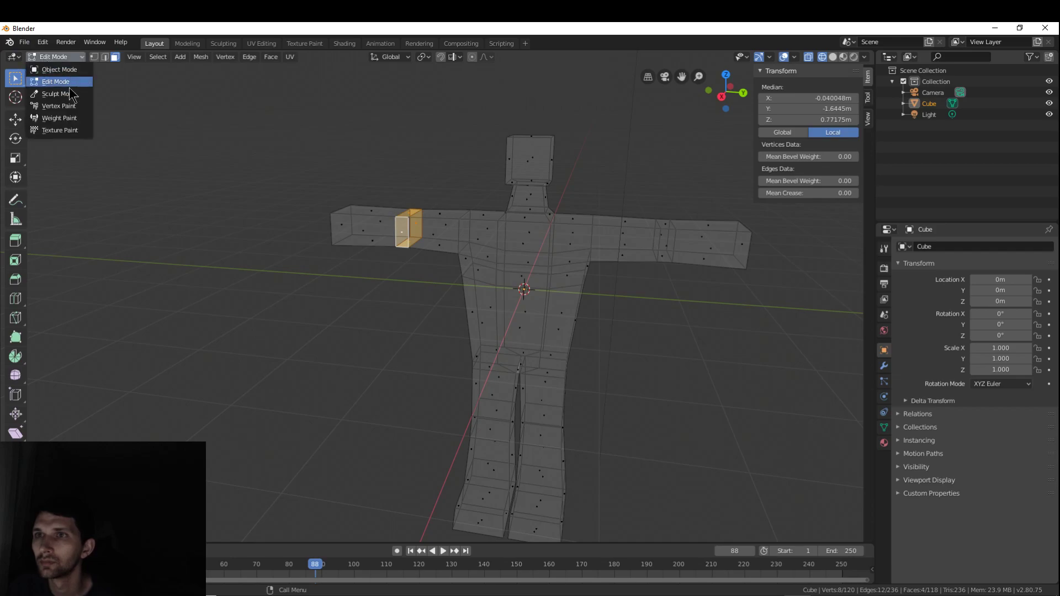
pyautogui.click(56, 68)
pyautogui.hotkey('shift', 'a')
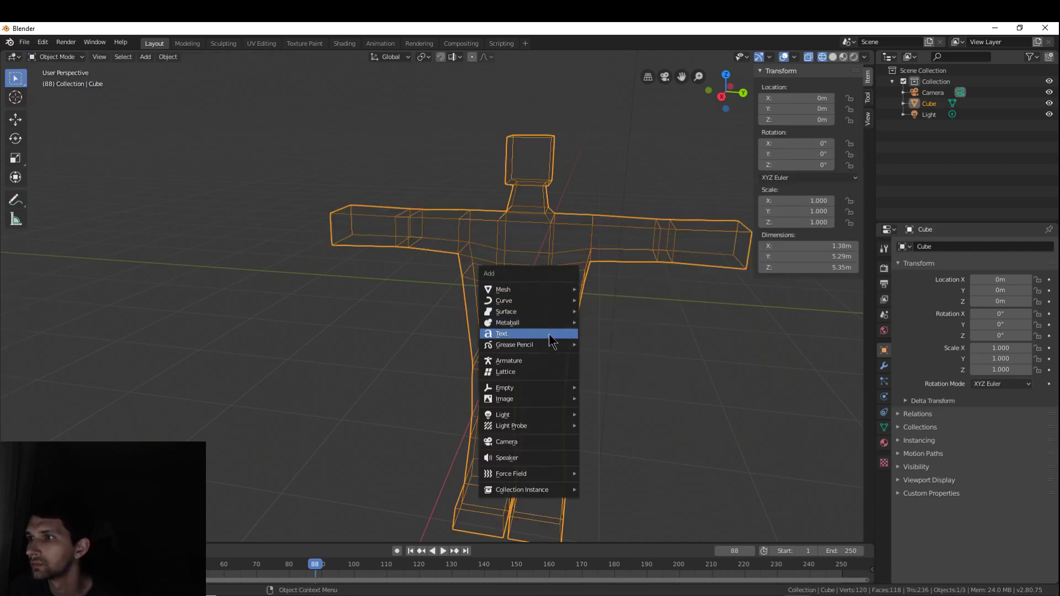
pyautogui.moveTo(518, 292)
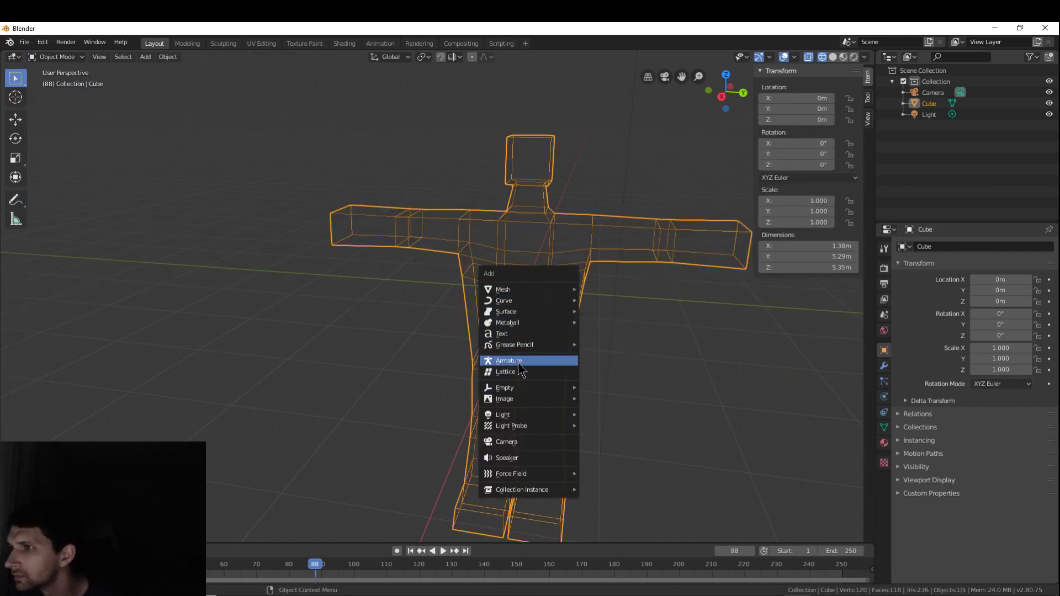
pyautogui.click(523, 361)
# - Position the armature inside the torso at about -0.29 m along X and -0.15 m along Z
pyautogui.moveTo(607, 296); pyautogui.dragTo(512, 296, button='middle')
pyautogui.press('g')
pyautogui.press('x')
pyautogui.click(529, 298)
pyautogui.press('g')
pyautogui.press('x')
pyautogui.click(539, 320)
pyautogui.moveTo(539, 319); pyautogui.dragTo(453, 300, button='middle')
pyautogui.press('g')
pyautogui.press('z')
pyautogui.click(467, 312)
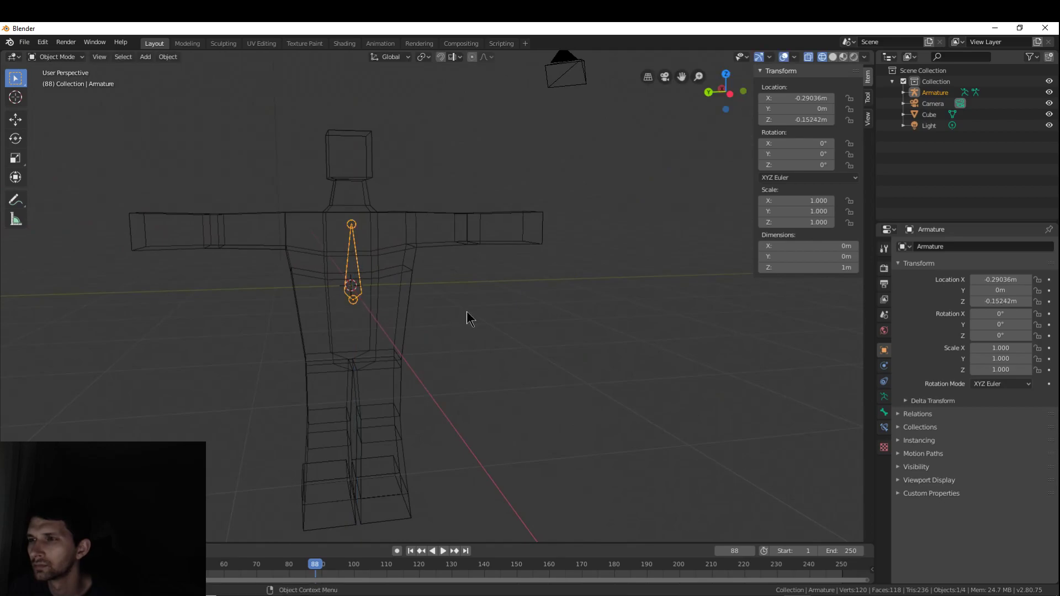
# - Open the armature in Edit Mode and select the lower joint of its bone
pyautogui.moveTo(393, 296)
pyautogui.mouseDown(button='middle')
pyautogui.moveTo(431, 269)
pyautogui.moveTo(511, 269)
pyautogui.moveTo(453, 253)
pyautogui.moveTo(380, 286)
pyautogui.mouseUp(button='middle')
pyautogui.click(367, 286)
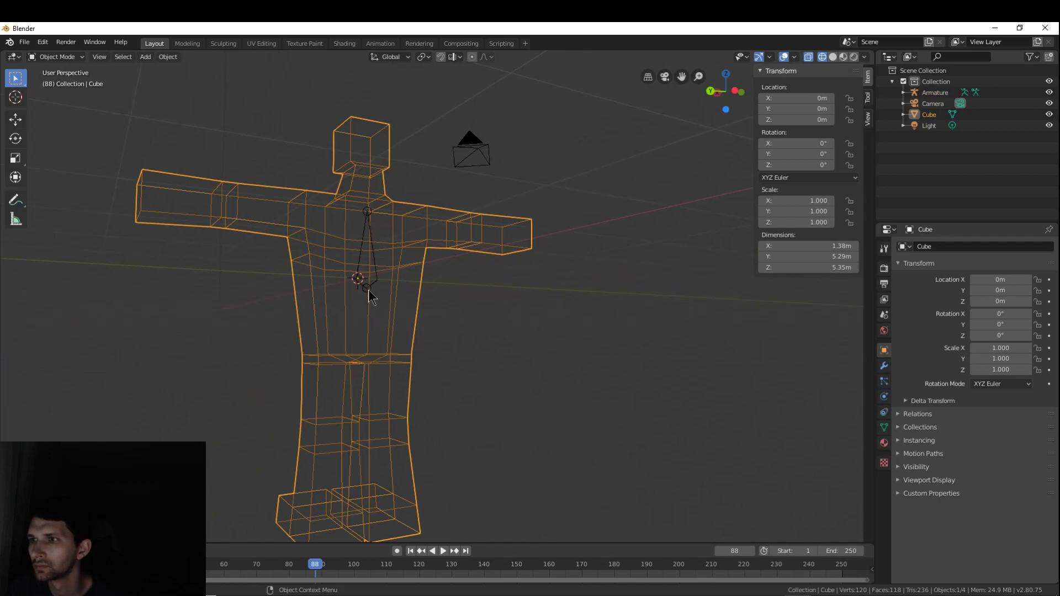
pyautogui.click(367, 286)
pyautogui.click(57, 56)
pyautogui.click(52, 81)
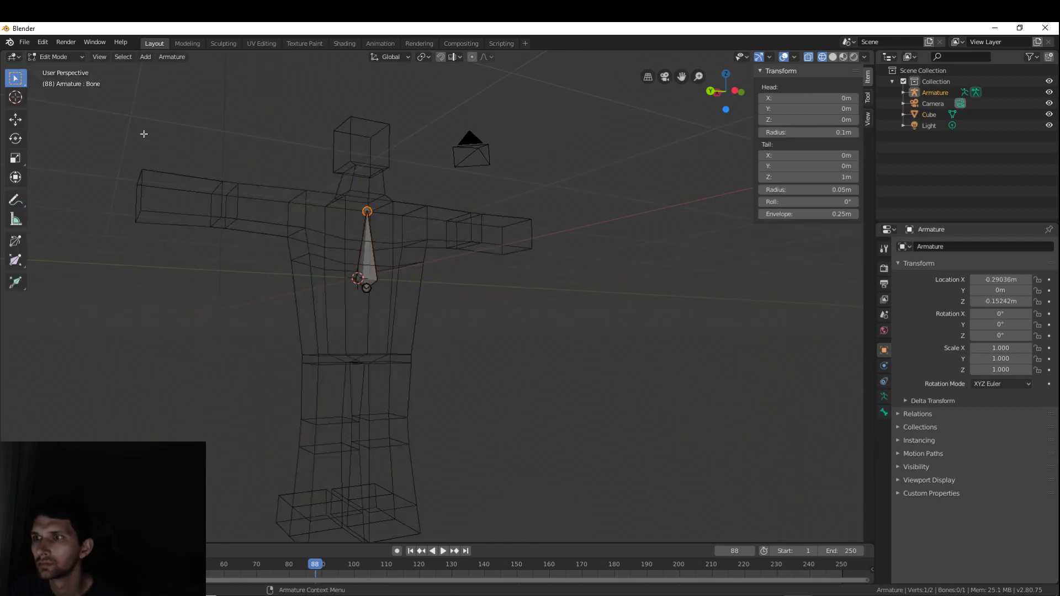
pyautogui.click(366, 287)
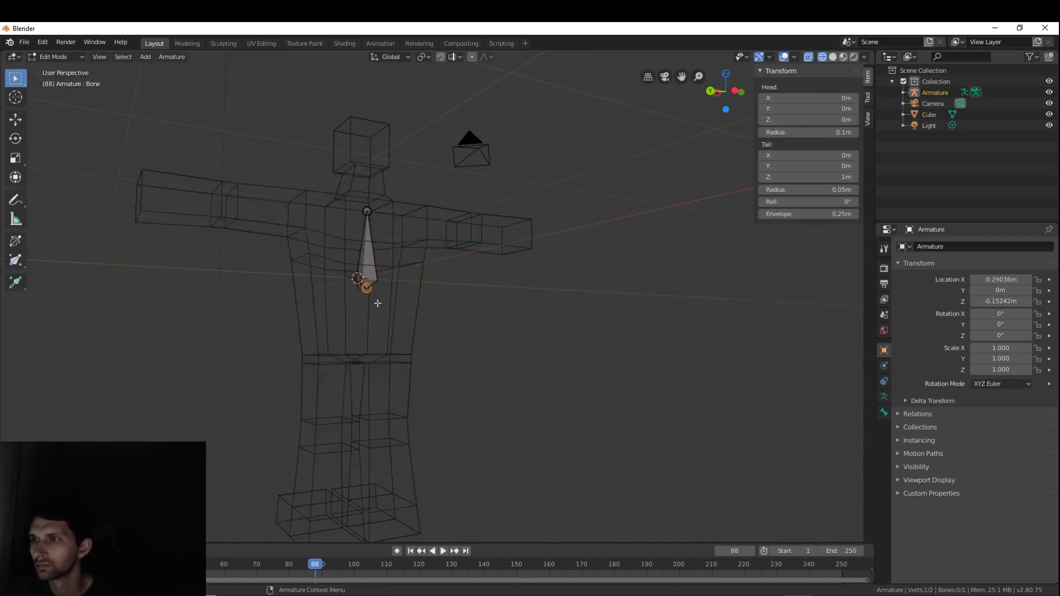
# - Extrude a lower spine bone about 0.74 m straight down along Z from the selected joint
pyautogui.press('e')
pyautogui.press('z')
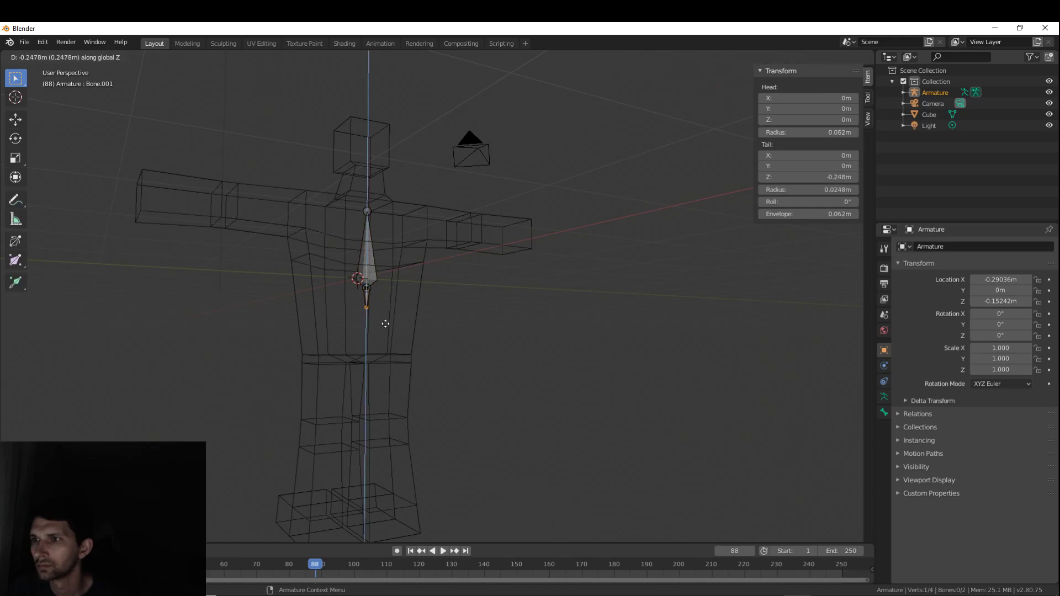
pyautogui.click(390, 359)
pyautogui.moveTo(390, 359); pyautogui.dragTo(373, 373, button='middle')
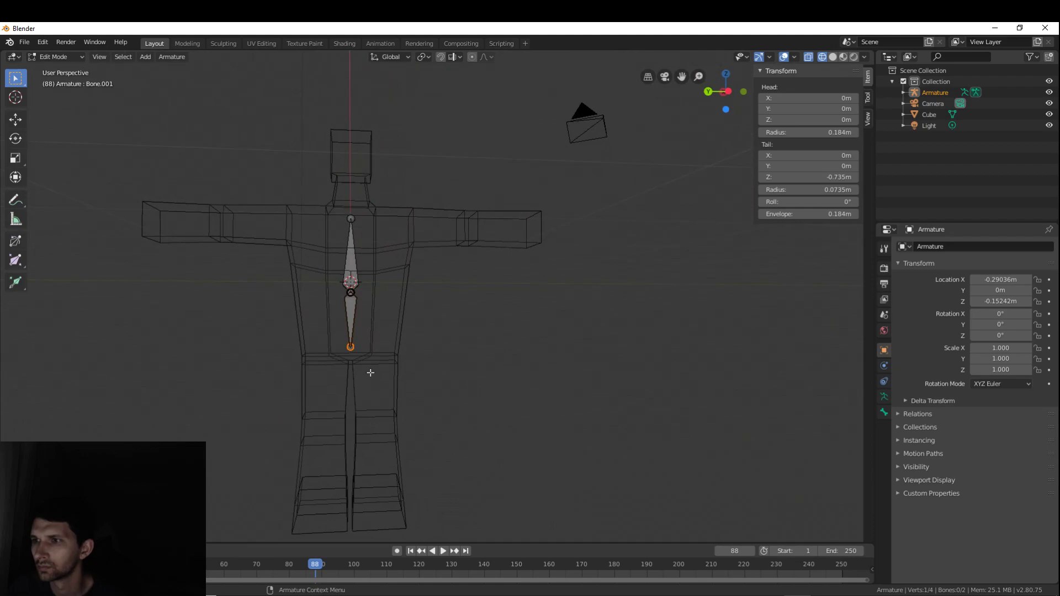
# - Extrude a hip bone to each side along Y from the lower spine joint, using -0.4 m for the second one
pyautogui.press('e')
pyautogui.press('x')
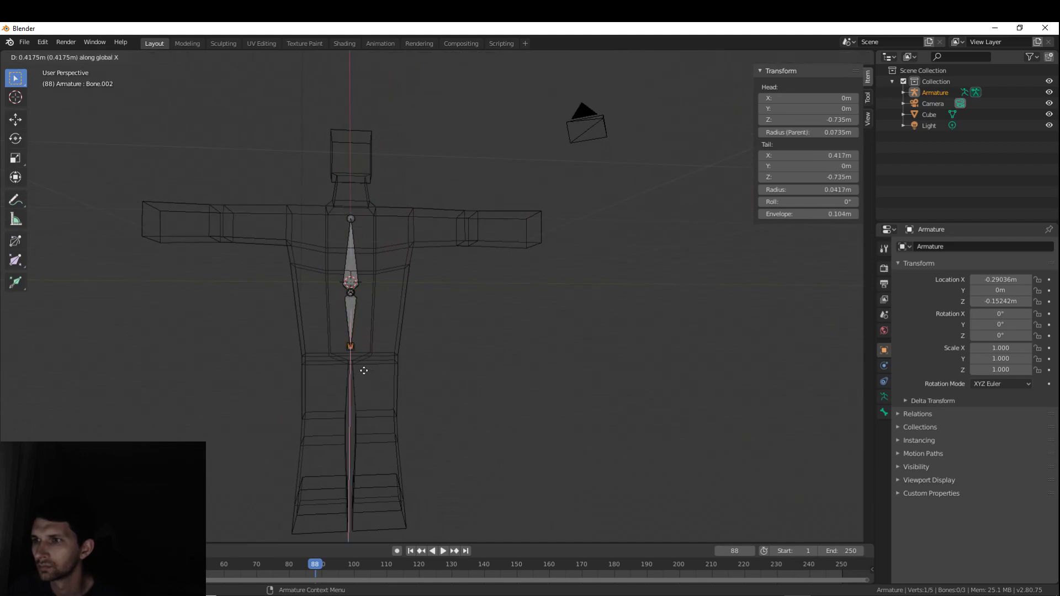
pyautogui.press('y')
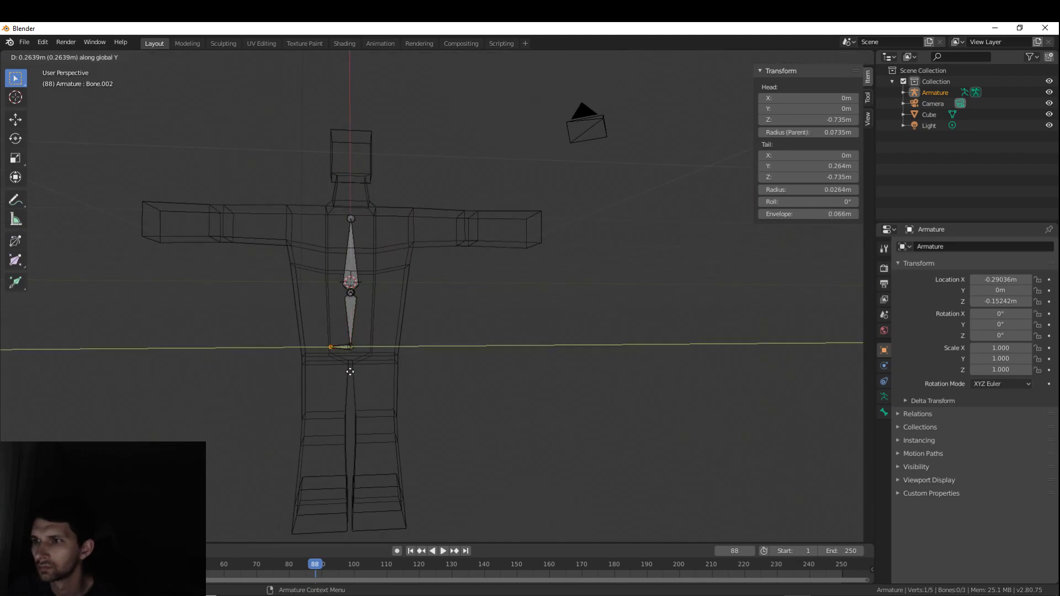
pyautogui.click(344, 371)
pyautogui.click(351, 348)
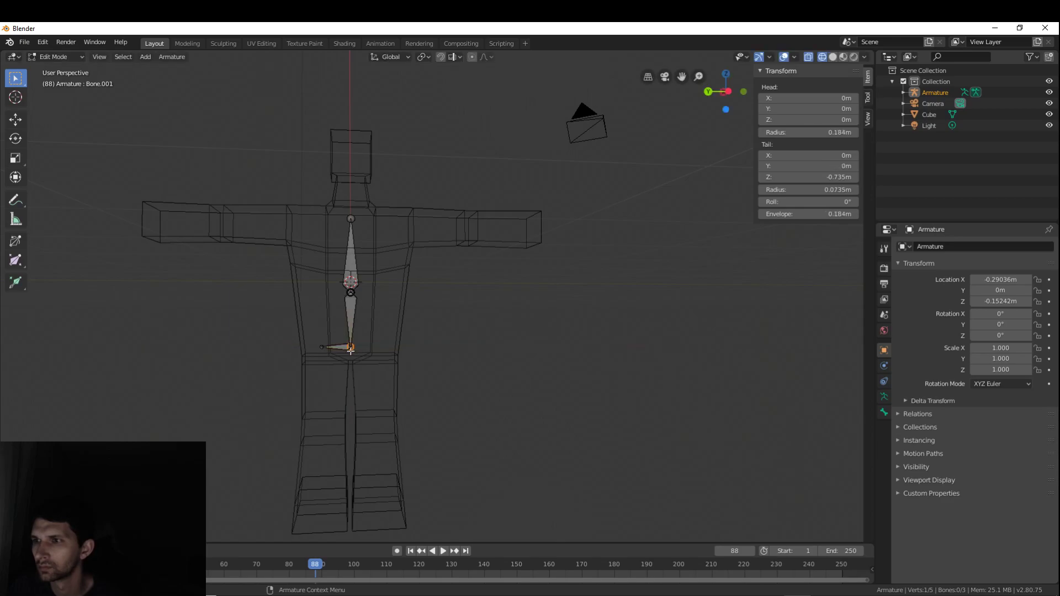
pyautogui.write('ey')
pyautogui.write('-0.4')
pyautogui.press('Return')
# - Select both outer hip joints and extrude thigh bones about 1.04 m down along Z to the knees
pyautogui.click(322, 348)
pyautogui.keyDown('shift'); pyautogui.click(381, 347); pyautogui.keyUp('shift')
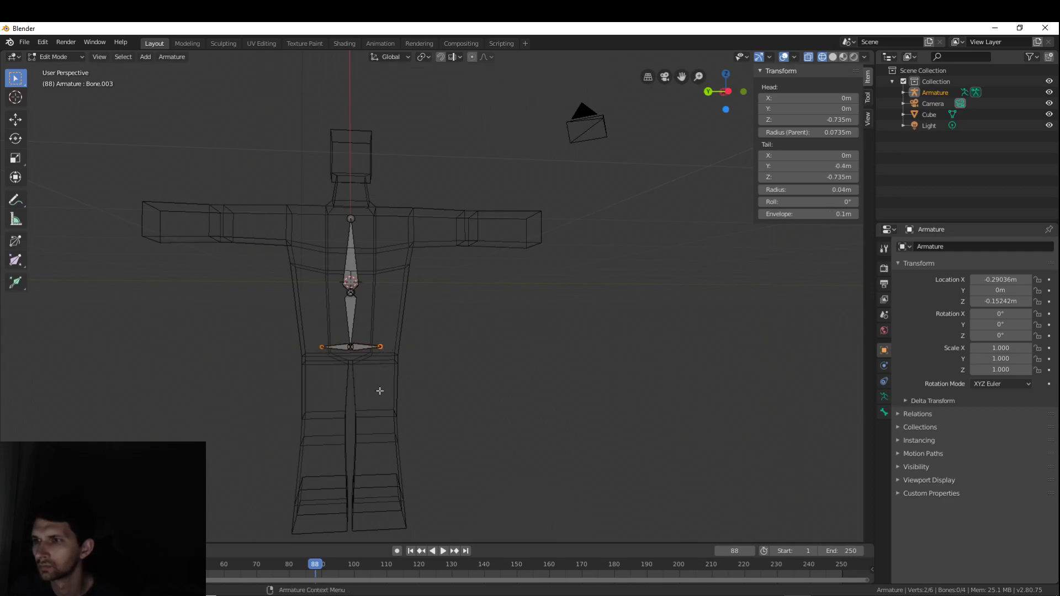
pyautogui.press('e')
pyautogui.press('z')
pyautogui.press('z')
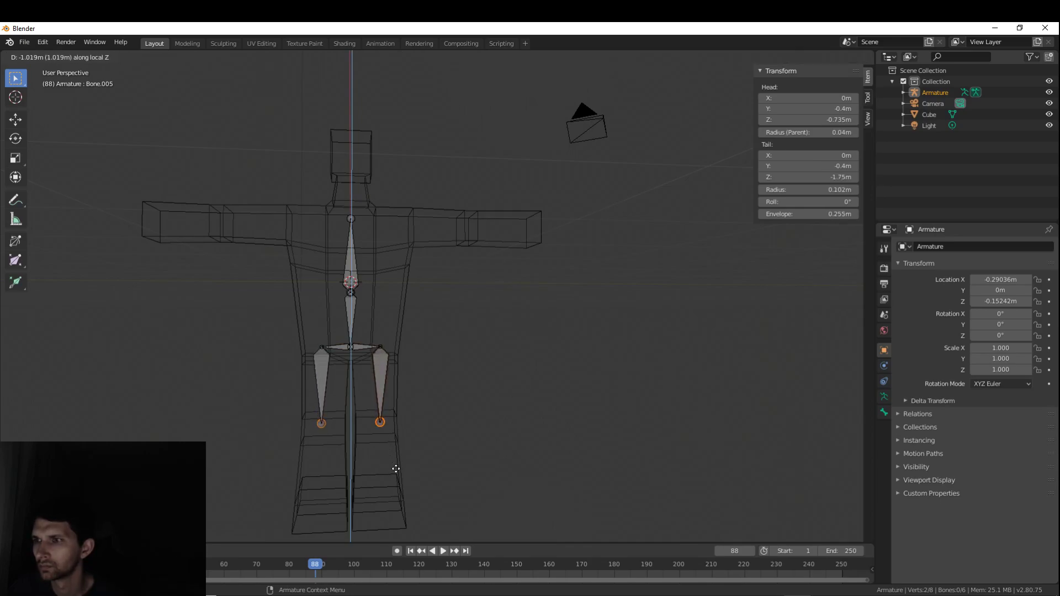
pyautogui.click(397, 469)
# - Extrude shin bones about 1.12 m down along Z from both knees to the ankles
pyautogui.moveTo(436, 494); pyautogui.dragTo(426, 372, button='middle')
pyautogui.press('e')
pyautogui.press('z')
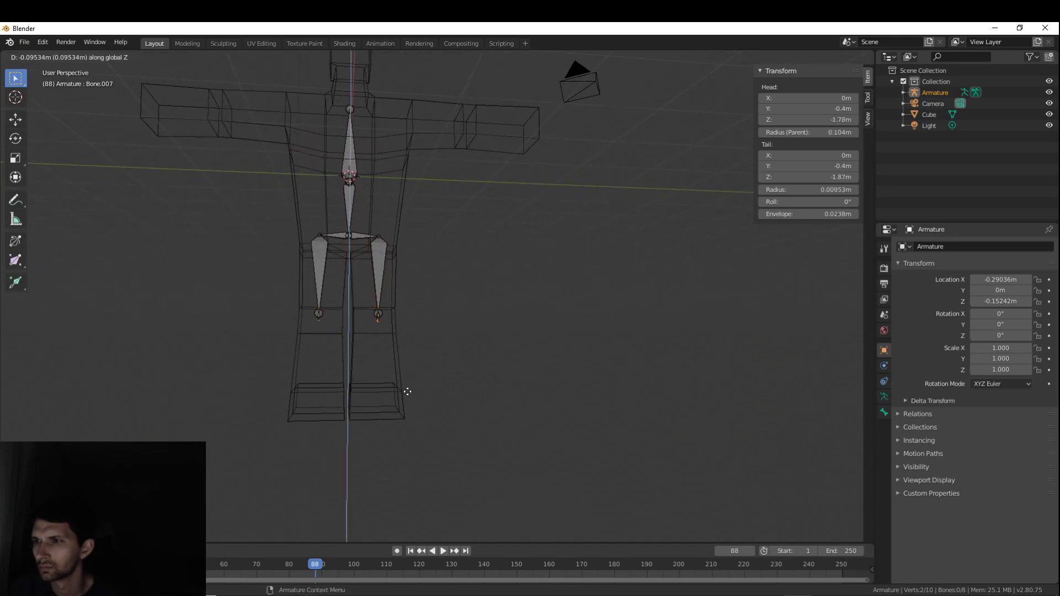
pyautogui.click(407, 461)
# - Extrude foot bones about 1.08 m forward along X from both ankles and lower their tips about 0.1 m along Z
pyautogui.moveTo(407, 462); pyautogui.dragTo(467, 456, button='middle')
pyautogui.press('e')
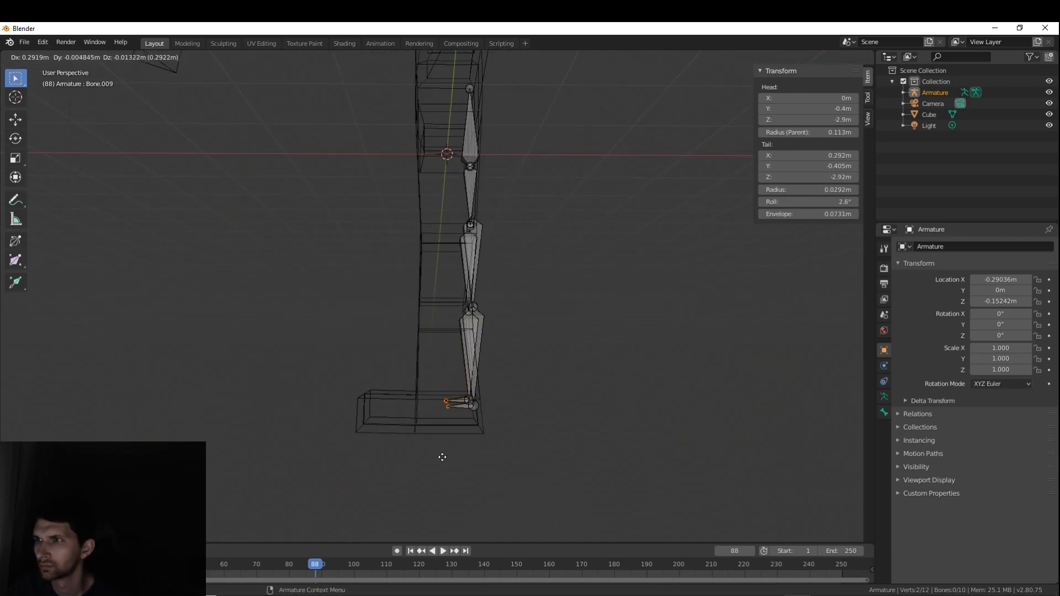
pyautogui.press('x')
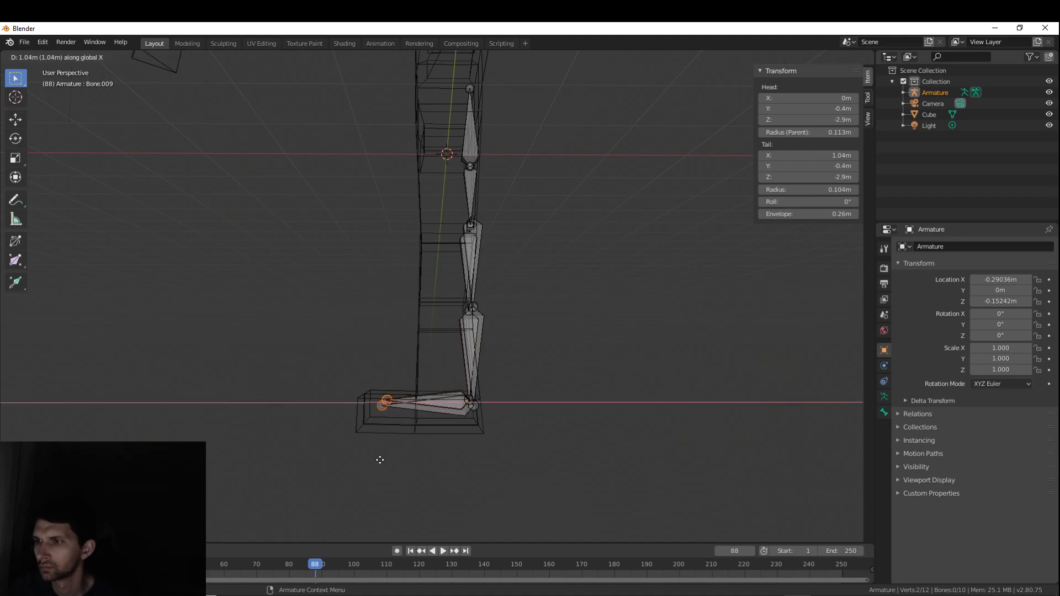
pyautogui.click(376, 461)
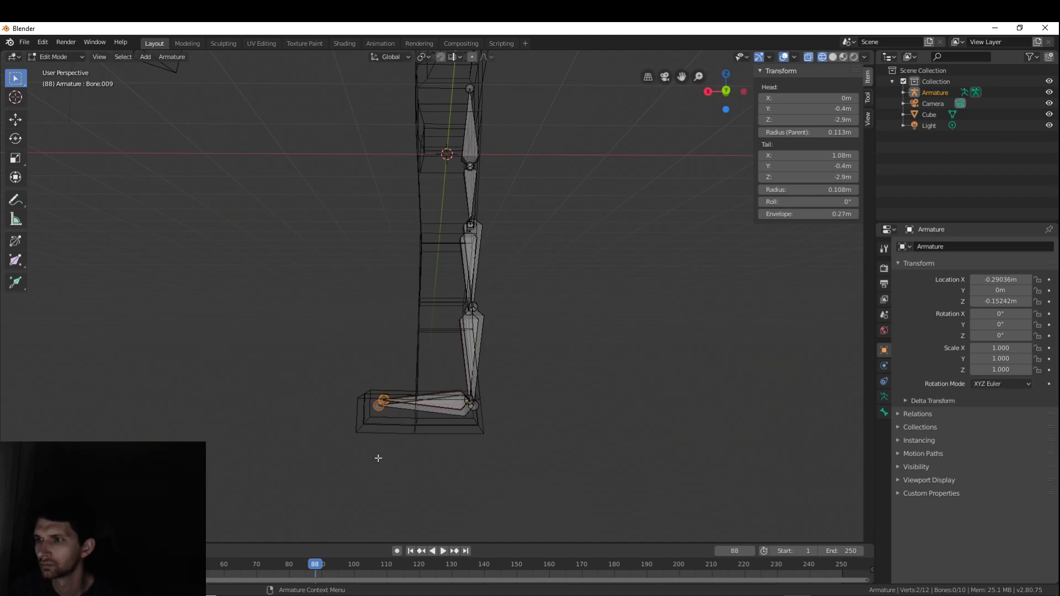
pyautogui.press('g')
pyautogui.press('z')
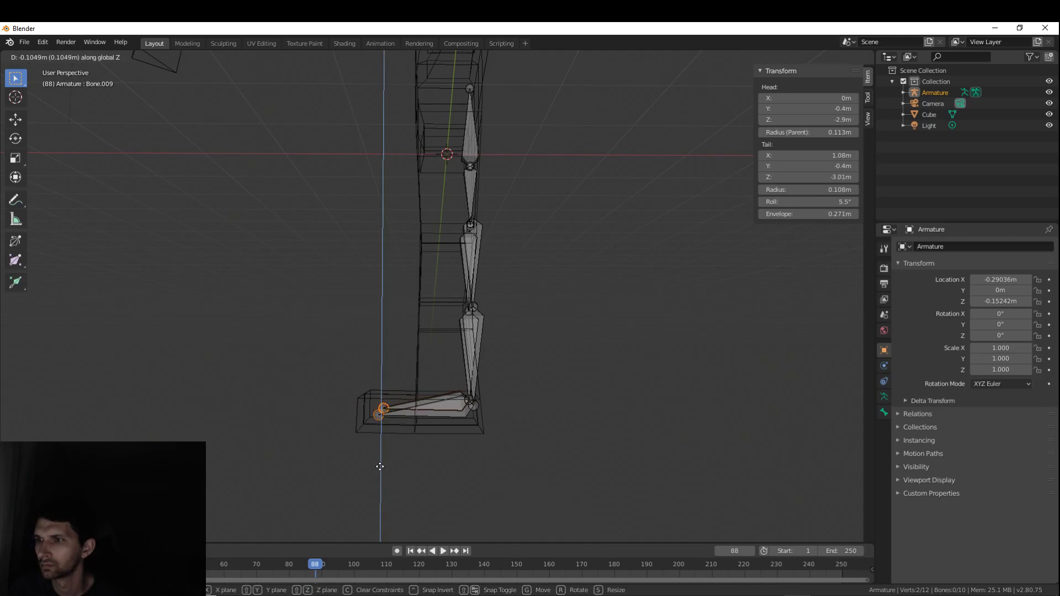
pyautogui.click(380, 467)
pyautogui.moveTo(569, 427); pyautogui.dragTo(494, 421, button='middle')
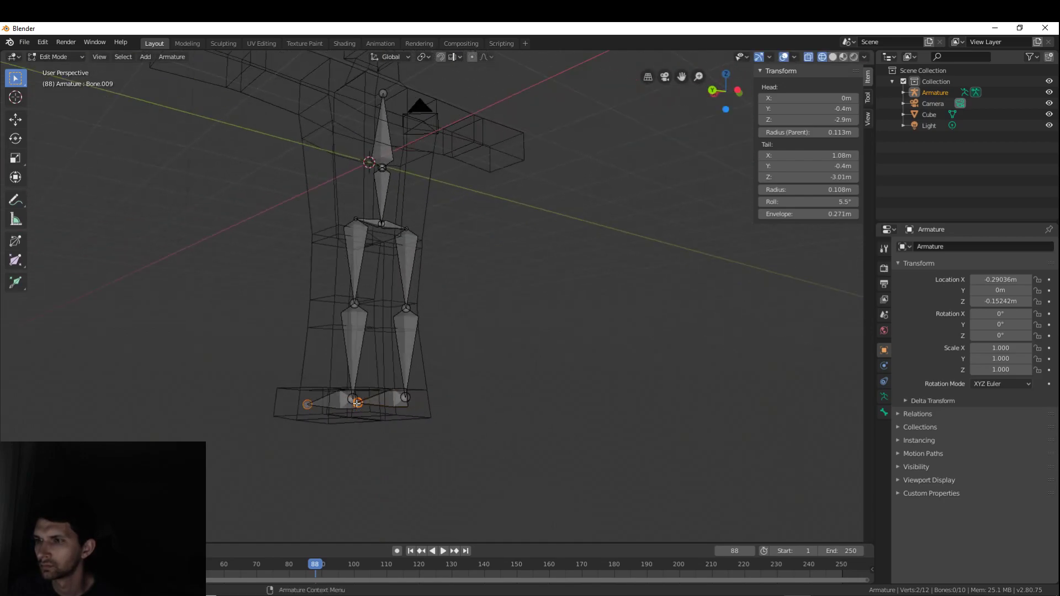
# - Move both ankle joints about 0.16 m forward along X
pyautogui.moveTo(406, 407); pyautogui.dragTo(498, 450, button='middle')
pyautogui.press('g')
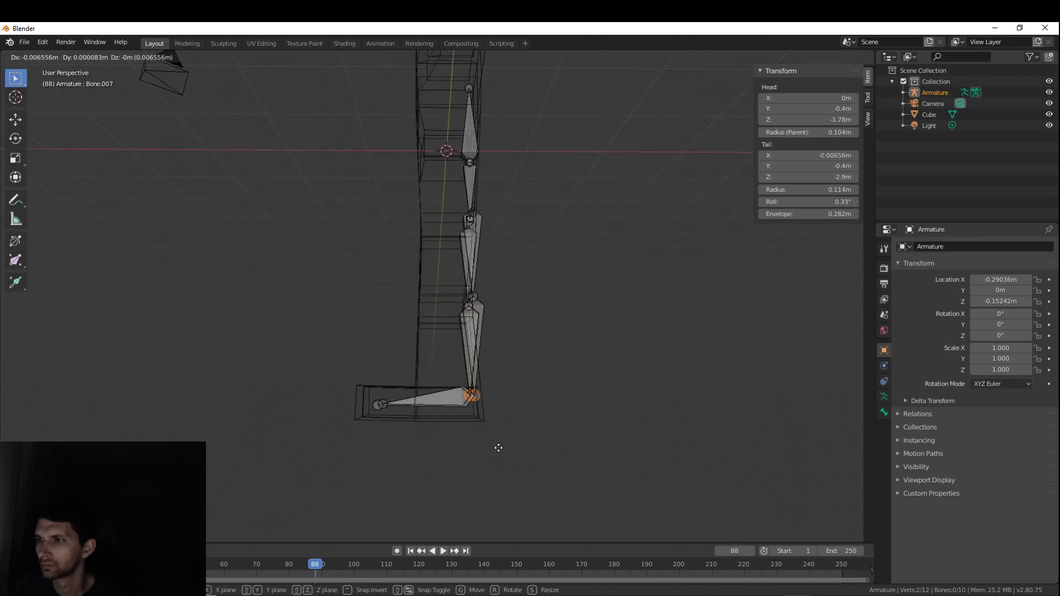
pyautogui.press('x')
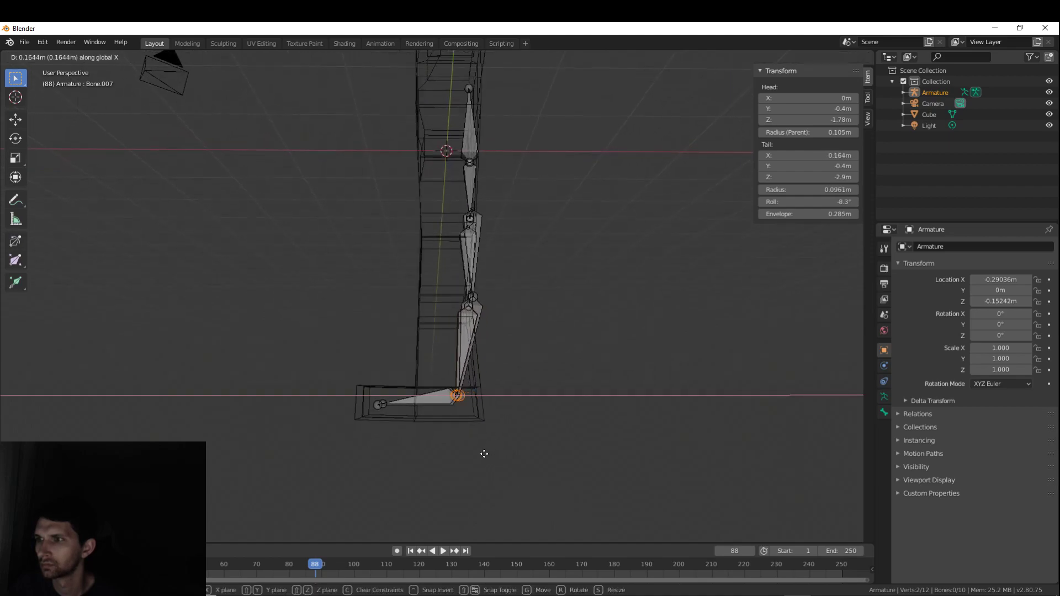
pyautogui.click(485, 454)
# - Select both knee joints and move them forward along X inside the legs
pyautogui.moveTo(476, 301); pyautogui.dragTo(495, 376, button='middle')
pyautogui.keyDown('shift'); pyautogui.click(443, 334); pyautogui.keyUp('shift')
pyautogui.press('g')
pyautogui.press('x')
pyautogui.click(485, 371)
# - Move the hip joints, including the base of the spine, about 0.135 m forward along X
pyautogui.click(472, 235)
pyautogui.moveTo(472, 235); pyautogui.dragTo(501, 290, button='middle')
pyautogui.press('g')
pyautogui.press('x')
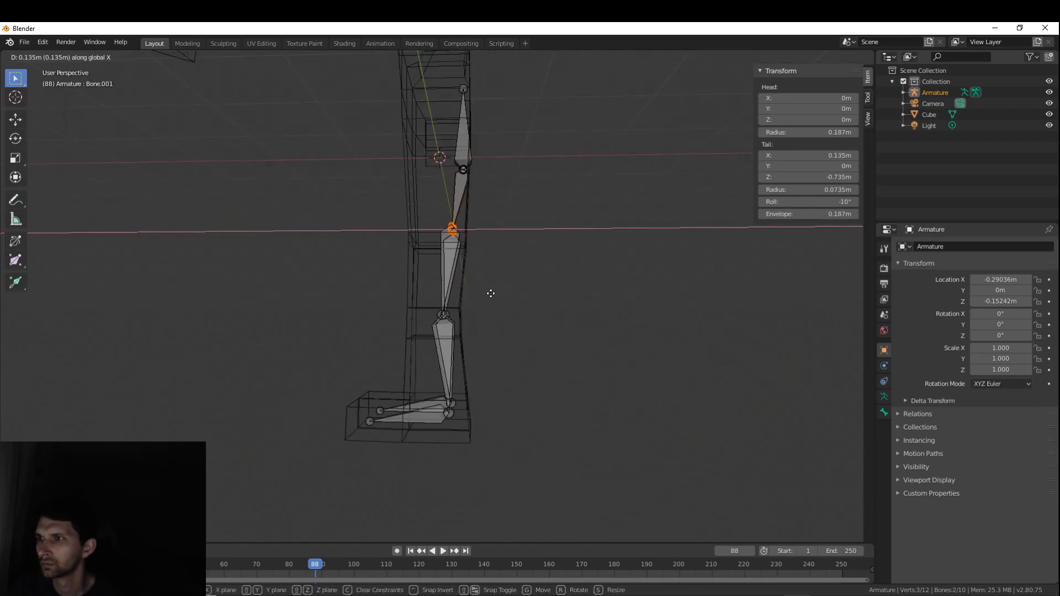
pyautogui.click(491, 294)
# - Move the two bone heads at the middle of the spine about 0.1 m forward along X
pyautogui.moveTo(526, 201); pyautogui.dragTo(493, 222, button='middle')
pyautogui.press('g')
pyautogui.press('x')
pyautogui.click(538, 221)
pyautogui.press('g')
pyautogui.press('x')
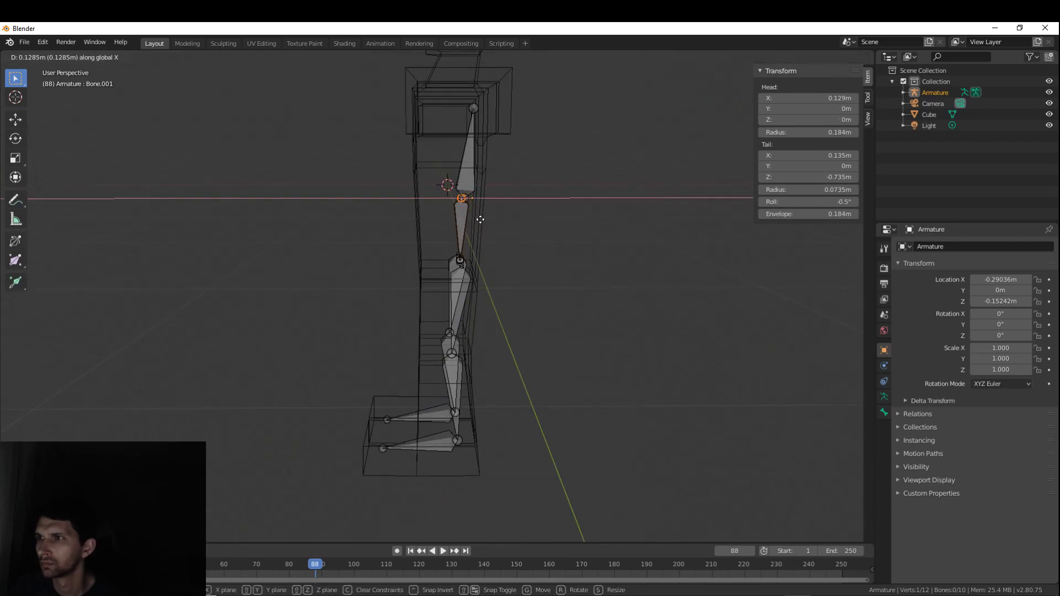
pyautogui.click(483, 219)
# - Move the upper spine joint in the chest about 0.015 m forward
pyautogui.moveTo(483, 220); pyautogui.dragTo(412, 201, button='middle')
pyautogui.press('g')
pyautogui.click(475, 194)
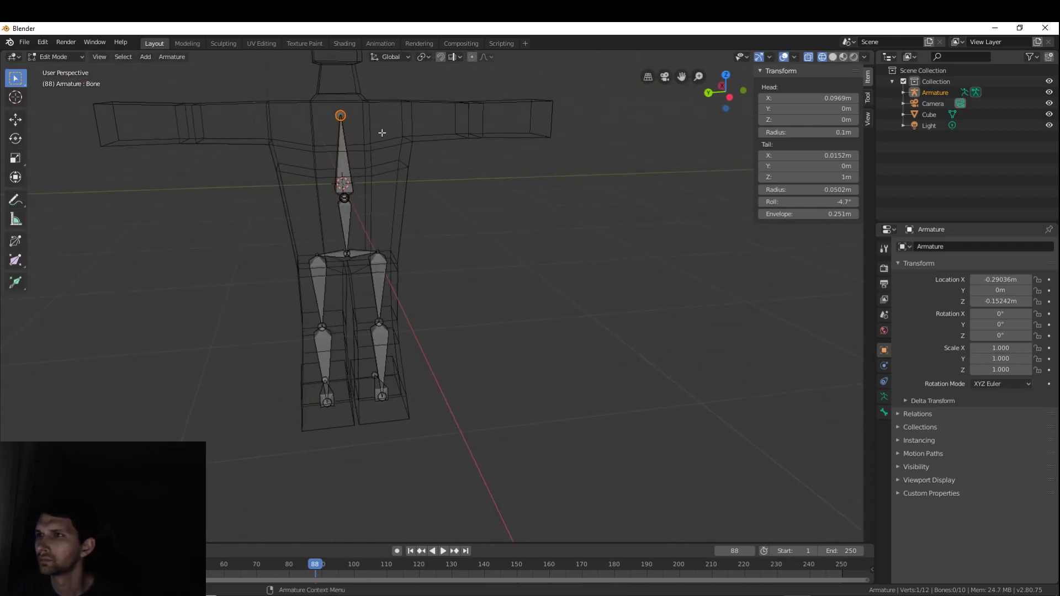
pyautogui.press('e')
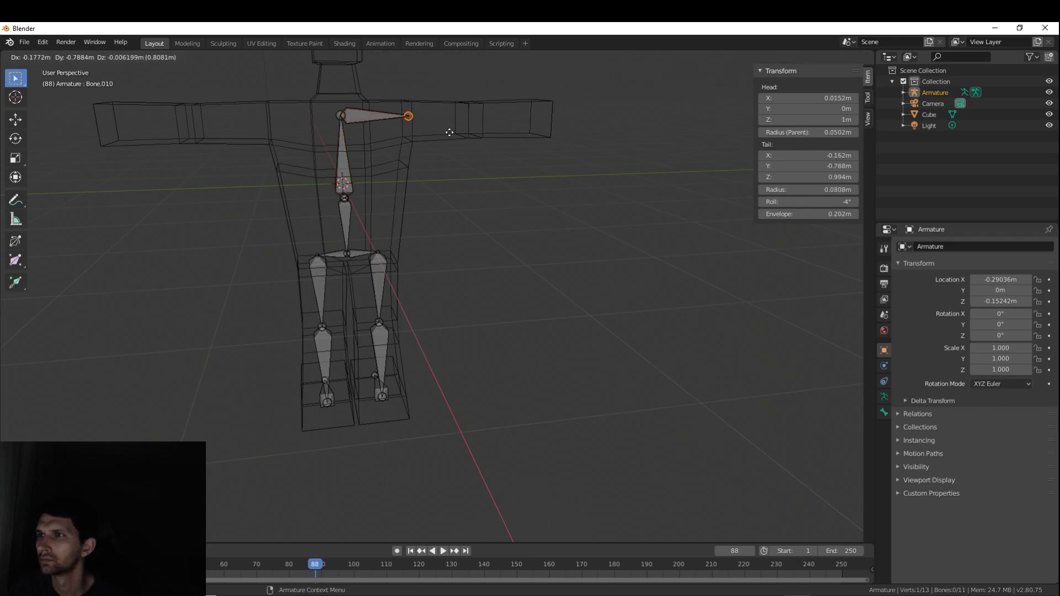
pyautogui.click(444, 131)
pyautogui.press('e')
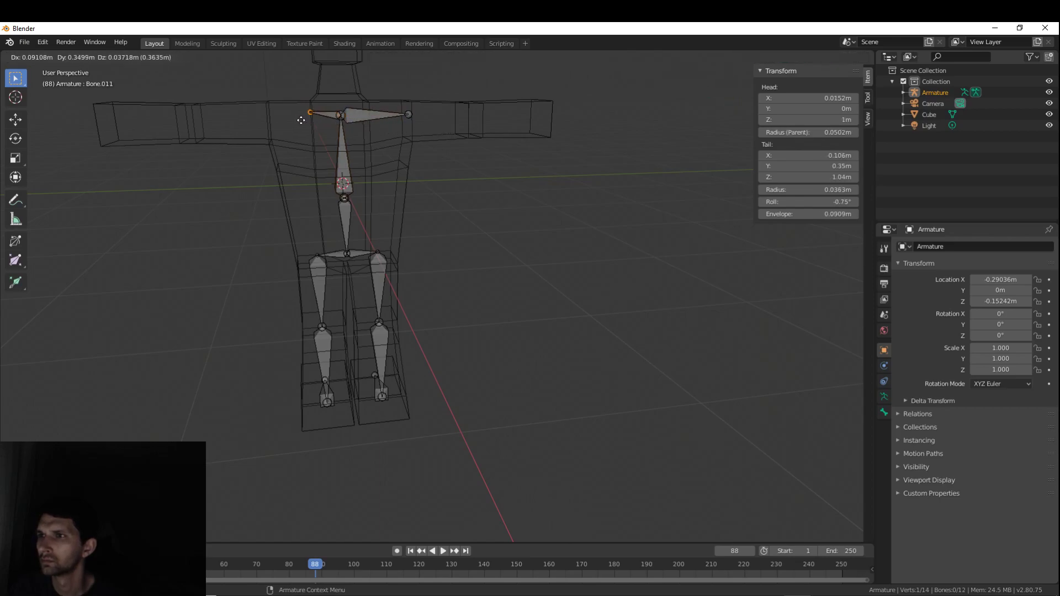
pyautogui.click(269, 128)
pyautogui.moveTo(373, 145)
pyautogui.mouseDown(button='middle')
pyautogui.moveTo(455, 180)
pyautogui.moveTo(491, 177)
pyautogui.moveTo(419, 157)
pyautogui.moveTo(380, 161)
pyautogui.mouseUp(button='middle')
pyautogui.hotkey('ctrl', 'z')
pyautogui.hotkey('ctrl', 'z')
# - Extrude shoulder bones along Y from the upper spine joint, about -0.65 m to one side and 0.72 m to the other
pyautogui.click(470, 153)
pyautogui.press('e')
pyautogui.press('y')
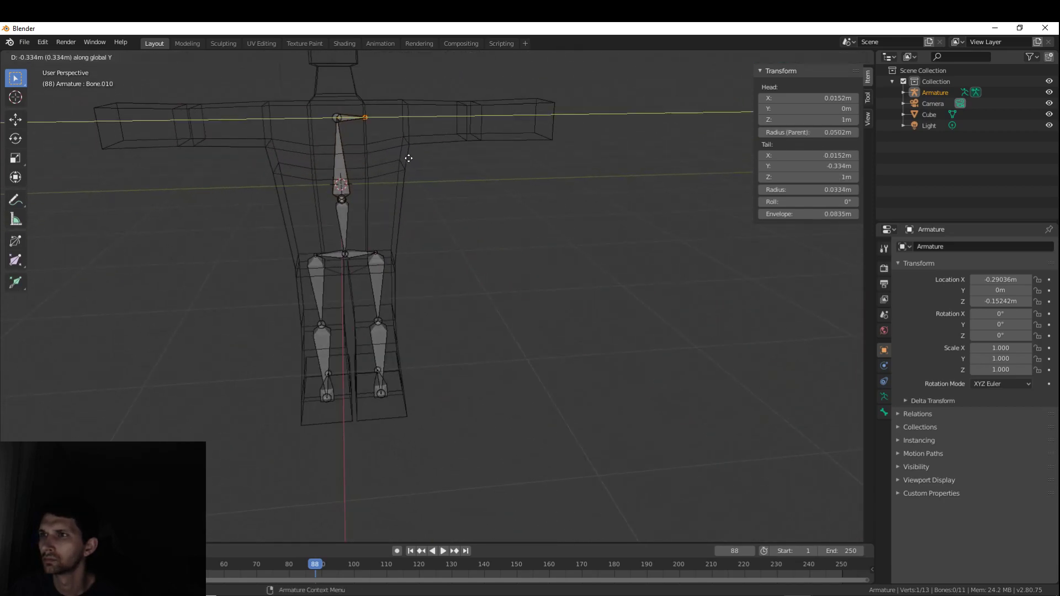
pyautogui.click(432, 159)
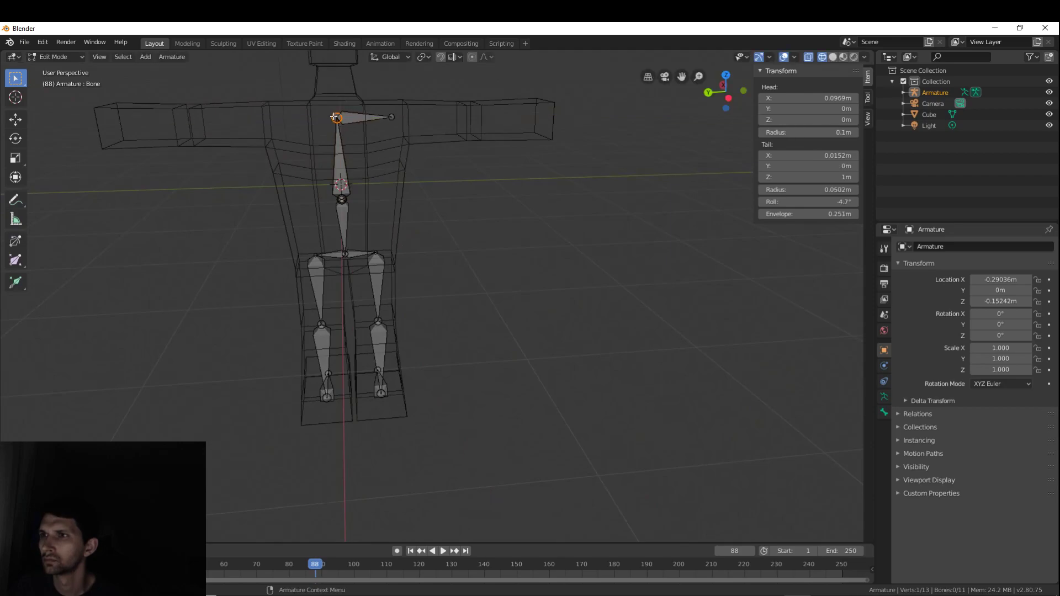
pyautogui.press('e')
pyautogui.press('y')
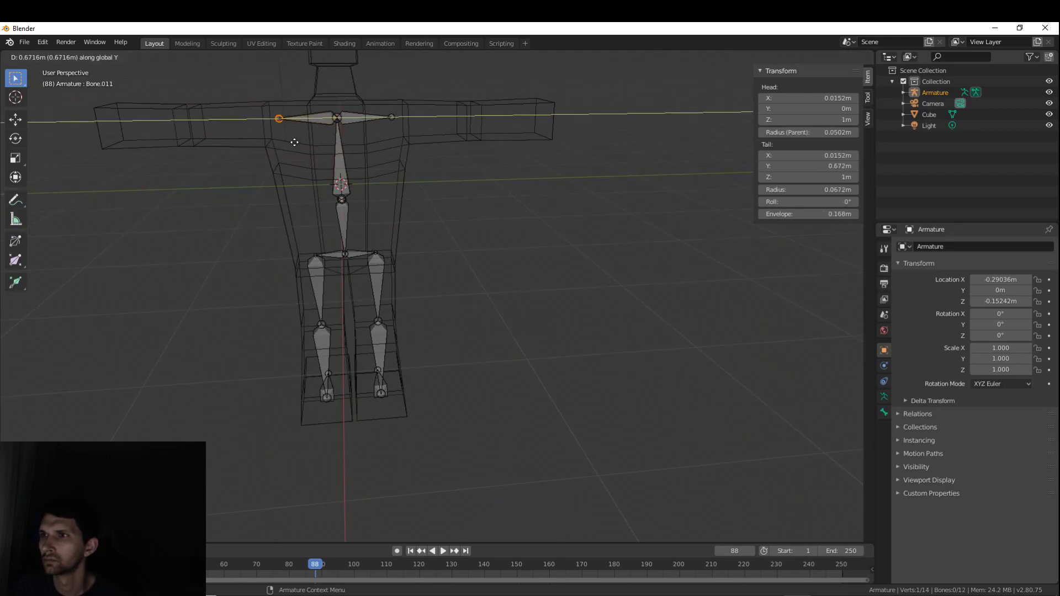
pyautogui.click(291, 142)
# - Extrude an upper arm bone about 0.96 m and a forearm bone about 0.94 m along positive Y from the shoulder
pyautogui.moveTo(290, 143); pyautogui.dragTo(293, 153, button='middle')
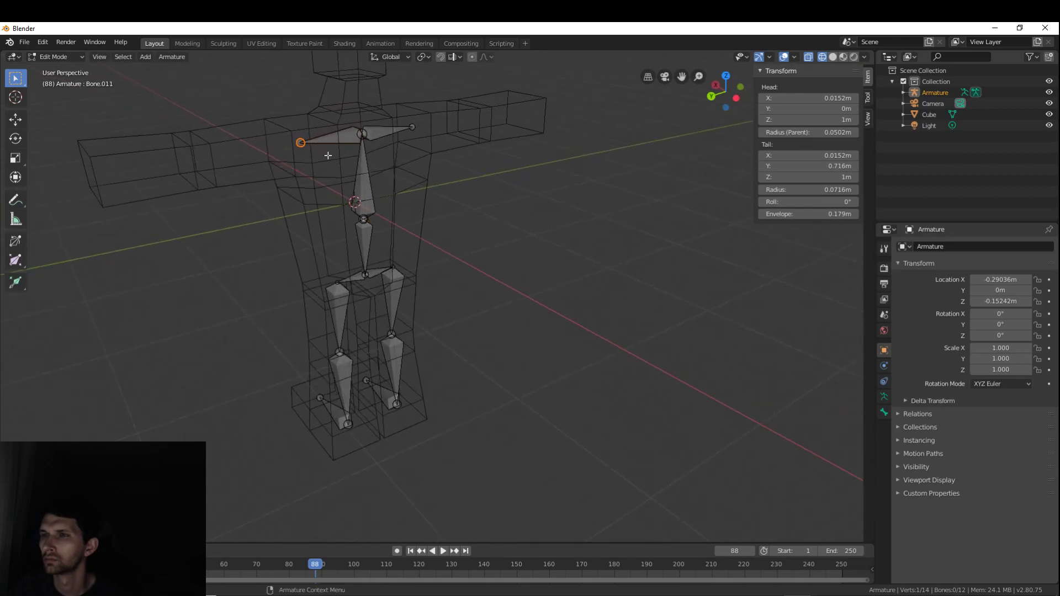
pyautogui.press('e')
pyautogui.press('y')
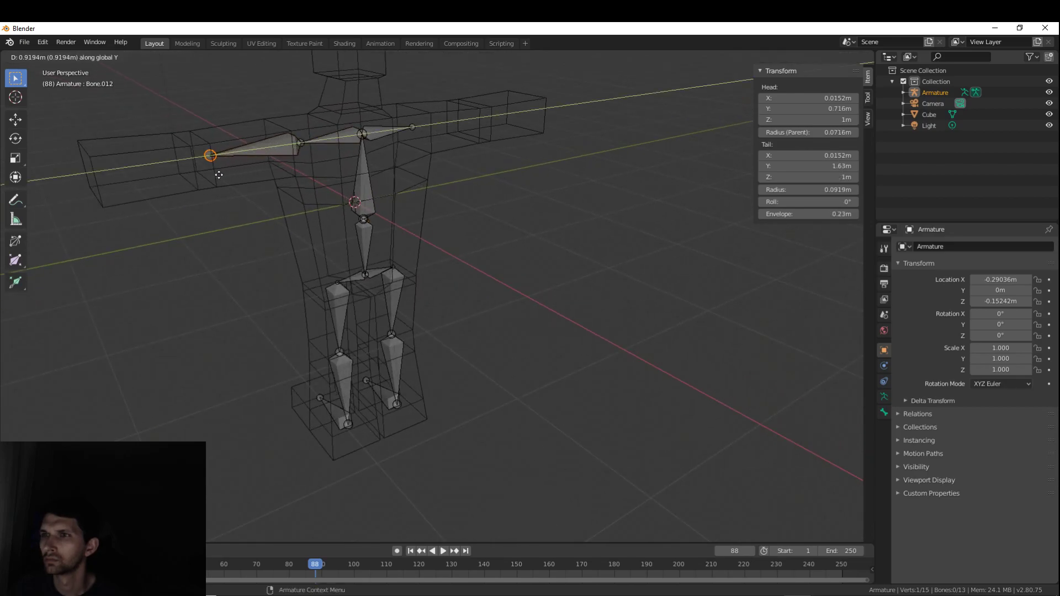
pyautogui.click(213, 178)
pyautogui.press('e')
pyautogui.press('y')
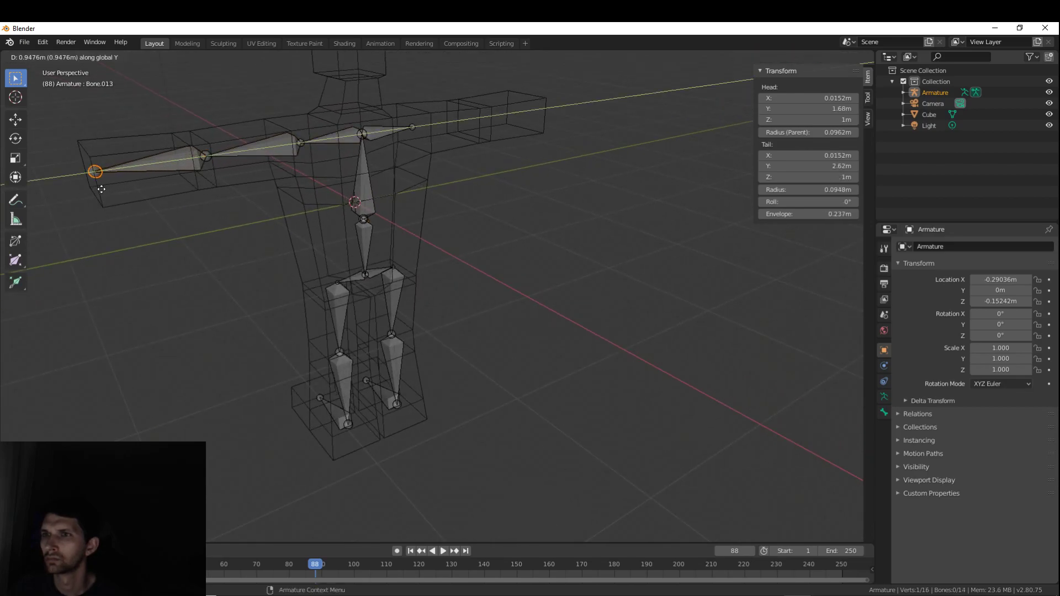
pyautogui.click(103, 190)
# - Extrude an upper arm bone about 0.97 m and a forearm bone about 1 m along negative Y from the opposite shoulder
pyautogui.moveTo(413, 128); pyautogui.dragTo(537, 152, button='middle')
pyautogui.press('e')
pyautogui.press('y')
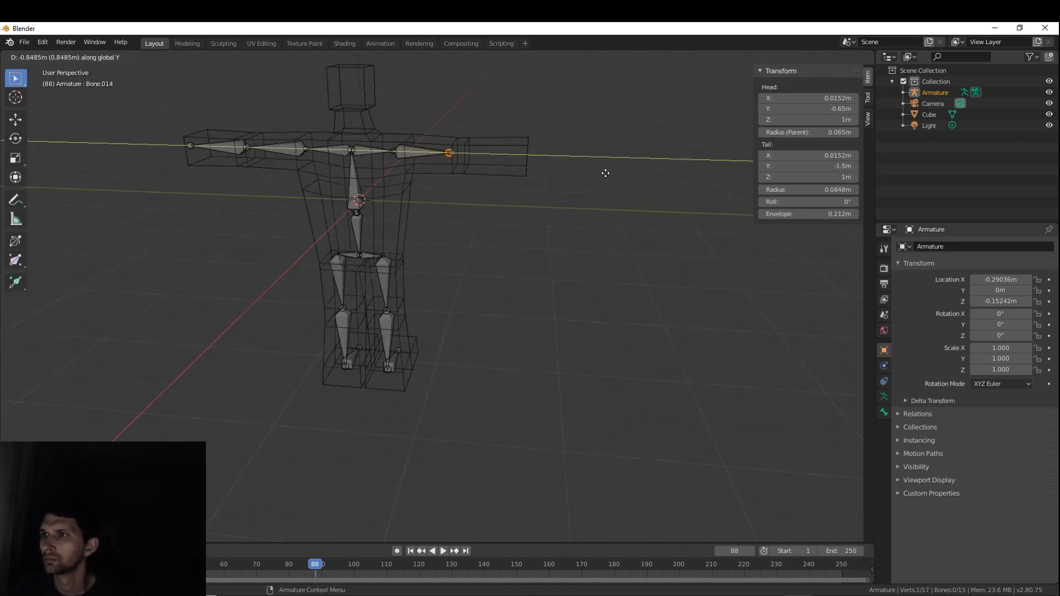
pyautogui.click(611, 172)
pyautogui.press('e')
pyautogui.press('y')
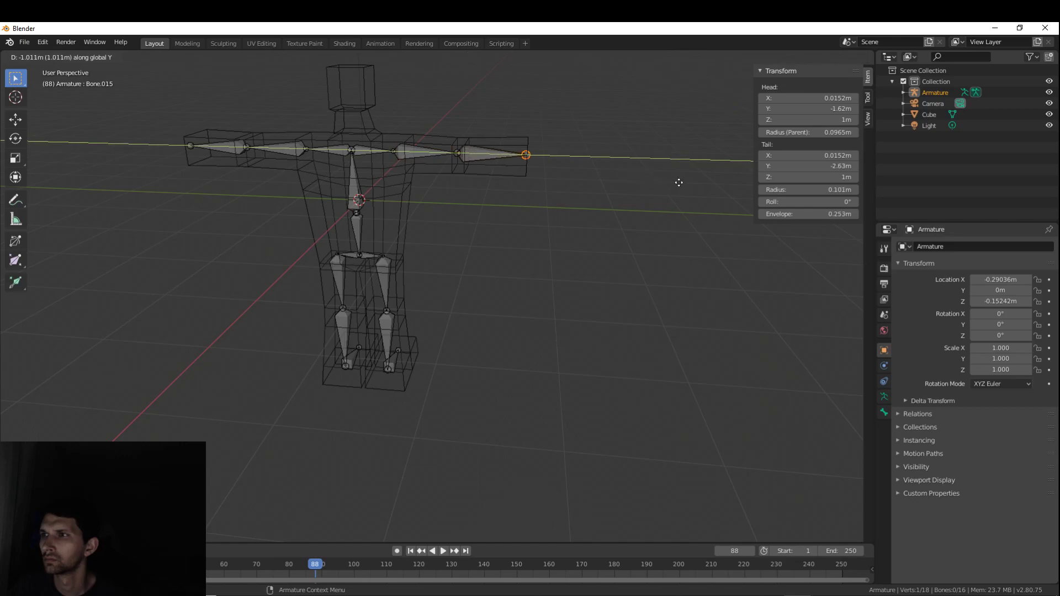
pyautogui.click(675, 183)
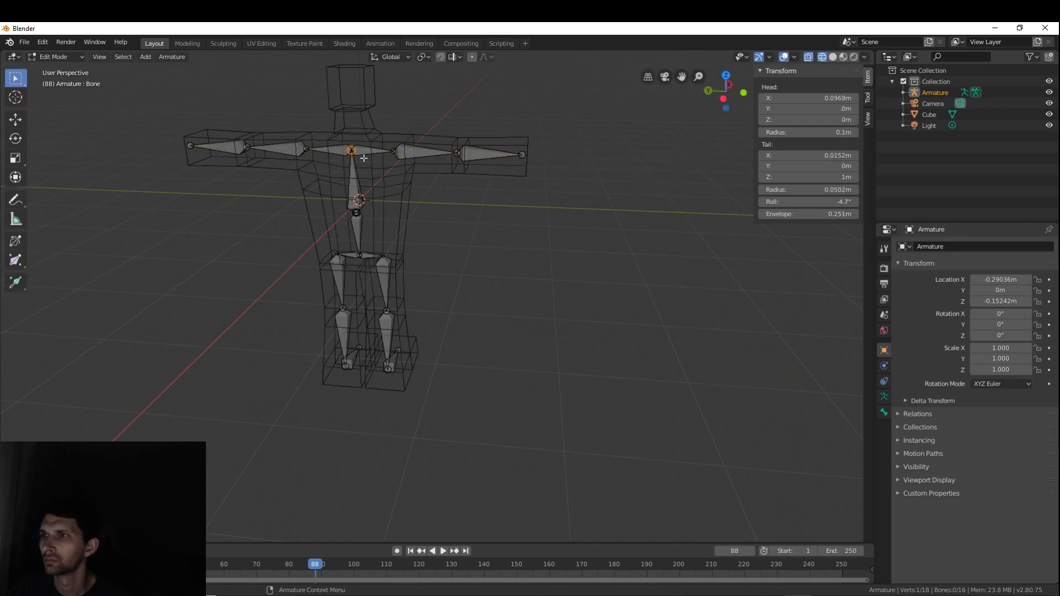
# - Extrude three bones up along Z from the upper spine joint through the neck and head, about 0.4, 0.25 and 0.37 m long
pyautogui.press('e')
pyautogui.press('z')
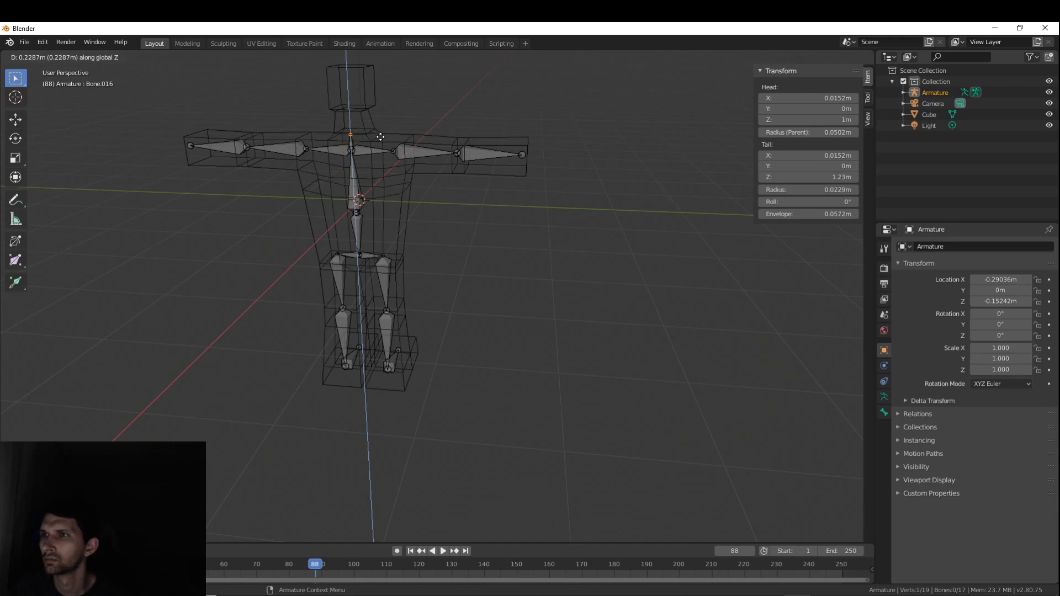
pyautogui.click(382, 125)
pyautogui.press('e')
pyautogui.press('z')
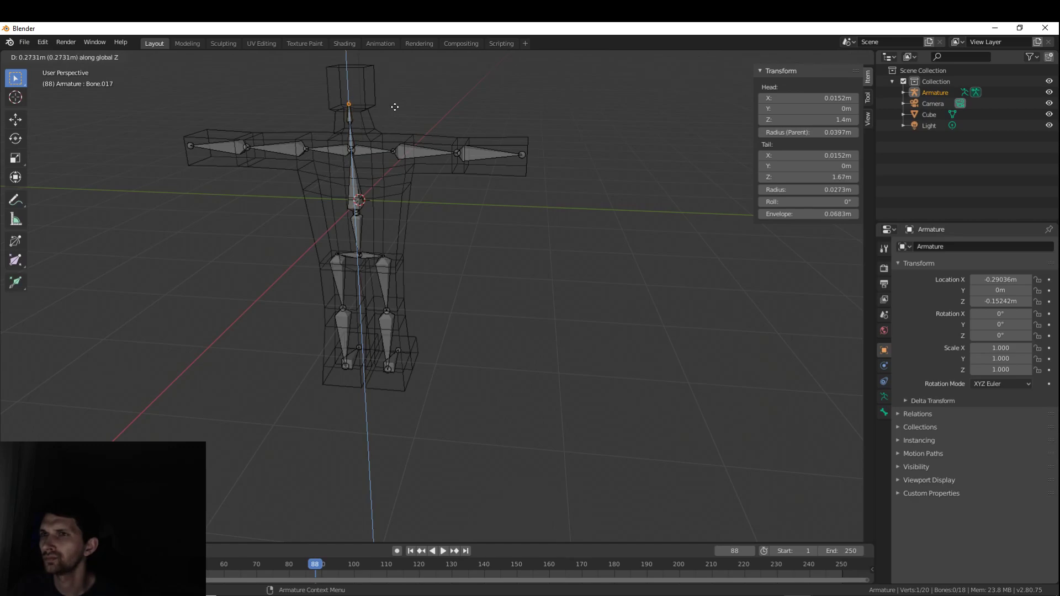
pyautogui.click(395, 105)
pyautogui.press('e')
pyautogui.press('z')
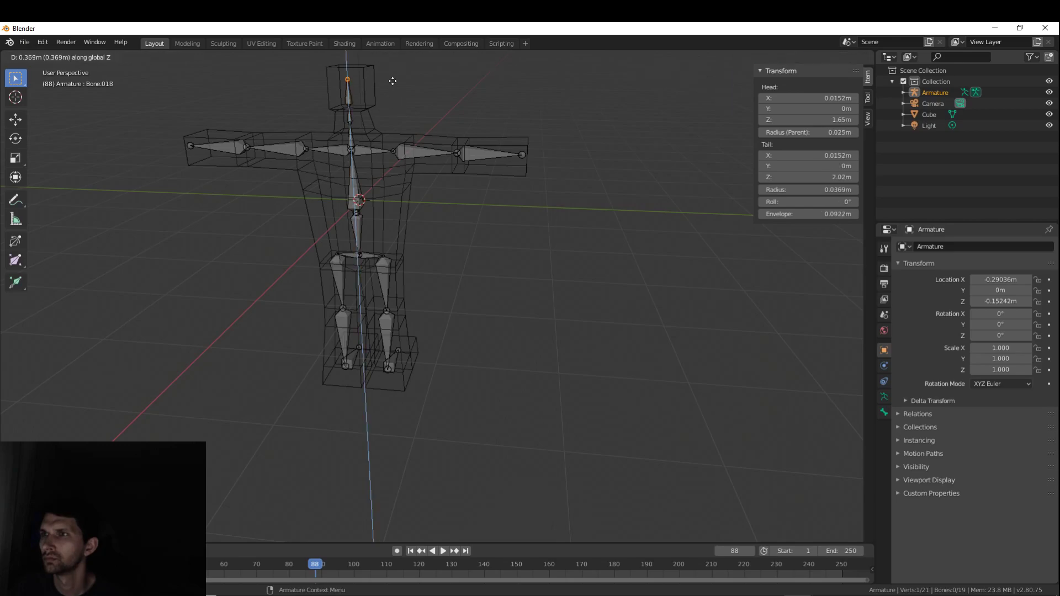
pyautogui.click(392, 80)
# - Move the upper spine joint along the global X axis to about 0.09 m
pyautogui.moveTo(447, 140); pyautogui.dragTo(469, 194, button='middle')
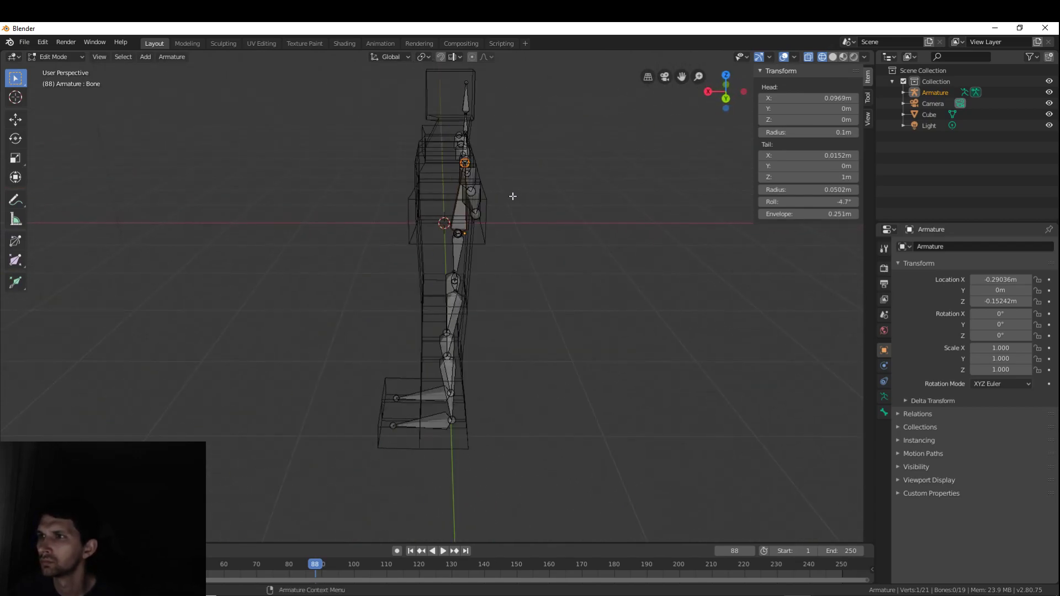
pyautogui.press('g')
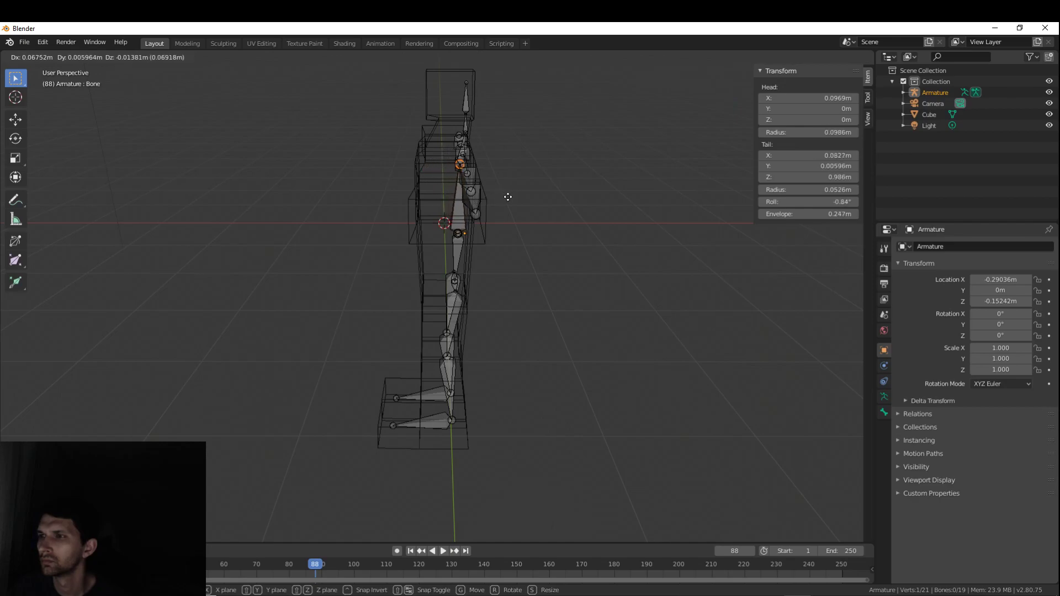
pyautogui.press('x')
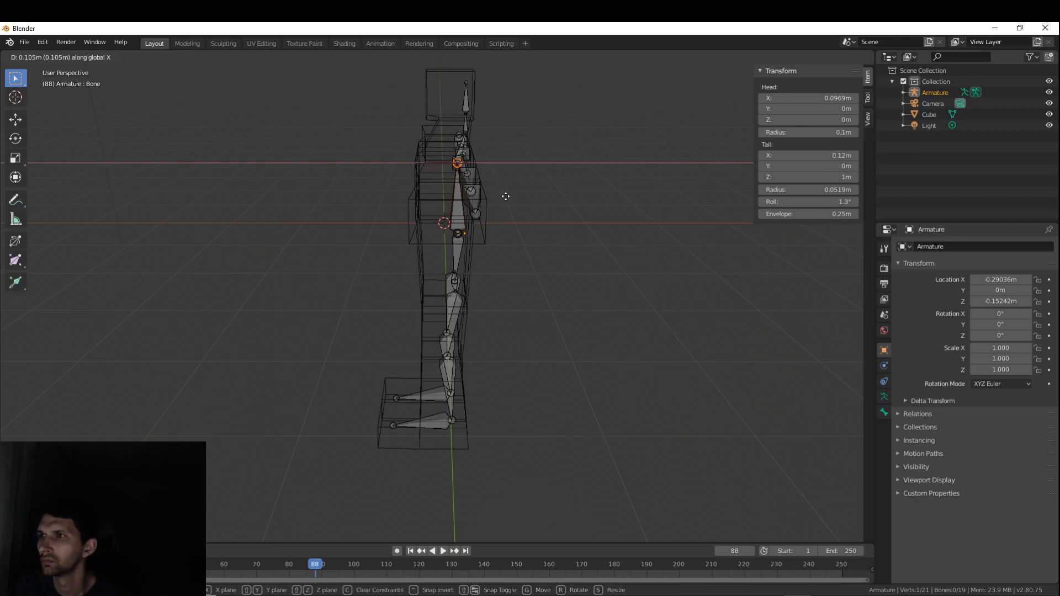
pyautogui.click(507, 197)
# - Select the upper arm and forearm bones on both sides and move them about 0.25 m along X into the arm mesh
pyautogui.moveTo(525, 184); pyautogui.dragTo(422, 191, button='middle')
pyautogui.click(234, 197)
pyautogui.keyDown('shift'); pyautogui.click(164, 199); pyautogui.keyUp('shift')
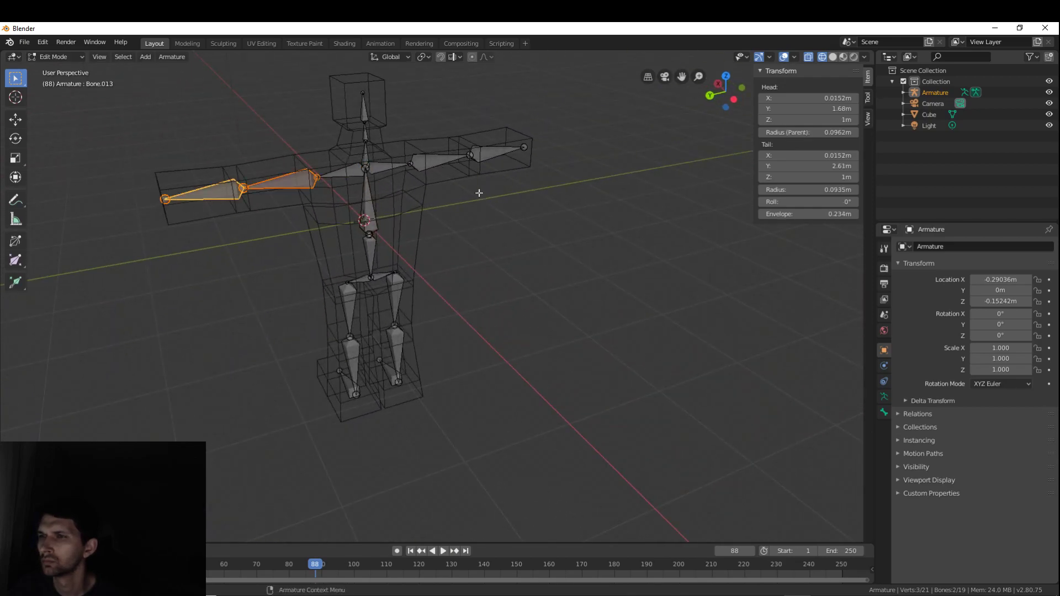
pyautogui.keyDown('ctrl'); pyautogui.click(411, 164); pyautogui.keyUp('ctrl')
pyautogui.keyDown('ctrl'); pyautogui.click(468, 157); pyautogui.keyUp('ctrl')
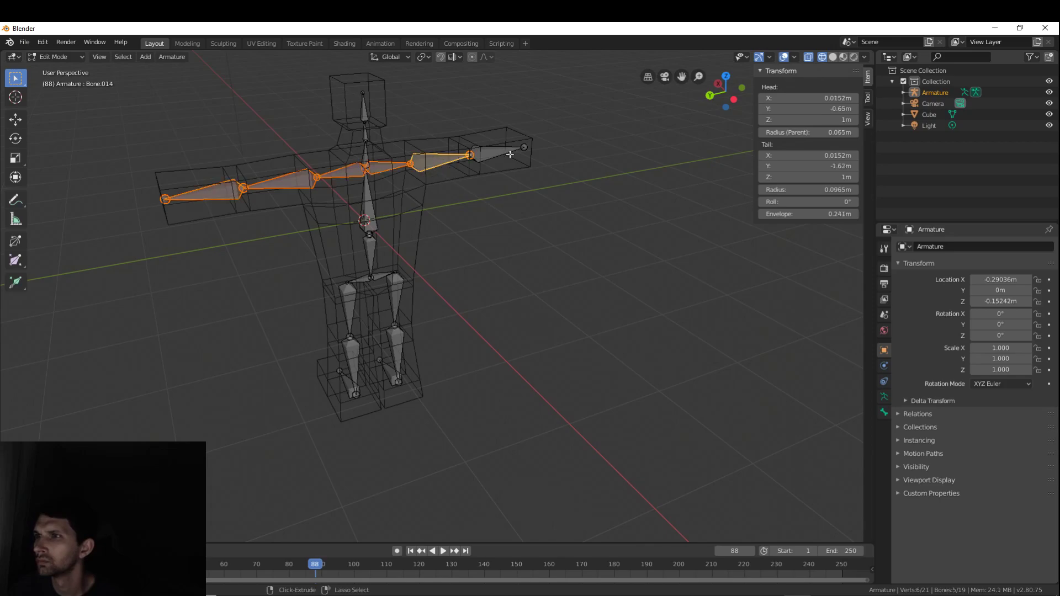
pyautogui.keyDown('ctrl'); pyautogui.click(528, 148); pyautogui.keyUp('ctrl')
pyautogui.moveTo(420, 210); pyautogui.dragTo(367, 223, button='middle')
pyautogui.keyDown('shift'); pyautogui.click(360, 158); pyautogui.keyUp('shift')
pyautogui.moveTo(423, 196); pyautogui.dragTo(519, 203, button='middle')
pyautogui.press('g')
pyautogui.press('x')
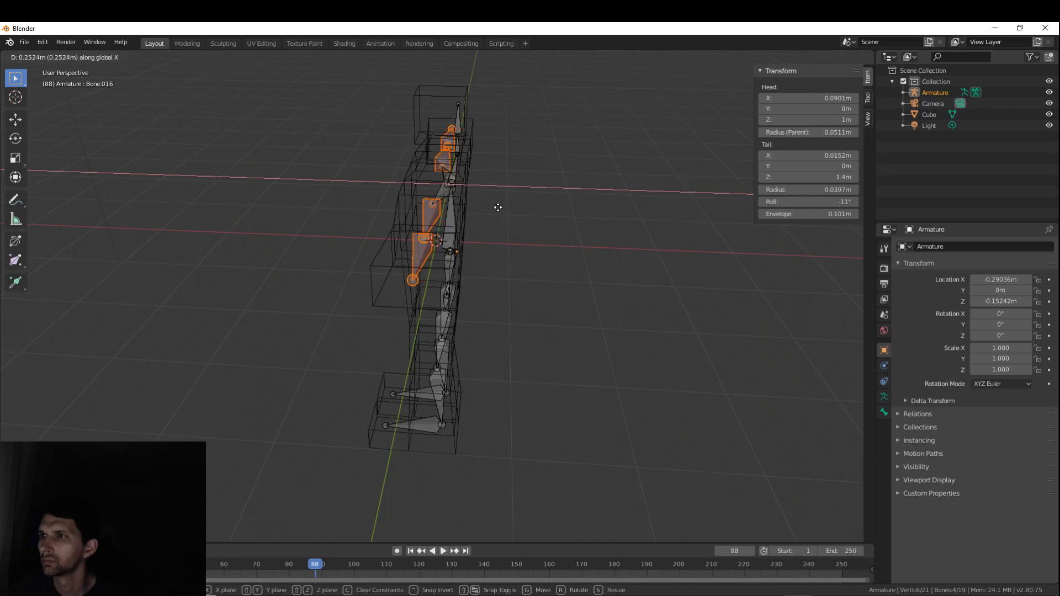
pyautogui.press('Escape')
# - Move the two neck joints along X, the lower to about 0.076 m and the upper to about 0.106 m
pyautogui.moveTo(487, 196); pyautogui.dragTo(494, 175, button='middle')
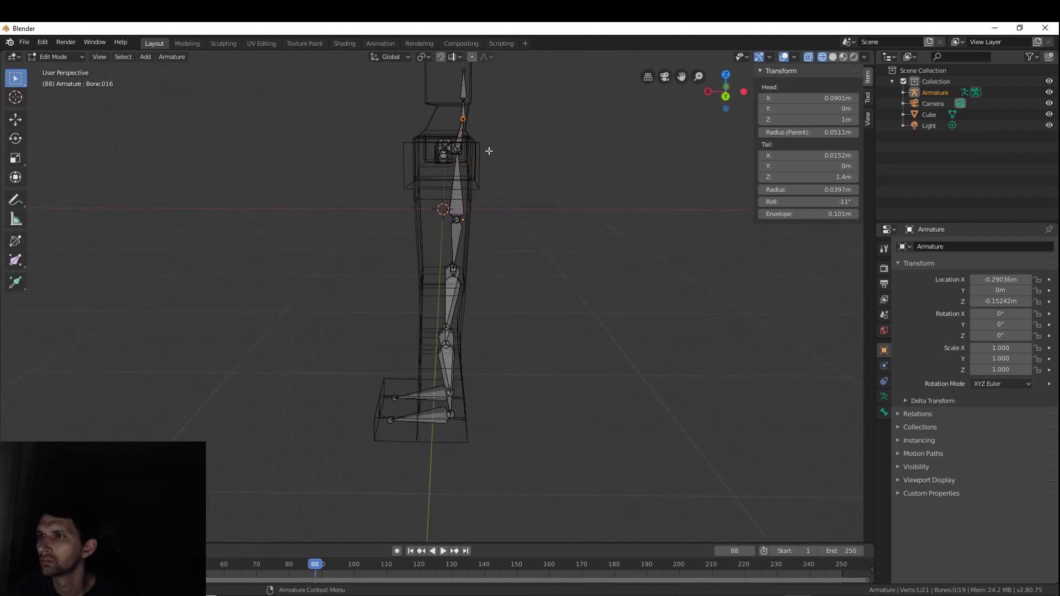
pyautogui.press('g')
pyautogui.press('x')
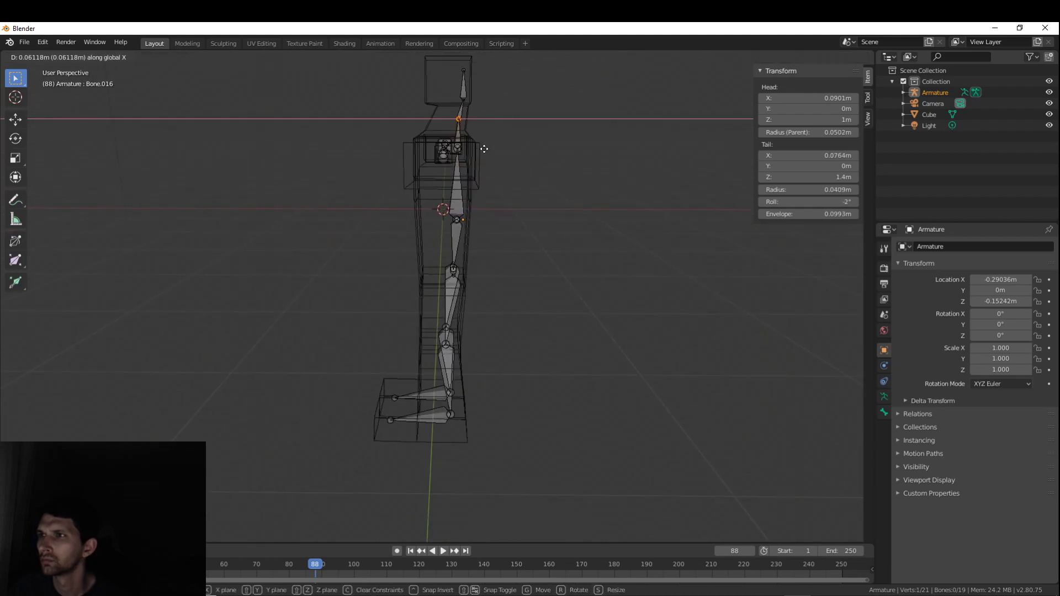
pyautogui.press('Escape')
pyautogui.press('g')
pyautogui.press('x')
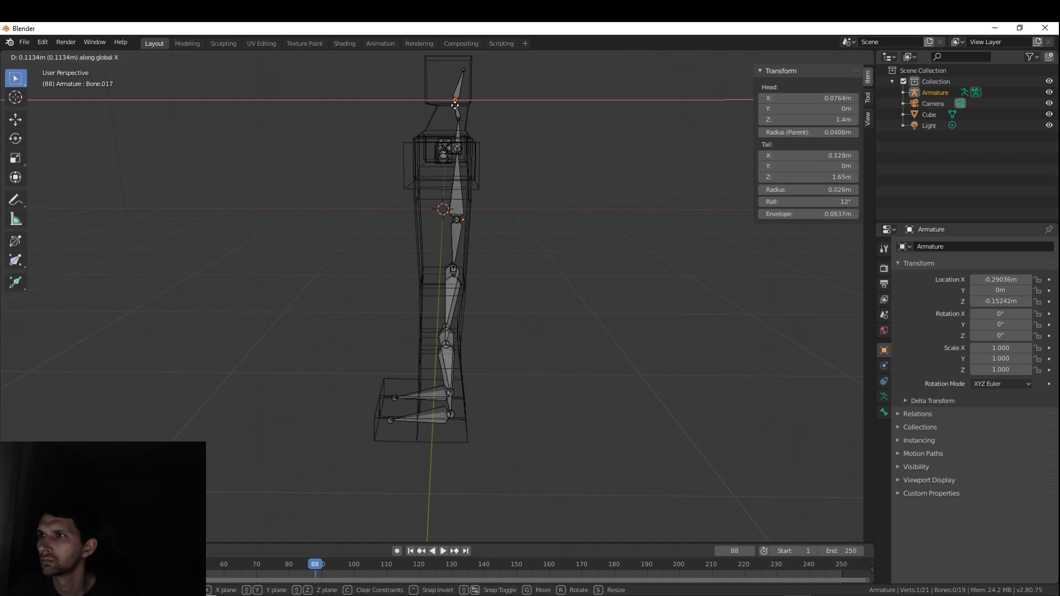
pyautogui.press('Escape')
# - Move the head bone's tip along X to about 0.14 m and return the armature to Object Mode
pyautogui.click(463, 72)
pyautogui.press('g')
pyautogui.press('x')
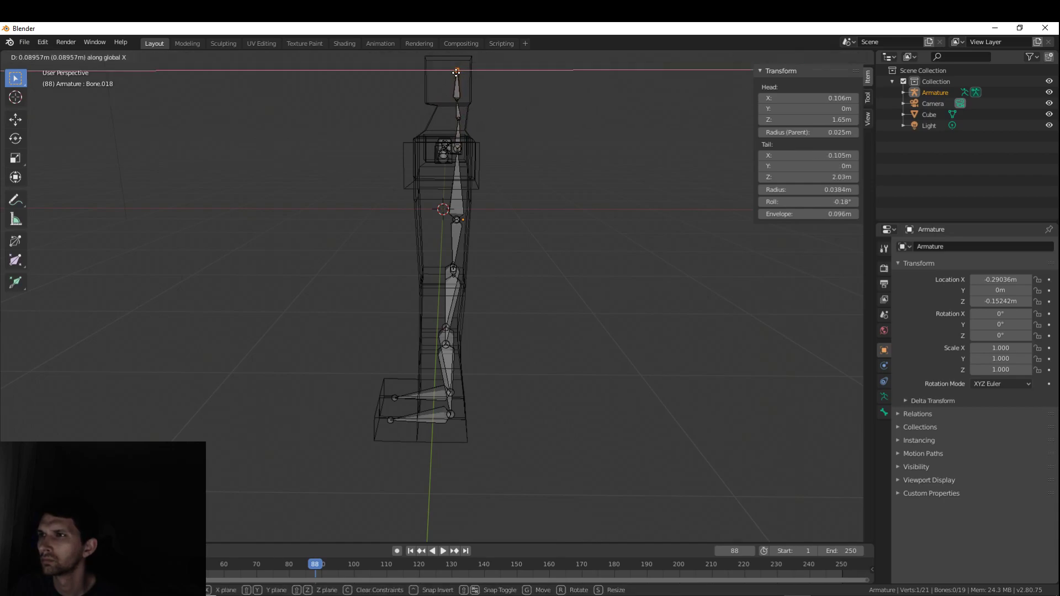
pyautogui.click(455, 73)
pyautogui.moveTo(470, 170); pyautogui.dragTo(576, 180, button='middle')
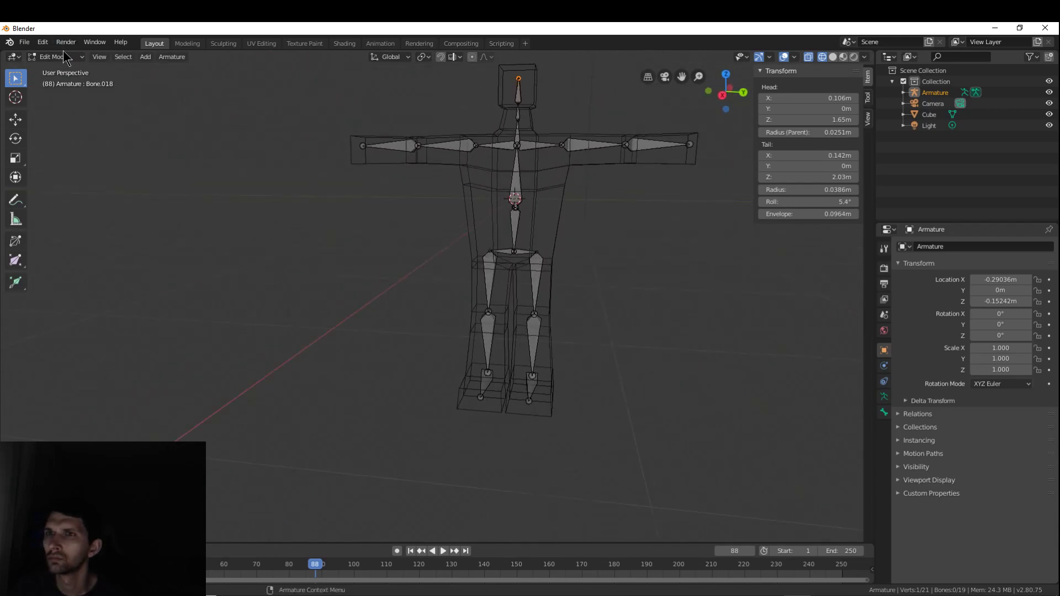
pyautogui.click(58, 70)
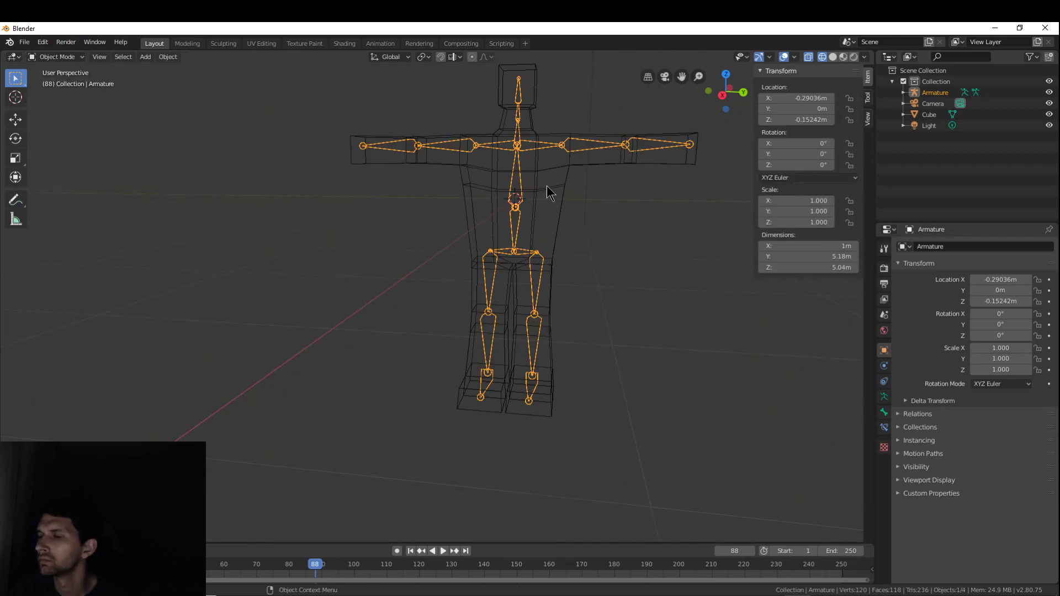
pyautogui.keyDown('shift'); pyautogui.click(545, 183); pyautogui.keyUp('shift')
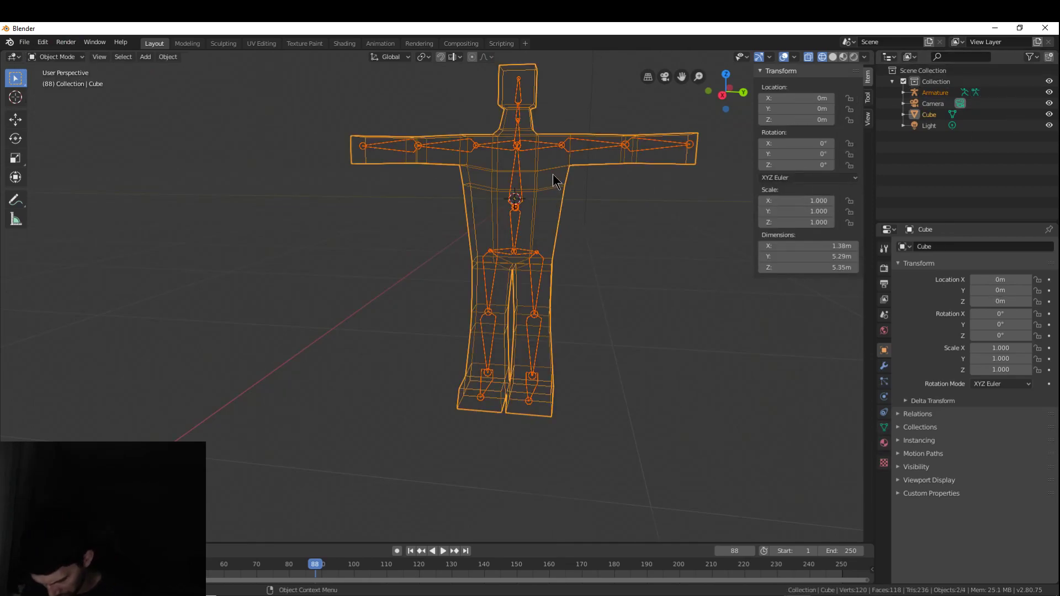
pyautogui.hotkey('ctrl', 'p')
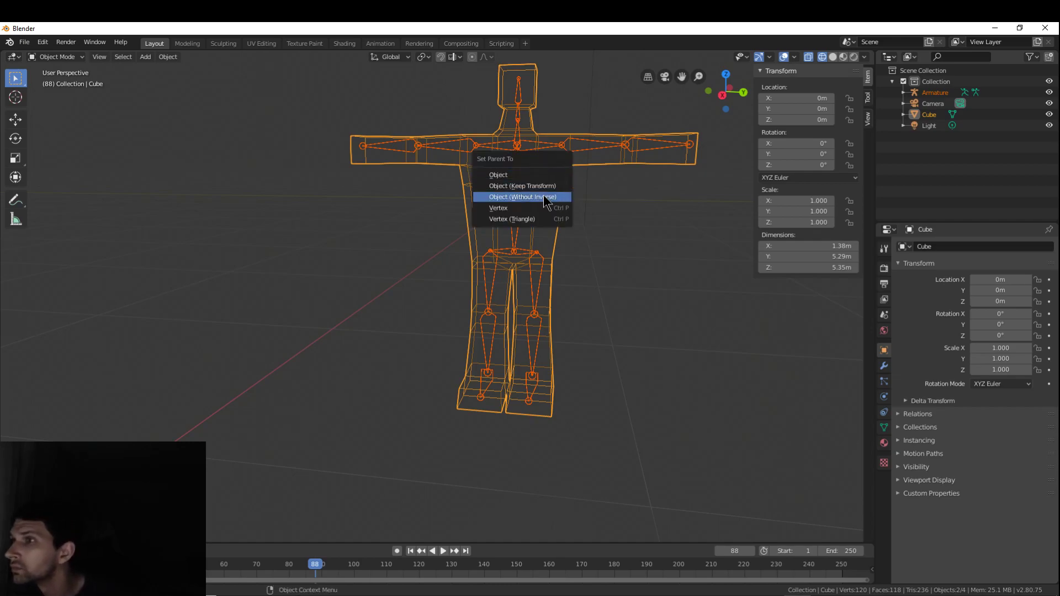
pyautogui.click(555, 186)
pyautogui.click(542, 185)
# - Select the body mesh and then the armature, and parent the mesh with Armature Deform using automatic weights
pyautogui.click(513, 177)
pyautogui.keyDown('shift'); pyautogui.click(516, 168); pyautogui.keyUp('shift')
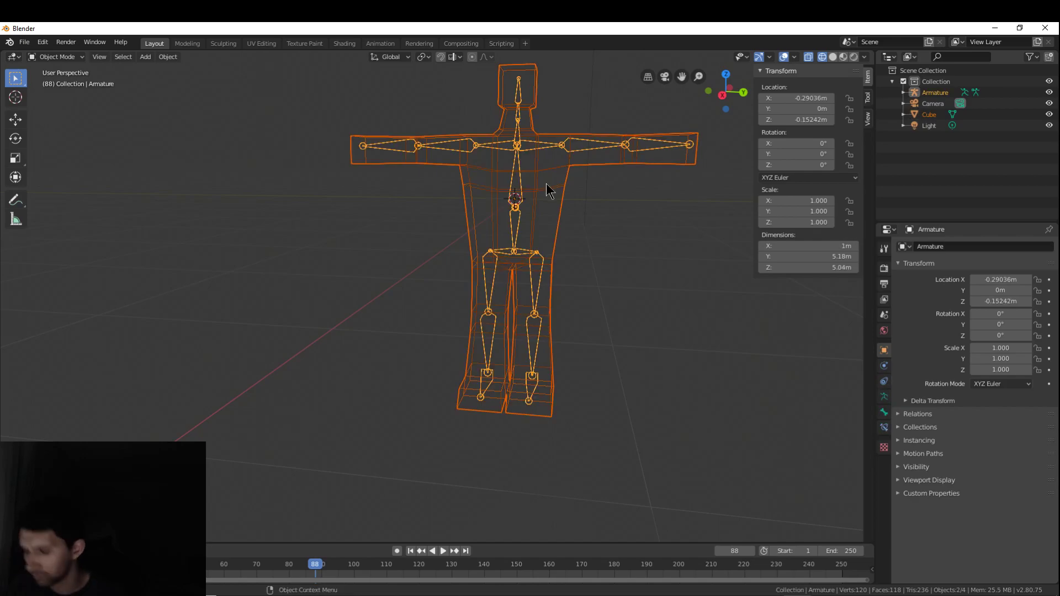
pyautogui.hotkey('ctrl', 'p')
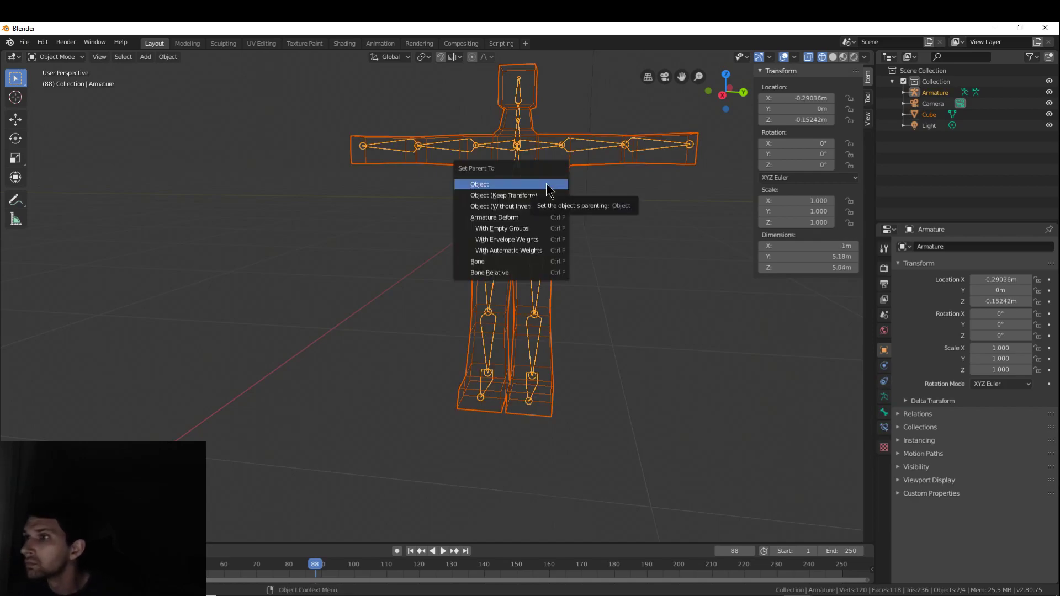
pyautogui.click(516, 244)
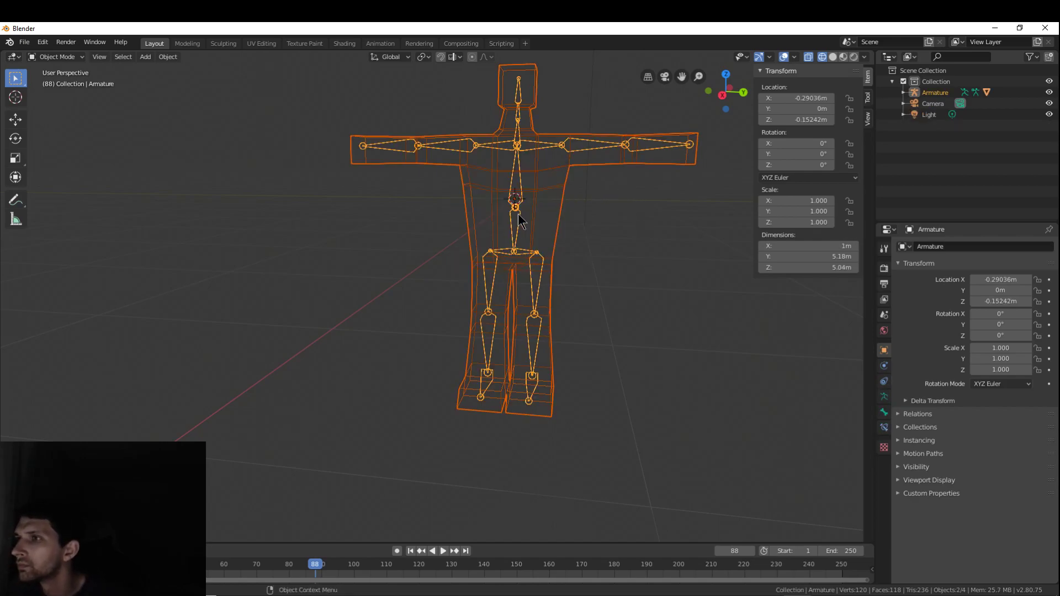
# - Select only the armature and switch it to Pose Mode
pyautogui.click(510, 171)
pyautogui.moveTo(624, 232); pyautogui.dragTo(602, 222, button='middle')
pyautogui.click(496, 193)
pyautogui.click(57, 57)
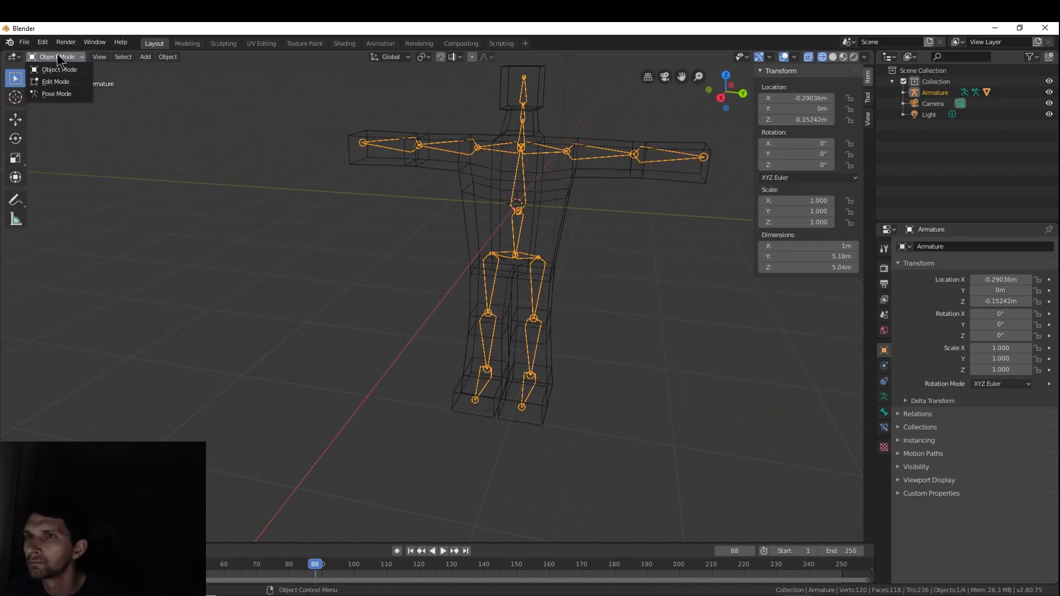
pyautogui.click(57, 94)
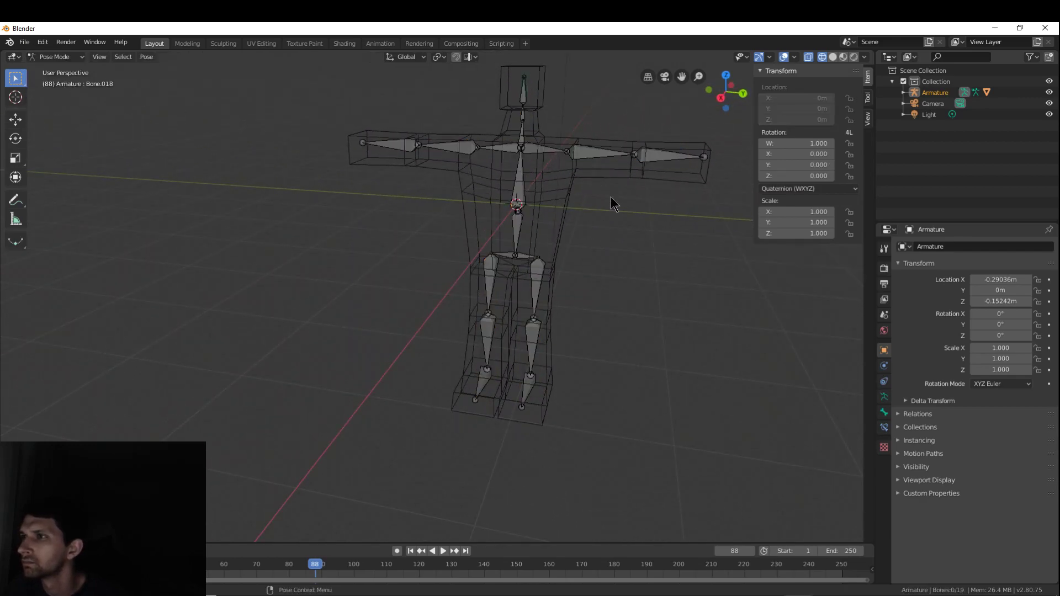
pyautogui.press('z')
pyautogui.click(691, 207)
pyautogui.press('z')
pyautogui.click(512, 172)
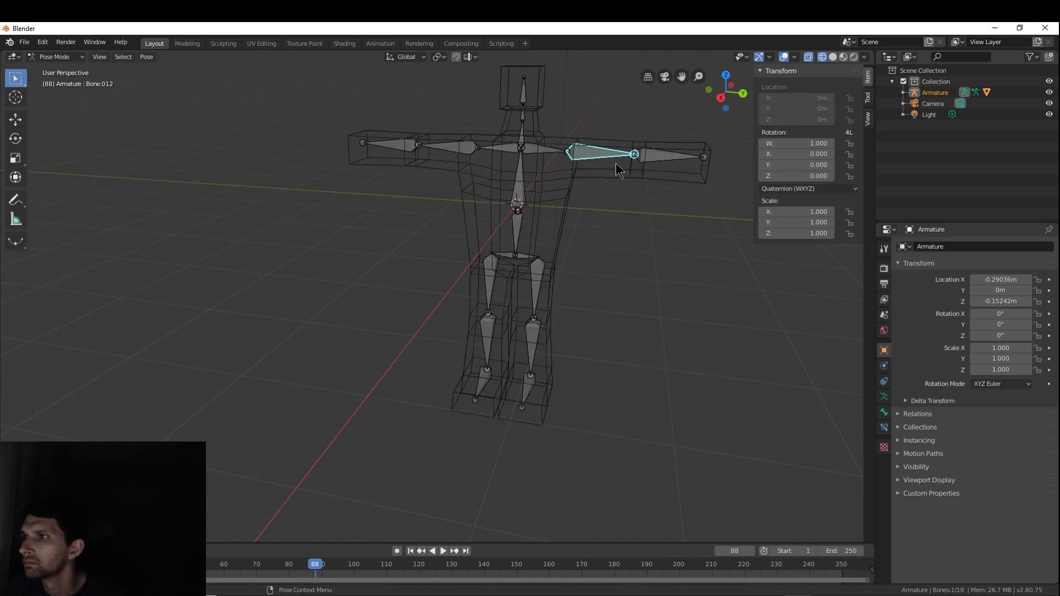
# - Try rotating the upper arm bone on the positive Y side about the global X axis
pyautogui.moveTo(620, 164); pyautogui.dragTo(521, 179, button='middle')
pyautogui.press('r')
pyautogui.press('x')
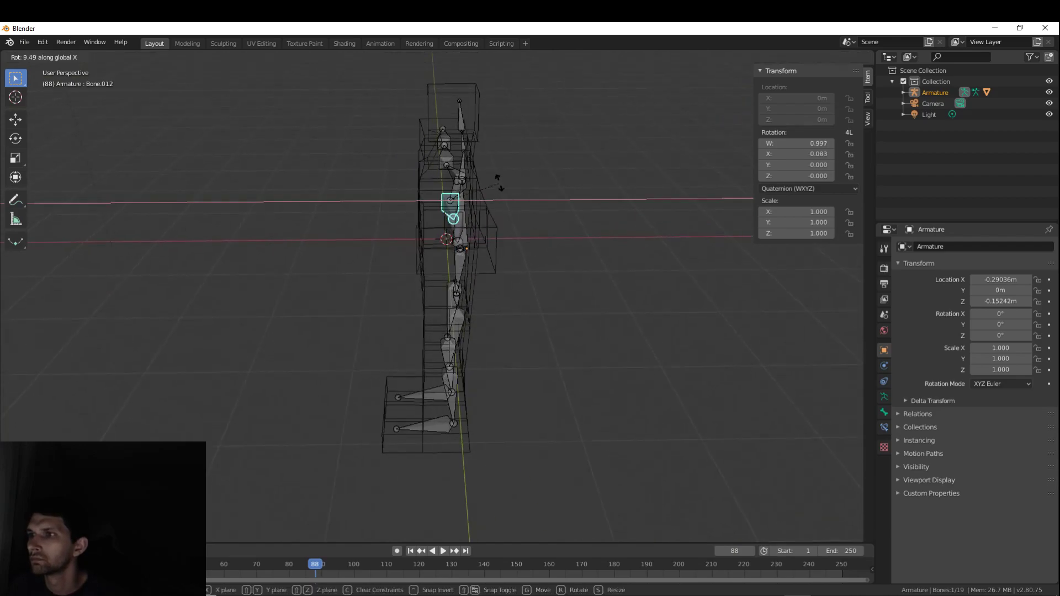
pyautogui.press('Escape')
# - Show the figure in solid shading and try swinging the positive-Y upper arm bone freely to test the mesh deformation
pyautogui.moveTo(505, 194); pyautogui.dragTo(648, 242, button='middle')
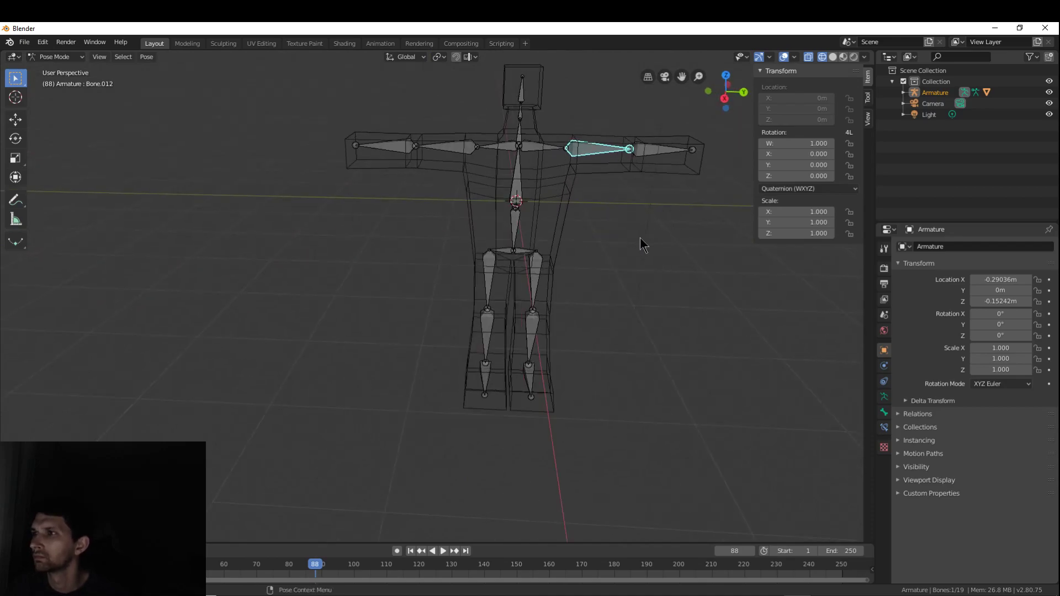
pyautogui.press('z')
pyautogui.click(727, 252)
pyautogui.scroll(3, 599, 159)
pyautogui.scroll(-3, 599, 160)
pyautogui.keyDown('shift'); pyautogui.moveTo(601, 164); pyautogui.dragTo(518, 221, button='middle'); pyautogui.keyUp('shift')
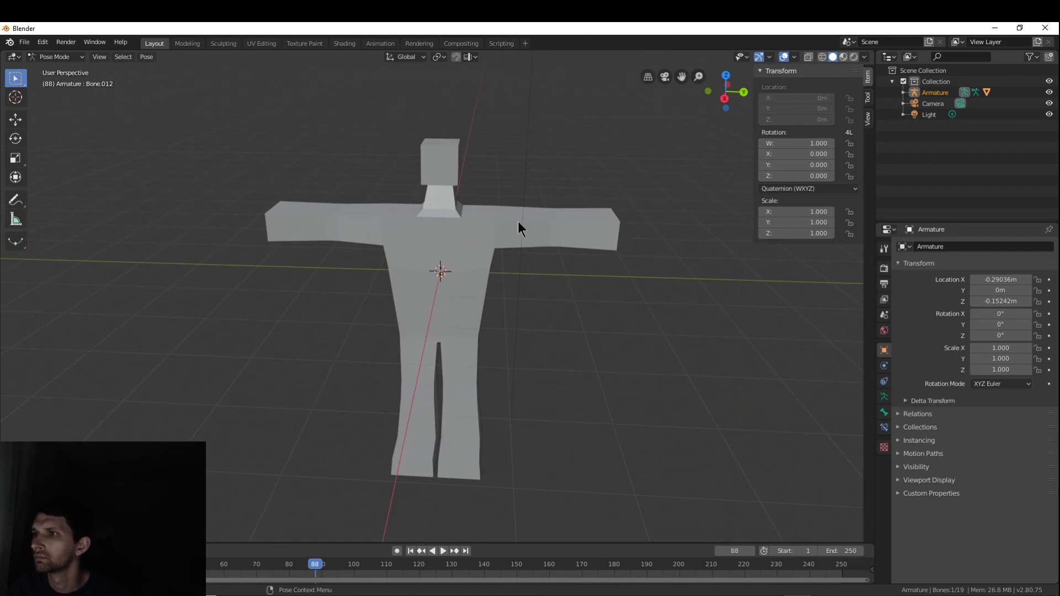
pyautogui.press('r')
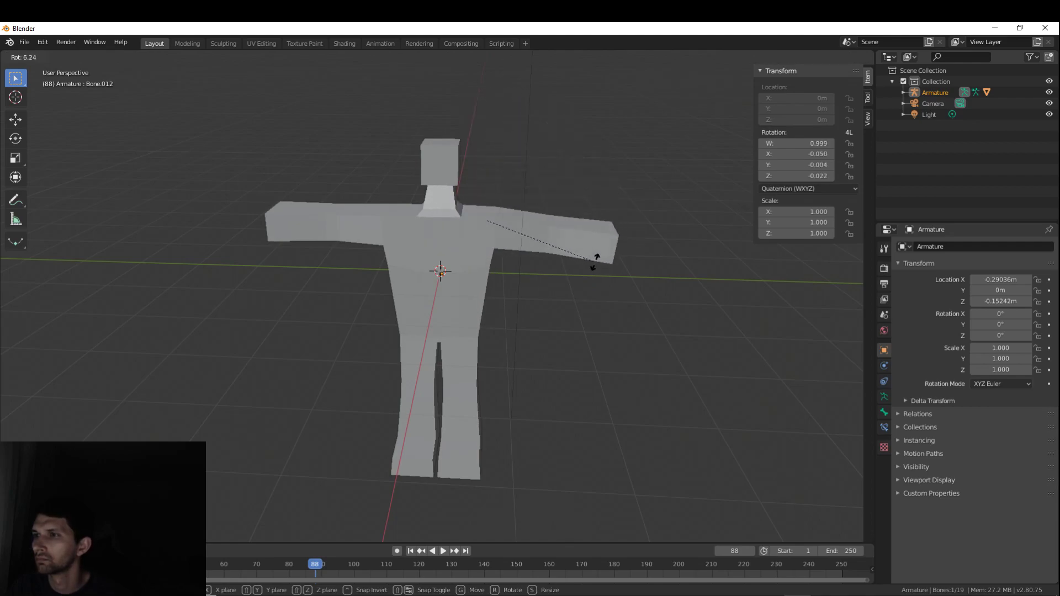
pyautogui.rightClick(607, 273)
# - Try rotating the lower spine bone to swing the hips and legs, and clear its rotation
pyautogui.click(444, 291)
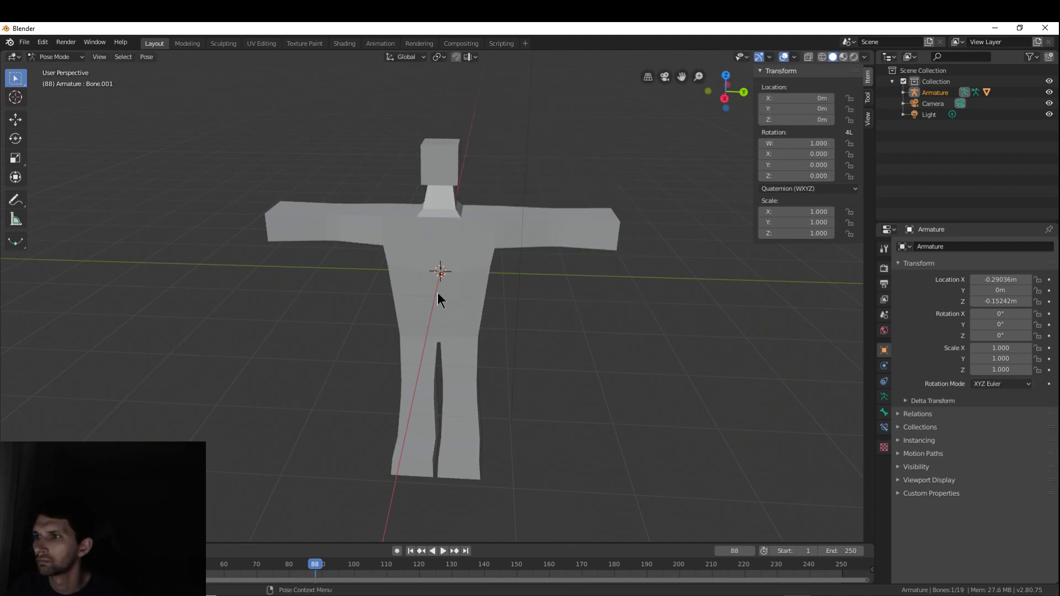
pyautogui.press('r')
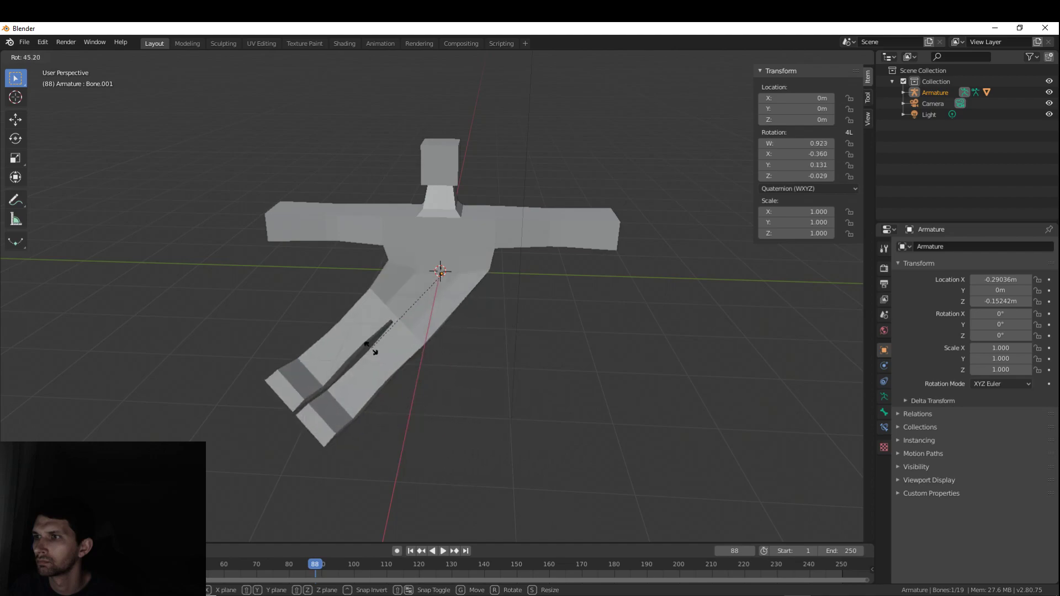
pyautogui.click(444, 364)
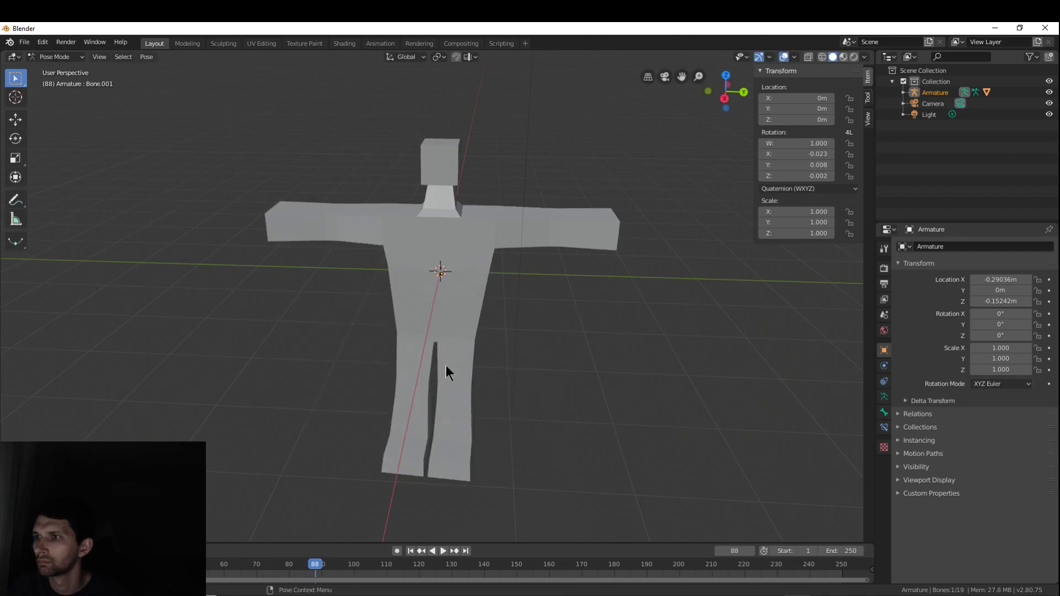
pyautogui.hotkey('alt', 'r')
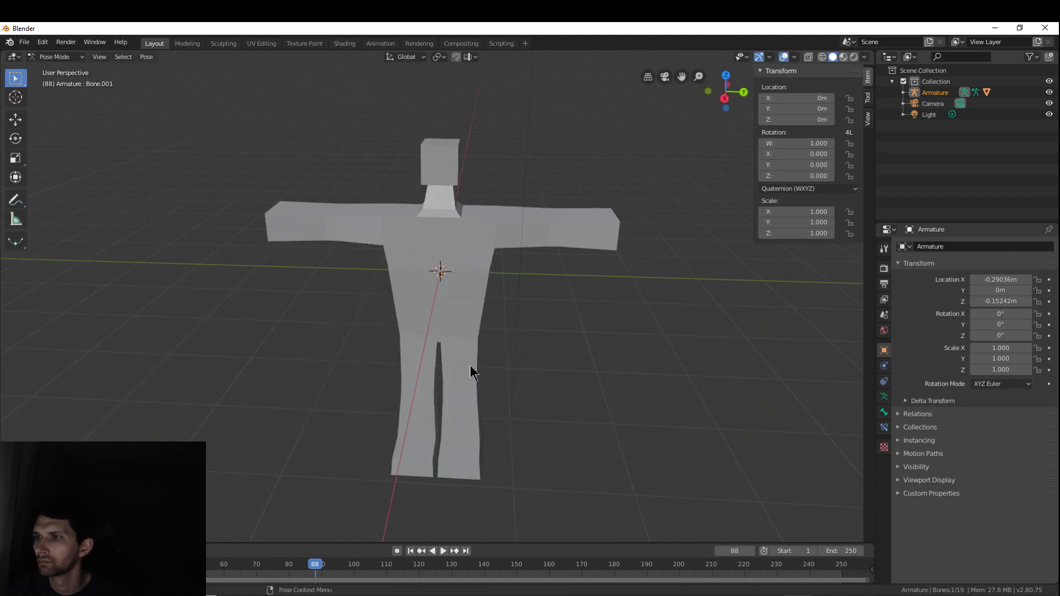
# - Try bending the lower leg bone on the negative Y side about the global Y axis, and undo the rotation
pyautogui.click(415, 416)
pyautogui.press('r')
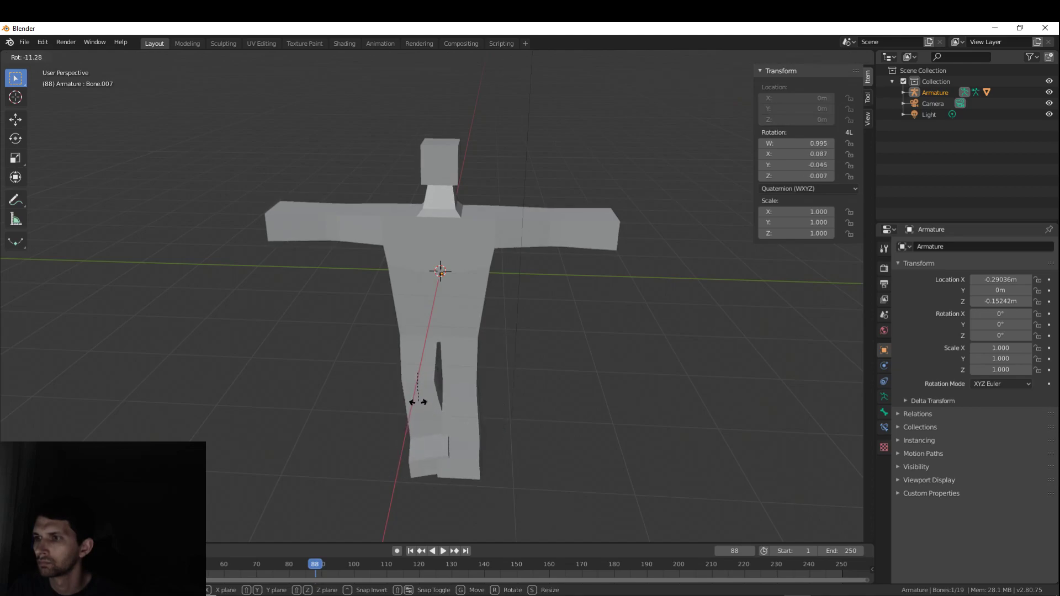
pyautogui.press('y')
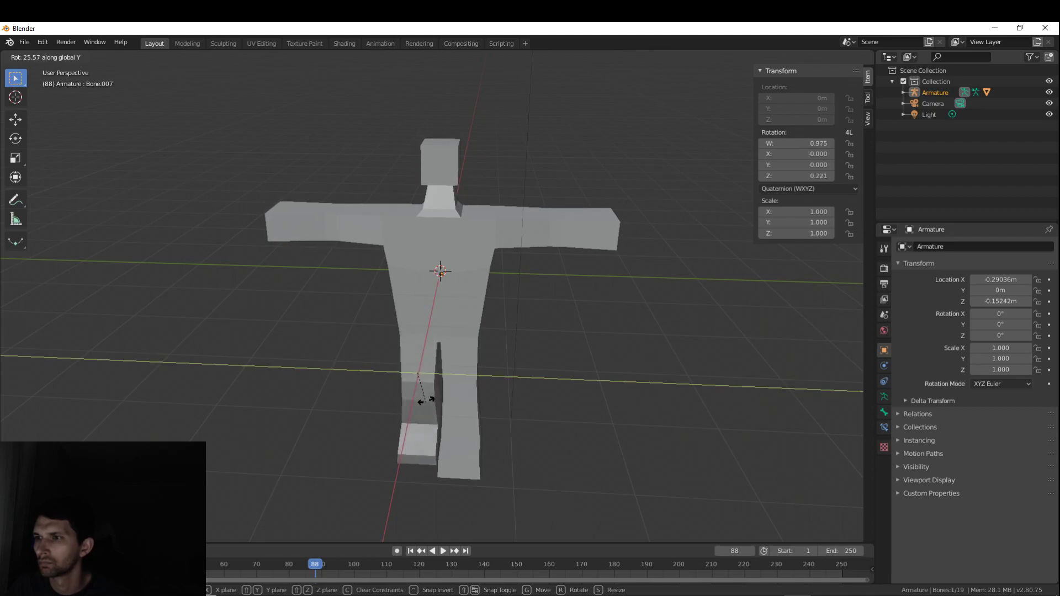
pyautogui.click(451, 464)
pyautogui.hotkey('ctrl', 'z')
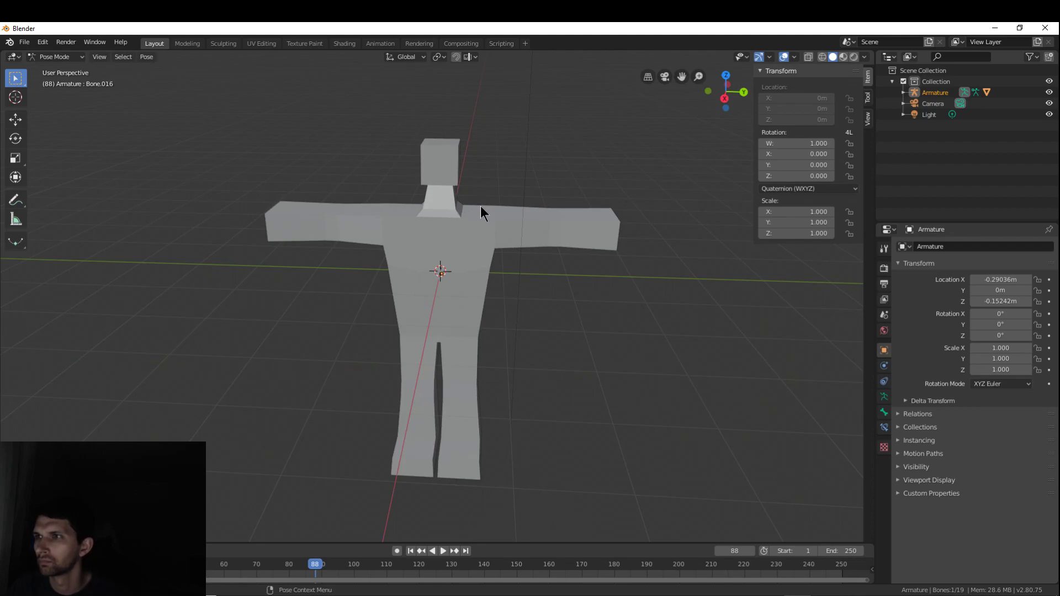
# - Try tilting the neck bone about the global Y axis and clear its rotation
pyautogui.press('r')
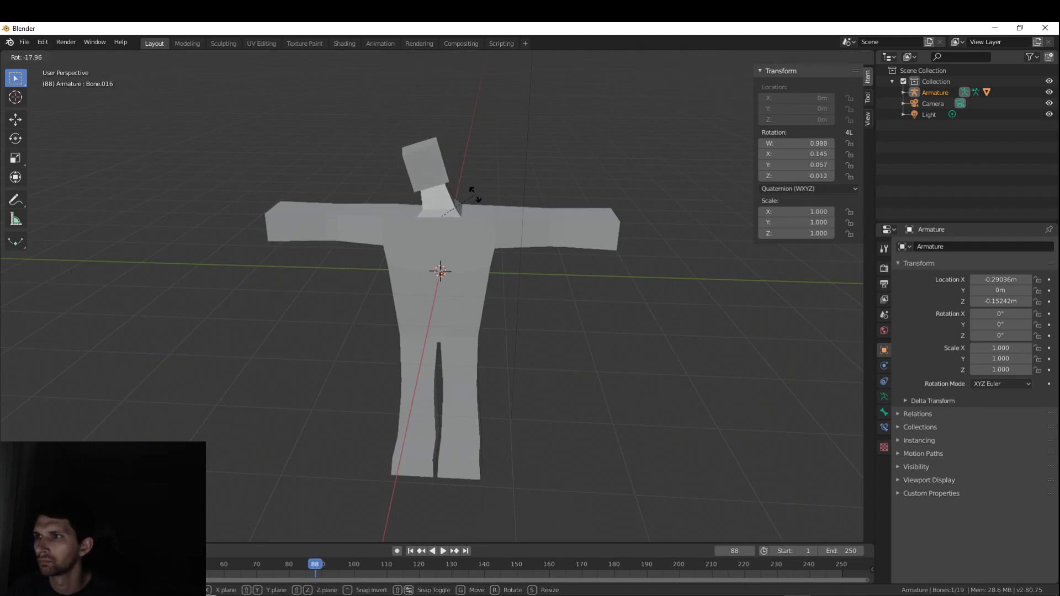
pyautogui.press('y')
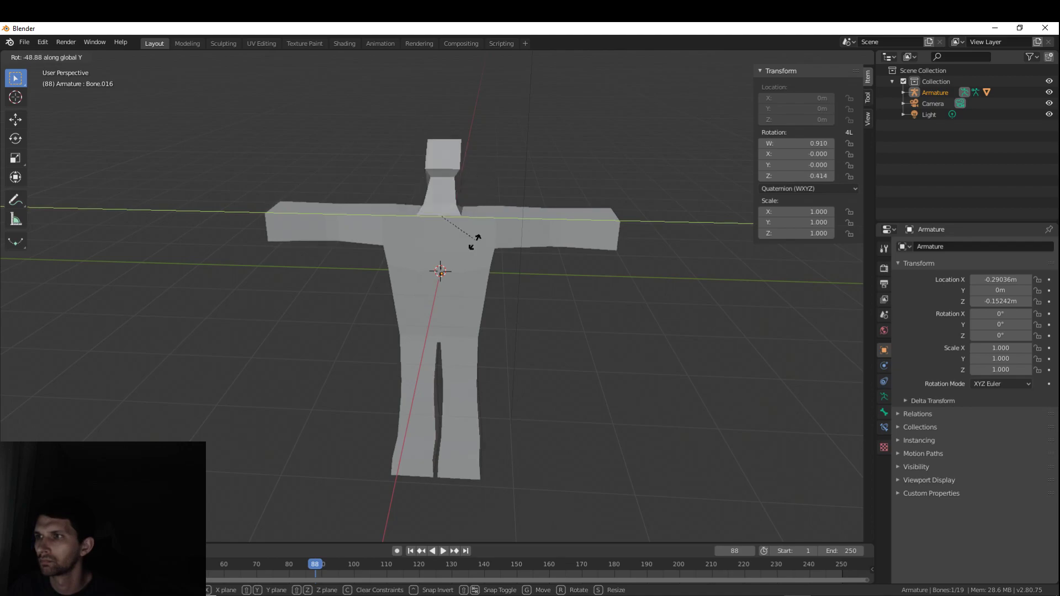
pyautogui.click(468, 203)
pyautogui.hotkey('alt', 'r')
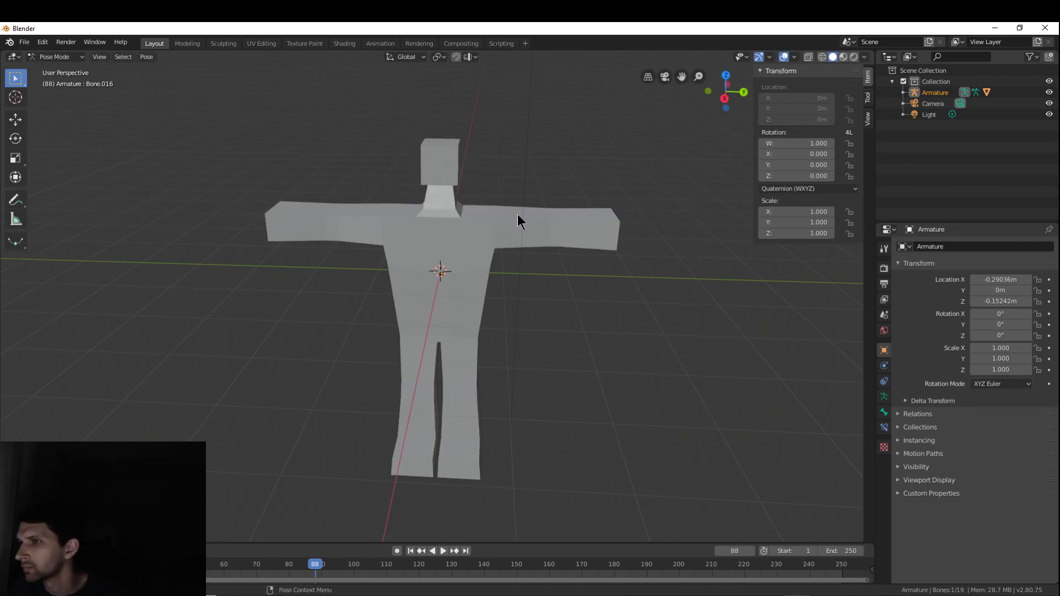
# - Return the viewport to wireframe shading so the armature shows inside the body
pyautogui.moveTo(571, 308); pyautogui.dragTo(563, 247, button='middle')
pyautogui.press('z')
pyautogui.click(382, 257)
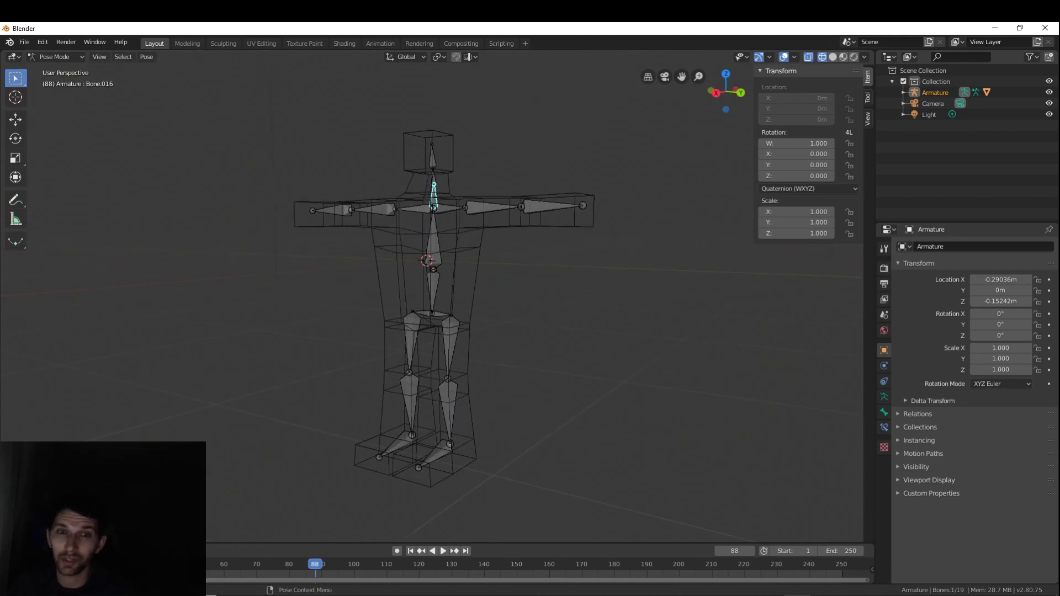